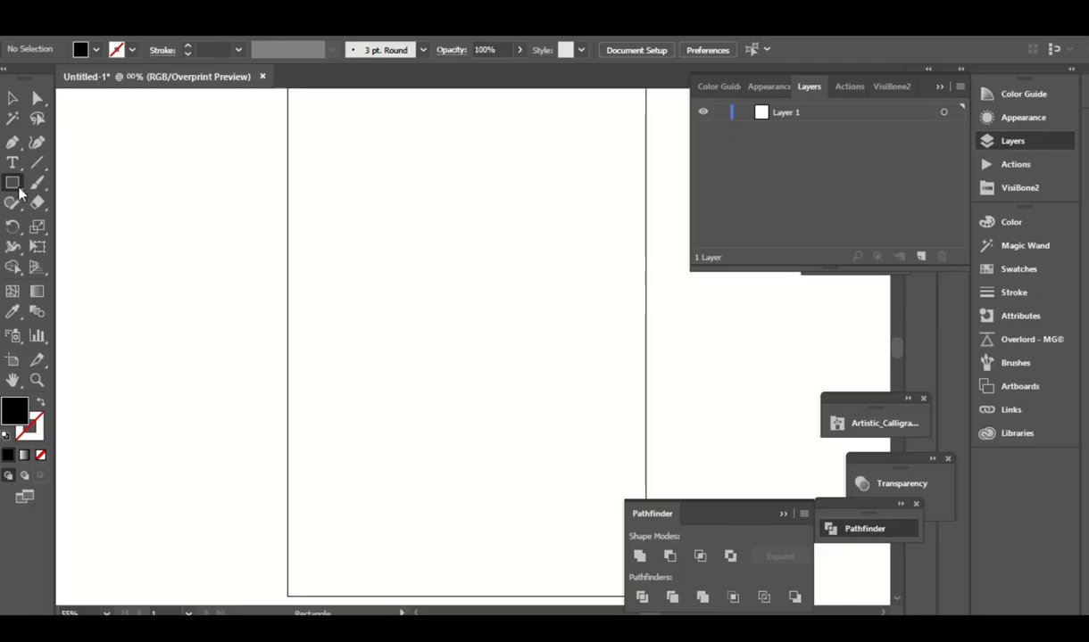
# Move past the 'Big Nick Energy' intro to the empty Untitled-1 artboard.
pyautogui.moveTo(19, 192); pyautogui.dragTo(91, 239)
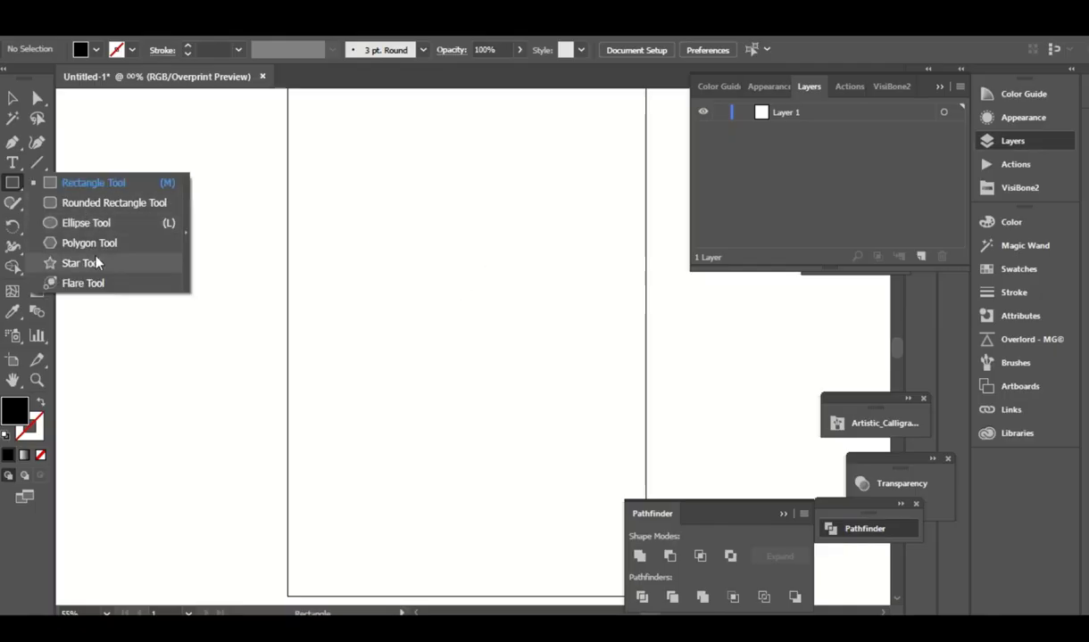
# Draw a polygon triangle and pull its right point out into a long spike.
pyautogui.click(460, 265)
pyautogui.click(552, 346)
pyautogui.moveTo(462, 275)
pyautogui.mouseDown()
pyautogui.moveTo(467, 311)
pyautogui.moveTo(710, 308)
pyautogui.moveTo(524, 276)
pyautogui.moveTo(701, 278)
pyautogui.mouseUp()
pyautogui.press('Down')
pyautogui.press('Down')
pyautogui.press('Down')
pyautogui.click(559, 302)
pyautogui.click(590, 355)
pyautogui.press('a')
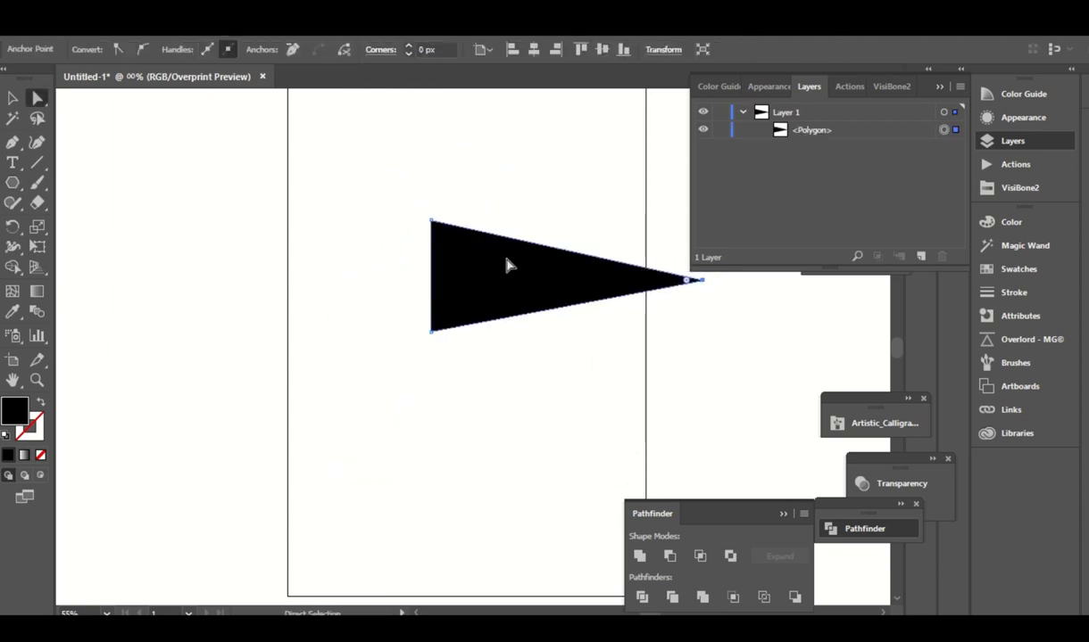
pyautogui.hotkey('ctrl', 'shift', 'a')
# Copy the spike, reflect it horizontally, butt it against the original, and join and unite them.
pyautogui.moveTo(510, 323); pyautogui.dragTo(287, 323)
pyautogui.rightClick(360, 273)
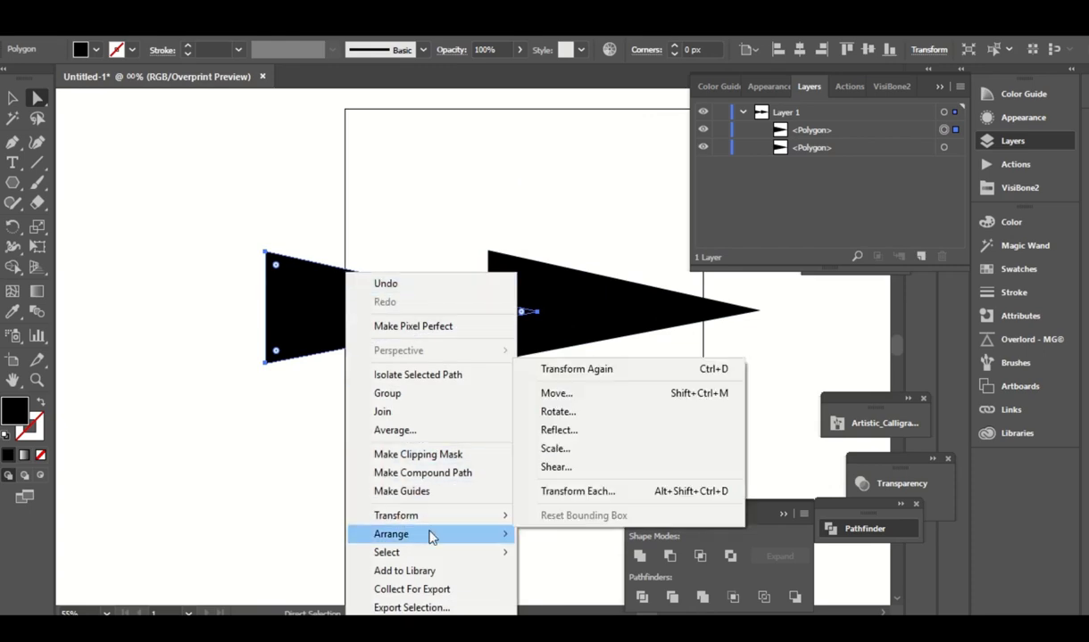
pyautogui.click(581, 428)
pyautogui.click(496, 420)
pyautogui.moveTo(495, 309)
pyautogui.mouseDown()
pyautogui.moveTo(462, 312)
pyautogui.moveTo(455, 323)
pyautogui.mouseUp()
pyautogui.moveTo(565, 206); pyautogui.dragTo(420, 336)
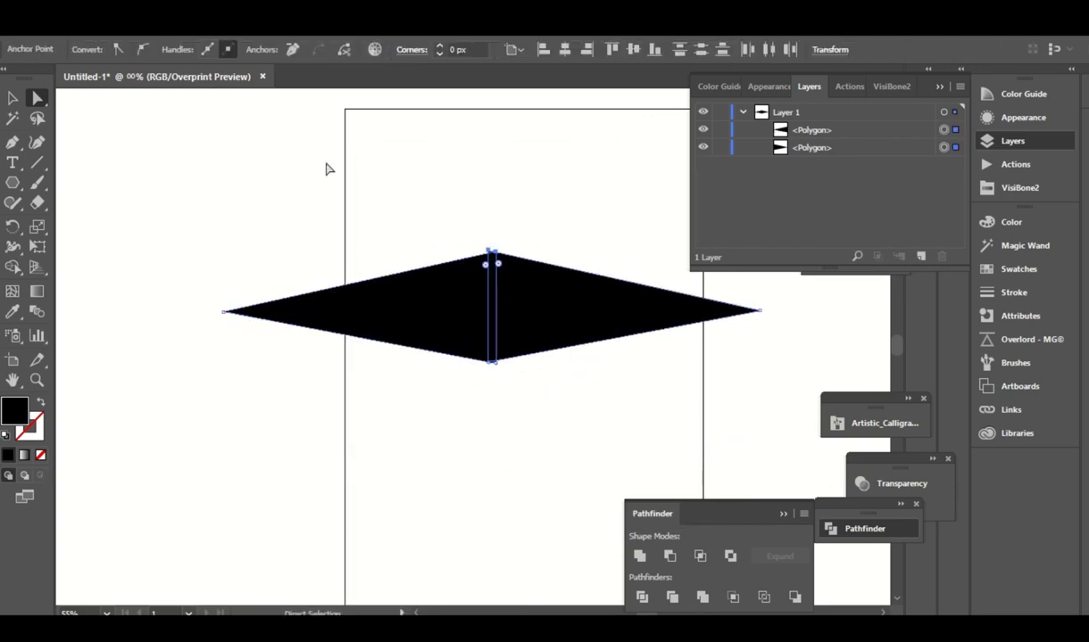
pyautogui.hotkey('ctrl', 'j')
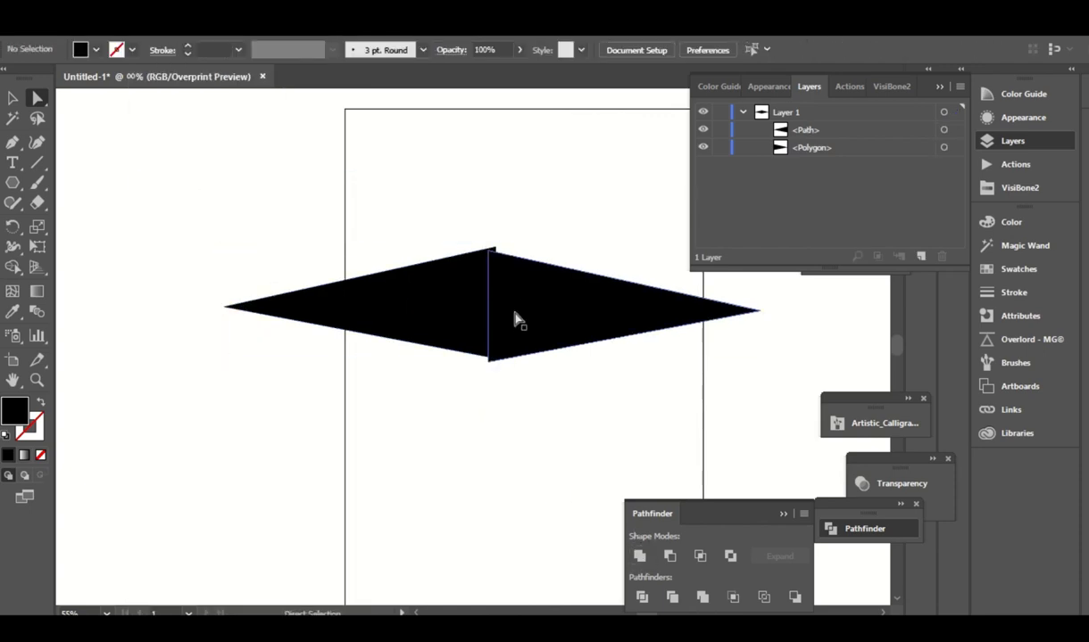
pyautogui.click(646, 552)
# Inspect the middle join up close, undo an accidental nudge, and select the whole diamond.
pyautogui.scroll(1, 566, 268)
pyautogui.click(595, 231)
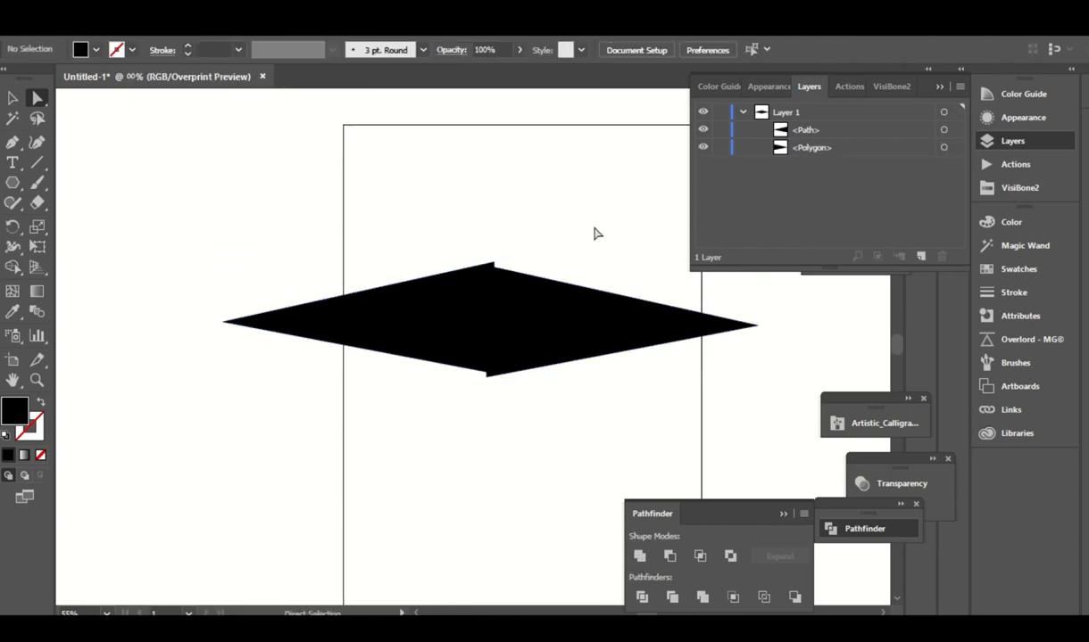
pyautogui.hotkey('ctrl', '+')
pyautogui.hotkey('ctrl', '+')
pyautogui.moveTo(540, 373); pyautogui.dragTo(559, 362)
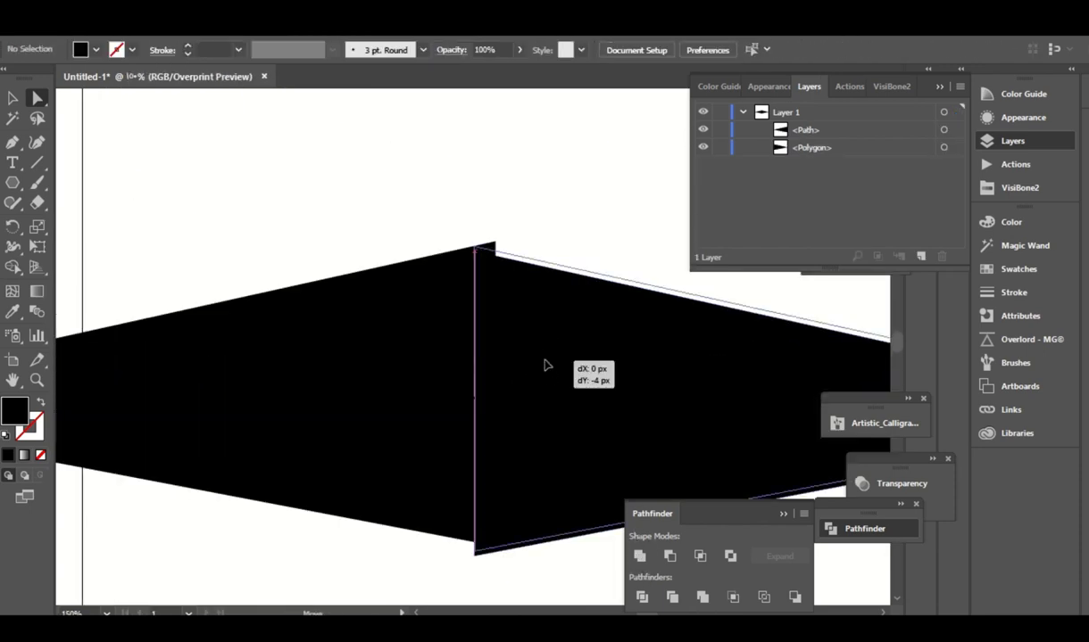
pyautogui.hotkey('ctrl', 'z')
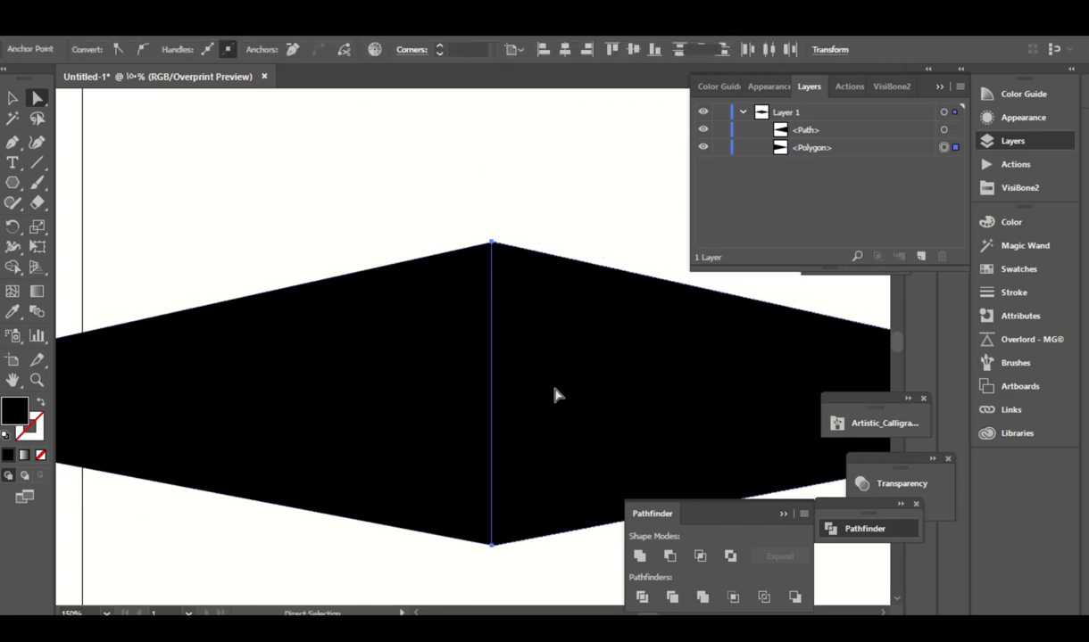
pyautogui.click(562, 182)
pyautogui.hotkey('ctrl', '-')
pyautogui.hotkey('ctrl', '-')
pyautogui.hotkey('ctrl', '-')
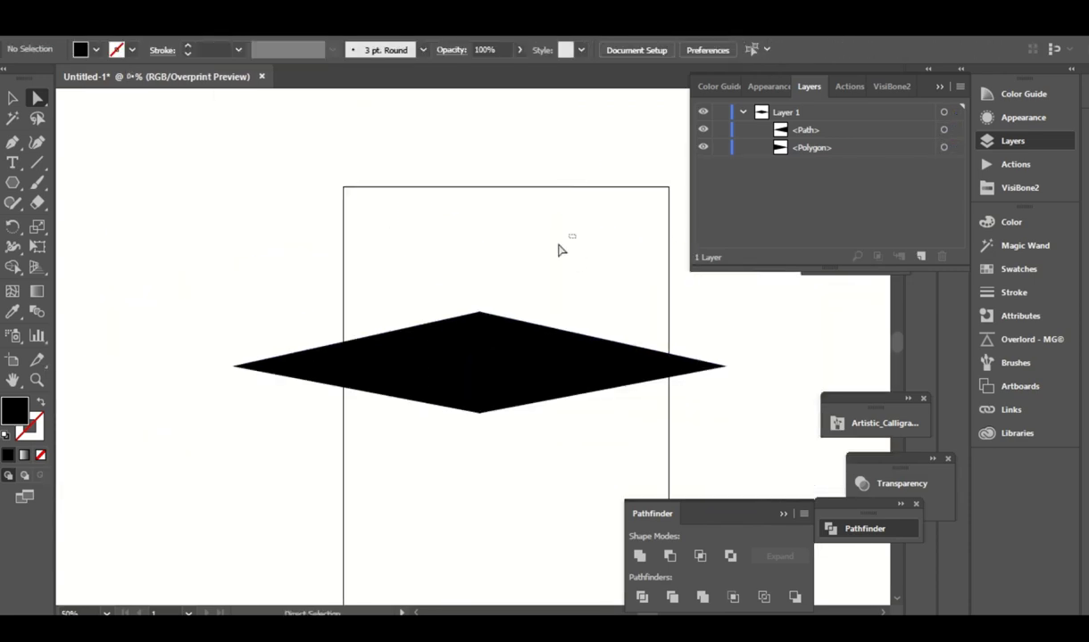
pyautogui.hotkey('ctrl', 'a')
# Give the diamond a 4 pt stroke and a white fill.
pyautogui.click(535, 393)
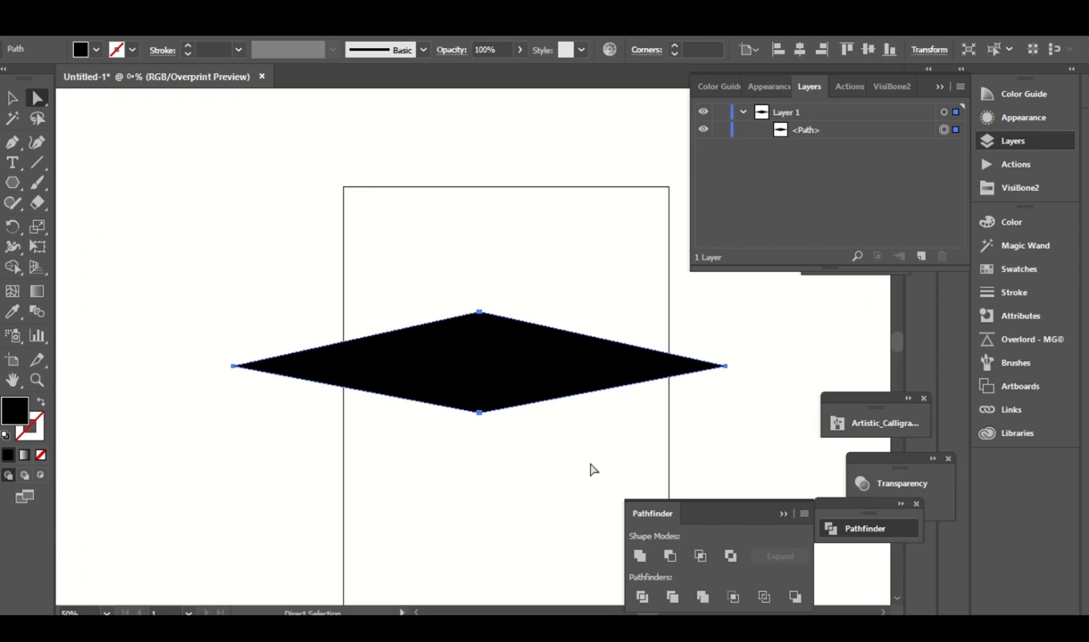
pyautogui.click(1014, 293)
pyautogui.click(898, 240)
pyautogui.click(918, 367)
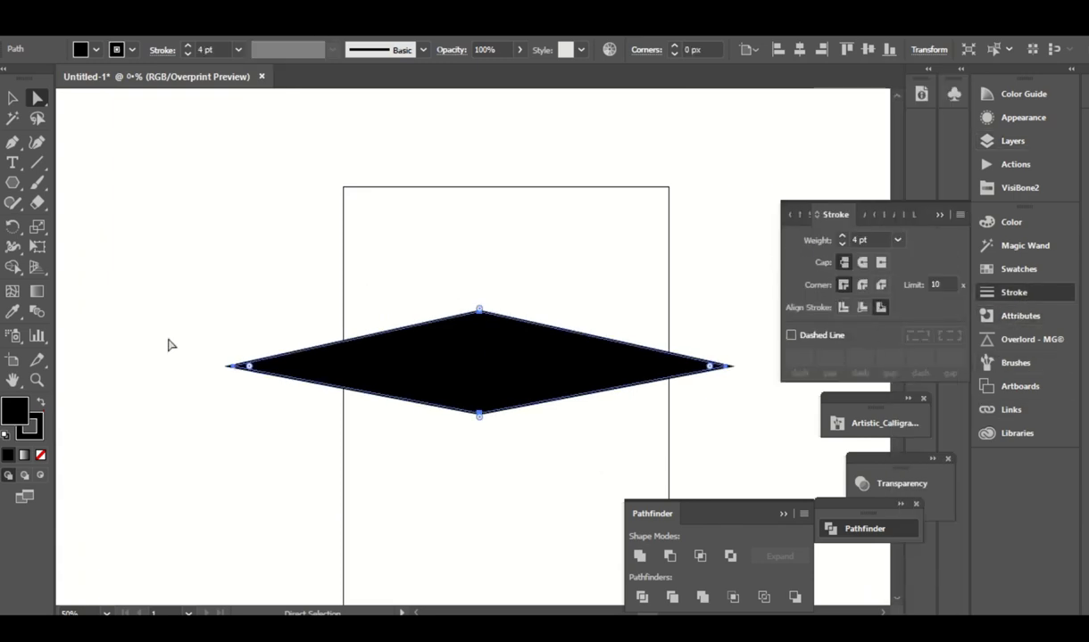
pyautogui.moveTo(1011, 223); pyautogui.dragTo(1011, 256)
pyautogui.click(1018, 279)
pyautogui.click(814, 301)
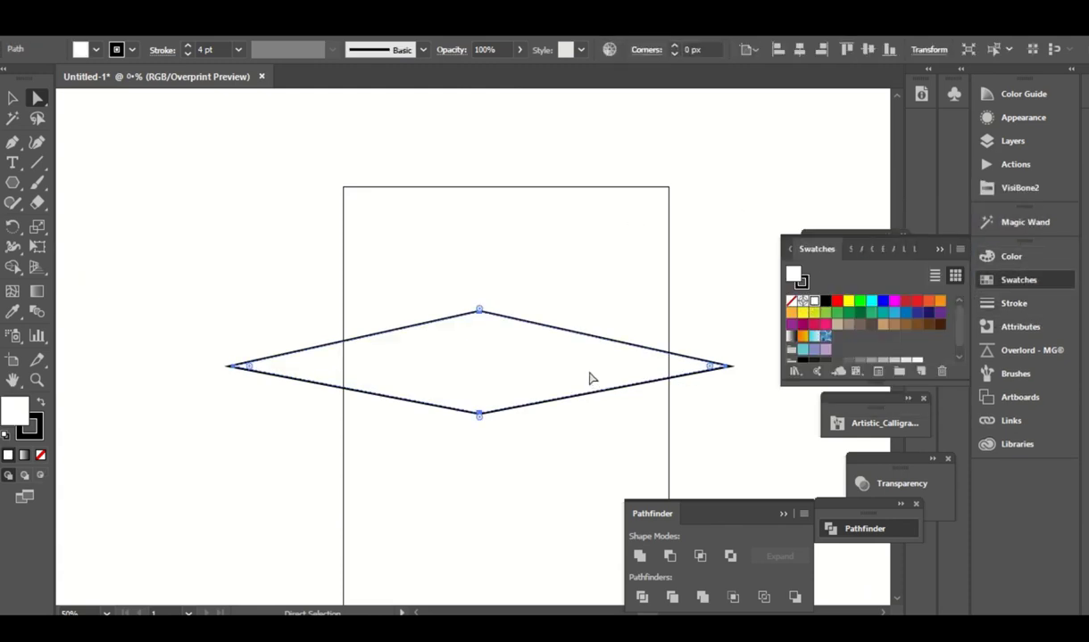
# Curve both lower edges with the Curvature tool and thicken the stroke to 10 pt.
pyautogui.hotkey('shift', '`')
pyautogui.click(558, 402)
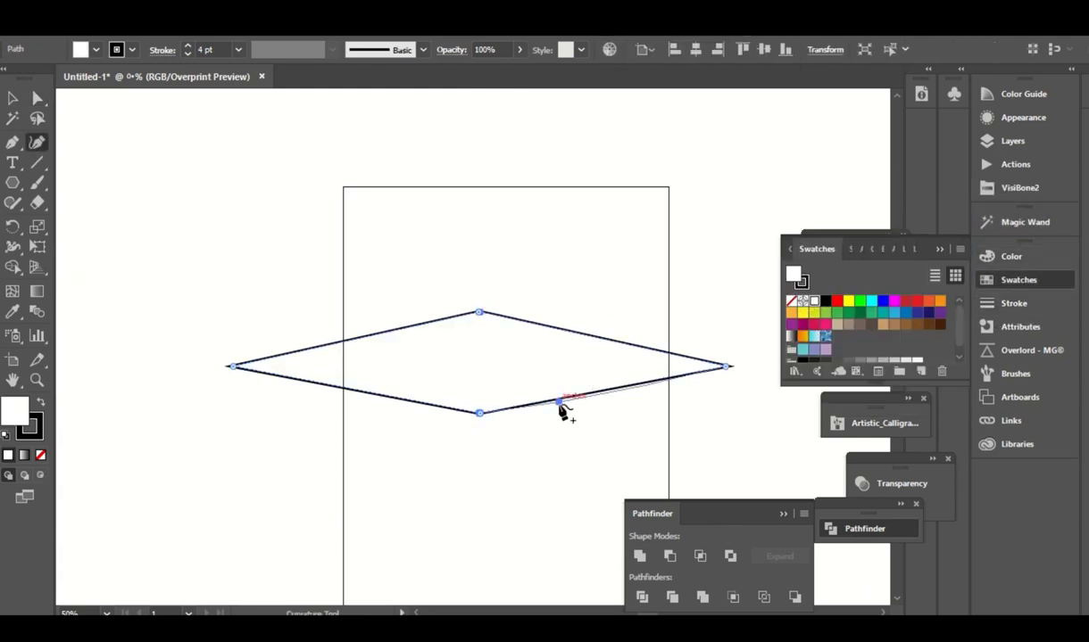
pyautogui.click(374, 403)
pyautogui.click(237, 49)
pyautogui.click(263, 285)
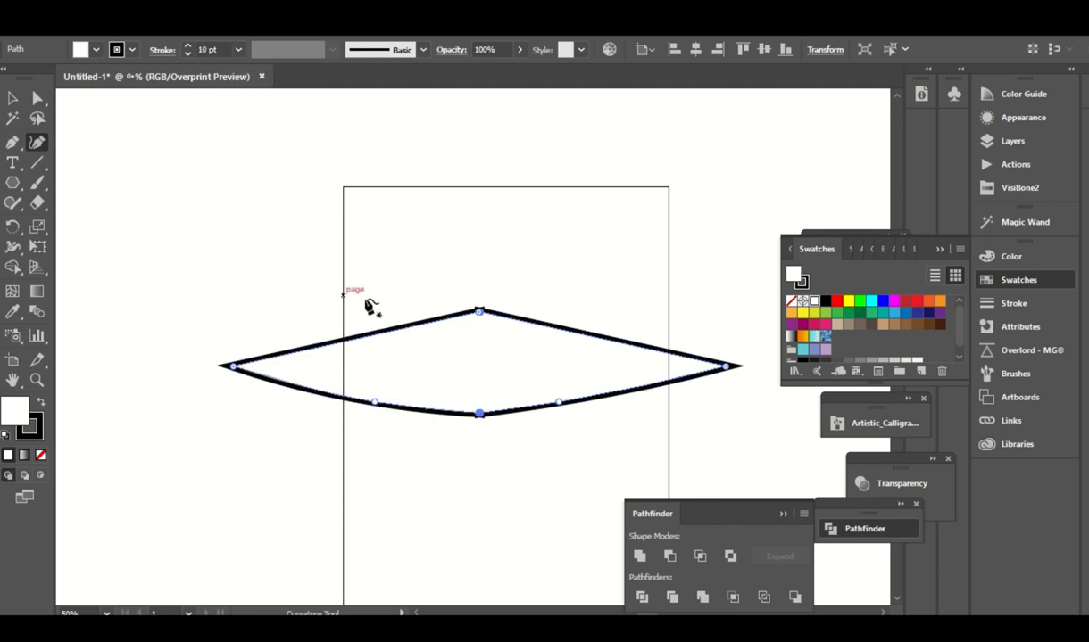
pyautogui.press('n')
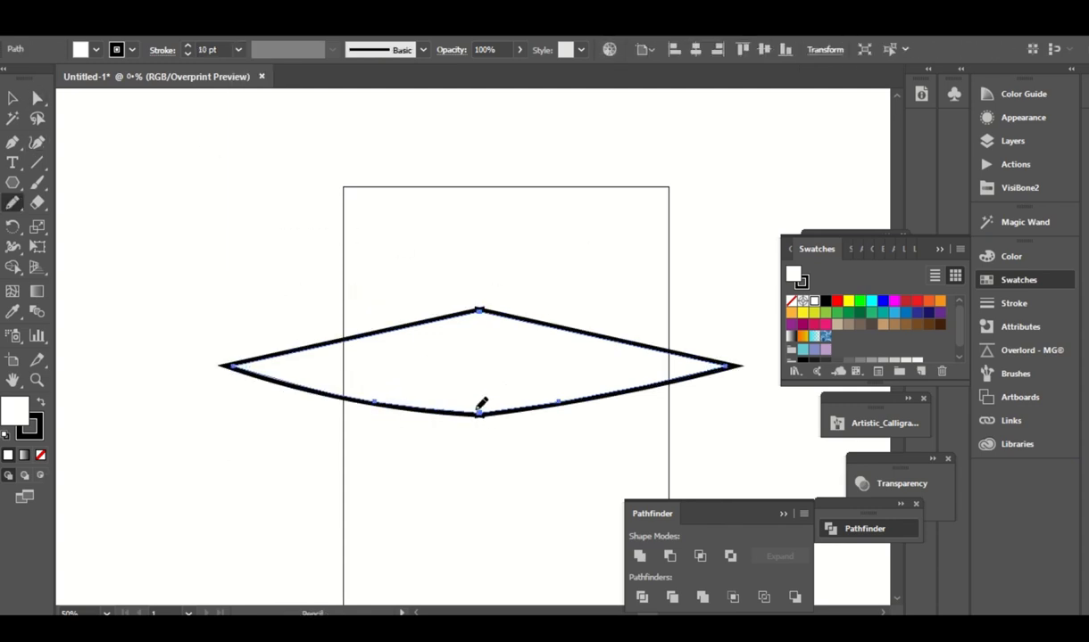
# Round the bottom corner and pencil the left side into hooked strands.
pyautogui.press('a')
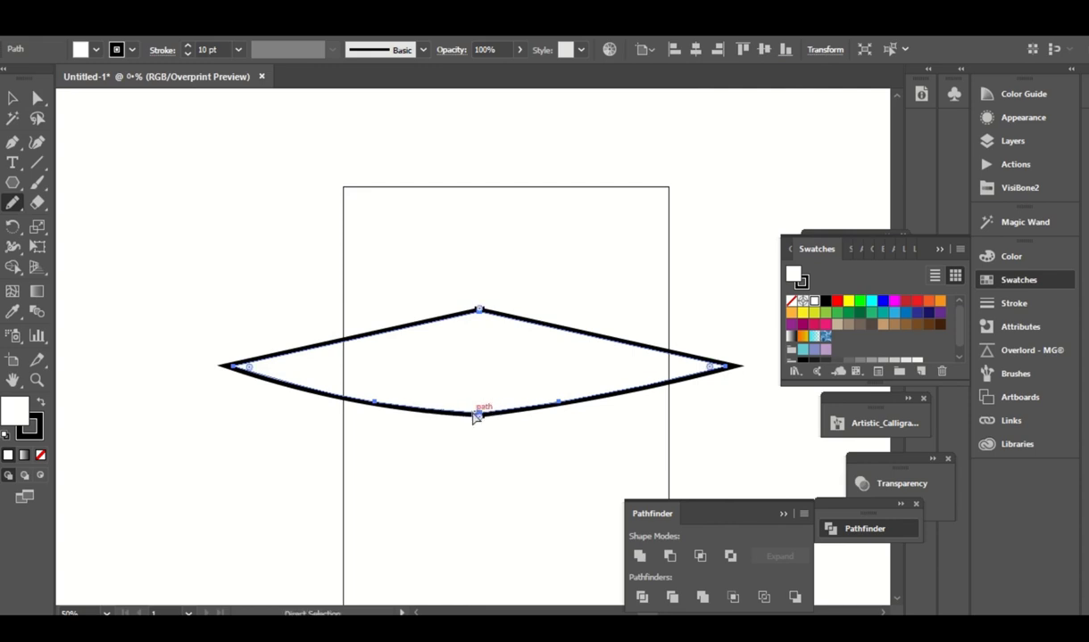
pyautogui.moveTo(477, 413); pyautogui.dragTo(505, 370)
pyautogui.press('n')
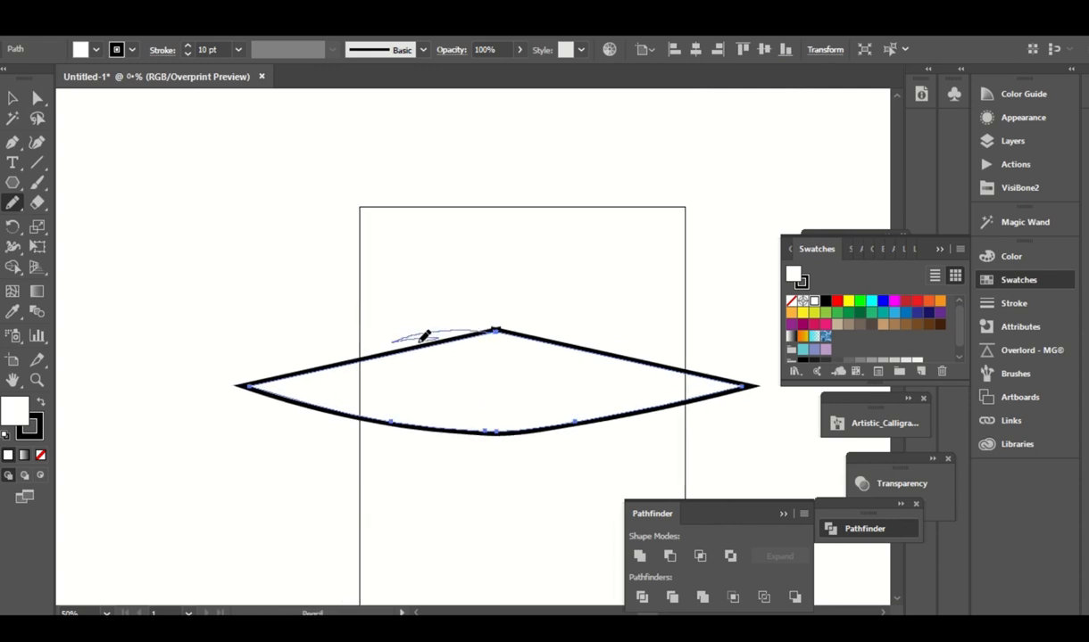
pyautogui.moveTo(425, 336); pyautogui.dragTo(317, 343)
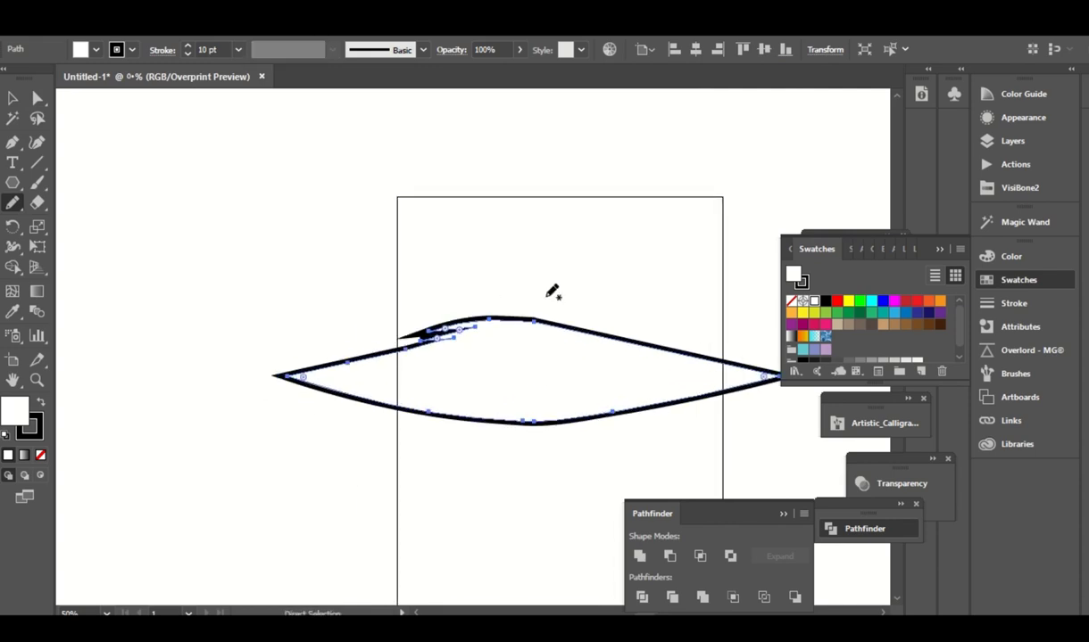
pyautogui.hotkey('ctrl', 'z')
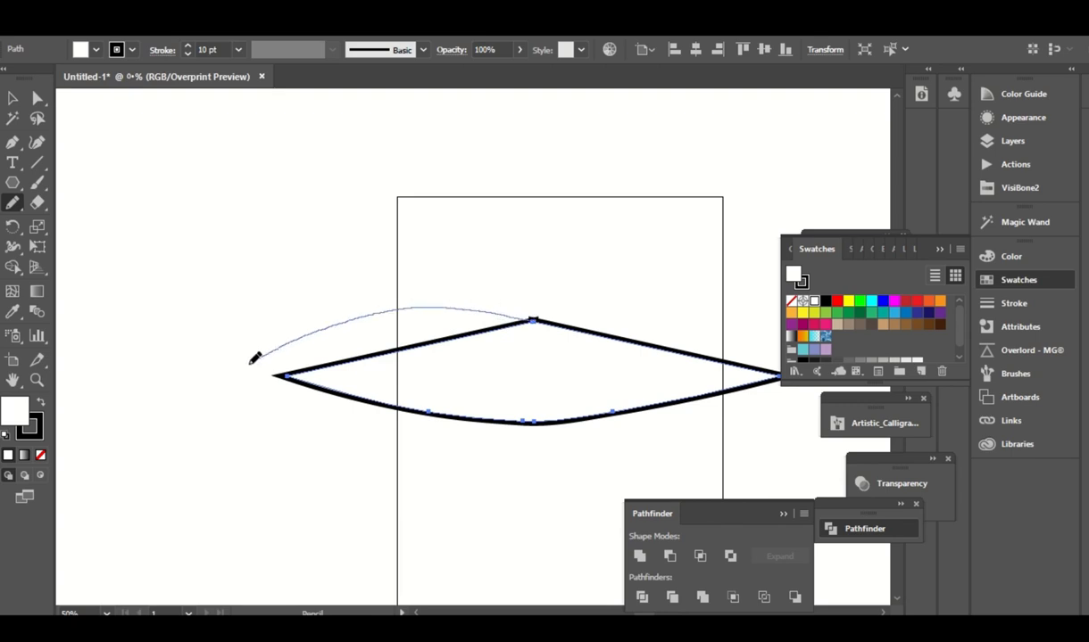
pyautogui.moveTo(382, 336); pyautogui.dragTo(333, 384)
pyautogui.moveTo(436, 264); pyautogui.dragTo(416, 268)
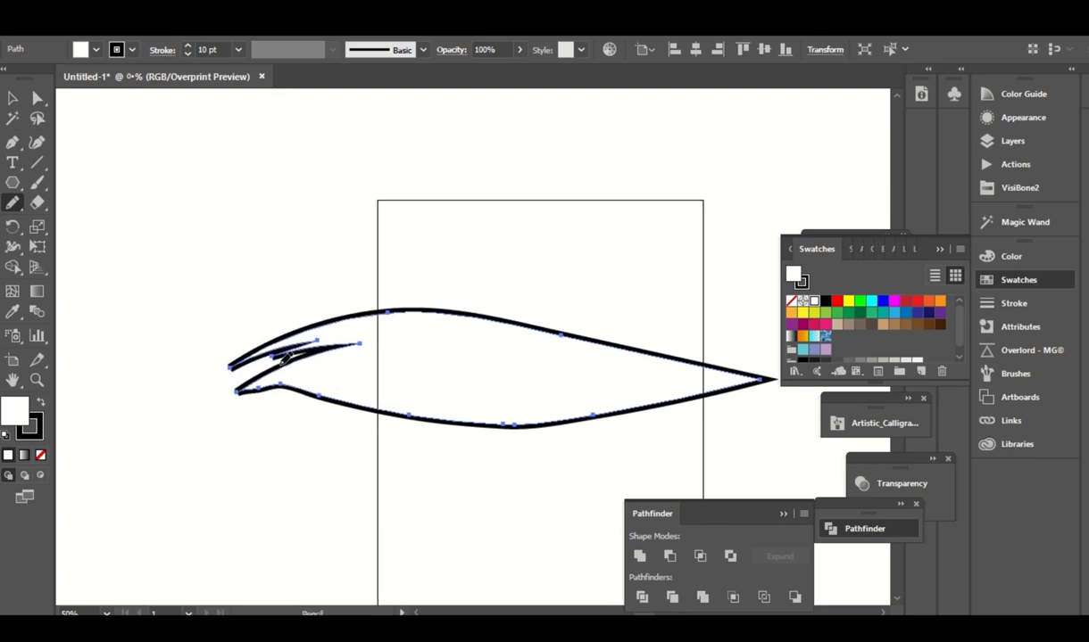
pyautogui.moveTo(288, 377); pyautogui.dragTo(282, 382)
# Pencil a jagged spike into the bottom edge and a hooked spike along the top.
pyautogui.moveTo(461, 287); pyautogui.dragTo(415, 264)
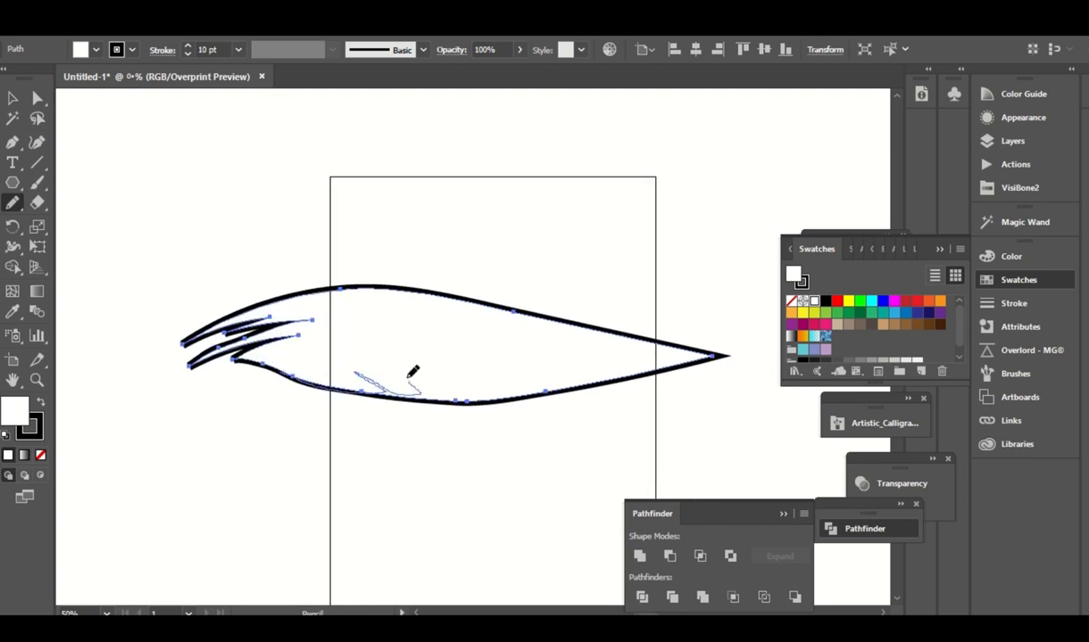
pyautogui.moveTo(459, 381); pyautogui.dragTo(460, 380)
pyautogui.moveTo(406, 291); pyautogui.dragTo(364, 277)
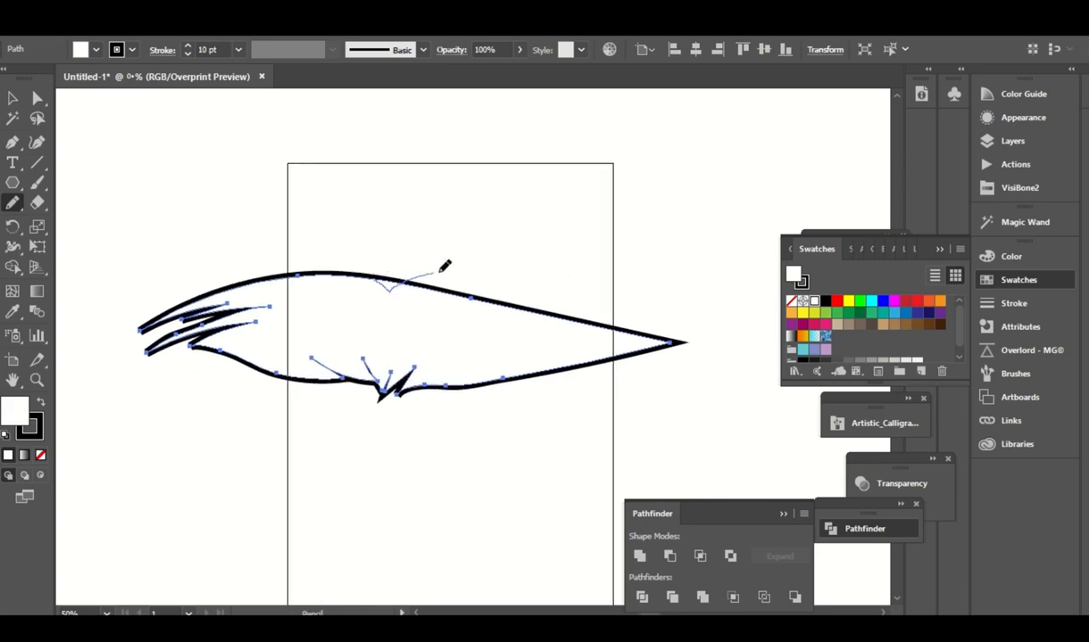
pyautogui.moveTo(596, 300); pyautogui.dragTo(403, 275)
pyautogui.moveTo(567, 305); pyautogui.dragTo(576, 309)
pyautogui.moveTo(627, 275); pyautogui.dragTo(606, 237)
# Redraw the right tip with hooked strands and jagged spikes along the lower edge.
pyautogui.moveTo(571, 280); pyautogui.dragTo(622, 304)
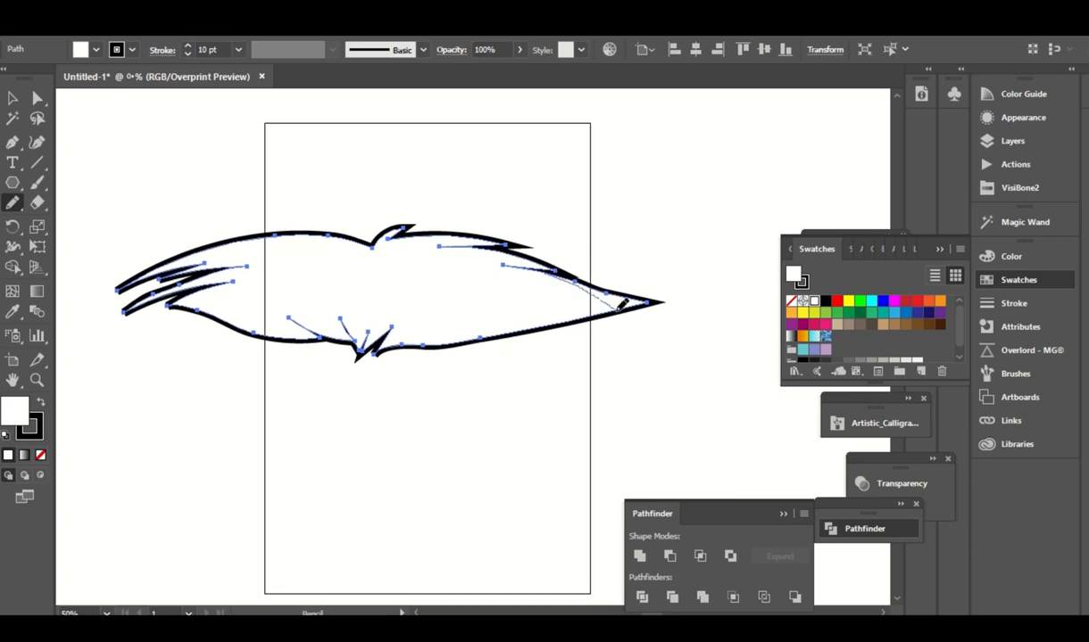
pyautogui.moveTo(430, 336); pyautogui.dragTo(443, 322)
pyautogui.moveTo(520, 315); pyautogui.dragTo(523, 313)
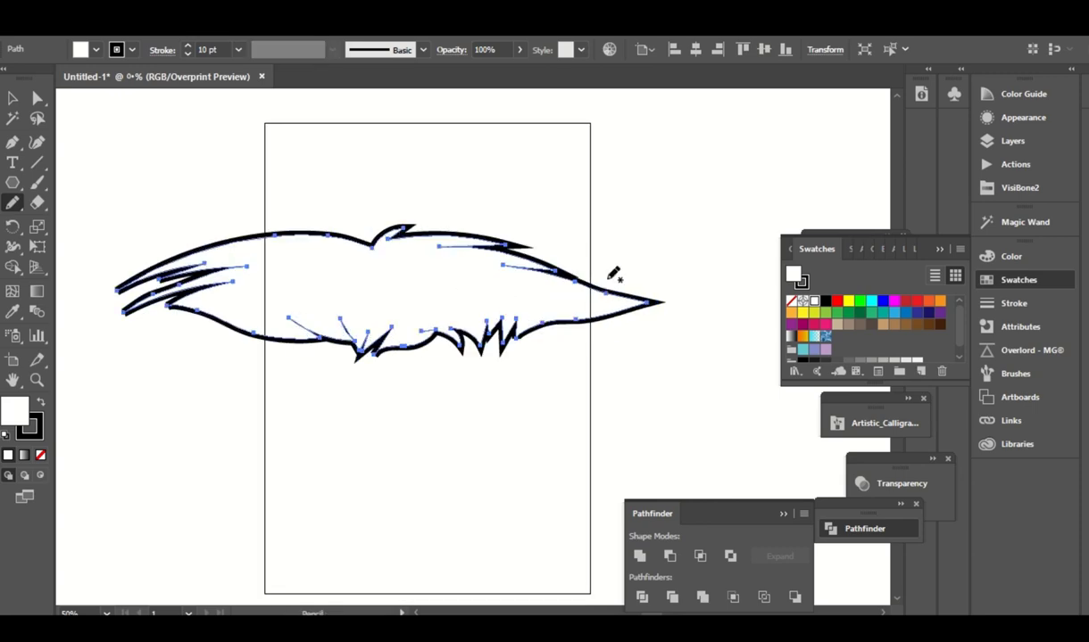
pyautogui.moveTo(636, 332); pyautogui.dragTo(571, 299)
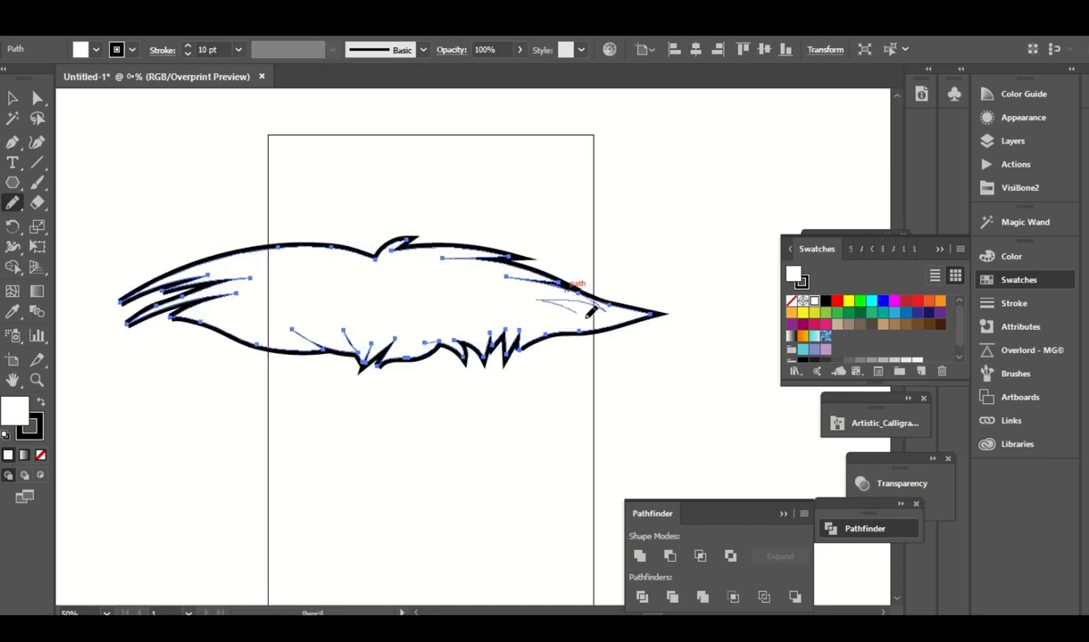
pyautogui.moveTo(496, 292); pyautogui.dragTo(638, 329)
# Redraw the outer left edge and smooth the upper-left outline toward the left tip.
pyautogui.moveTo(591, 250); pyautogui.dragTo(656, 251)
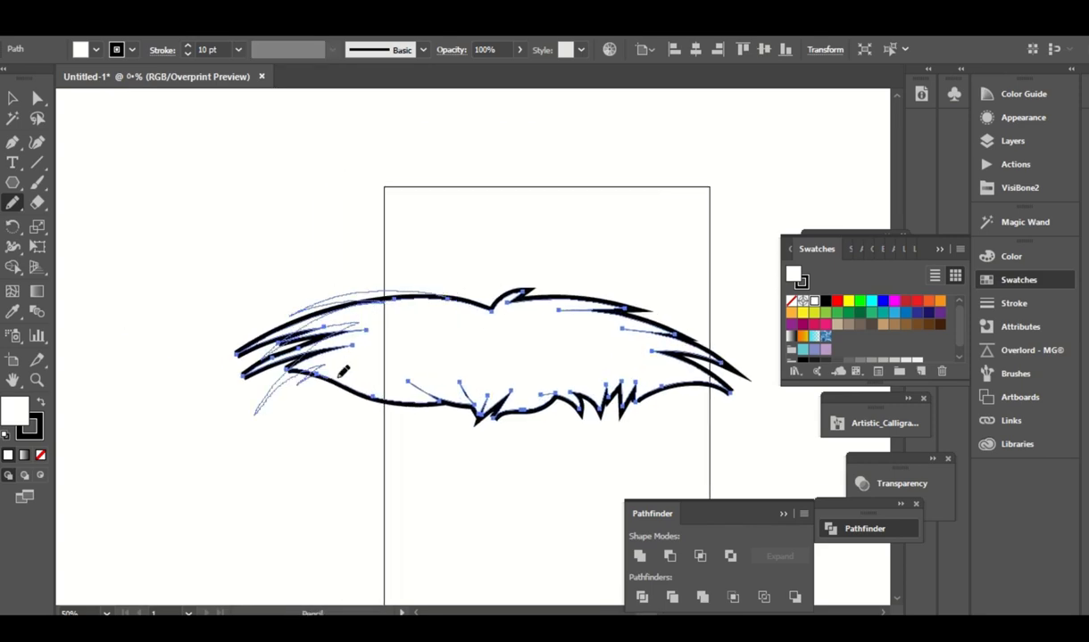
pyautogui.moveTo(343, 371); pyautogui.dragTo(345, 373)
pyautogui.moveTo(431, 279); pyautogui.dragTo(254, 403)
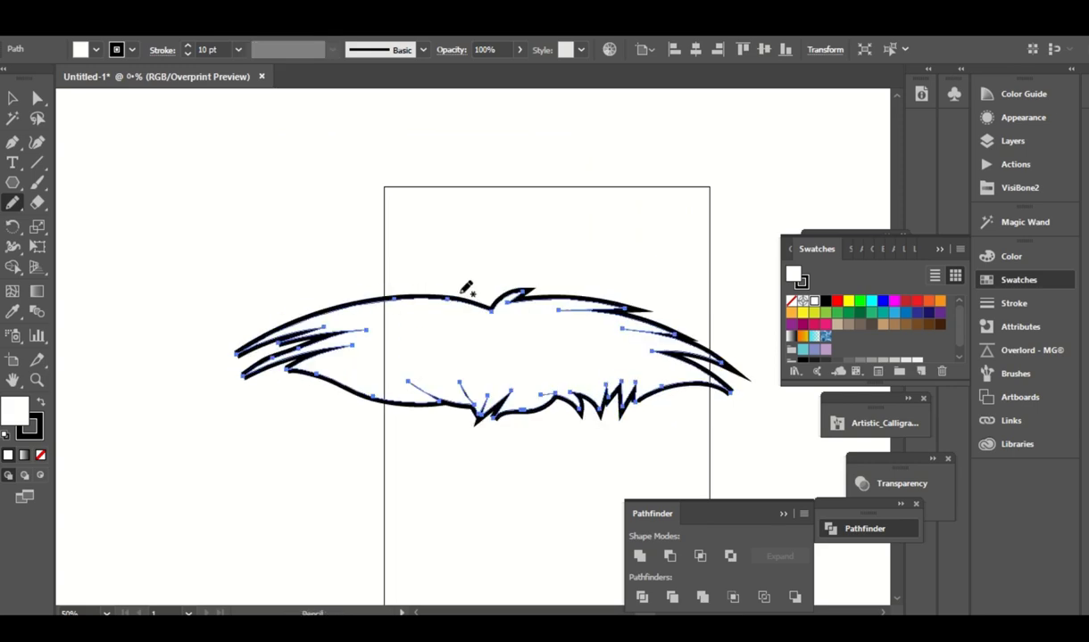
pyautogui.moveTo(451, 281); pyautogui.dragTo(241, 375)
pyautogui.moveTo(415, 306); pyautogui.dragTo(244, 343)
pyautogui.moveTo(314, 366); pyautogui.dragTo(314, 366)
pyautogui.moveTo(394, 253); pyautogui.dragTo(364, 274)
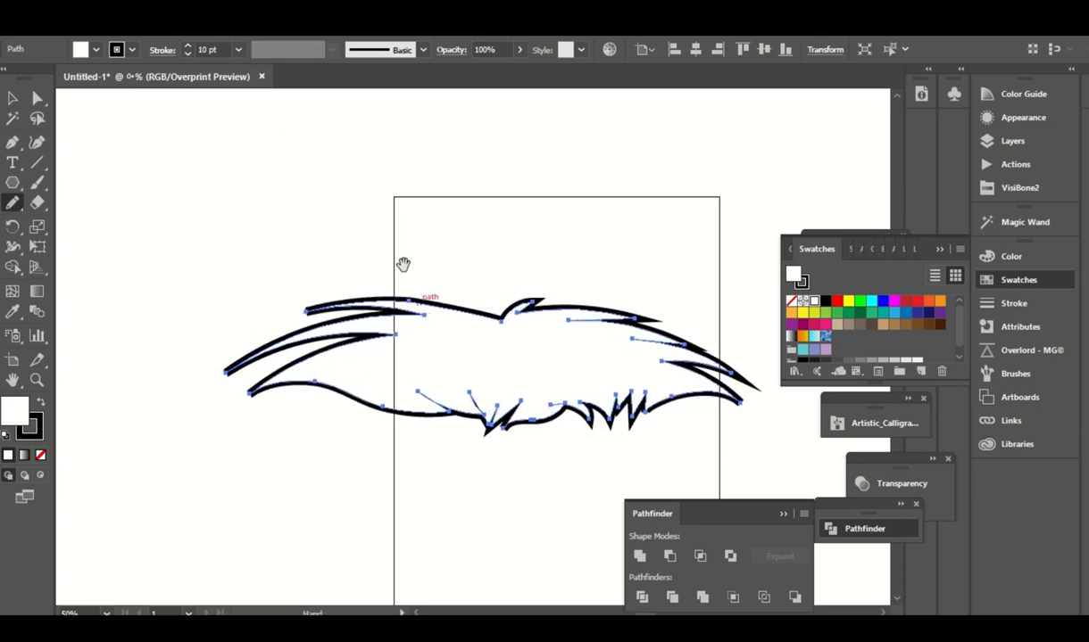
pyautogui.click(37, 142)
# Raise a spike and hump on the top edge, dip the upper right, and point the right end.
pyautogui.moveTo(495, 313); pyautogui.dragTo(518, 291)
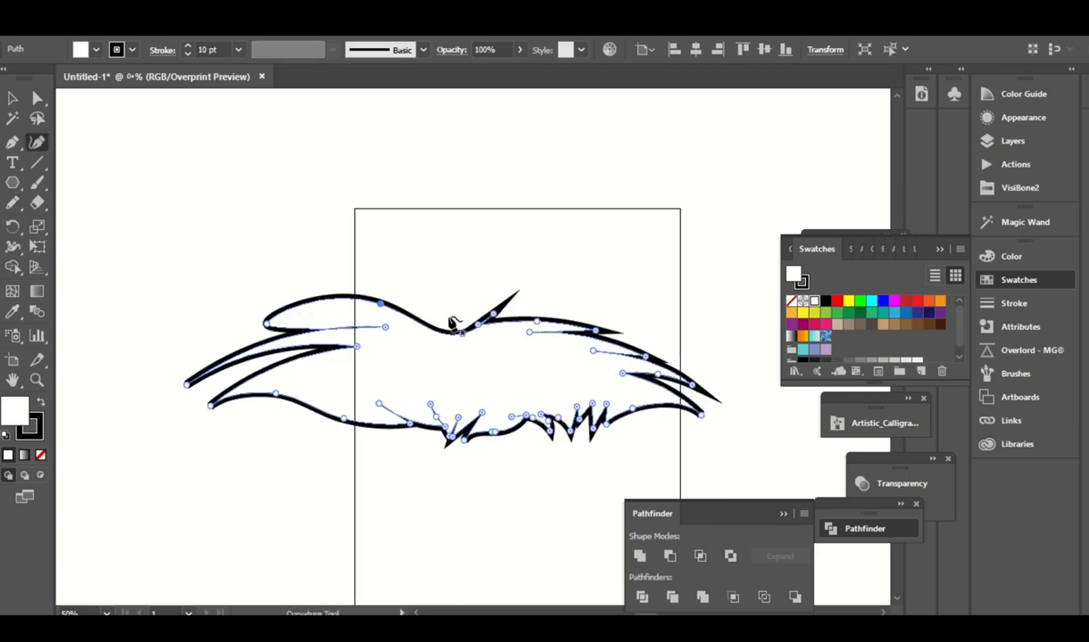
pyautogui.moveTo(339, 311)
pyautogui.mouseDown()
pyautogui.moveTo(304, 355)
pyautogui.moveTo(312, 360)
pyautogui.moveTo(243, 384)
pyautogui.moveTo(283, 342)
pyautogui.moveTo(263, 395)
pyautogui.mouseUp()
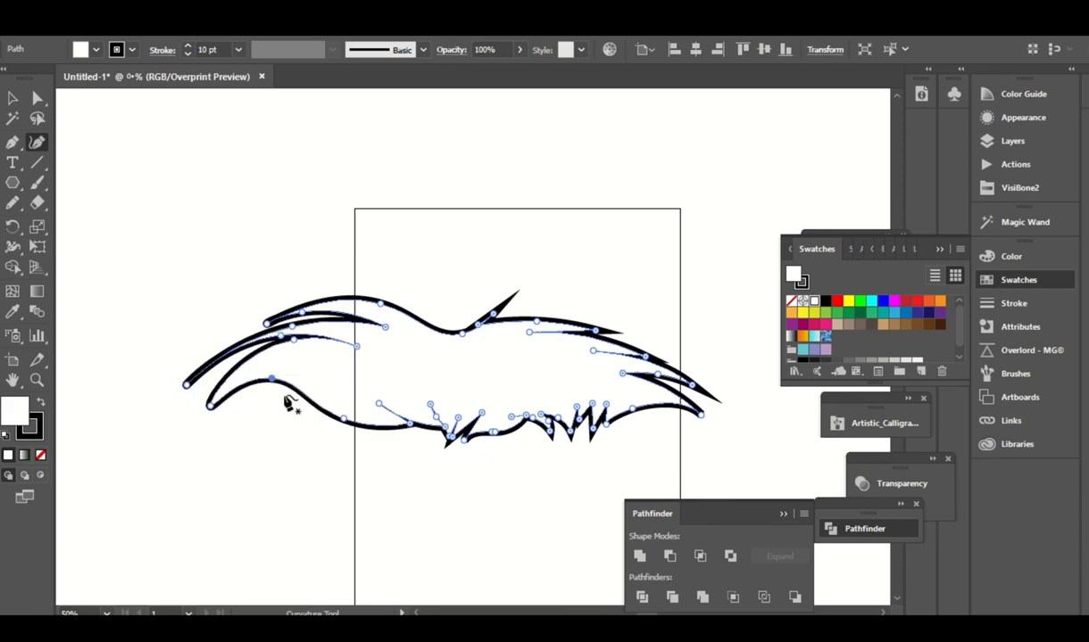
pyautogui.scroll(-1, 518, 398)
pyautogui.hscroll(1, 518, 398)
pyautogui.moveTo(502, 278)
pyautogui.mouseDown()
pyautogui.moveTo(547, 303)
pyautogui.moveTo(595, 310)
pyautogui.mouseUp()
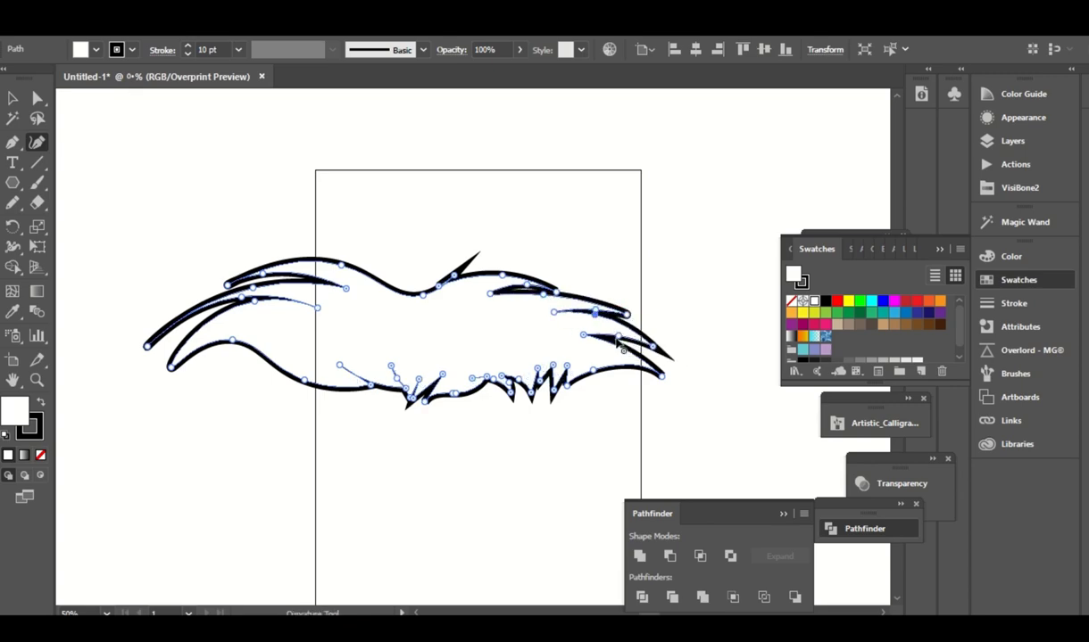
pyautogui.moveTo(595, 314); pyautogui.dragTo(636, 360)
pyautogui.moveTo(578, 192); pyautogui.dragTo(613, 227)
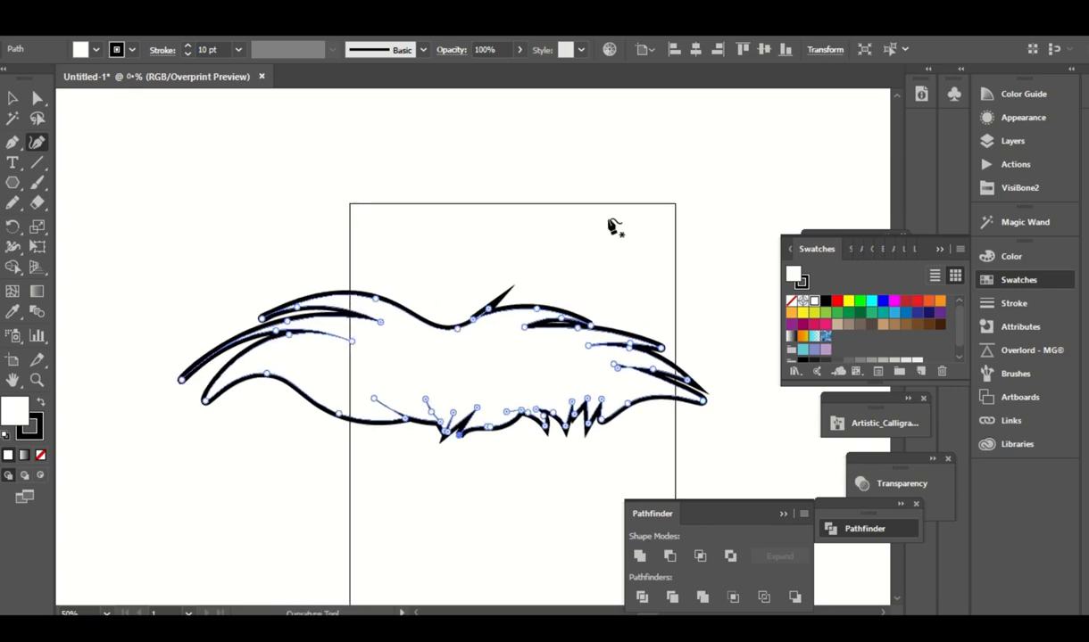
# Give the rectangle behind the mustache a 10 pt outline and stretch it upward.
pyautogui.press('n')
pyautogui.press('a')
pyautogui.click(638, 324)
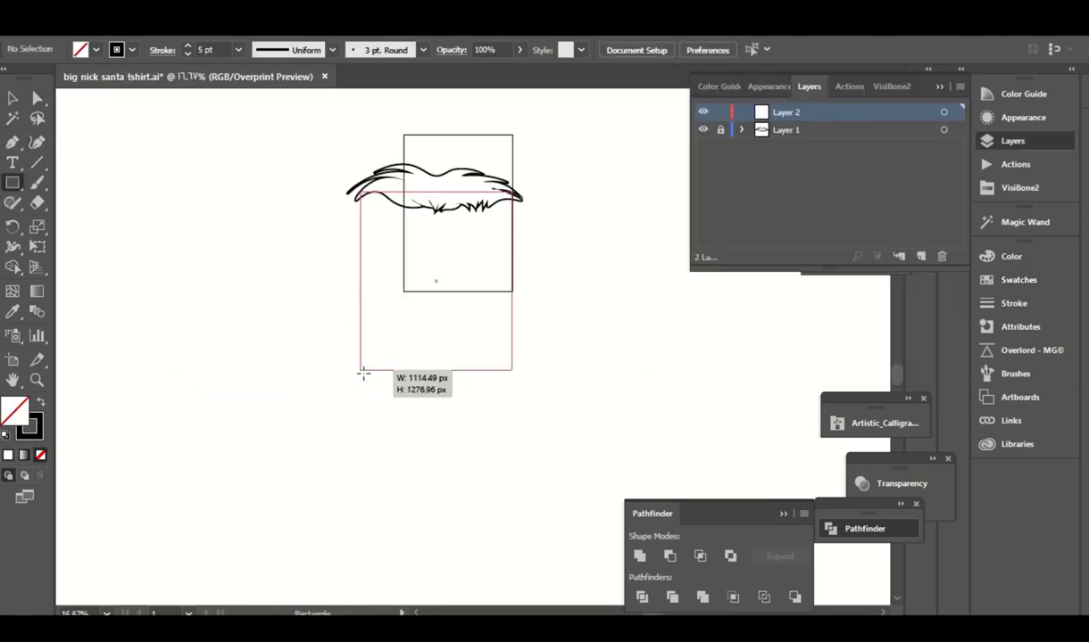
pyautogui.click(540, 415)
pyautogui.scroll(3, 443, 356)
pyautogui.click(444, 356)
pyautogui.click(1013, 279)
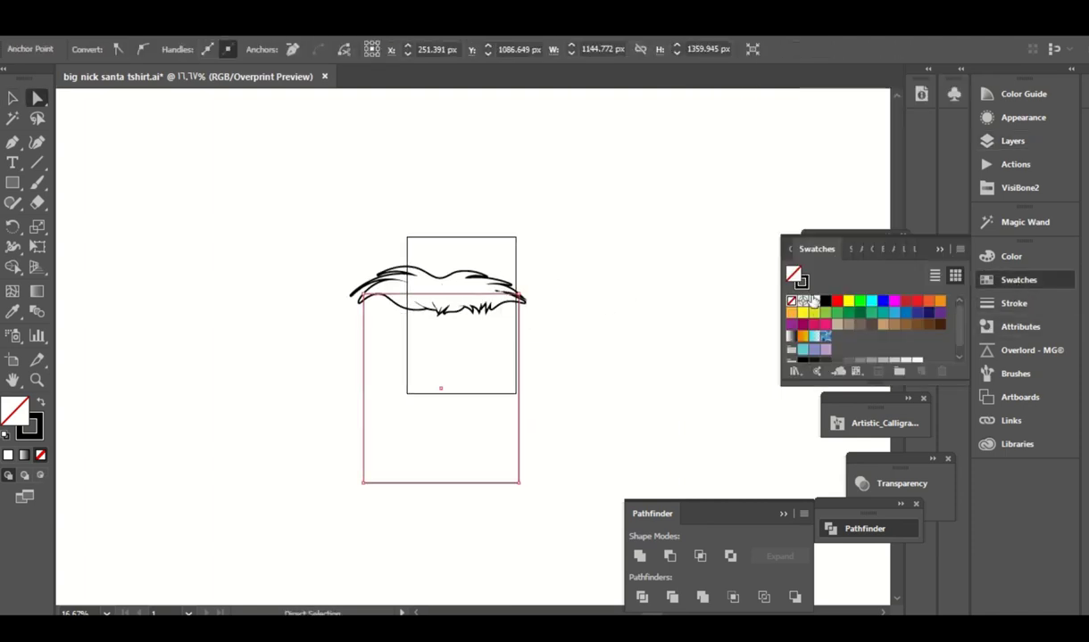
pyautogui.press('v')
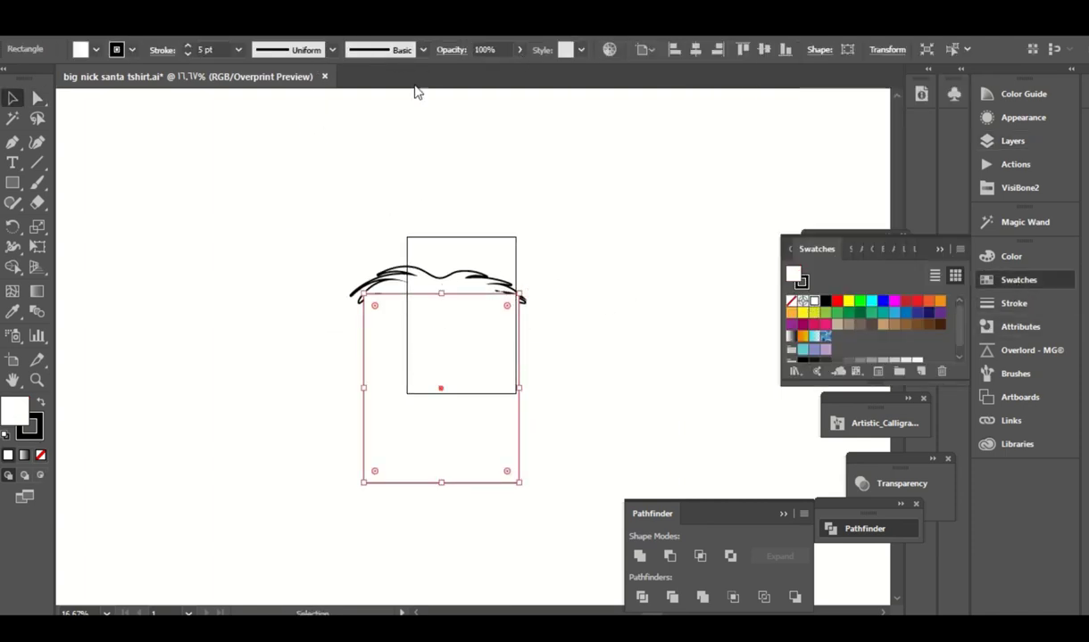
pyautogui.click(238, 49)
pyautogui.click(260, 287)
pyautogui.moveTo(441, 294); pyautogui.dragTo(439, 214)
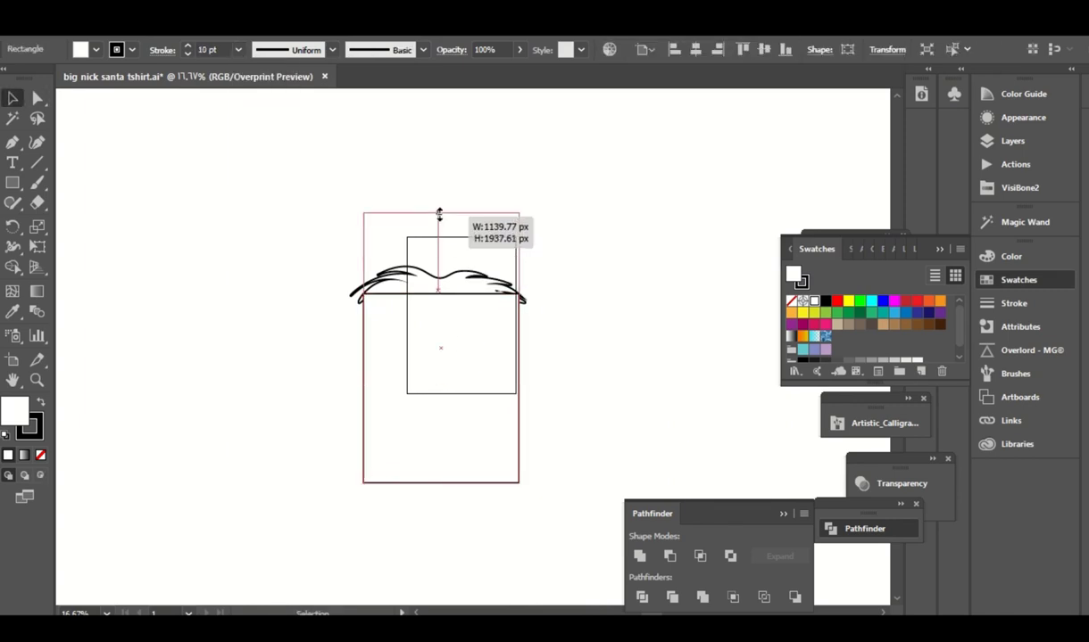
# Move Layer 2 below the mustache layer, lock it, and add a new layer.
pyautogui.click(1012, 140)
pyautogui.moveTo(785, 112); pyautogui.dragTo(785, 136)
pyautogui.press('a')
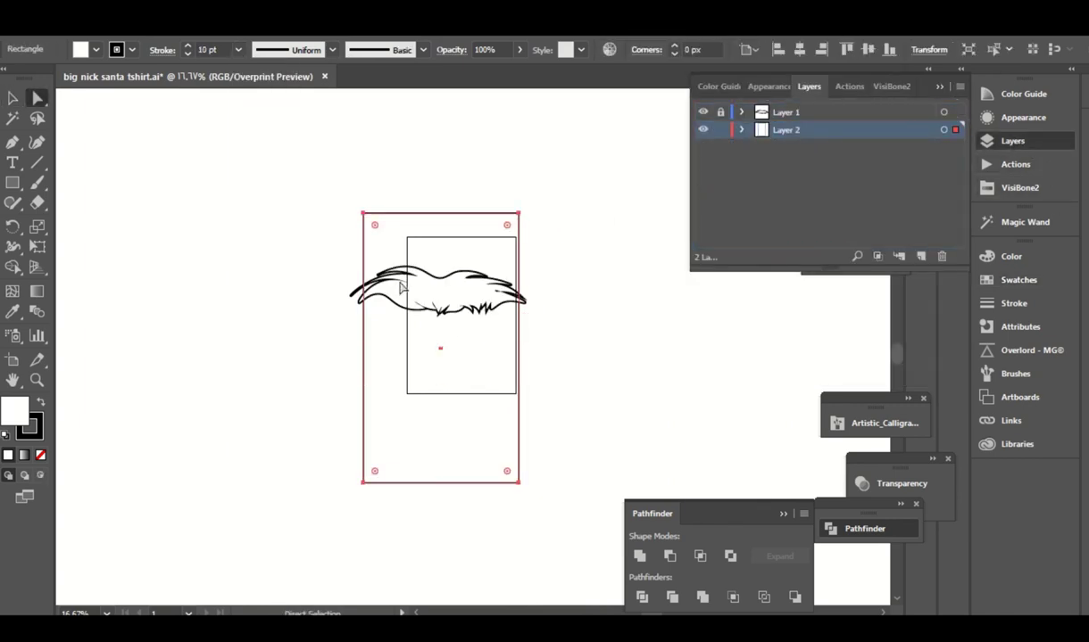
pyautogui.moveTo(401, 286); pyautogui.dragTo(411, 318)
pyautogui.click(721, 130)
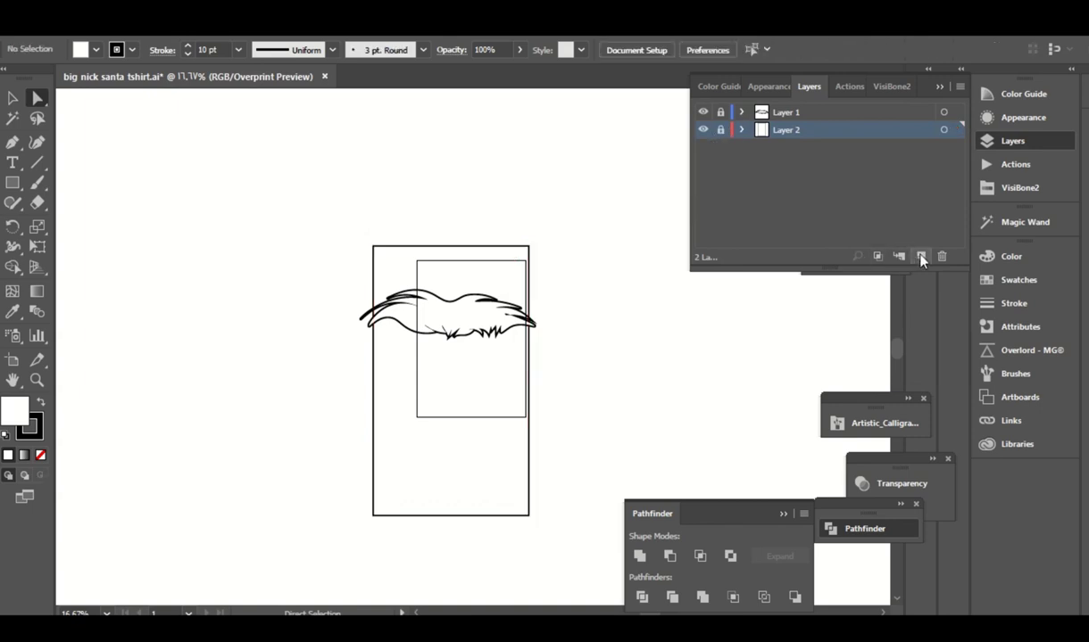
pyautogui.click(922, 257)
# Paint a 5 pt hooked Paintbrush curve above the mustache's upper corners.
pyautogui.press('b')
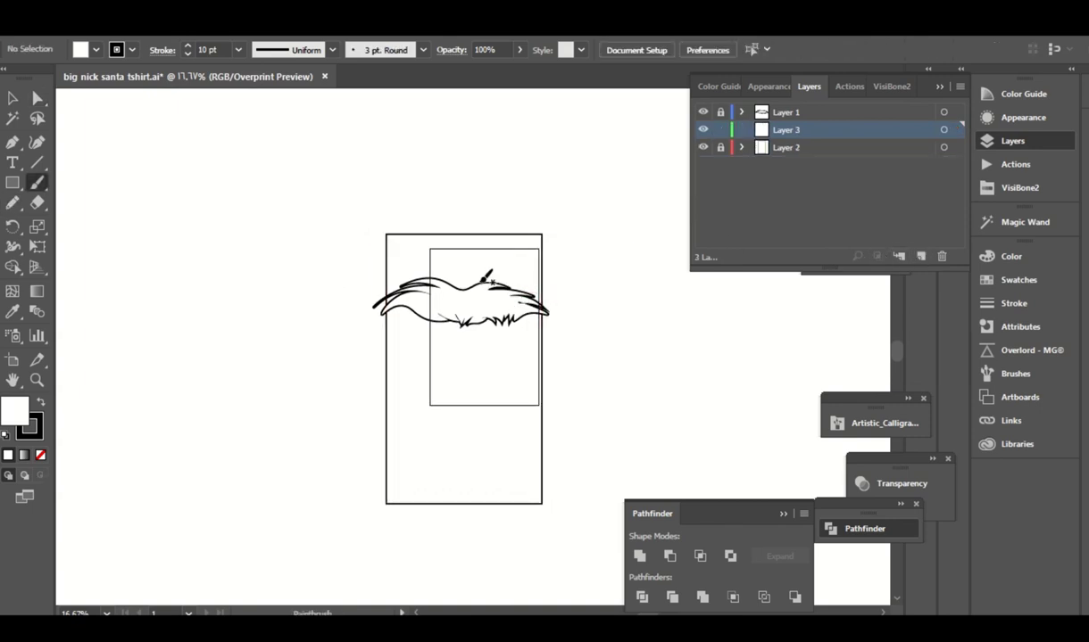
pyautogui.hscroll(1, 416, 248)
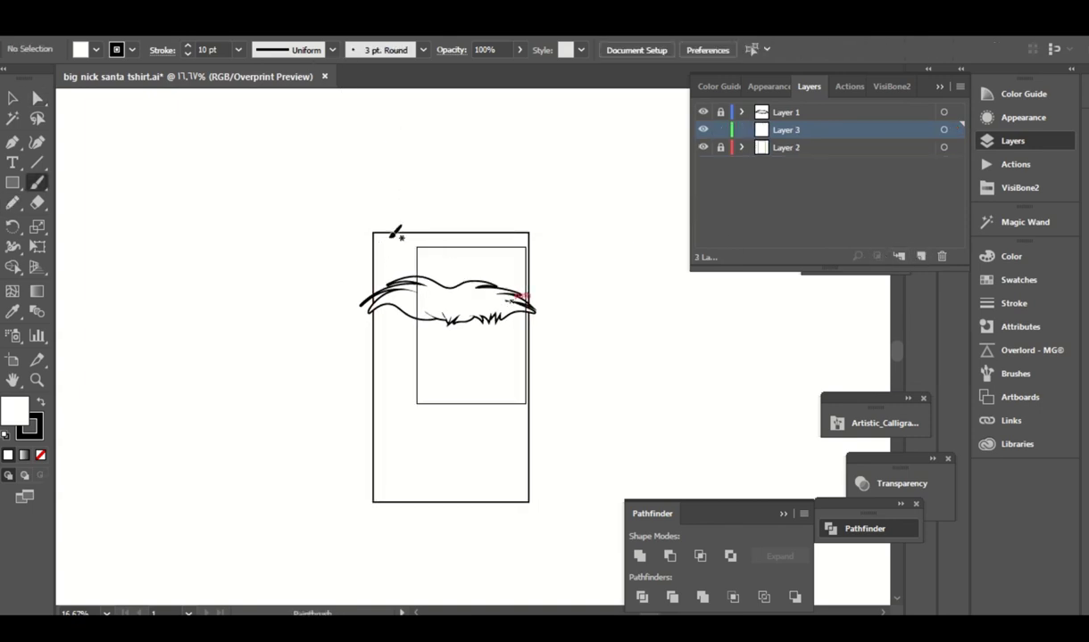
pyautogui.click(422, 49)
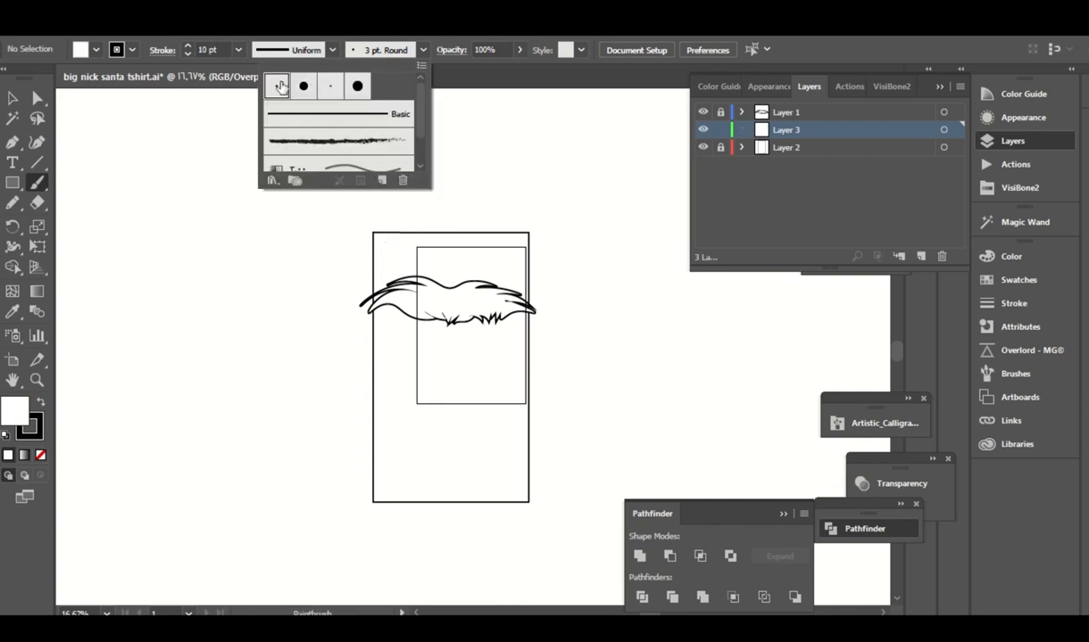
pyautogui.click(239, 50)
pyautogui.click(261, 194)
pyautogui.moveTo(389, 234); pyautogui.dragTo(373, 256)
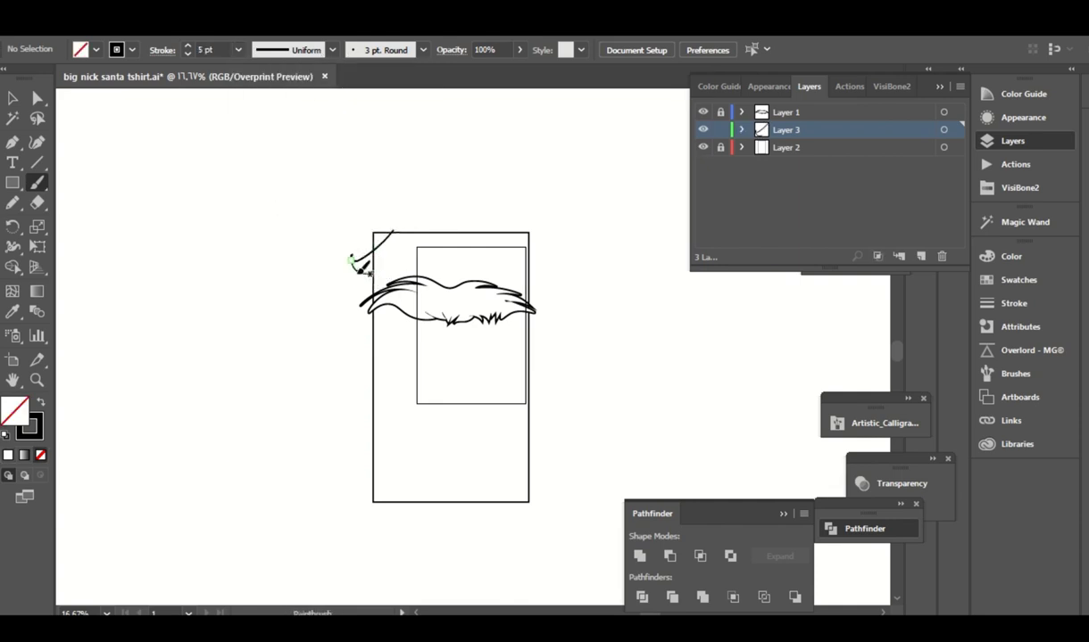
pyautogui.hscroll(1, 419, 232)
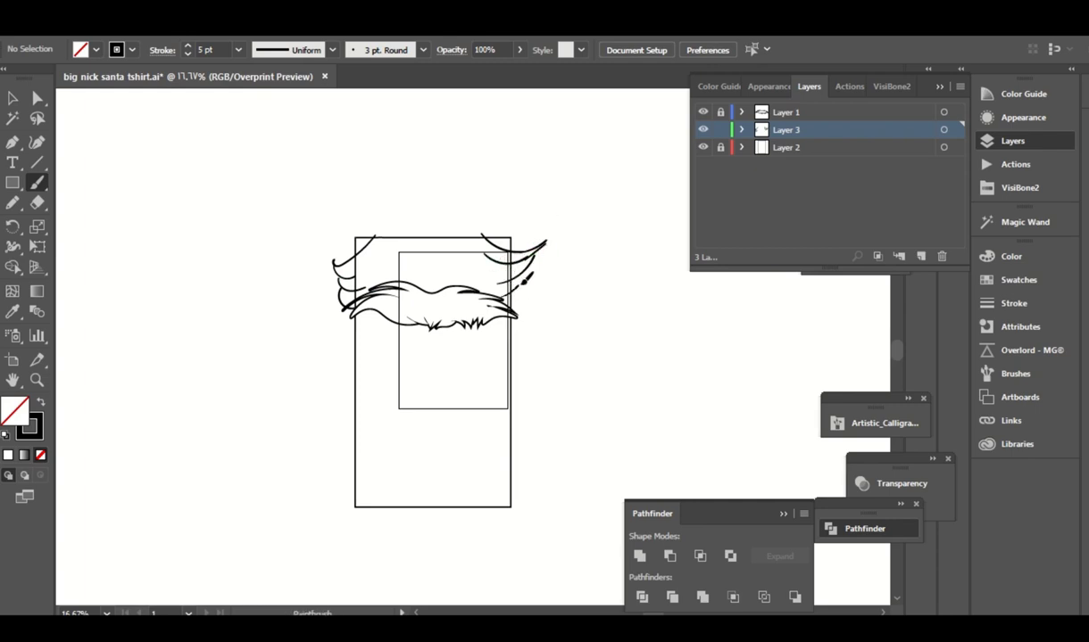
pyautogui.scroll(-2, 571, 236)
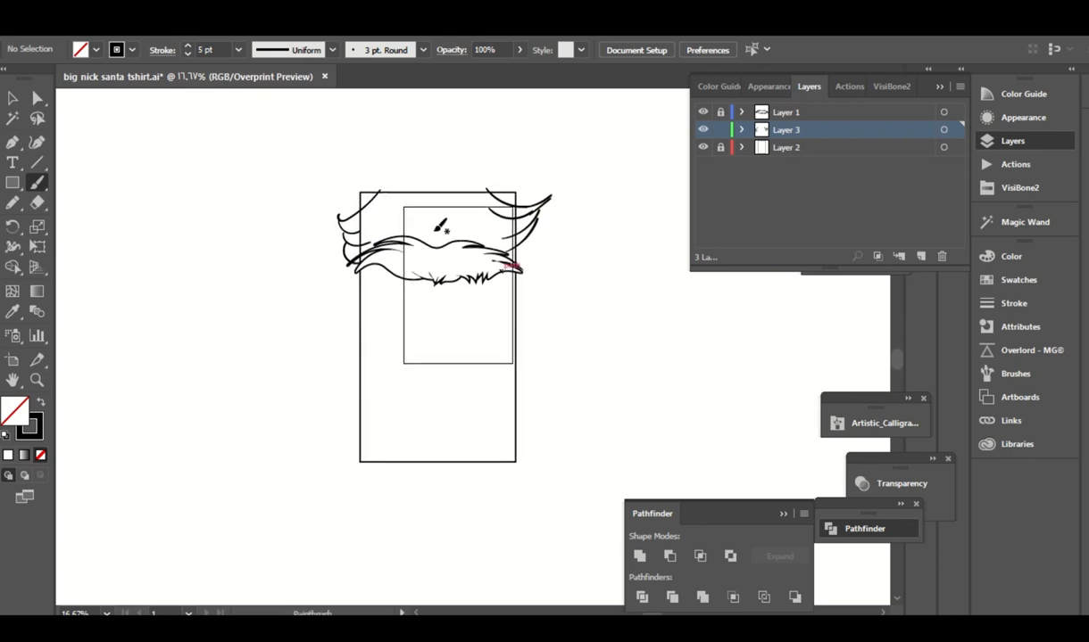
pyautogui.click(238, 49)
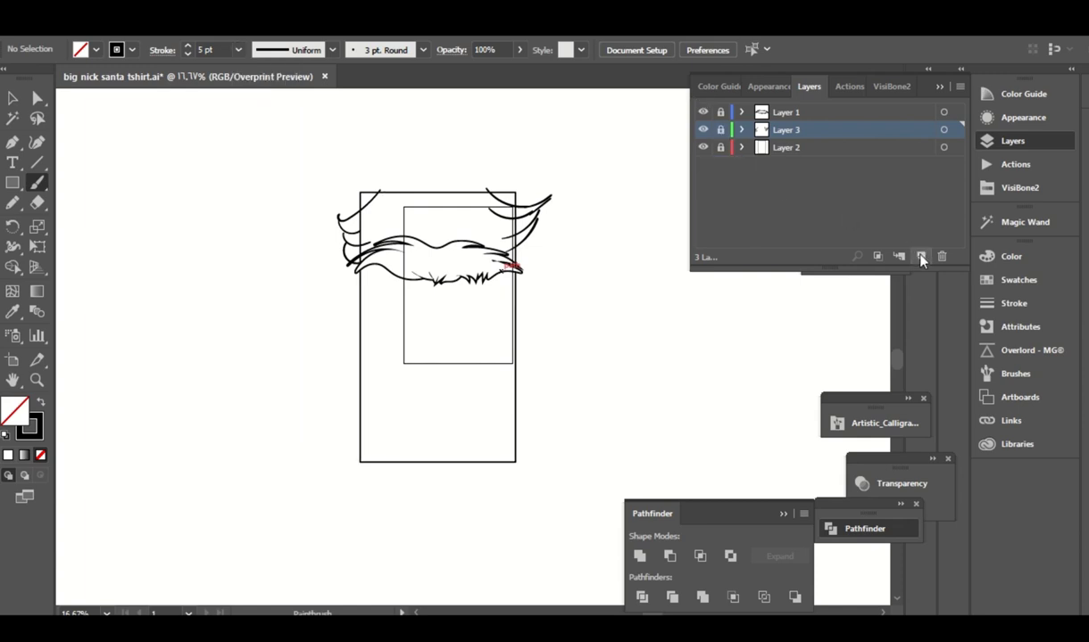
# Set the Paintbrush to 20 pt and paint curved hair strands down the left side.
pyautogui.click(239, 49)
pyautogui.click(255, 381)
pyautogui.scroll(-2, 440, 231)
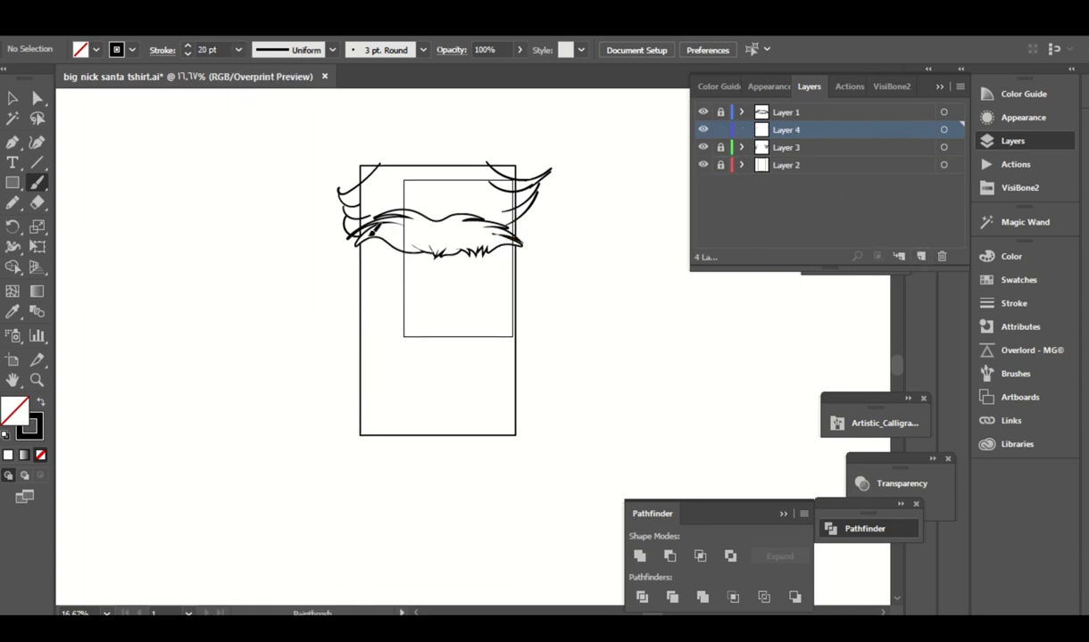
pyautogui.moveTo(356, 237); pyautogui.dragTo(311, 351)
pyautogui.hotkey('ctrl', 'z')
pyautogui.moveTo(368, 227); pyautogui.dragTo(317, 346)
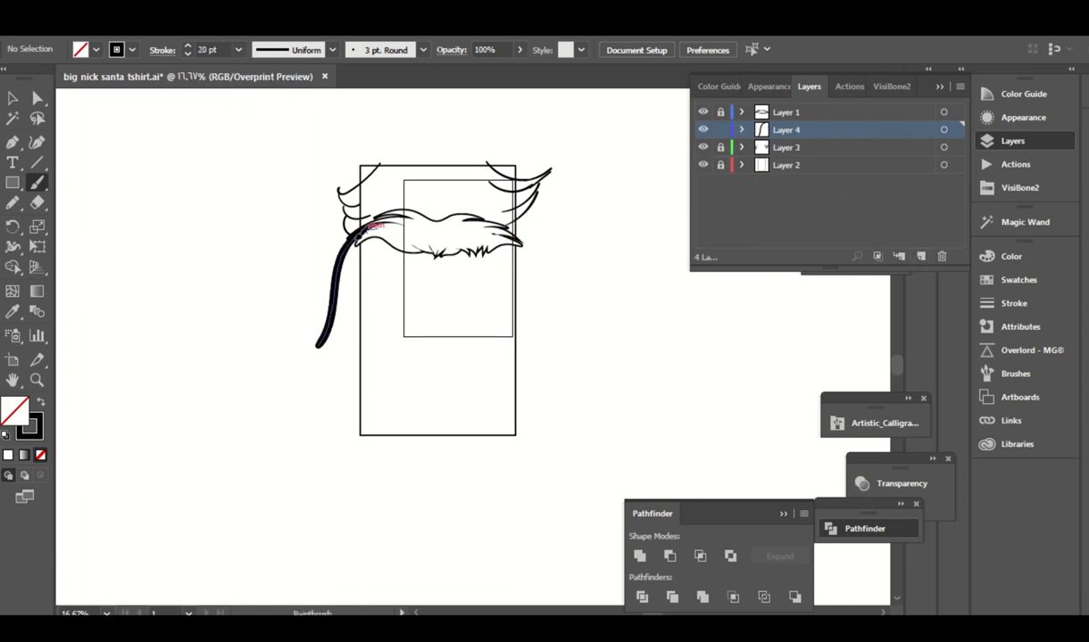
pyautogui.moveTo(357, 227); pyautogui.dragTo(323, 415)
pyautogui.scroll(-2, 481, 243)
pyautogui.scroll(-1, 550, 198)
# Paint the right-side hair strands, redoing misses, and add one more strand on the left.
pyautogui.moveTo(491, 194); pyautogui.dragTo(584, 310)
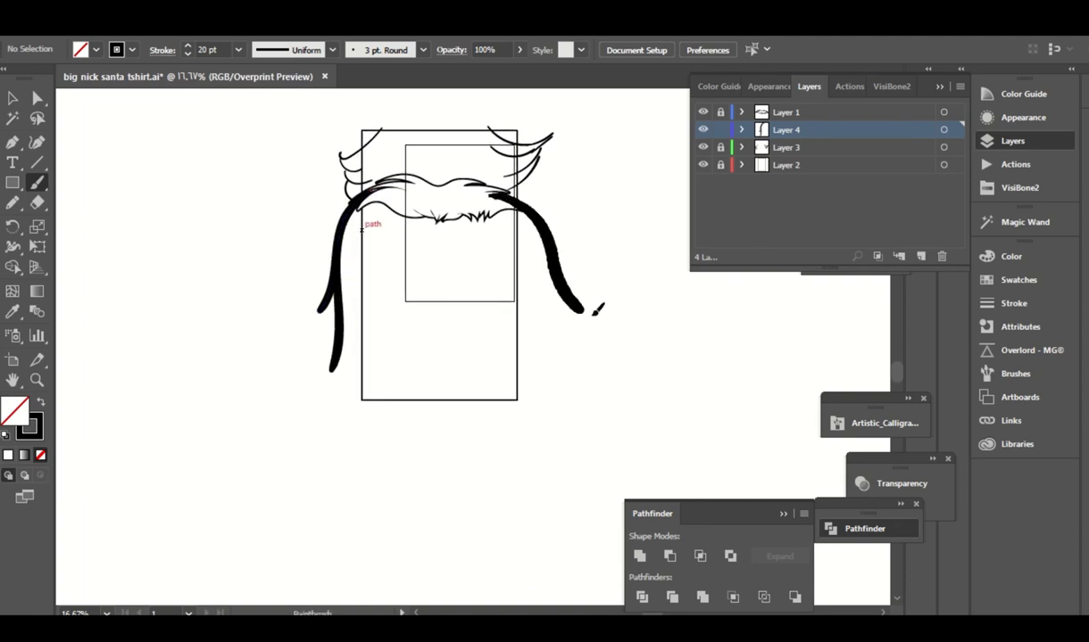
pyautogui.hotkey('ctrl', 'z')
pyautogui.moveTo(491, 192); pyautogui.dragTo(549, 306)
pyautogui.hotkey('ctrl', 'z')
pyautogui.moveTo(491, 193); pyautogui.dragTo(561, 320)
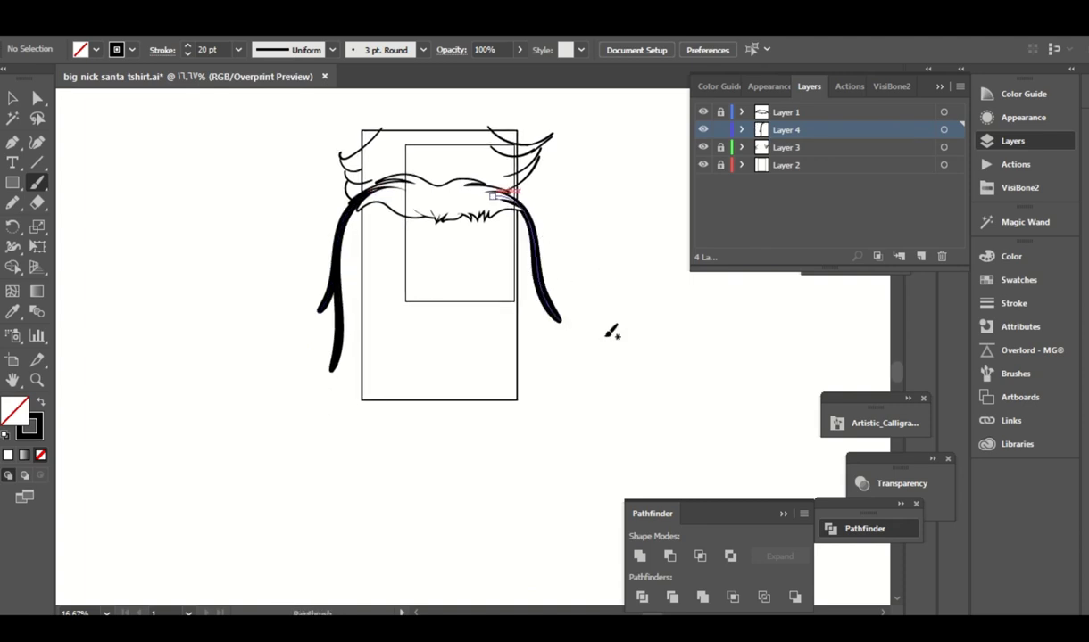
pyautogui.scroll(-1, 369, 239)
pyautogui.moveTo(530, 254)
pyautogui.mouseDown()
pyautogui.moveTo(539, 344)
pyautogui.moveTo(564, 354)
pyautogui.mouseUp()
pyautogui.scroll(-1, 323, 350)
pyautogui.moveTo(353, 312); pyautogui.dragTo(332, 276)
pyautogui.moveTo(392, 336)
pyautogui.mouseDown()
pyautogui.moveTo(398, 359)
pyautogui.moveTo(341, 293)
pyautogui.moveTo(379, 392)
pyautogui.mouseUp()
pyautogui.hotkey('ctrl', 'z')
# Set the brush to 40 pt and paint slanted beard strands sweeping across the chin.
pyautogui.click(238, 50)
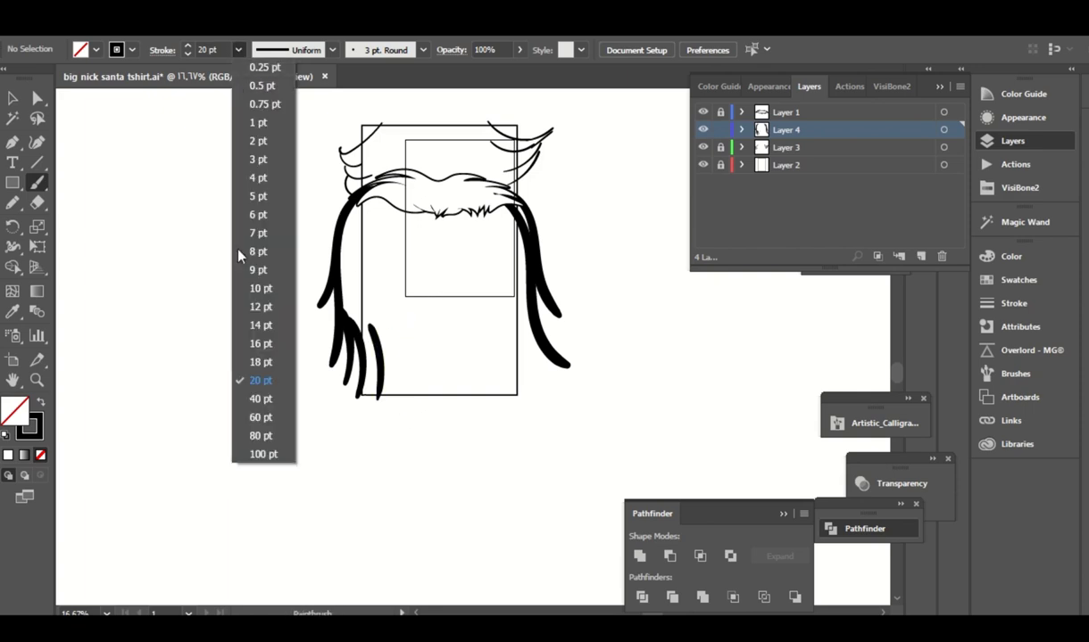
pyautogui.click(255, 388)
pyautogui.moveTo(398, 328); pyautogui.dragTo(396, 402)
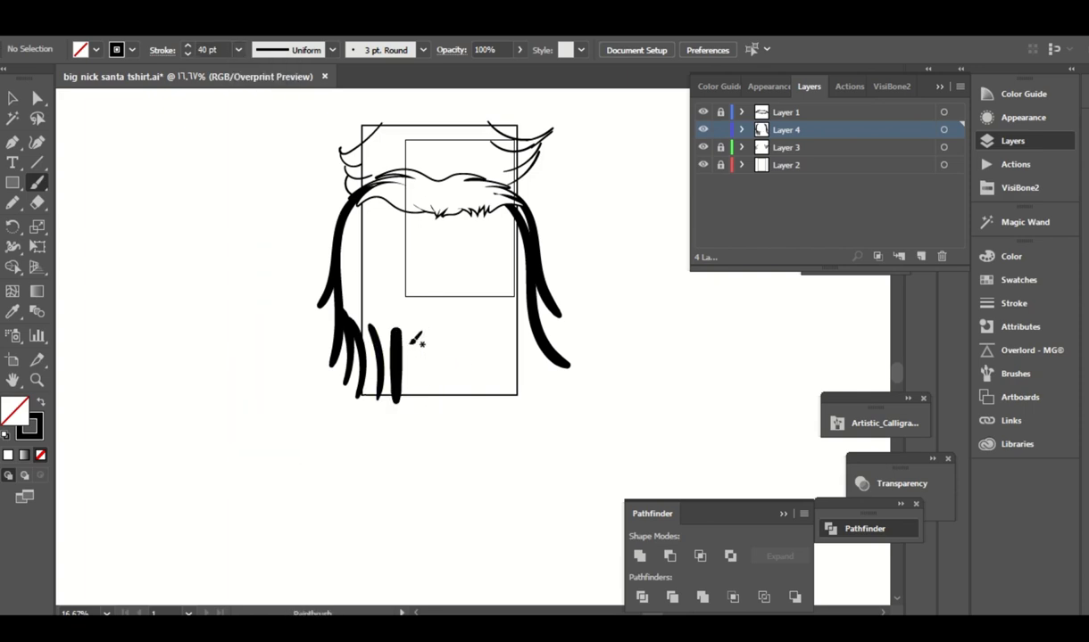
pyautogui.hotkey('ctrl', 'z')
pyautogui.moveTo(415, 325)
pyautogui.mouseDown()
pyautogui.moveTo(393, 406)
pyautogui.moveTo(442, 392)
pyautogui.mouseUp()
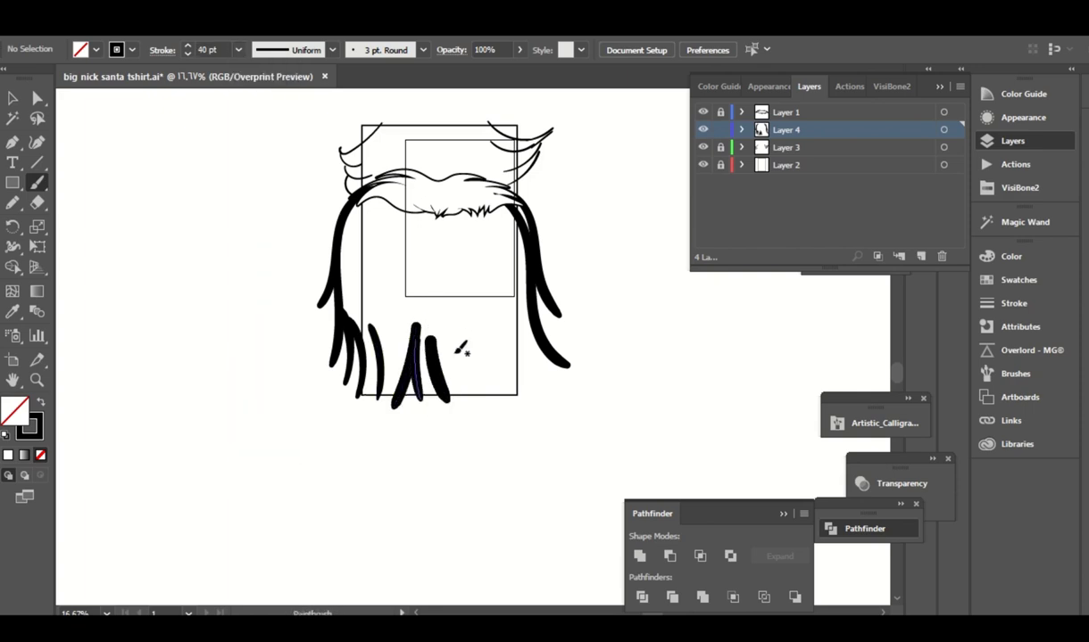
pyautogui.moveTo(450, 348); pyautogui.dragTo(466, 421)
pyautogui.moveTo(457, 353); pyautogui.dragTo(487, 397)
pyautogui.hotkey('ctrl', 'z')
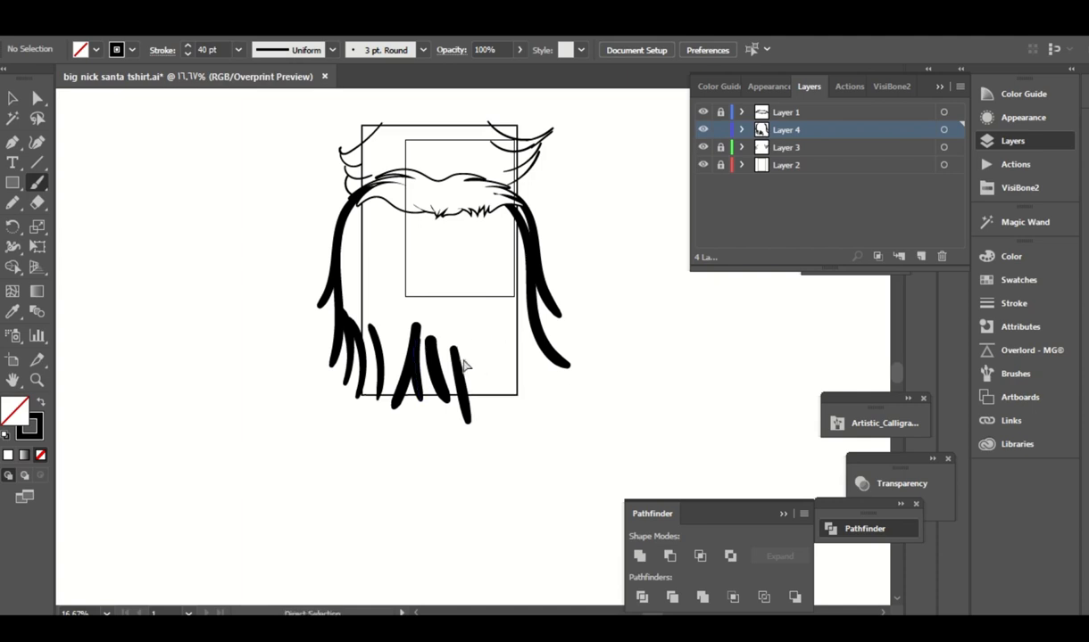
pyautogui.moveTo(459, 361); pyautogui.dragTo(525, 428)
pyautogui.moveTo(463, 340); pyautogui.dragTo(562, 357)
pyautogui.hotkey('ctrl', 'z')
pyautogui.moveTo(459, 359)
pyautogui.mouseDown()
pyautogui.moveTo(513, 399)
pyautogui.moveTo(540, 384)
pyautogui.mouseUp()
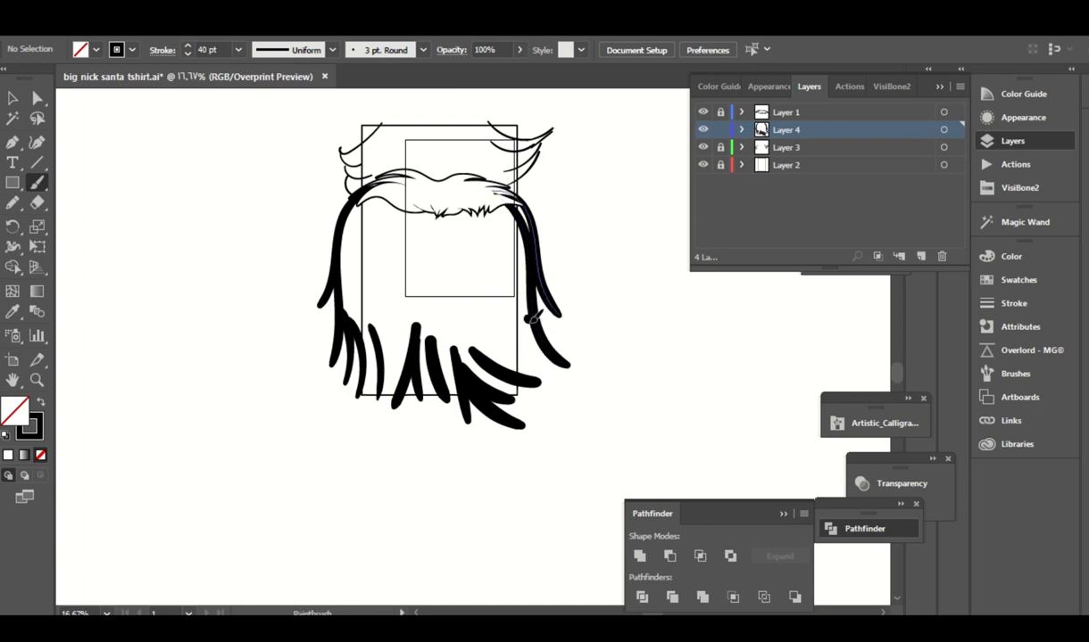
# Retouch the right hair strand and fill beard gaps with long strands on both sides.
pyautogui.moveTo(508, 199); pyautogui.dragTo(535, 319)
pyautogui.hscroll(-1, 355, 301)
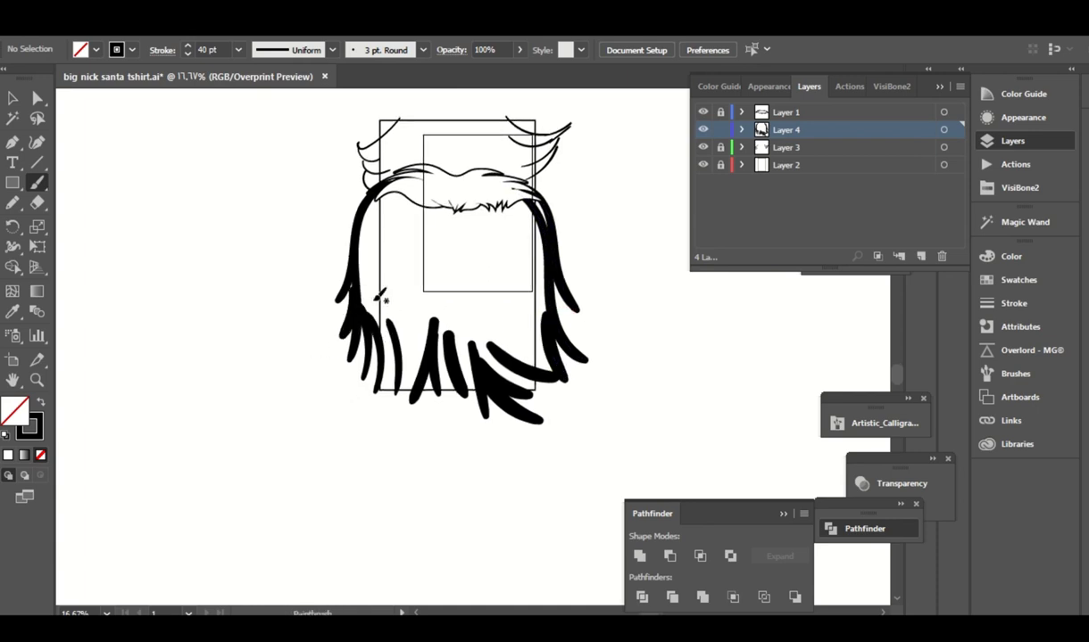
pyautogui.moveTo(417, 345); pyautogui.dragTo(378, 415)
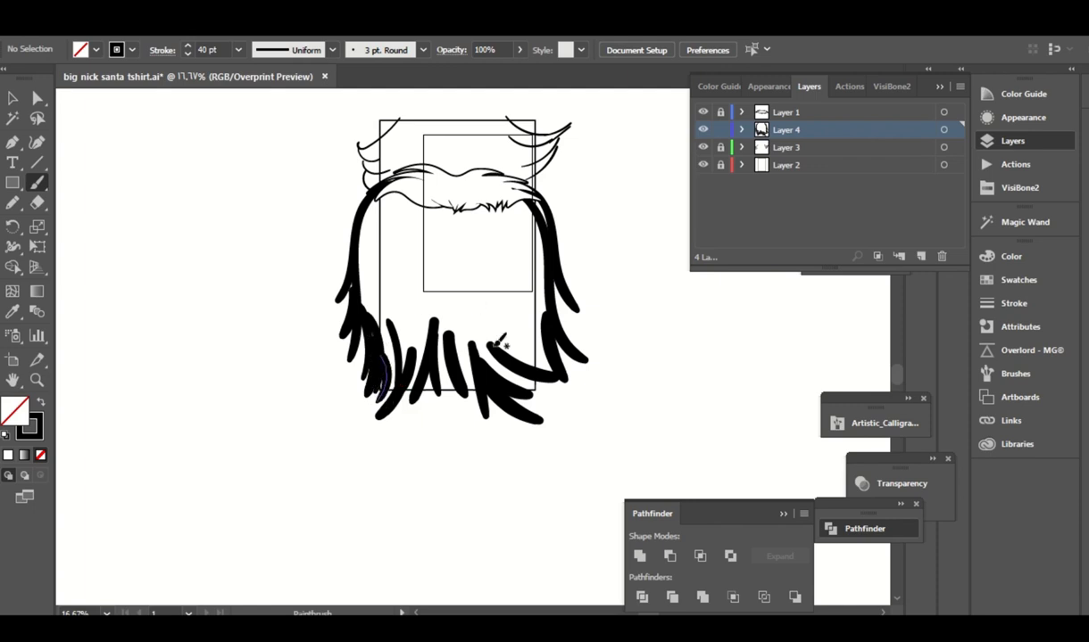
pyautogui.scroll(-1, 362, 375)
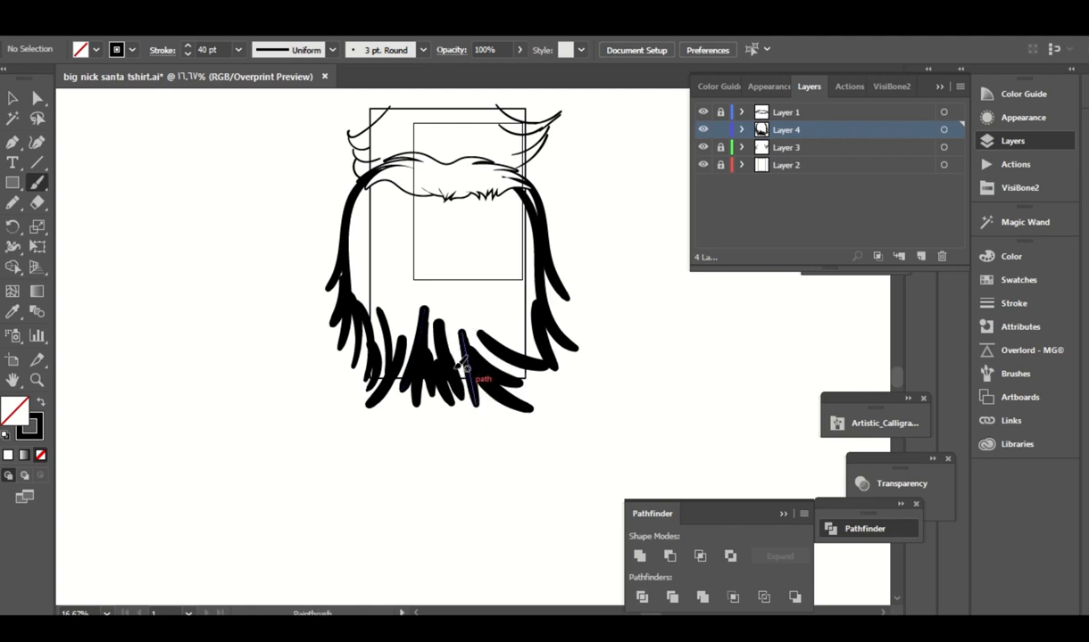
pyautogui.moveTo(459, 332); pyautogui.dragTo(470, 427)
pyautogui.moveTo(473, 343); pyautogui.dragTo(531, 375)
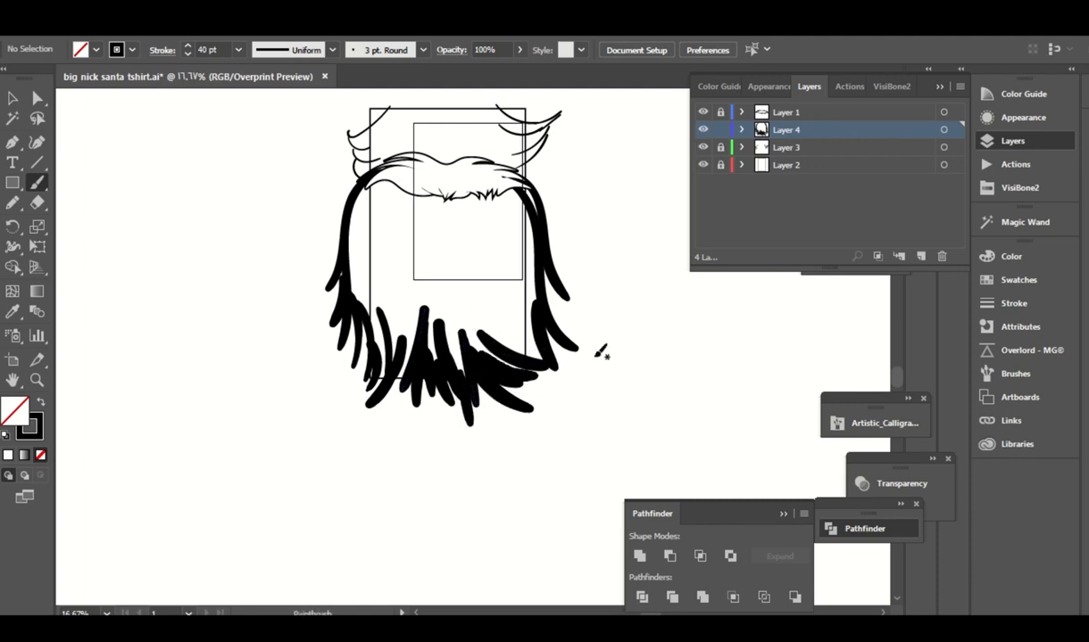
pyautogui.press('a')
pyautogui.hotkey('ctrl', 'a')
pyautogui.scroll(5, 542, 147)
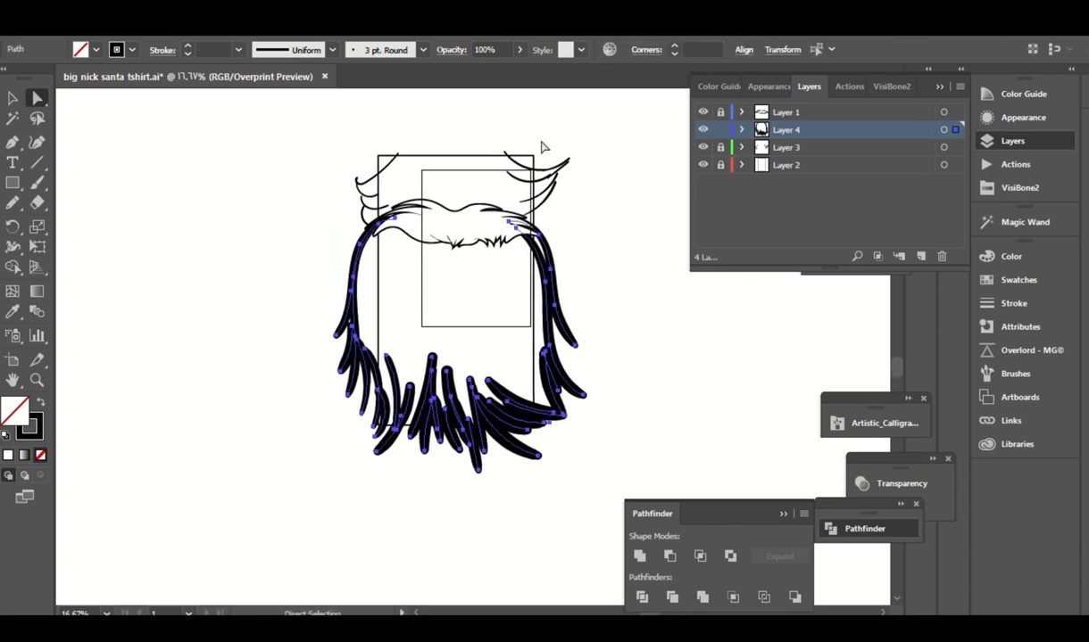
pyautogui.press('b')
pyautogui.hotkey('ctrl', 'shift', 'a')
pyautogui.click(332, 49)
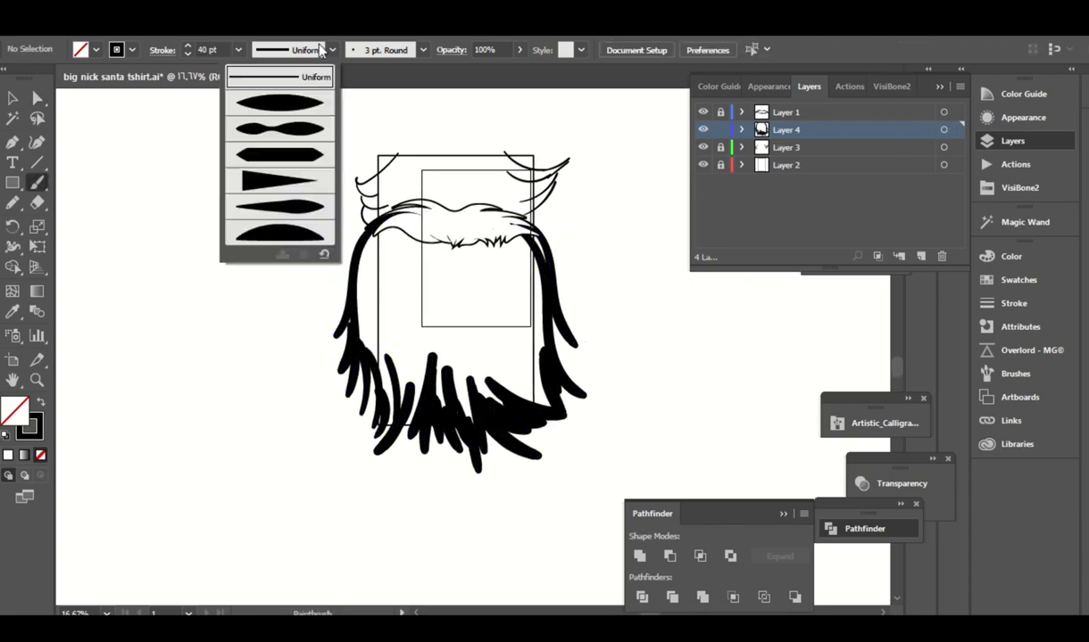
pyautogui.click(237, 49)
pyautogui.click(259, 357)
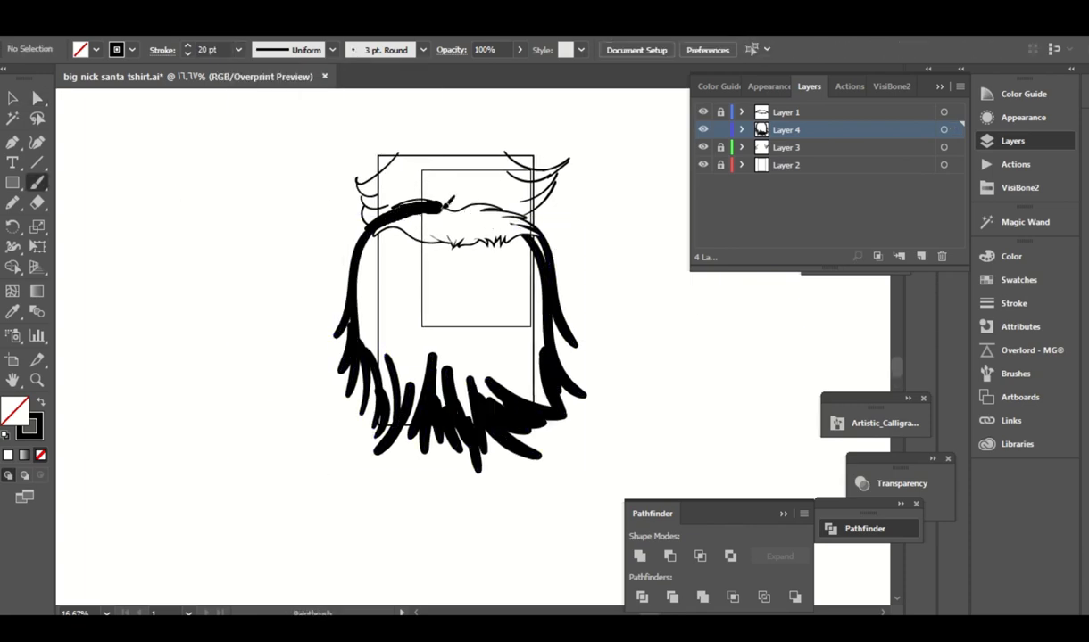
pyautogui.press('a')
pyautogui.moveTo(668, 164); pyautogui.dragTo(316, 458)
pyautogui.click(147, 18)
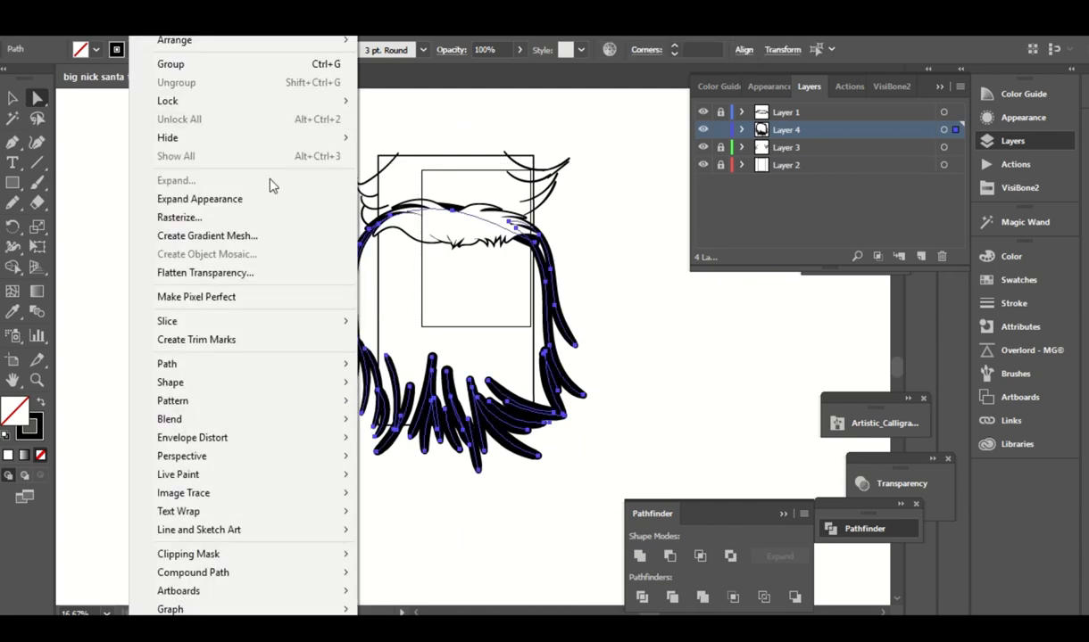
pyautogui.click(268, 196)
pyautogui.hotkey('ctrl', 'shift', 'a')
pyautogui.click(555, 294)
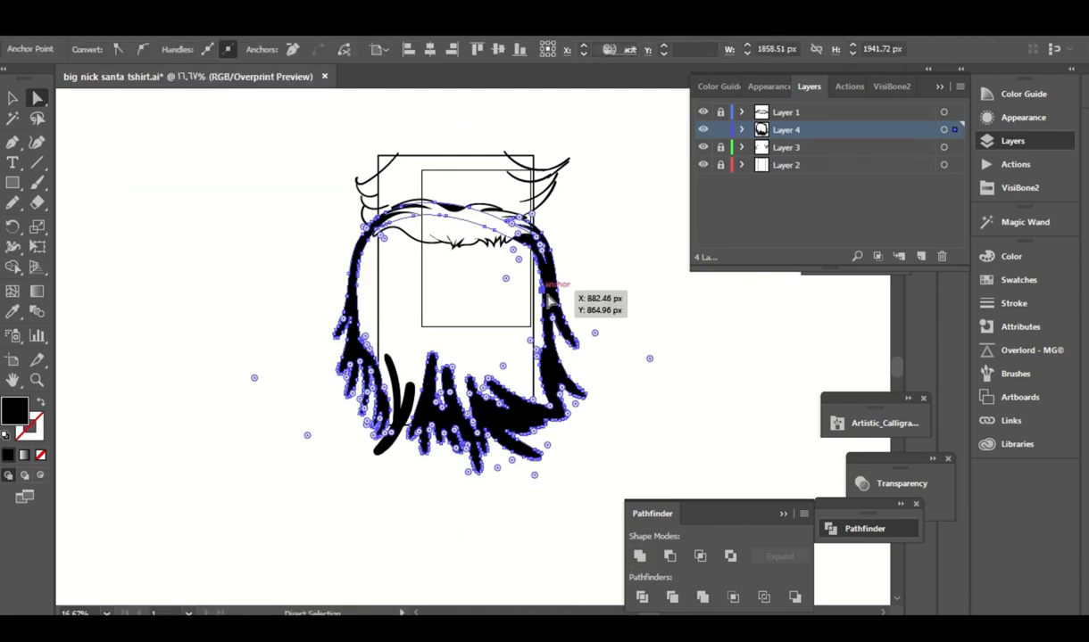
pyautogui.click(650, 301)
pyautogui.click(503, 249)
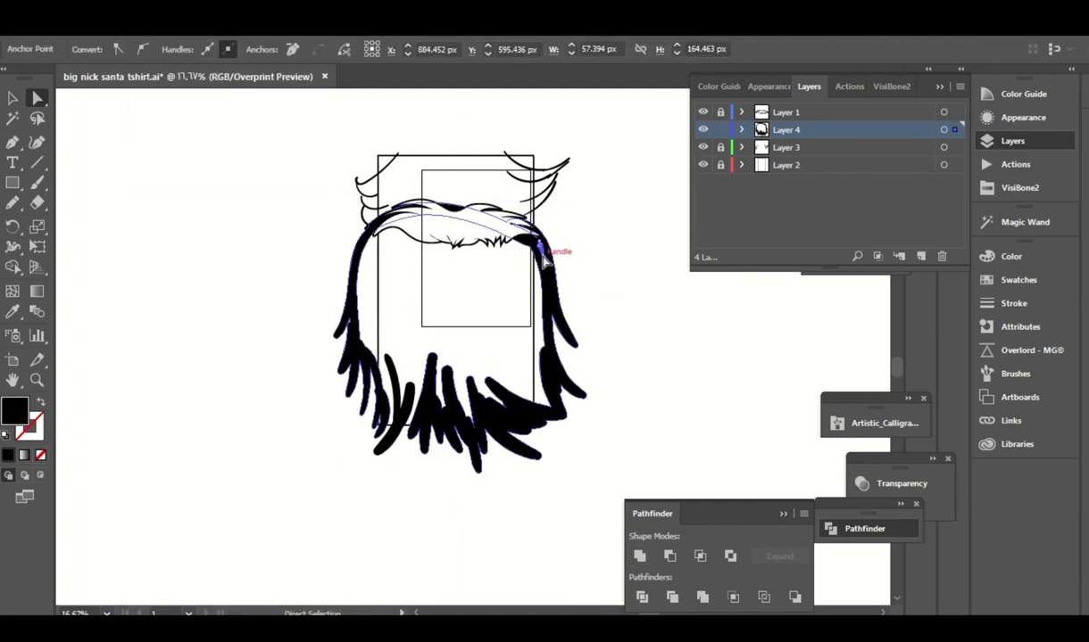
pyautogui.hotkey('ctrl', 'shift', 'a')
pyautogui.click(566, 324)
pyautogui.hotkey('ctrl', 'shift', 'a')
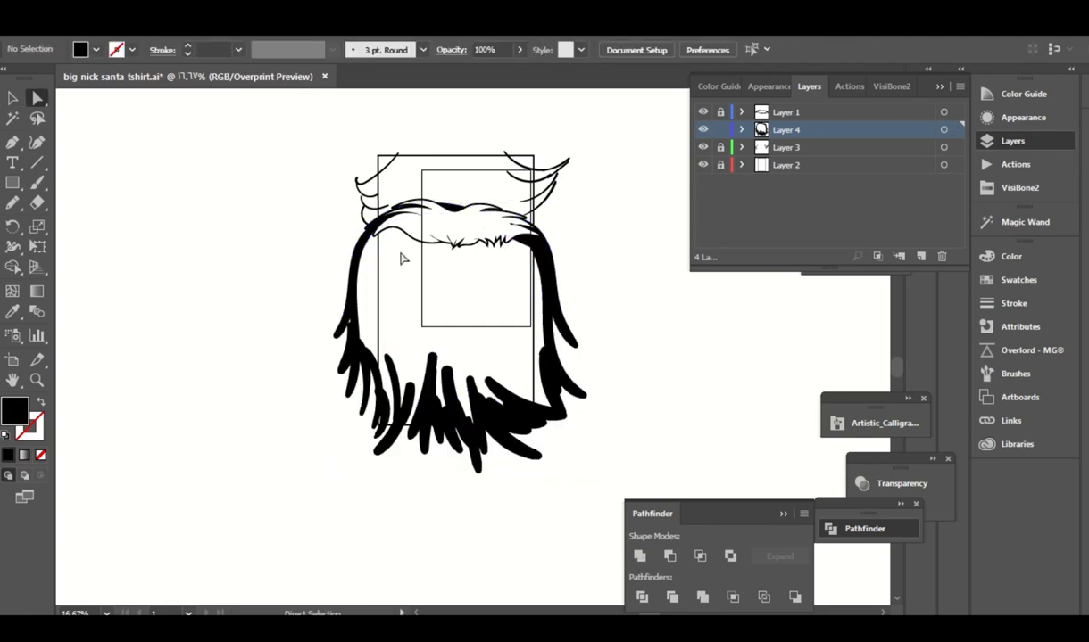
pyautogui.click(364, 255)
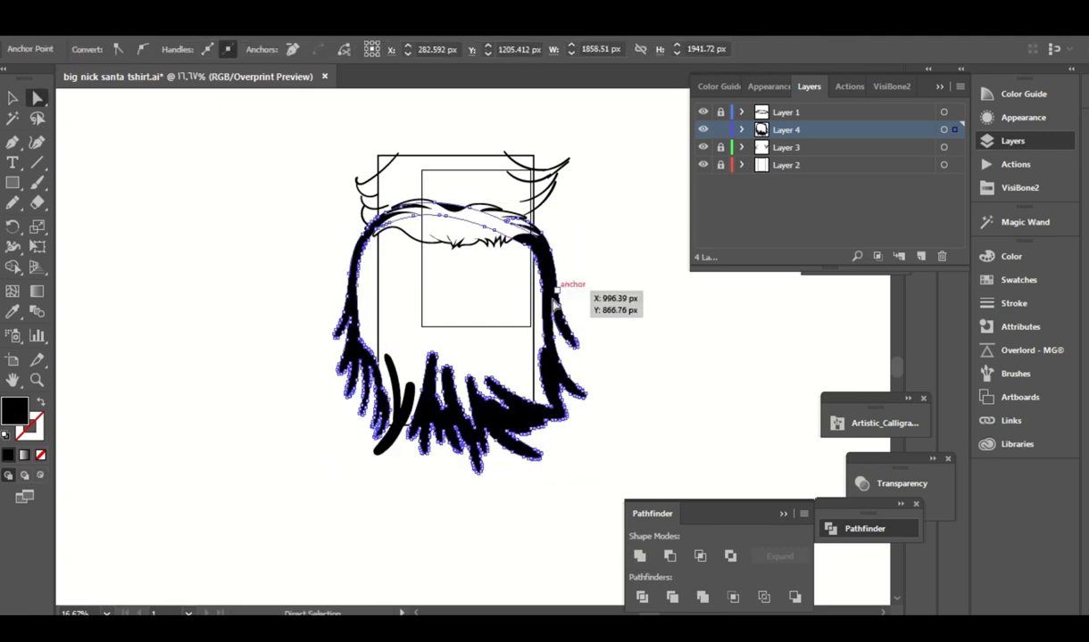
pyautogui.hotkey('ctrl', 'shift', 'a')
pyautogui.scroll(2, 461, 330)
# Move and rotate one lower-left beard stroke into place, then nudge another one.
pyautogui.moveTo(461, 317); pyautogui.dragTo(516, 229)
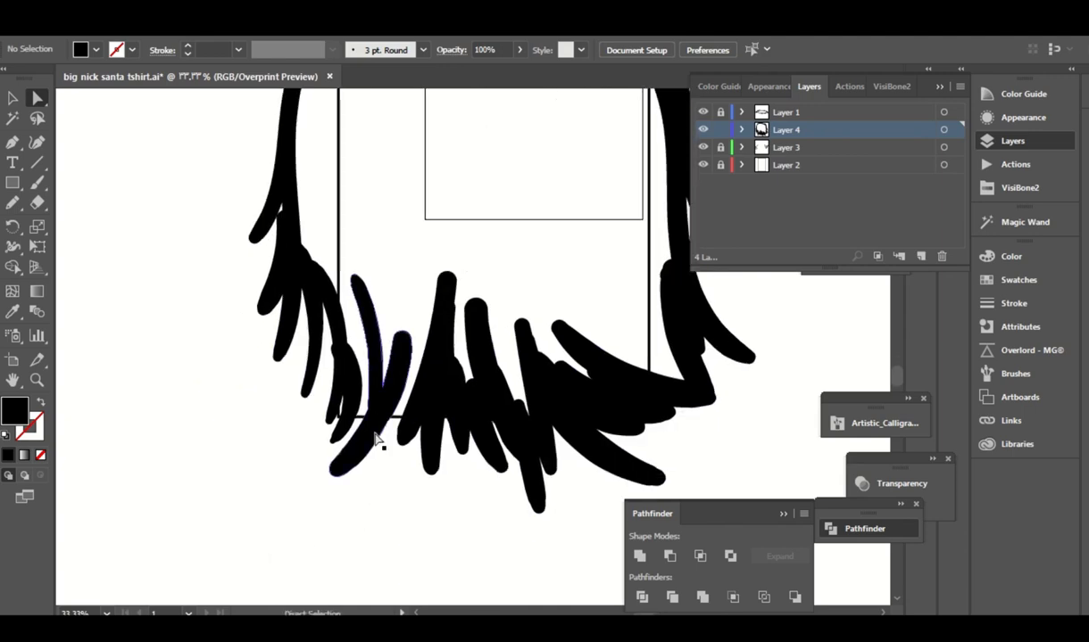
pyautogui.moveTo(364, 419); pyautogui.dragTo(421, 437)
pyautogui.moveTo(425, 501); pyautogui.dragTo(462, 480)
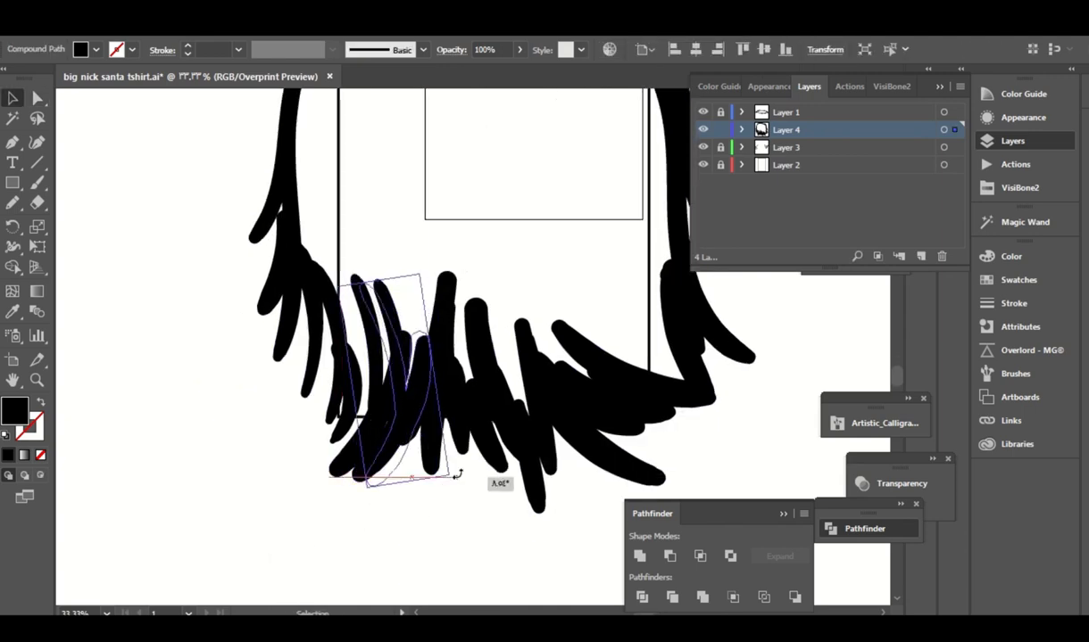
pyautogui.hotkey('ctrl', 'shift', 'a')
pyautogui.moveTo(408, 422); pyautogui.dragTo(375, 392)
# Tilt the cluster of lower-left beard strands slightly into a new position.
pyautogui.moveTo(410, 473); pyautogui.dragTo(214, 353)
pyautogui.press('v')
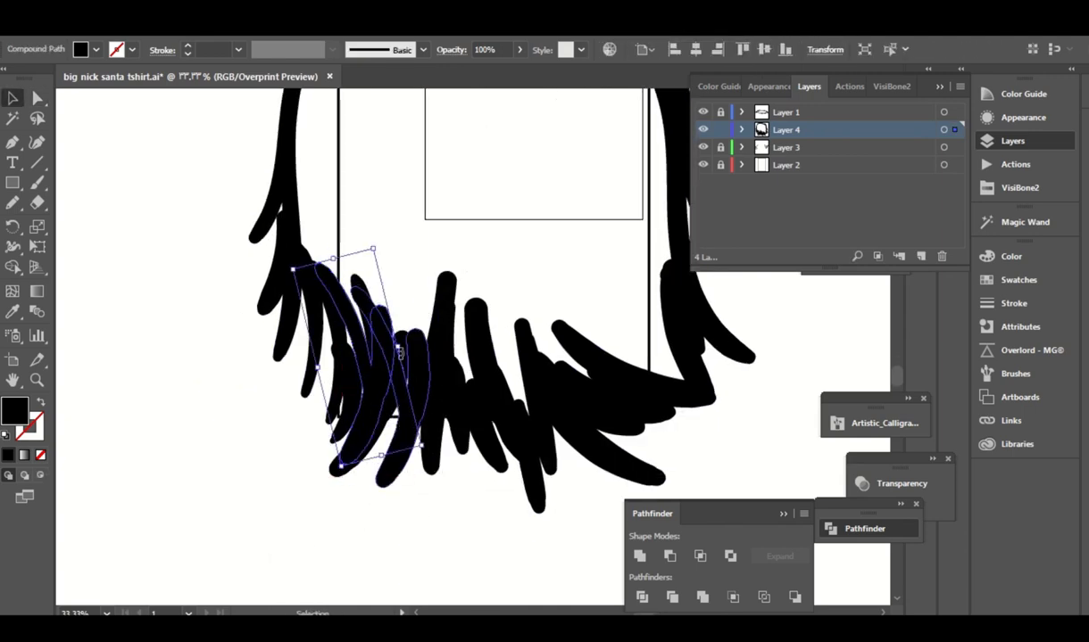
pyautogui.moveTo(401, 361)
pyautogui.mouseDown()
pyautogui.moveTo(353, 478)
pyautogui.moveTo(339, 442)
pyautogui.mouseUp()
pyautogui.moveTo(325, 422); pyautogui.dragTo(326, 422)
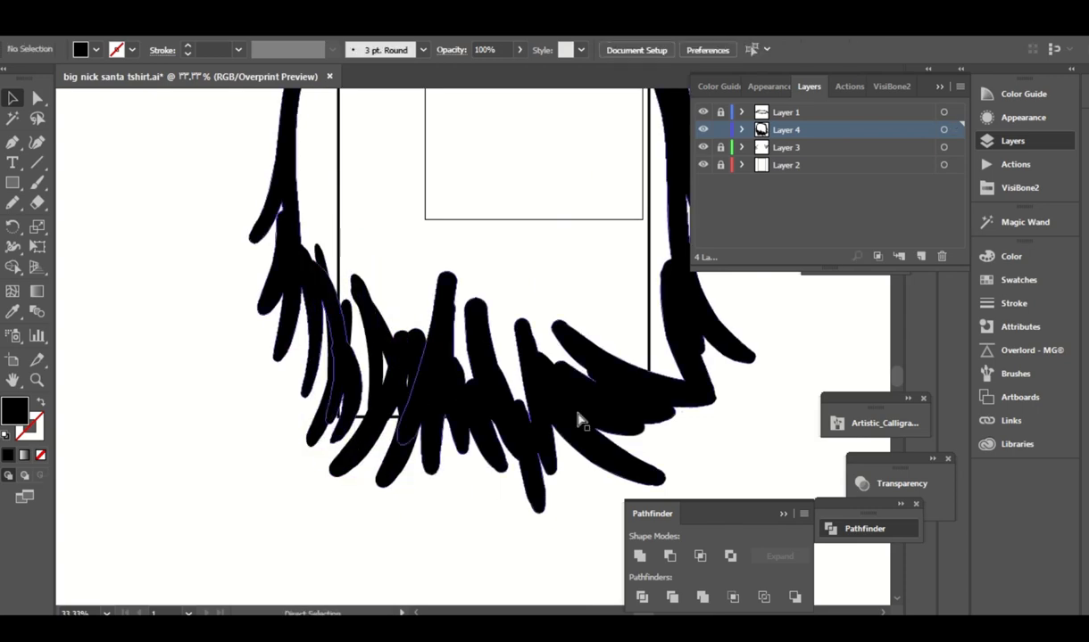
# Select several beard paths, delete them, then undo the deletion to restore them.
pyautogui.hotkey('ctrl', '-')
pyautogui.hotkey('ctrl', '-')
pyautogui.moveTo(613, 178); pyautogui.dragTo(270, 534)
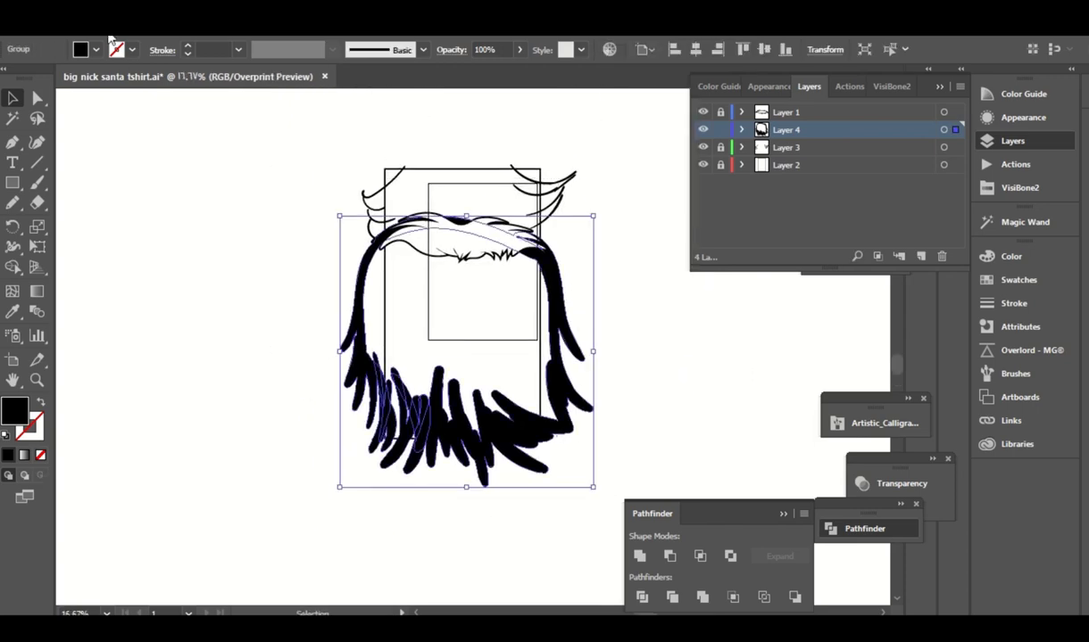
pyautogui.press('a')
pyautogui.click(659, 367)
pyautogui.click(551, 270)
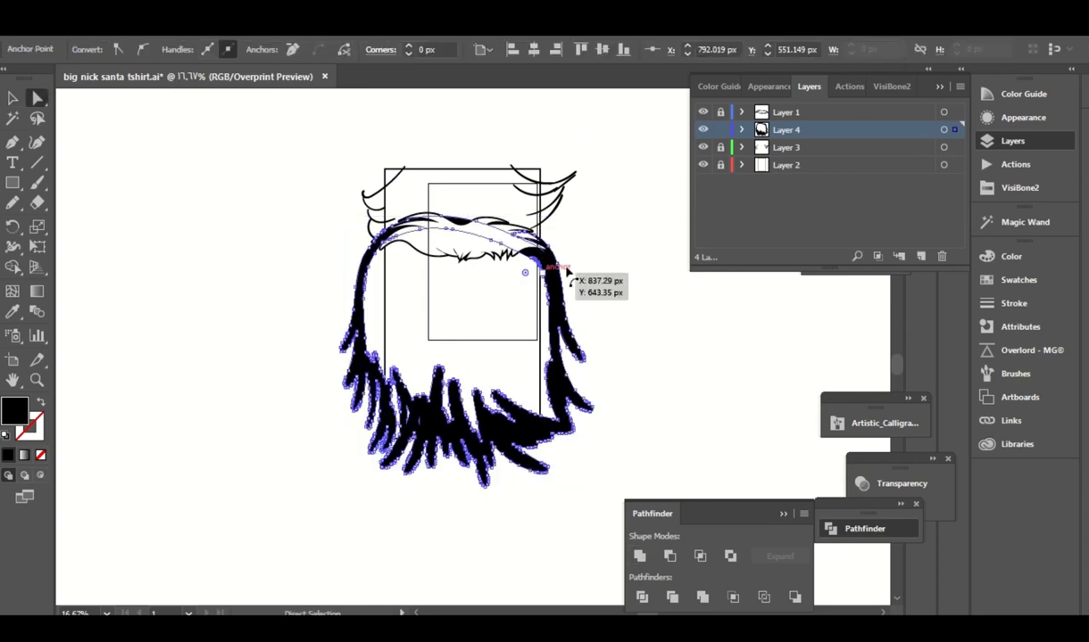
pyautogui.press('Delete')
pyautogui.hotkey('ctrl', 'z')
pyautogui.click(646, 311)
# Paint one more 14 pt brush stroke among the lower strands and expand all beard strokes.
pyautogui.hotkey('ctrl', '+')
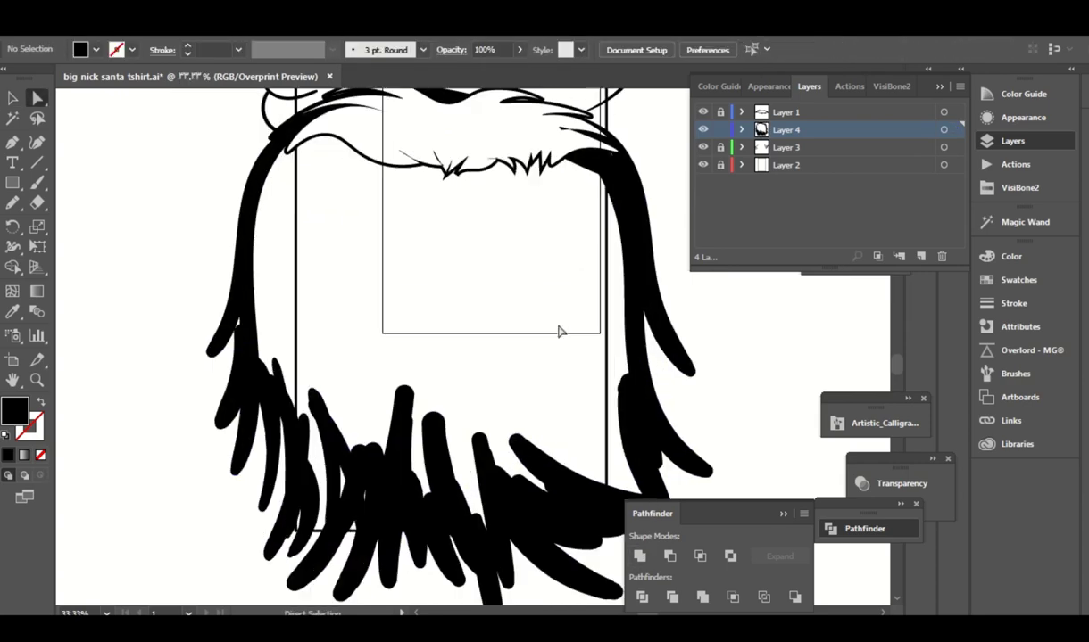
pyautogui.press('b')
pyautogui.click(249, 50)
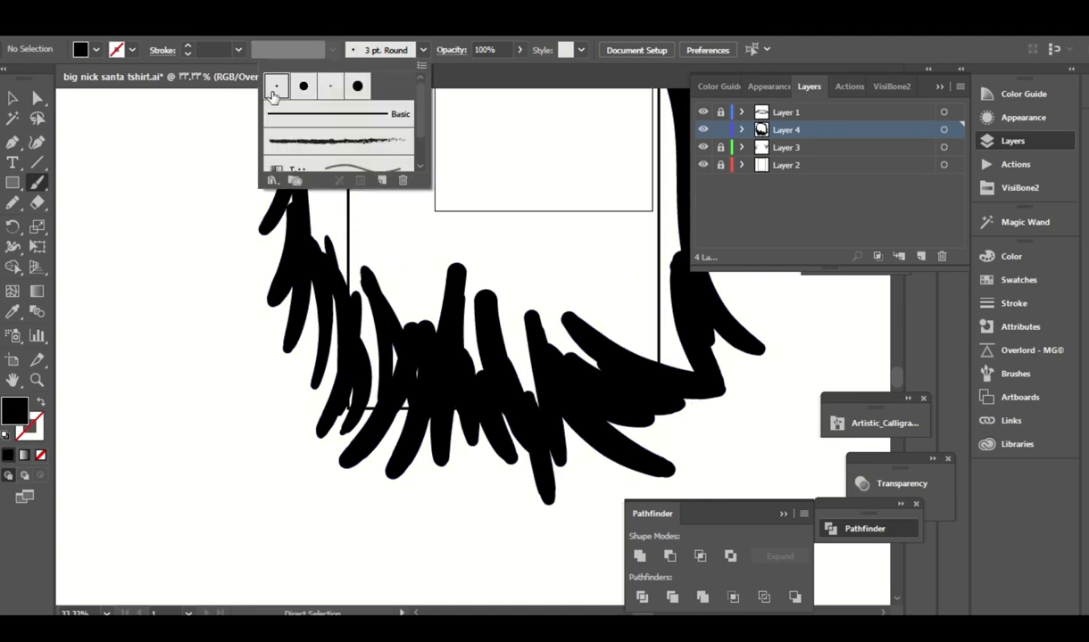
pyautogui.moveTo(367, 314)
pyautogui.mouseDown()
pyautogui.moveTo(365, 375)
pyautogui.moveTo(340, 437)
pyautogui.mouseUp()
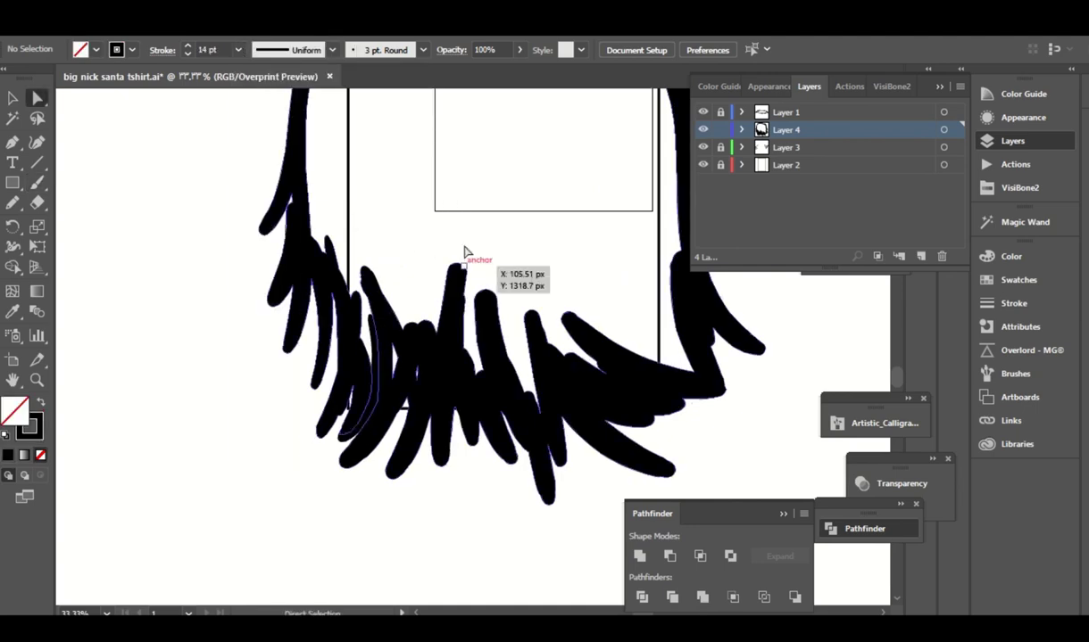
pyautogui.press('v')
pyautogui.click(177, 192)
# Select all the beard shapes and unite them in Pathfinder into one black shape.
pyautogui.hotkey('ctrl', 'a')
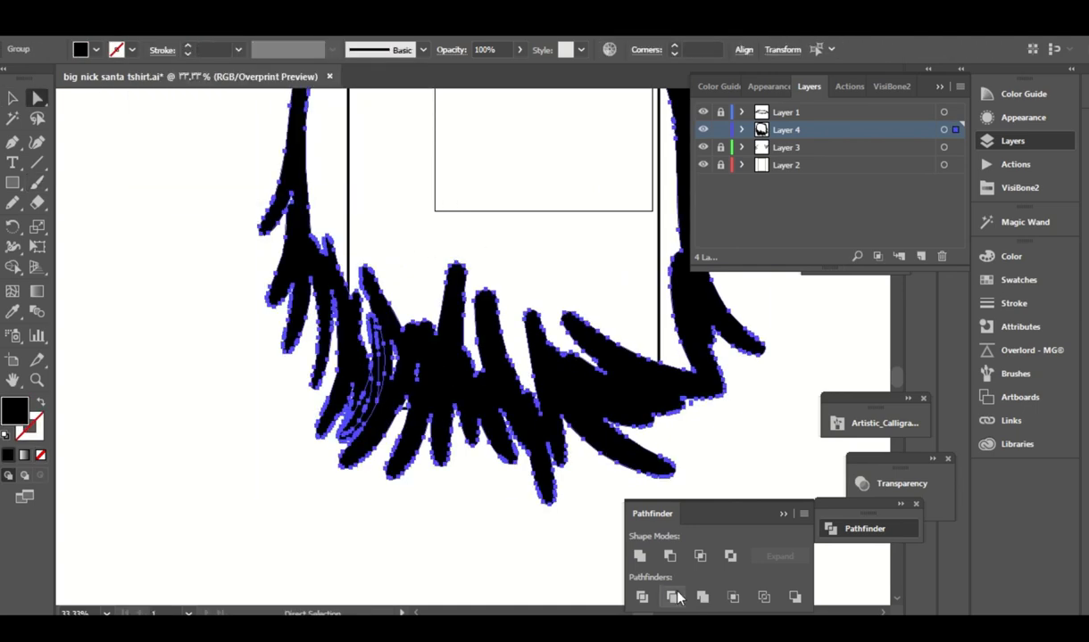
pyautogui.moveTo(535, 291); pyautogui.dragTo(517, 326)
pyautogui.hotkey('ctrl', '8')
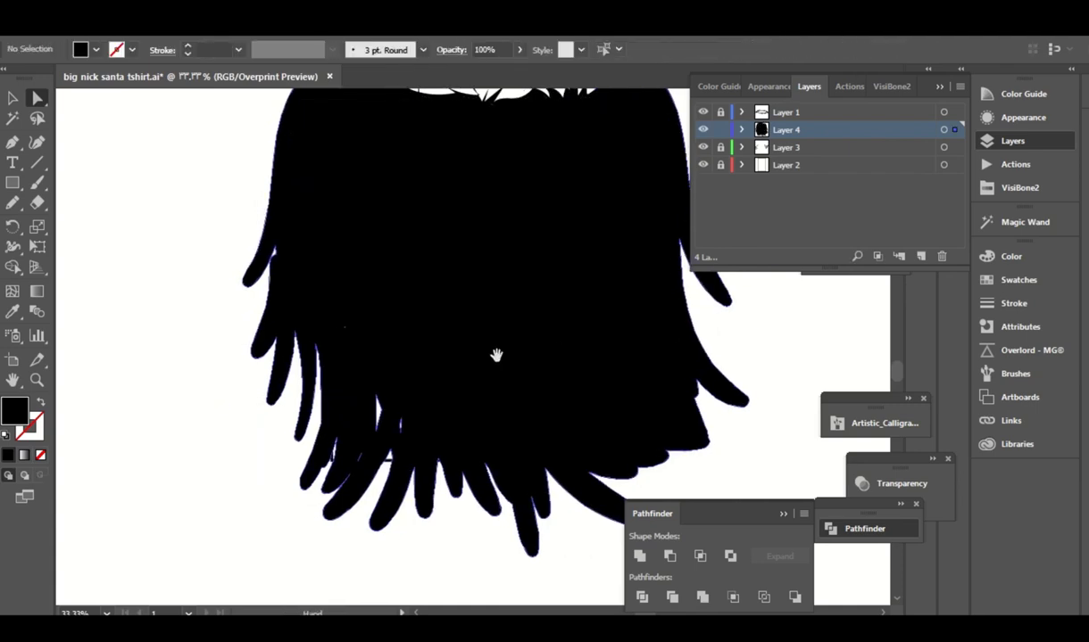
pyautogui.click(389, 417)
pyautogui.hotkey('ctrl', 'shift', 'a')
# Pencil-redraw the beard's lower-left edge into tapered, pointed strand tips.
pyautogui.scroll(3, 361, 336)
pyautogui.scroll(2, 362, 336)
pyautogui.click(345, 214)
pyautogui.press('n')
pyautogui.scroll(2, 421, 181)
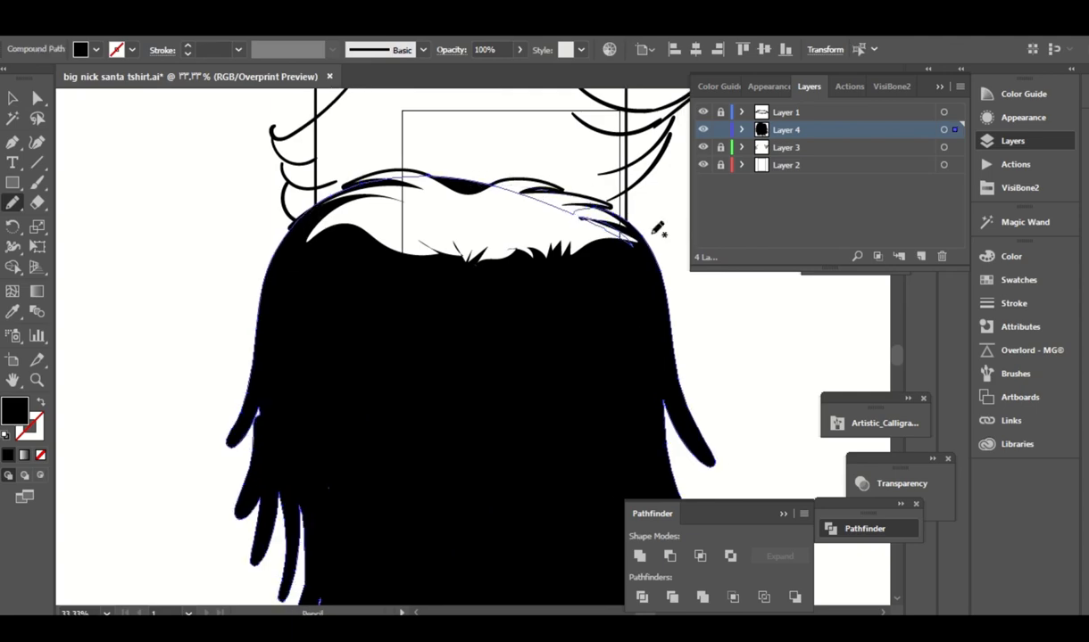
pyautogui.moveTo(394, 272); pyautogui.dragTo(398, 232)
pyautogui.scroll(-3, 343, 333)
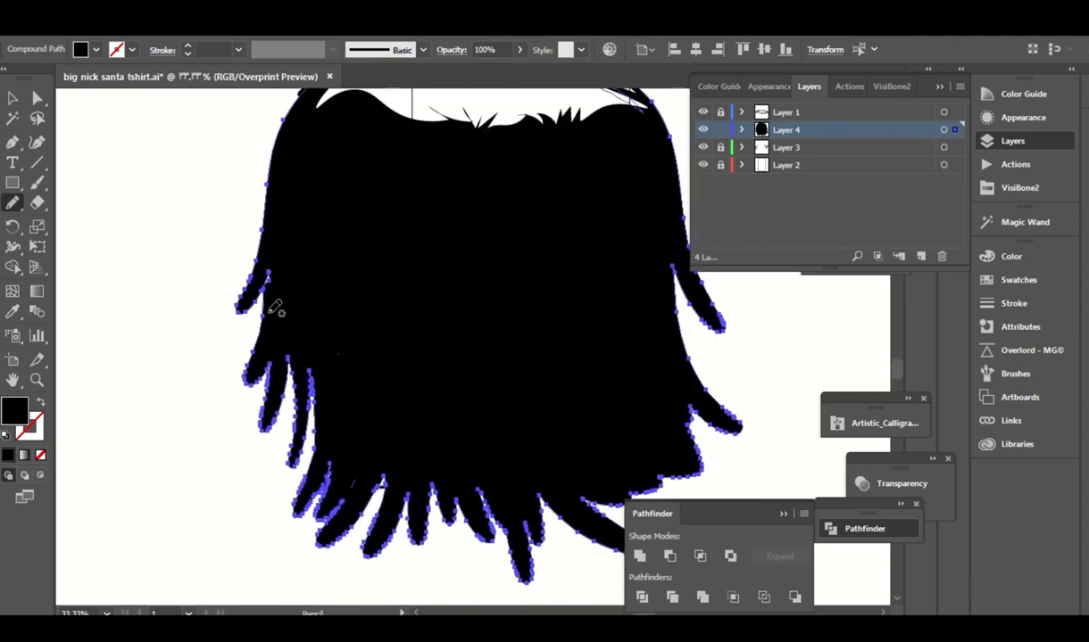
pyautogui.moveTo(276, 404); pyautogui.dragTo(256, 425)
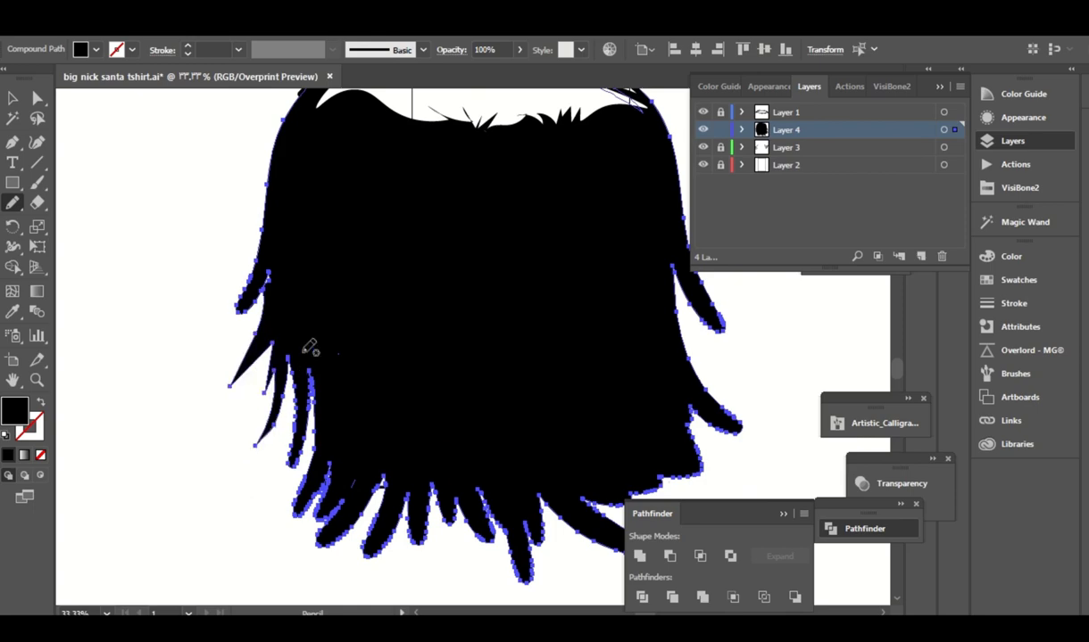
pyautogui.scroll(-1, 308, 348)
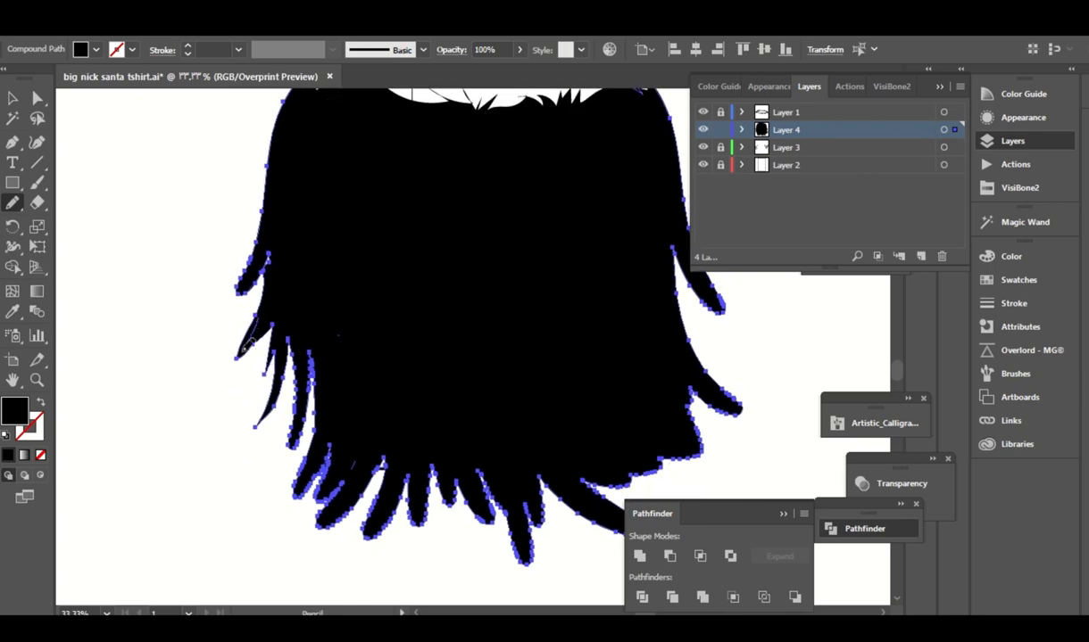
pyautogui.moveTo(246, 344)
pyautogui.mouseDown()
pyautogui.moveTo(265, 317)
pyautogui.moveTo(276, 332)
pyautogui.mouseUp()
pyautogui.scroll(-2, 305, 288)
pyautogui.scroll(-1, 303, 357)
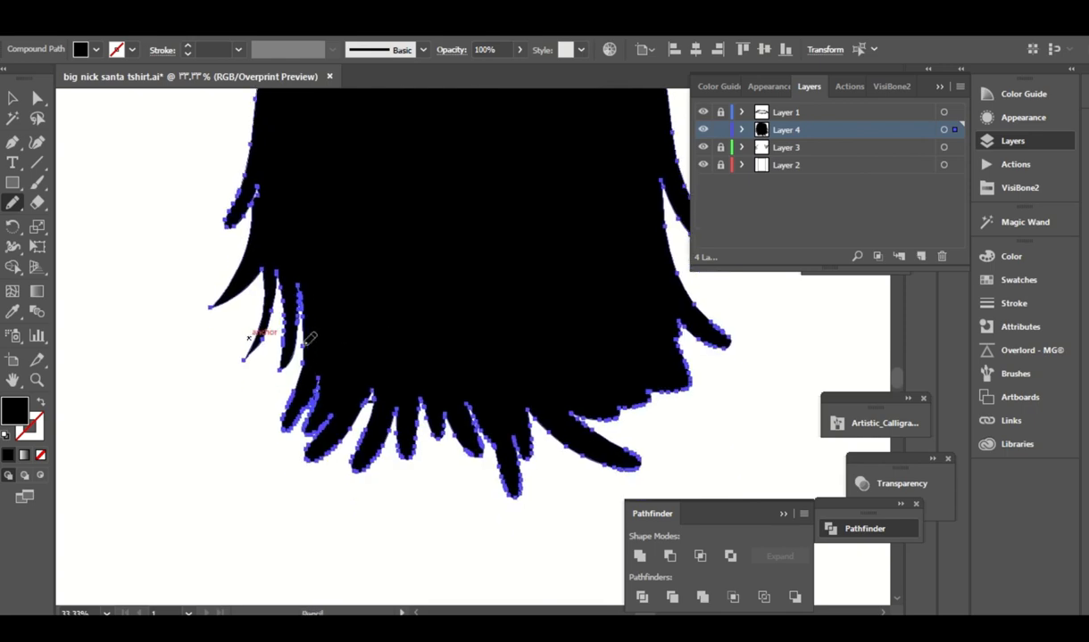
pyautogui.hscroll(1, 315, 331)
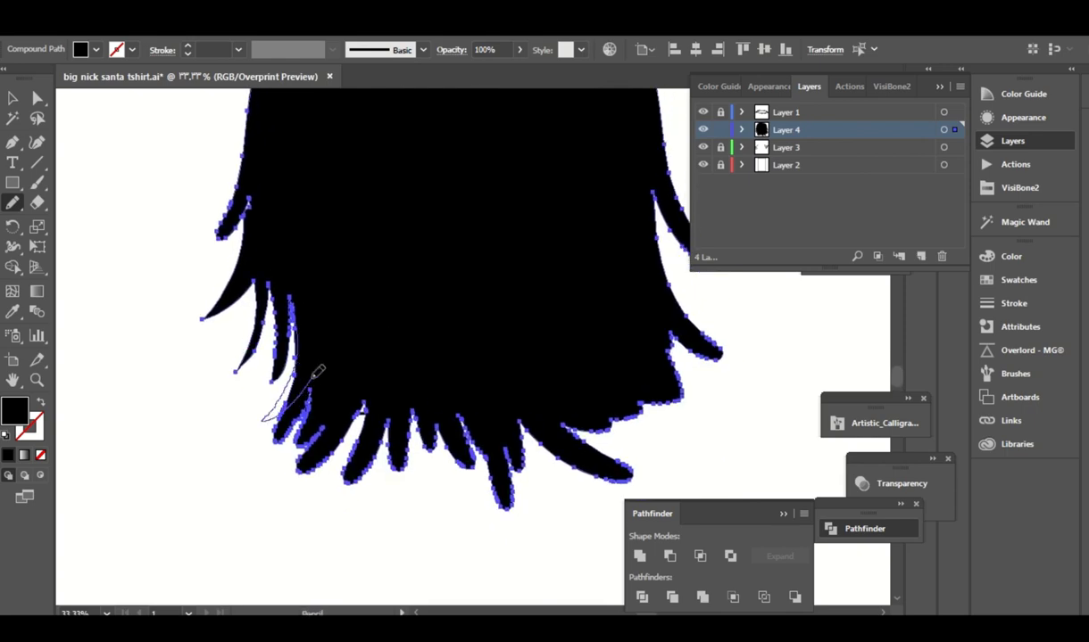
pyautogui.moveTo(306, 420); pyautogui.dragTo(285, 430)
pyautogui.scroll(-1, 393, 306)
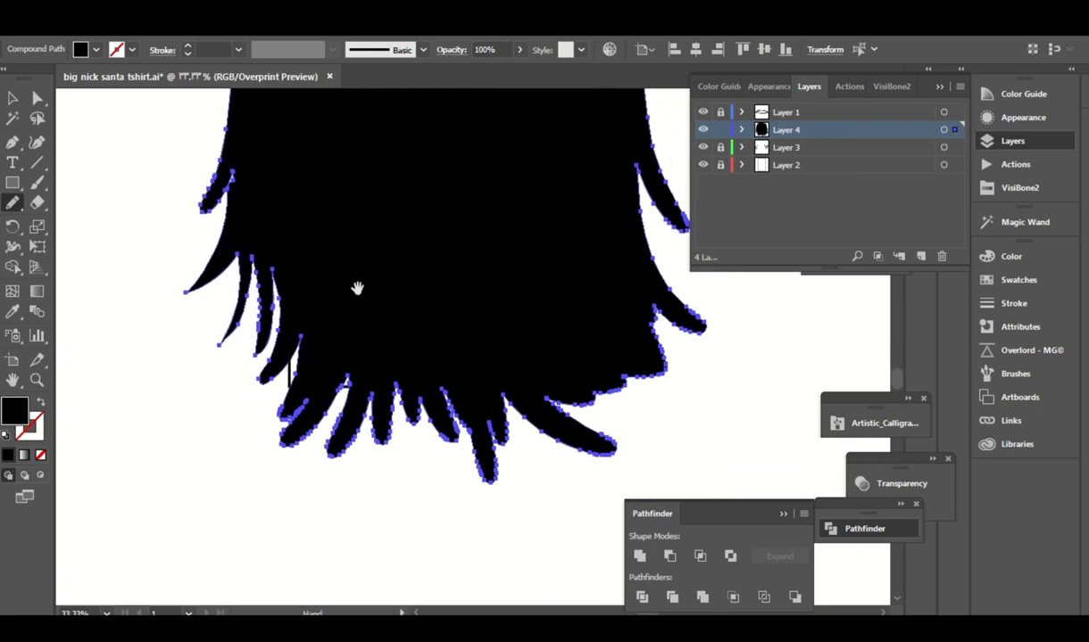
pyautogui.scroll(-1, 357, 286)
pyautogui.hscroll(1, 357, 286)
pyautogui.scroll(1, 270, 305)
pyautogui.moveTo(303, 299); pyautogui.dragTo(273, 454)
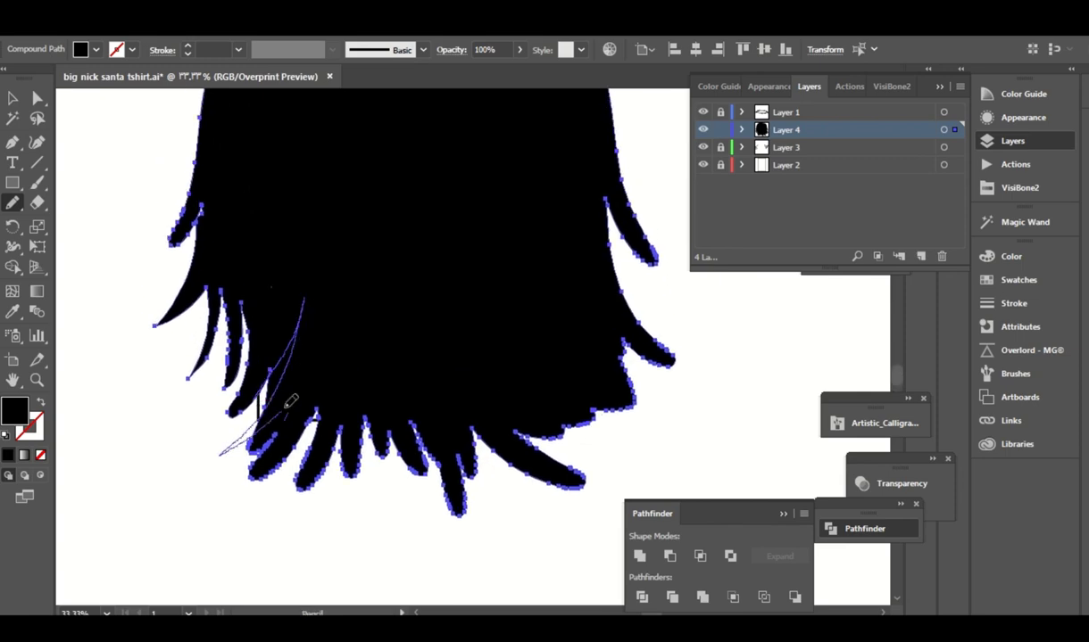
# Add more tapered strand points along the bottom edge of the beard.
pyautogui.scroll(1, 410, 260)
pyautogui.scroll(1, 433, 287)
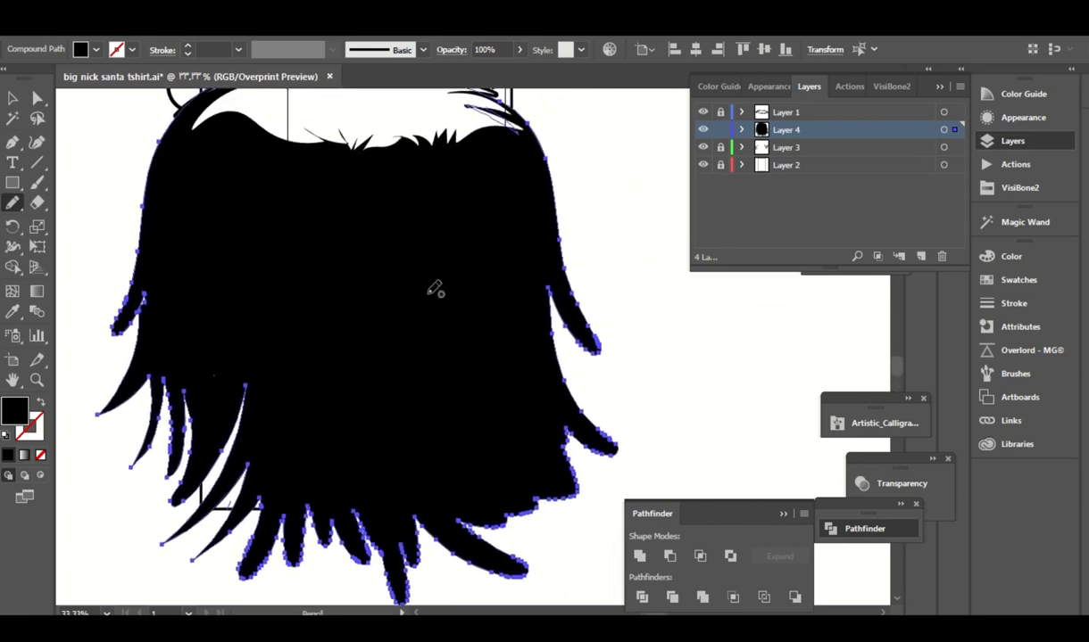
pyautogui.scroll(-1, 434, 288)
pyautogui.scroll(-1, 434, 288)
pyautogui.hscroll(1, 417, 359)
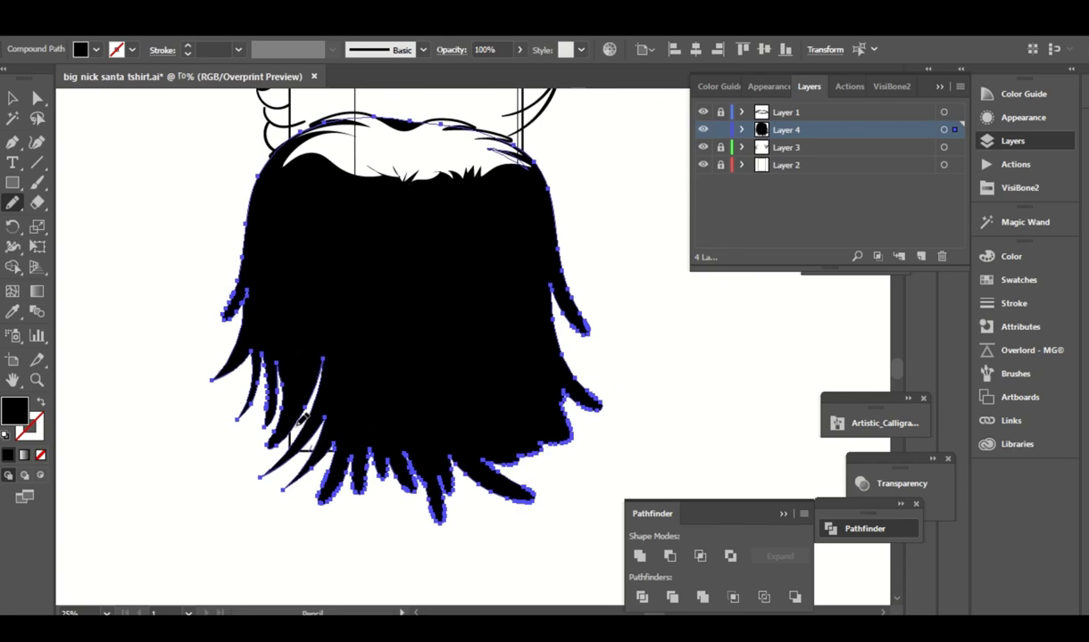
pyautogui.scroll(-1, 341, 450)
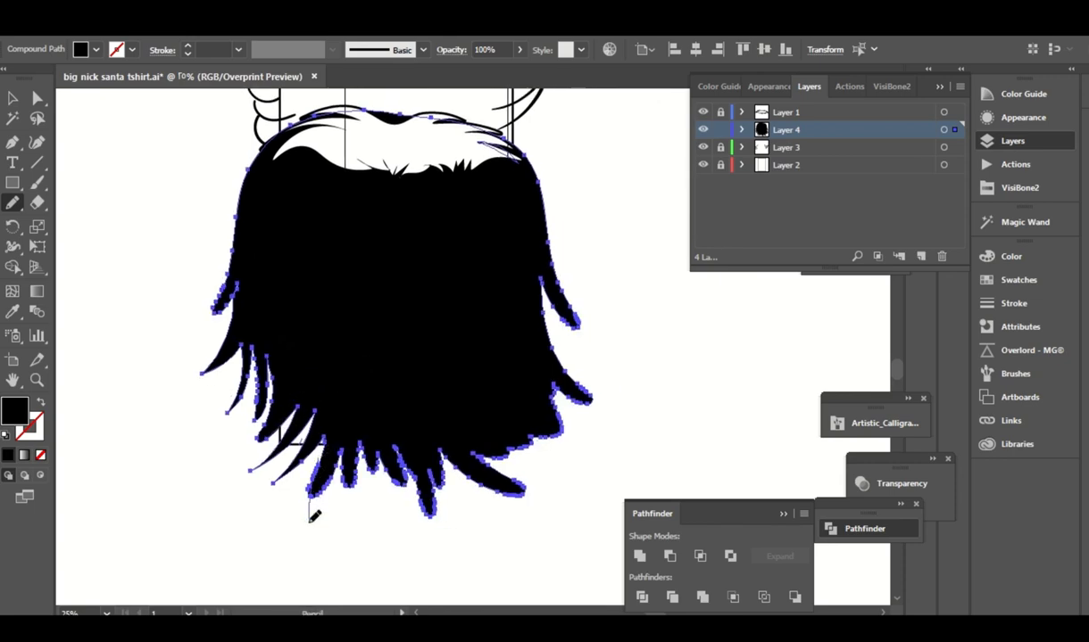
pyautogui.moveTo(350, 446)
pyautogui.mouseDown()
pyautogui.moveTo(344, 421)
pyautogui.moveTo(290, 417)
pyautogui.moveTo(301, 474)
pyautogui.mouseUp()
pyautogui.scroll(-1, 413, 316)
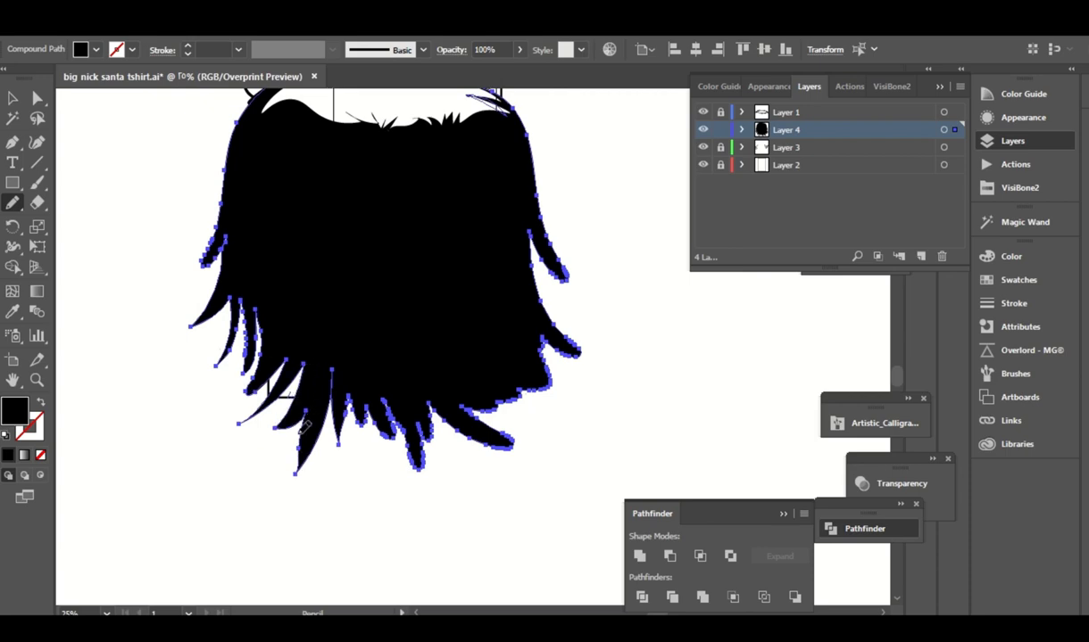
pyautogui.scroll(-1, 328, 379)
pyautogui.moveTo(360, 423)
pyautogui.mouseDown()
pyautogui.moveTo(375, 383)
pyautogui.moveTo(414, 378)
pyautogui.mouseUp()
pyautogui.scroll(-1, 375, 381)
pyautogui.scroll(1, 414, 380)
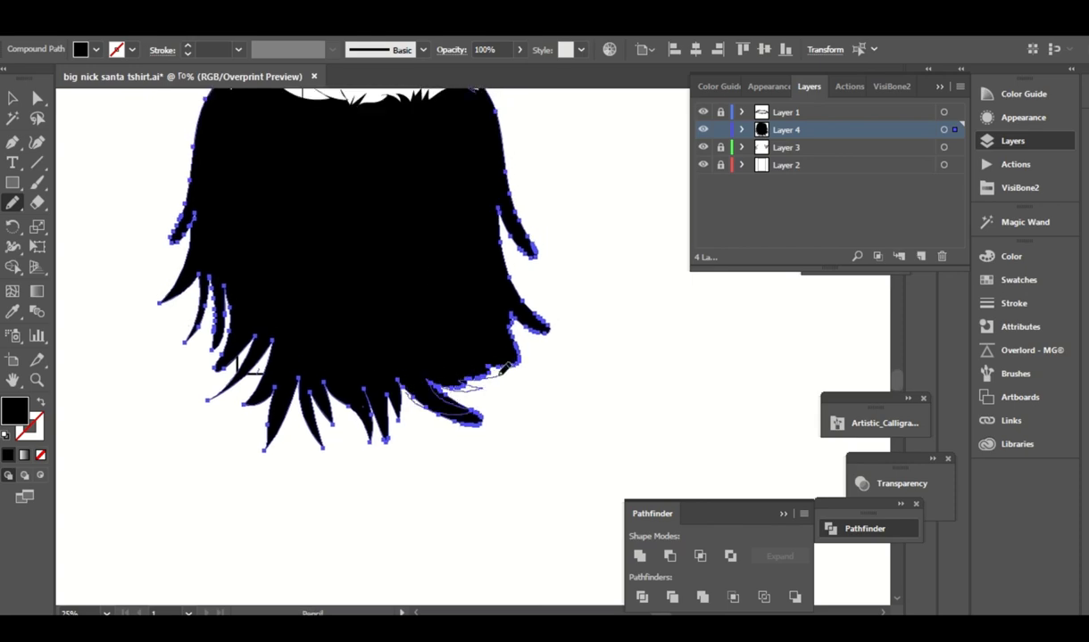
# Reshape the right-edge strands and one left strand into sharp, tapered tips.
pyautogui.moveTo(525, 332); pyautogui.dragTo(526, 329)
pyautogui.scroll(2, 544, 308)
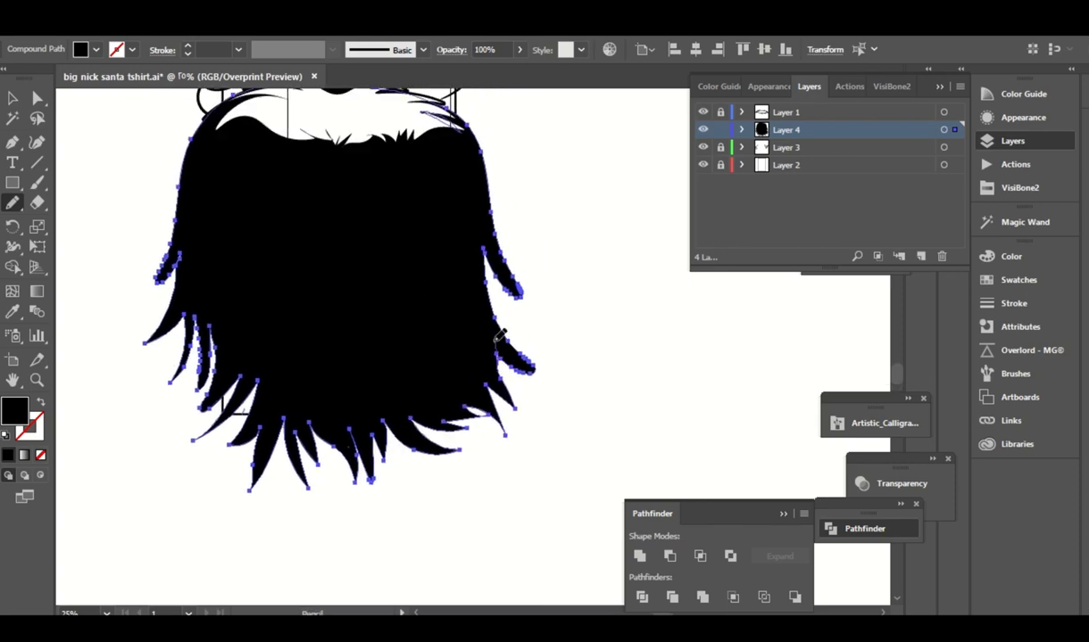
pyautogui.moveTo(497, 292); pyautogui.dragTo(502, 355)
pyautogui.moveTo(527, 288); pyautogui.dragTo(528, 290)
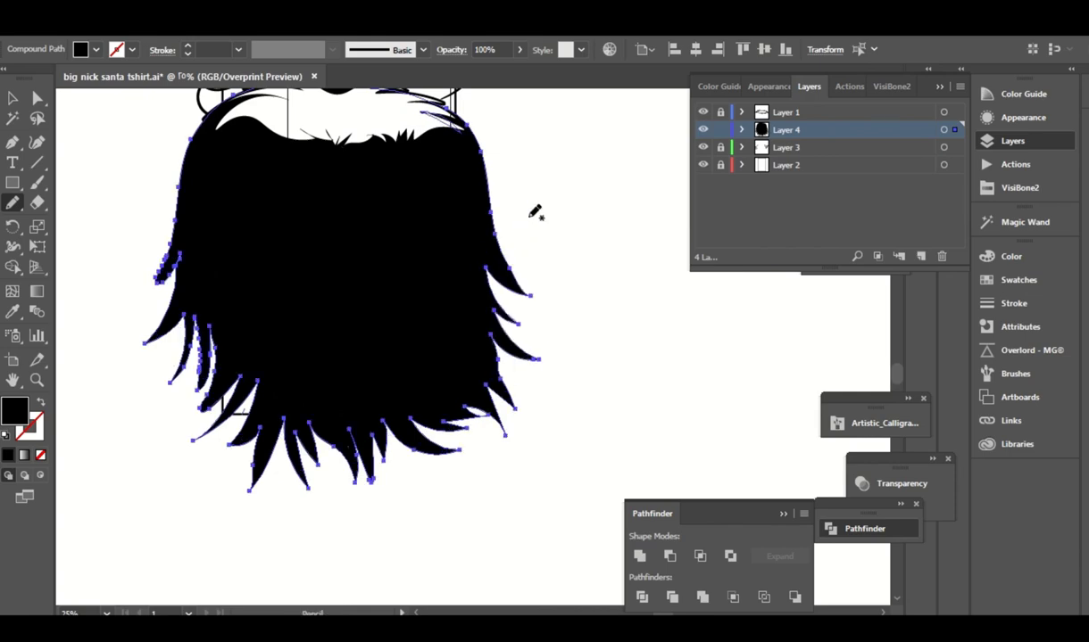
pyautogui.scroll(3, 282, 241)
pyautogui.hscroll(-3, 282, 240)
pyautogui.moveTo(198, 343); pyautogui.dragTo(218, 304)
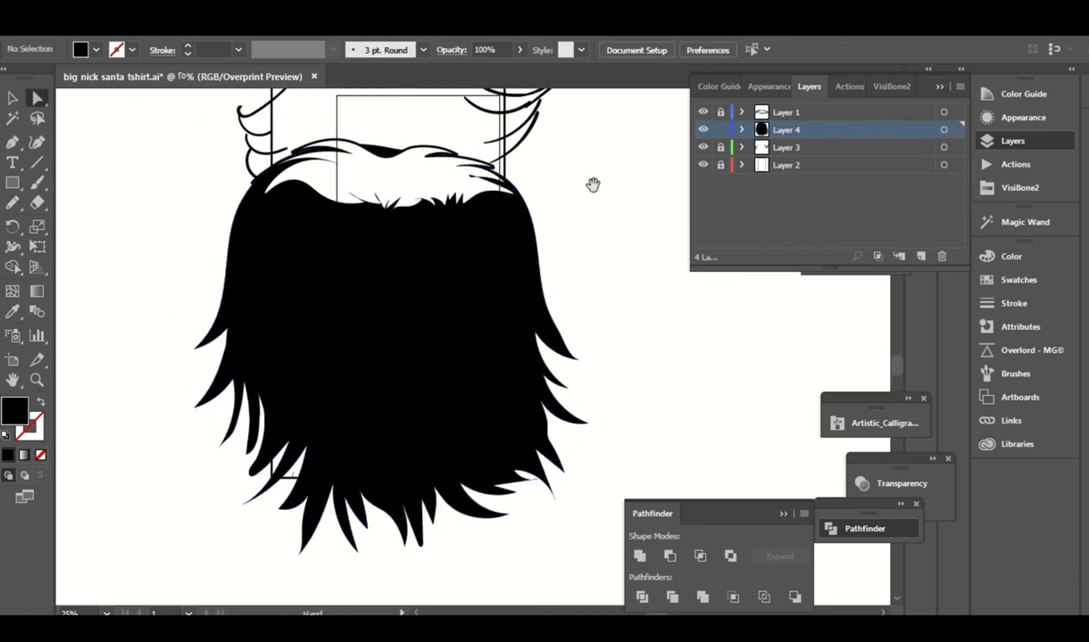
pyautogui.scroll(-2, 440, 341)
pyautogui.hscroll(1, 439, 341)
pyautogui.moveTo(514, 335); pyautogui.dragTo(538, 358)
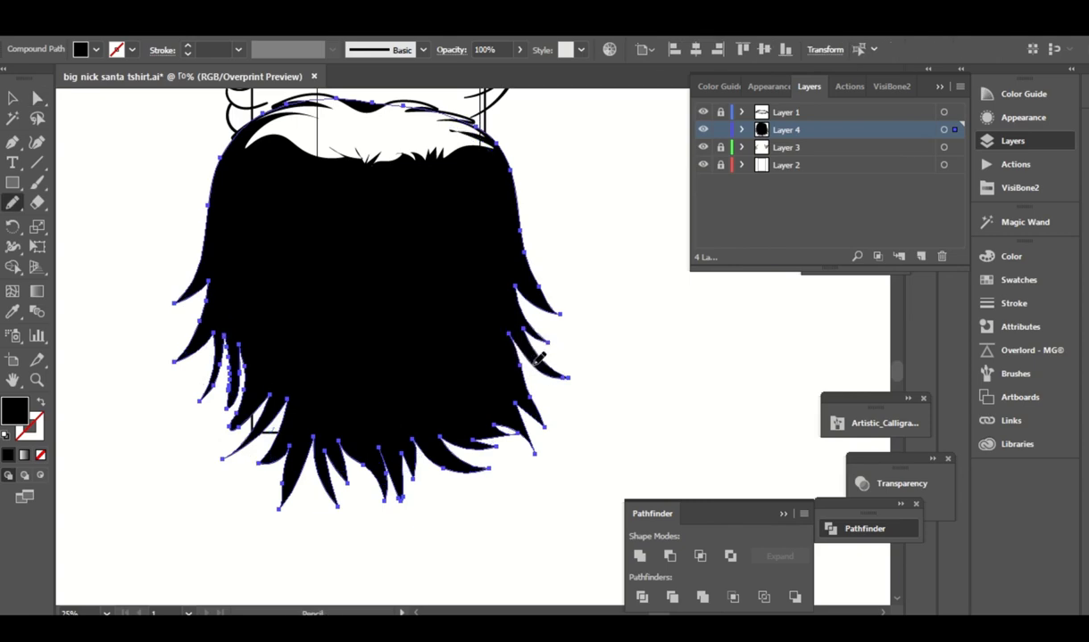
pyautogui.scroll(-1, 602, 316)
pyautogui.hscroll(-1, 602, 316)
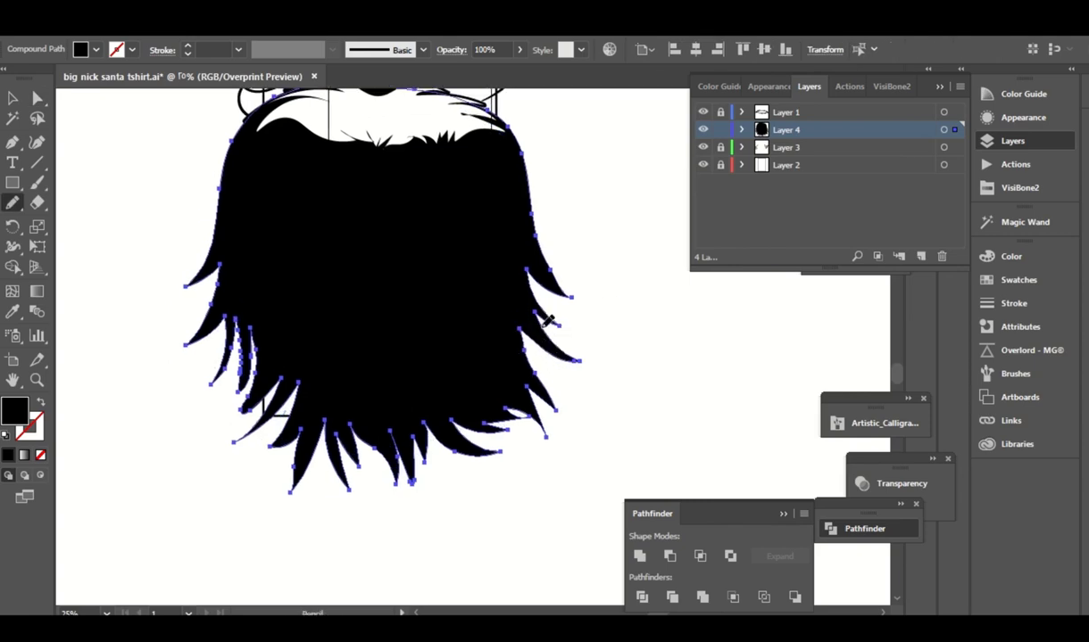
pyautogui.moveTo(540, 325); pyautogui.dragTo(560, 387)
pyautogui.scroll(-2, 542, 423)
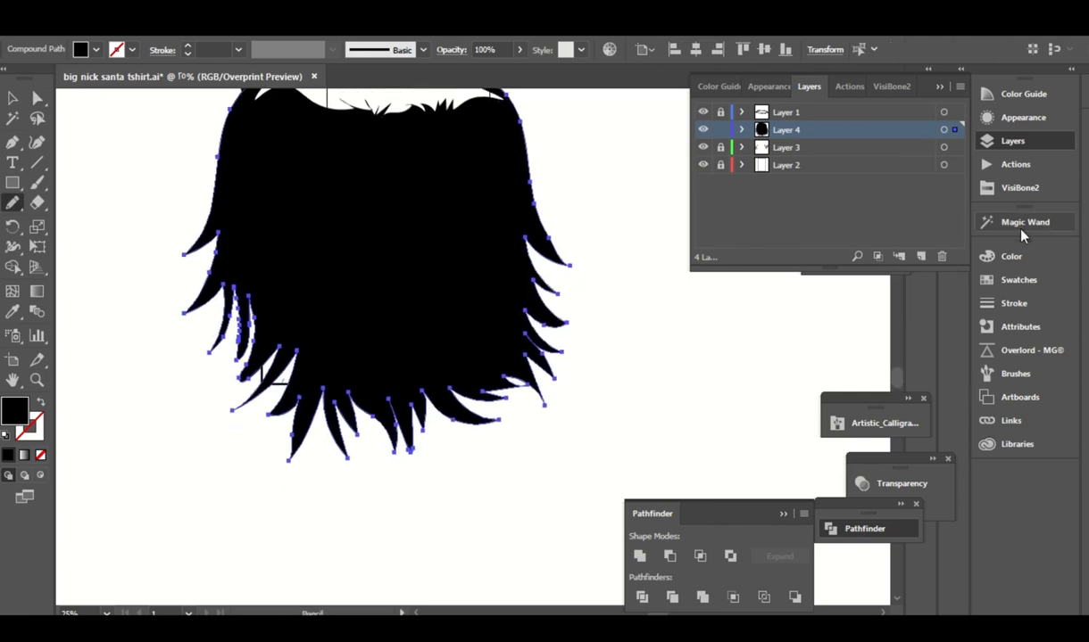
# Give the beard a black outline aligned to the outside of its edge.
pyautogui.click(1017, 279)
pyautogui.click(1013, 303)
pyautogui.click(897, 274)
pyautogui.click(919, 426)
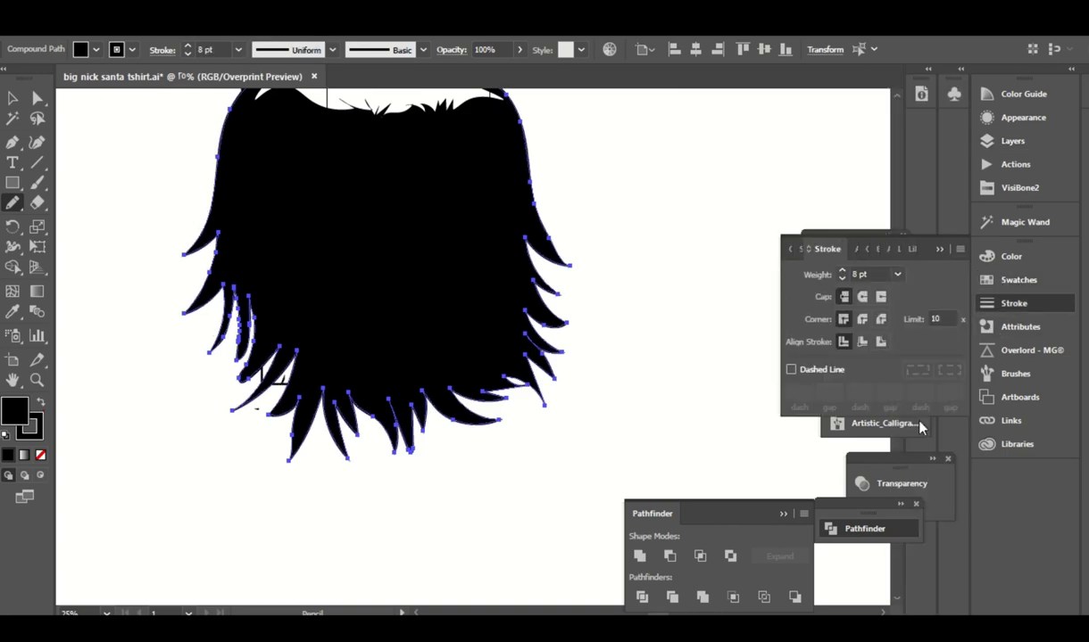
pyautogui.click(881, 341)
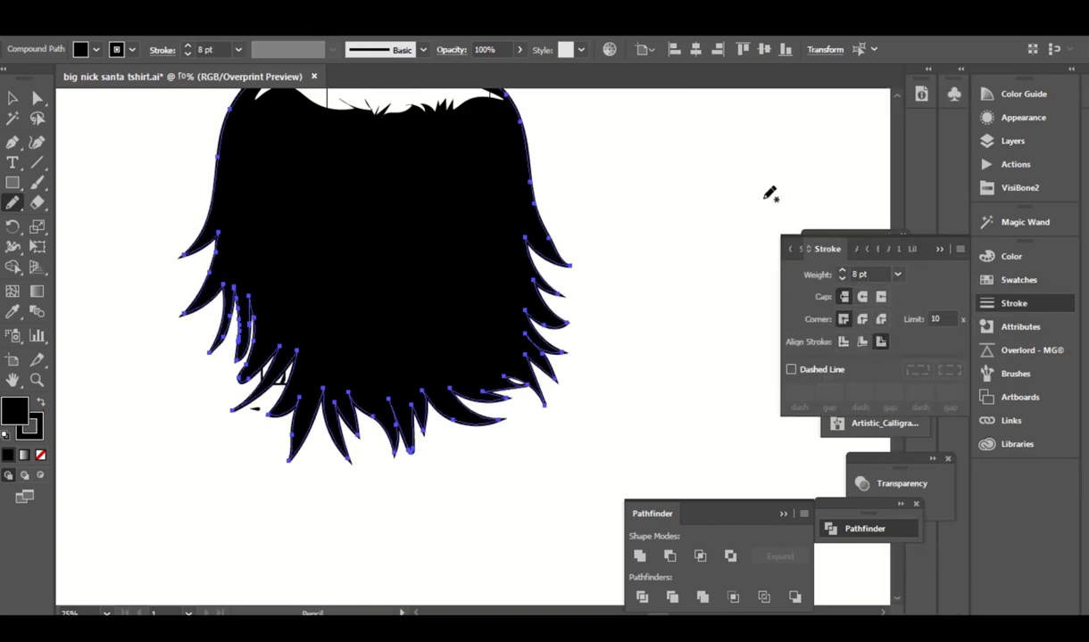
# Fill the beard with white from the swatches and set its outline weight to 18 pt.
pyautogui.click(1018, 187)
pyautogui.click(701, 108)
pyautogui.press('a')
pyautogui.click(220, 49)
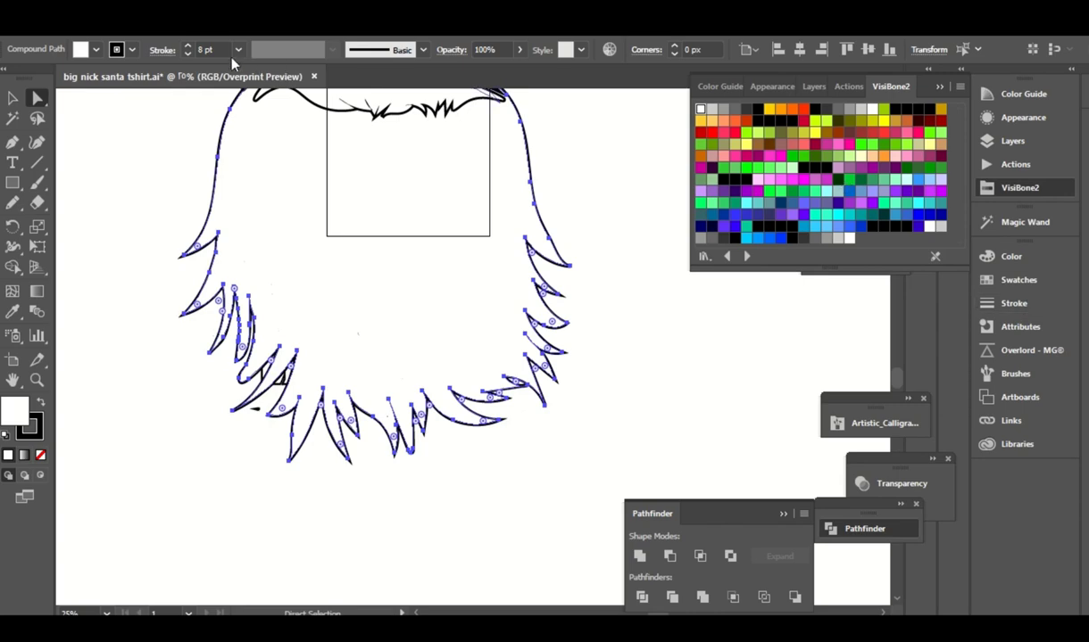
pyautogui.write('18')
pyautogui.press('Return')
# Shift the beard slightly, then delete its path and undo to restore it.
pyautogui.click(636, 226)
pyautogui.moveTo(573, 113); pyautogui.dragTo(602, 198)
pyautogui.moveTo(379, 281); pyautogui.dragTo(392, 288)
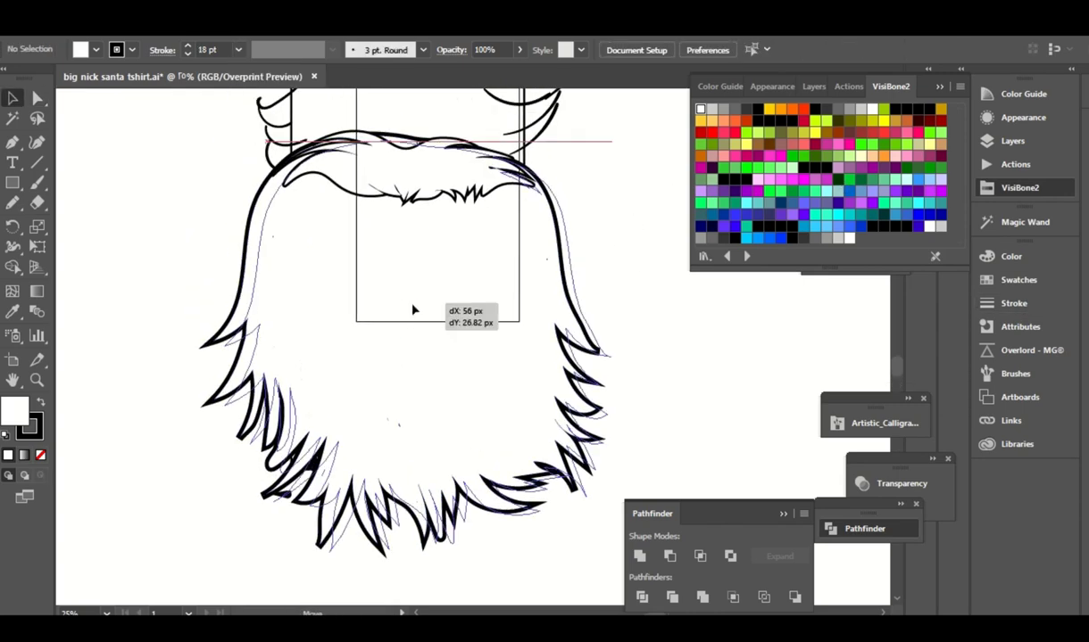
pyautogui.click(301, 542)
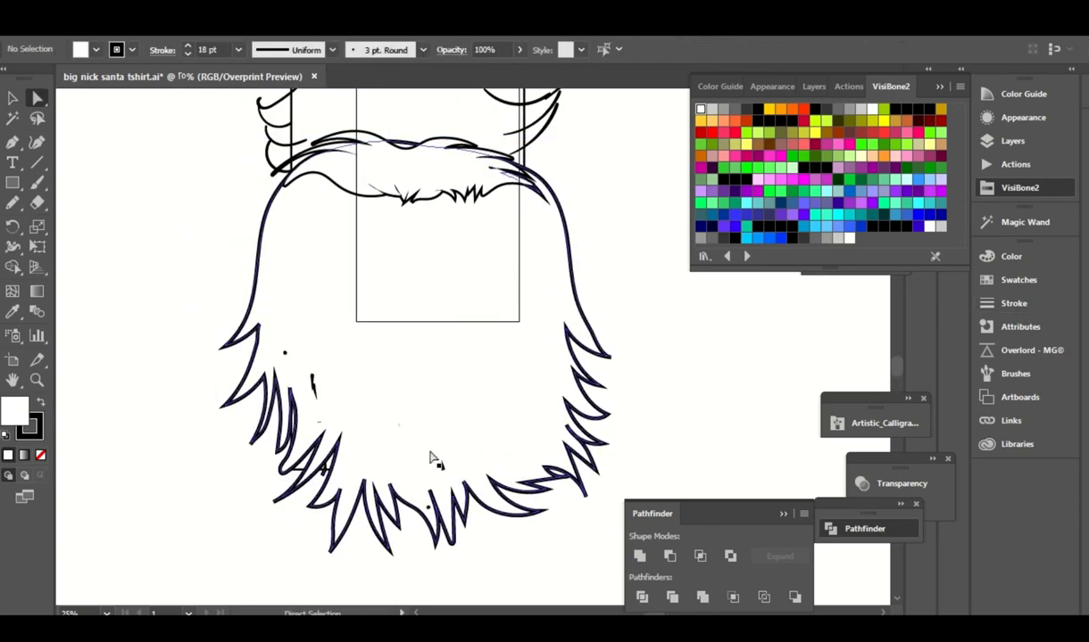
pyautogui.click(326, 370)
pyautogui.click(675, 311)
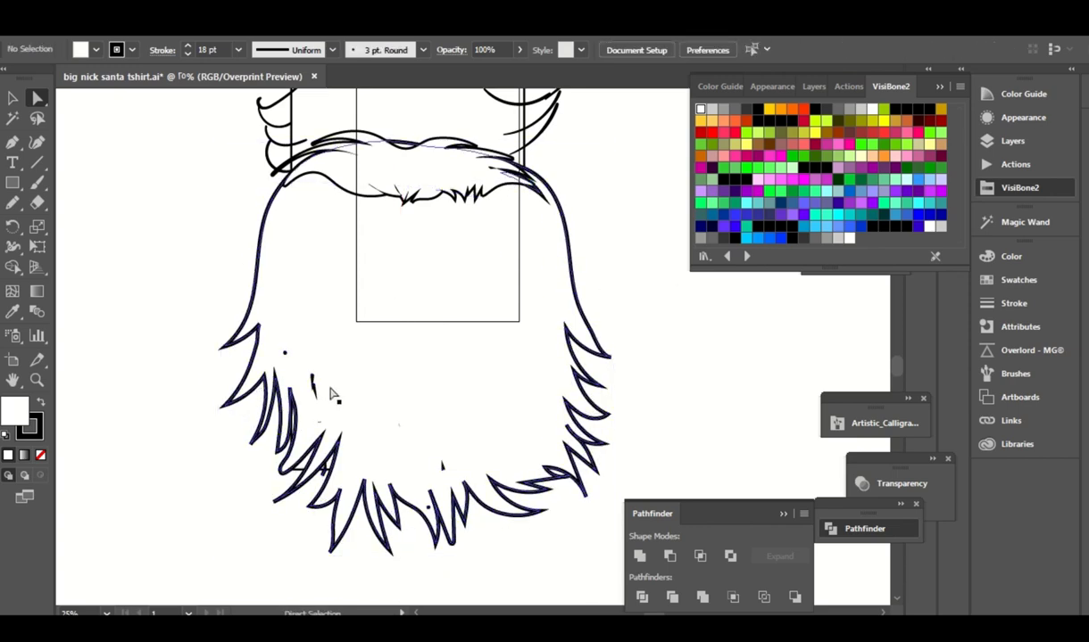
pyautogui.click(313, 395)
pyautogui.press('Delete')
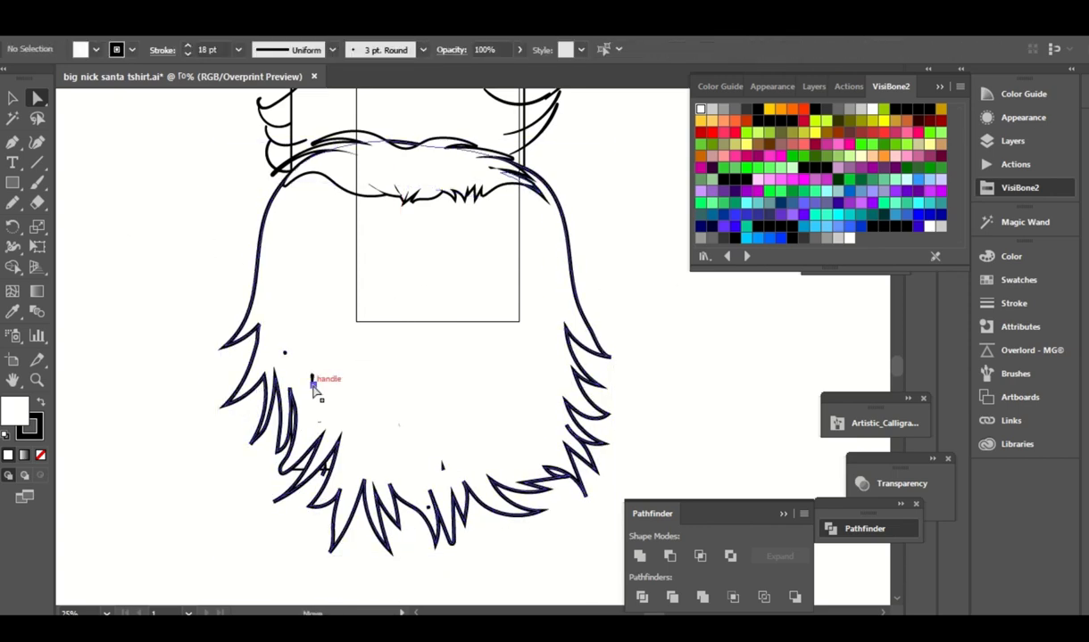
pyautogui.hotkey('ctrl', 'z')
# Check stray anchor points inside the beard path, undoing an accidental move.
pyautogui.click(310, 385)
pyautogui.click(293, 364)
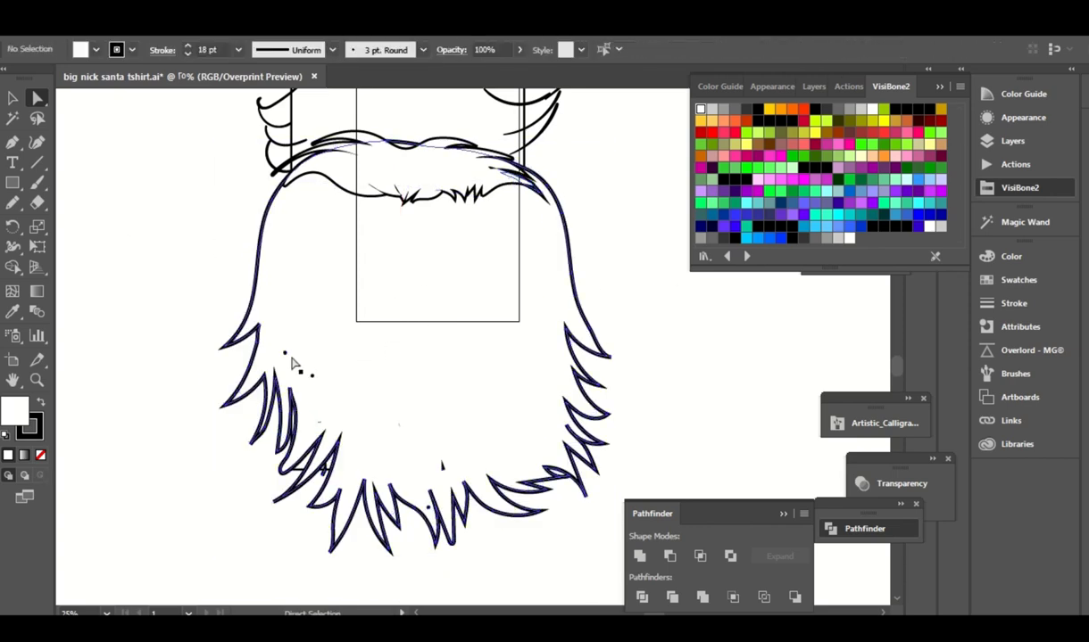
pyautogui.click(313, 382)
pyautogui.click(386, 442)
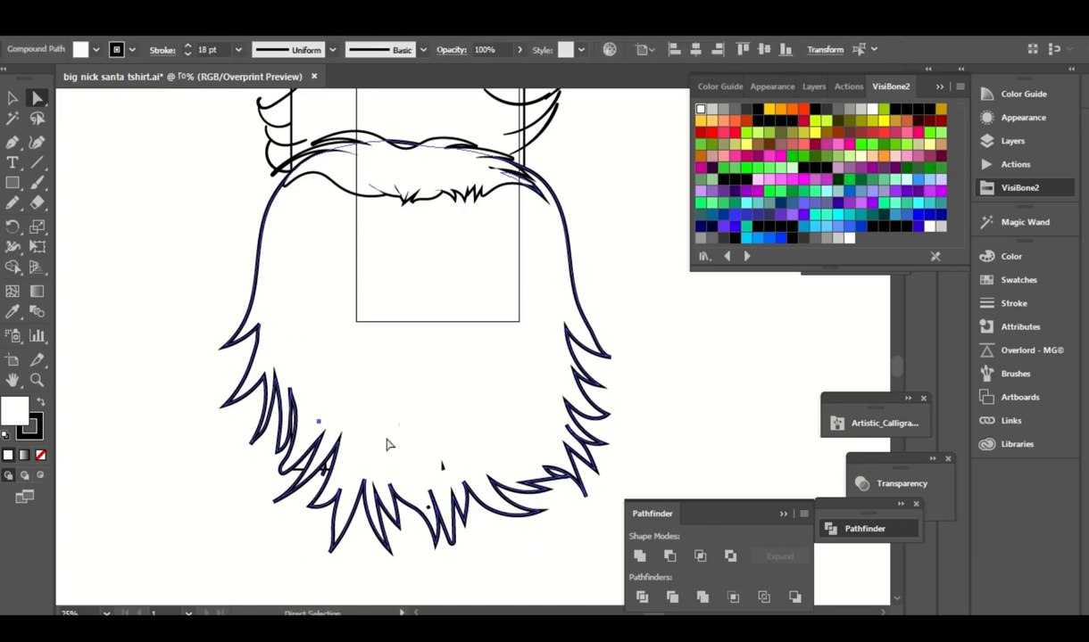
pyautogui.click(443, 466)
pyautogui.moveTo(493, 251); pyautogui.dragTo(328, 345)
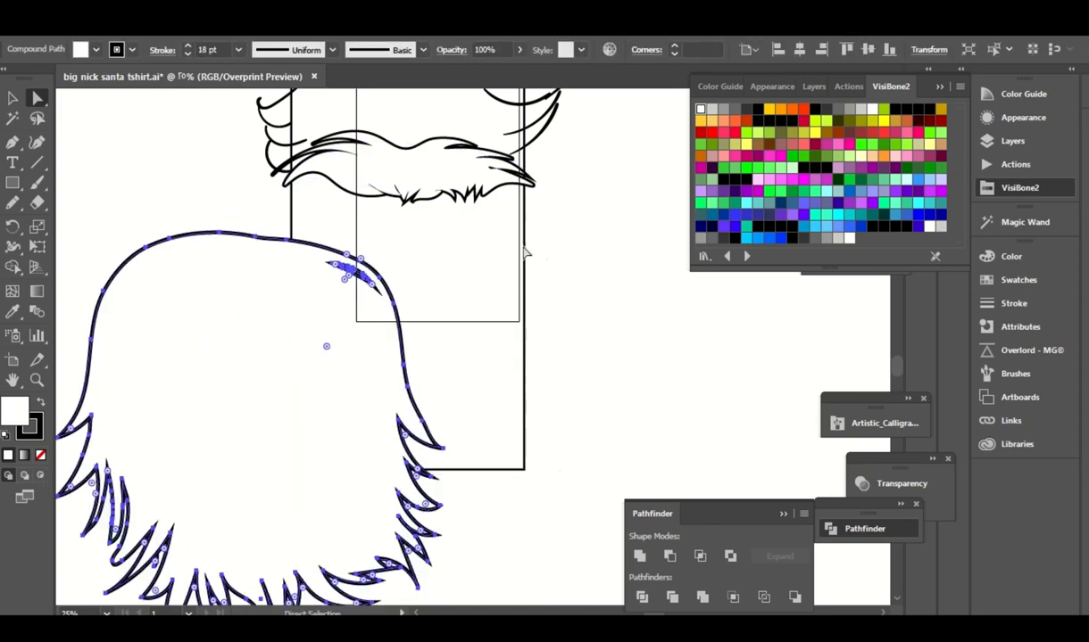
pyautogui.hotkey('ctrl', 'z')
# Reselect the whole beard outline and re-apply Align Stroke to Outside.
pyautogui.click(539, 200)
pyautogui.click(497, 382)
pyautogui.click(473, 504)
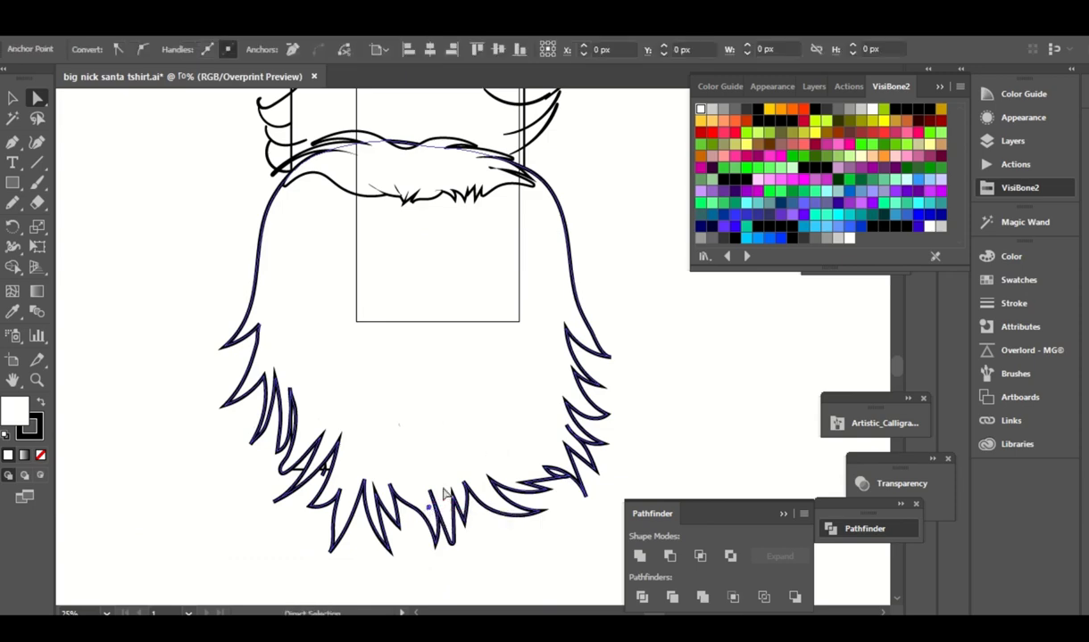
pyautogui.click(450, 361)
pyautogui.click(413, 350)
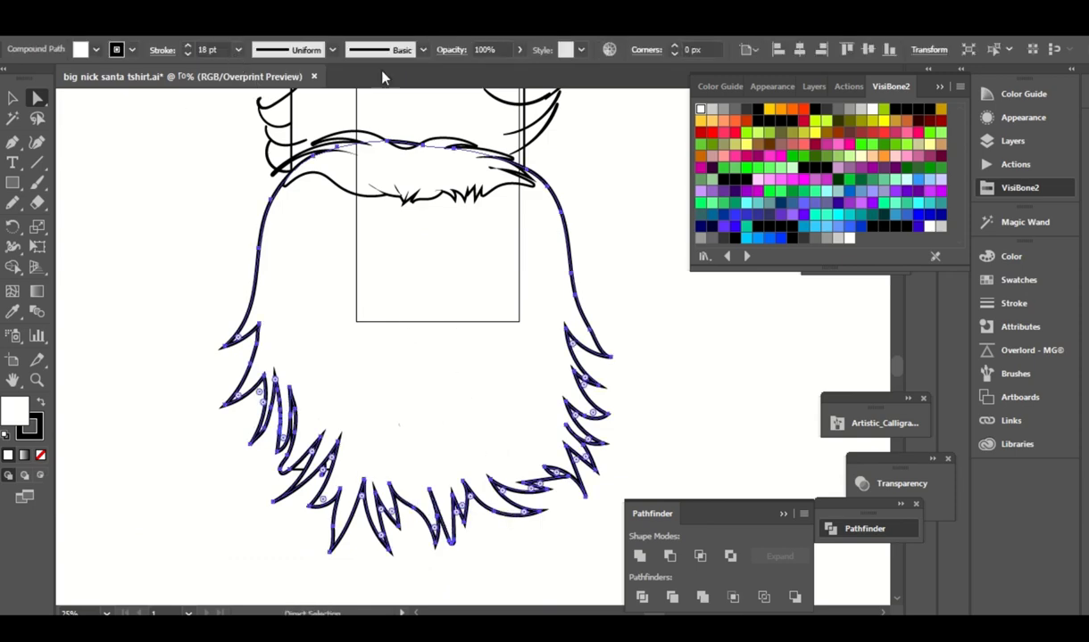
pyautogui.click(1026, 307)
pyautogui.click(682, 302)
pyautogui.hotkey('ctrl', 'z')
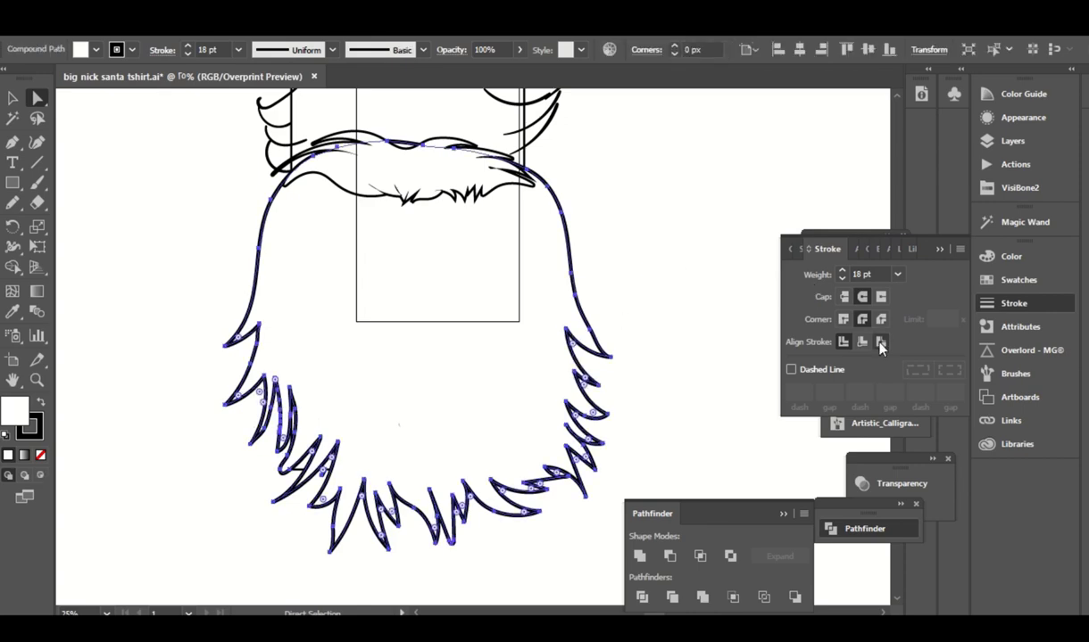
pyautogui.click(880, 343)
pyautogui.hotkey('ctrl', '=')
pyautogui.scroll(-4, 452, 258)
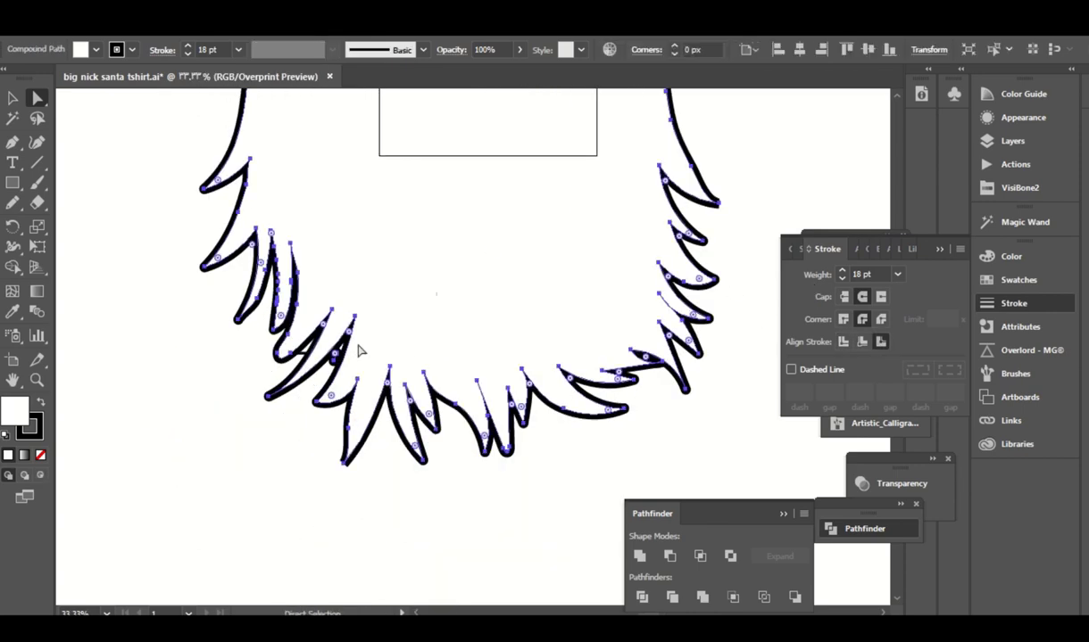
# Redraw the left beard tip's outline and a left-side spike with the Pencil tool.
pyautogui.scroll(5, 357, 351)
pyautogui.press('n')
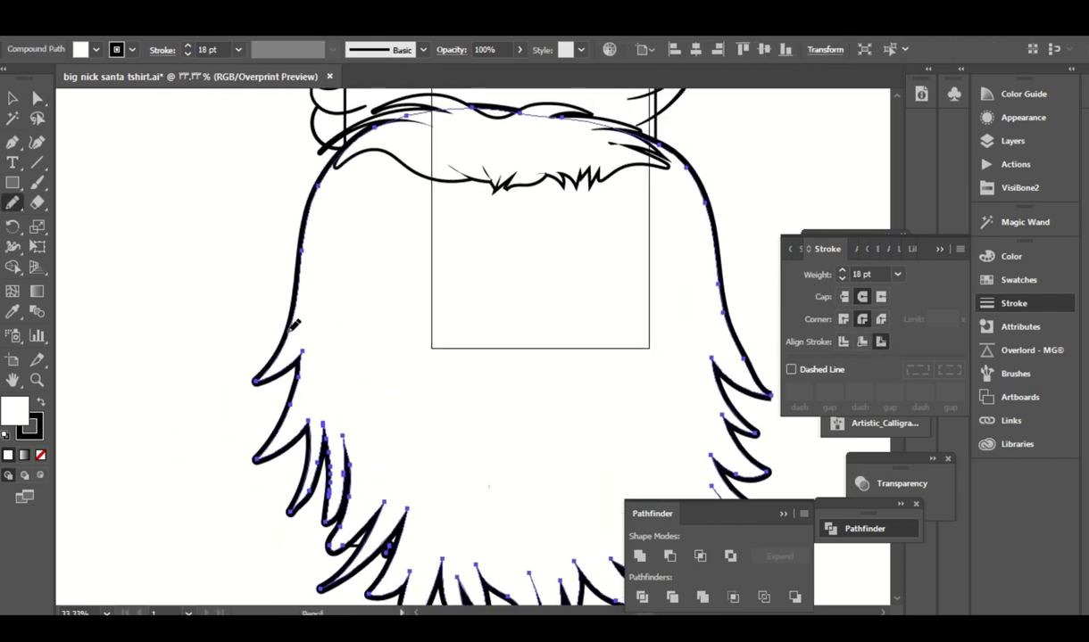
pyautogui.moveTo(288, 337)
pyautogui.mouseDown()
pyautogui.moveTo(300, 337)
pyautogui.moveTo(308, 358)
pyautogui.moveTo(299, 334)
pyautogui.moveTo(353, 303)
pyautogui.mouseUp()
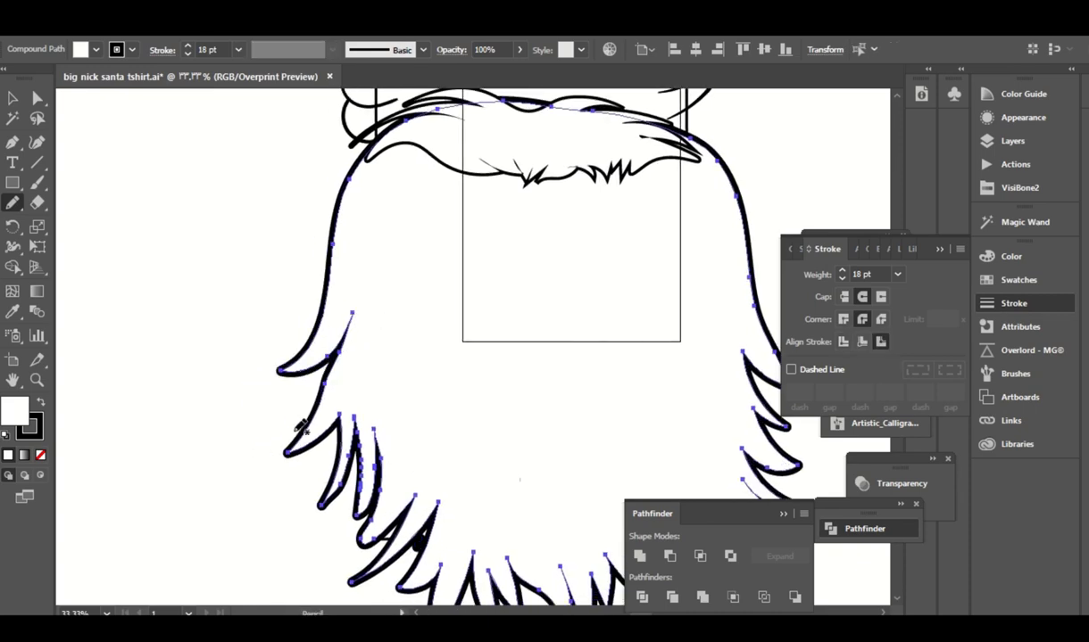
pyautogui.moveTo(335, 365); pyautogui.dragTo(340, 310)
pyautogui.moveTo(268, 403); pyautogui.dragTo(259, 390)
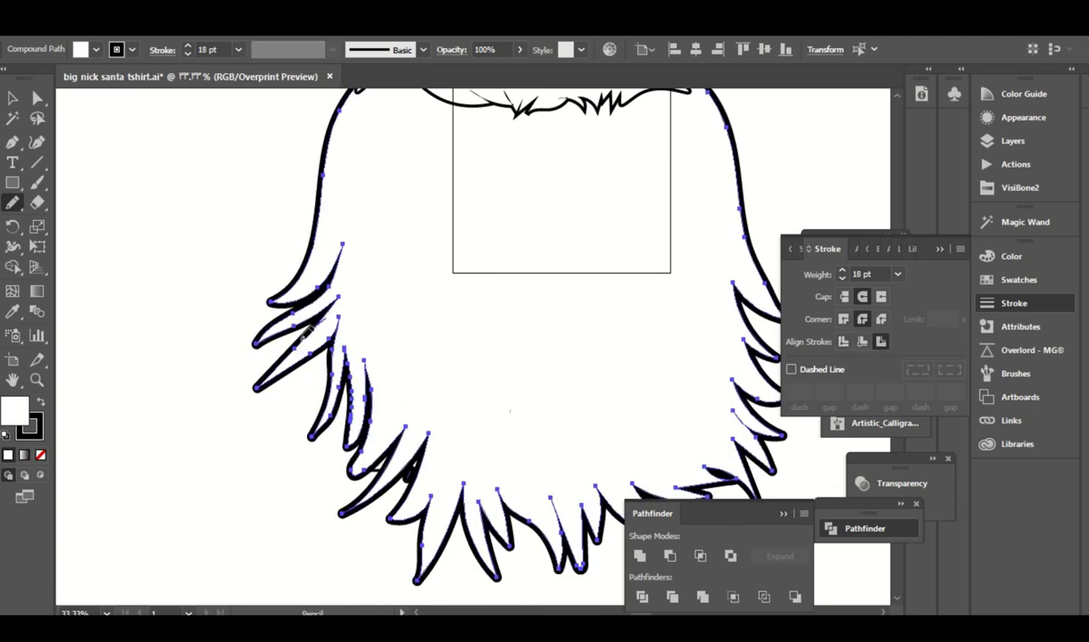
pyautogui.moveTo(331, 333); pyautogui.dragTo(332, 330)
pyautogui.moveTo(406, 305); pyautogui.dragTo(406, 259)
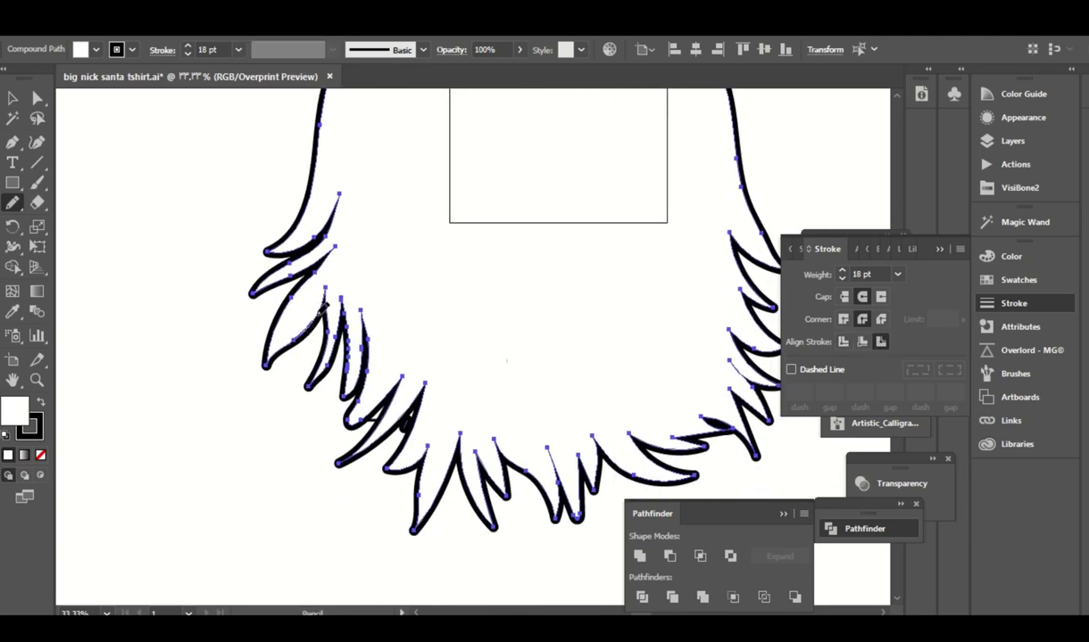
pyautogui.moveTo(342, 348); pyautogui.dragTo(339, 349)
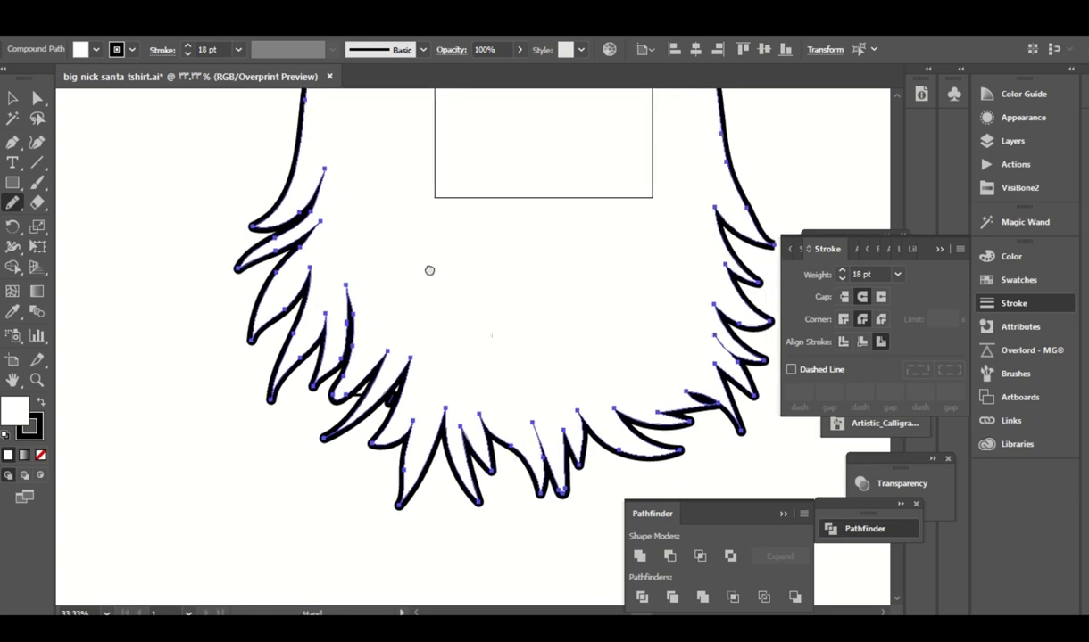
# Add several new pencil spikes along the beard's lower-left edge.
pyautogui.scroll(-3, 335, 349)
pyautogui.hscroll(3, 329, 374)
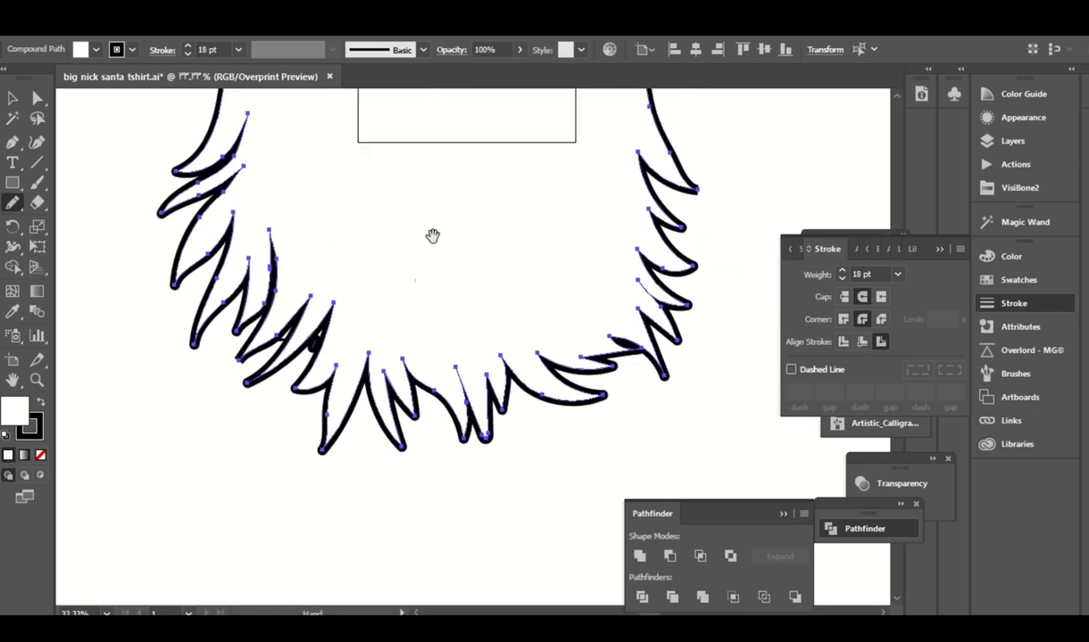
pyautogui.scroll(3, 328, 375)
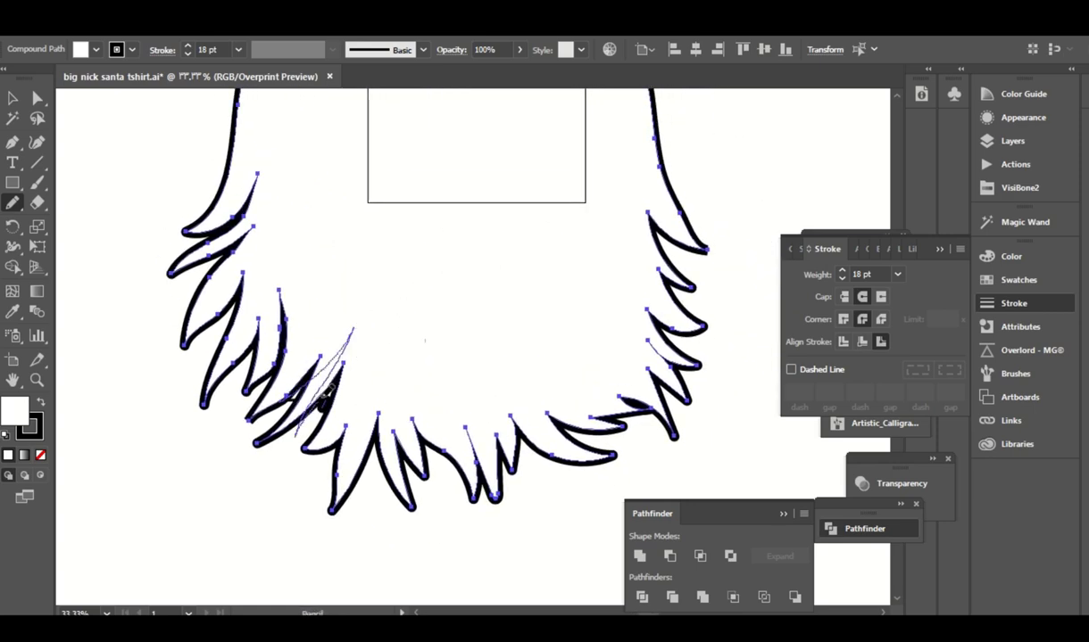
pyautogui.moveTo(312, 453); pyautogui.dragTo(313, 452)
pyautogui.scroll(-2, 313, 429)
pyautogui.moveTo(274, 364)
pyautogui.mouseDown()
pyautogui.moveTo(330, 311)
pyautogui.moveTo(343, 339)
pyautogui.mouseUp()
pyautogui.scroll(3, 287, 388)
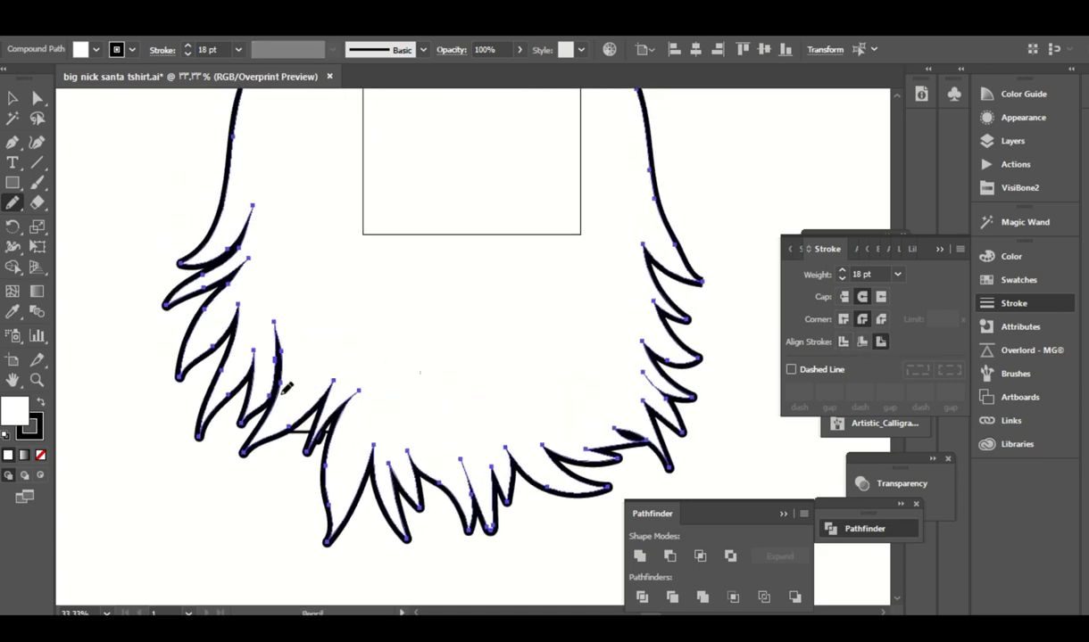
pyautogui.moveTo(321, 446)
pyautogui.mouseDown()
pyautogui.moveTo(323, 419)
pyautogui.moveTo(370, 362)
pyautogui.mouseUp()
pyautogui.scroll(1, 401, 334)
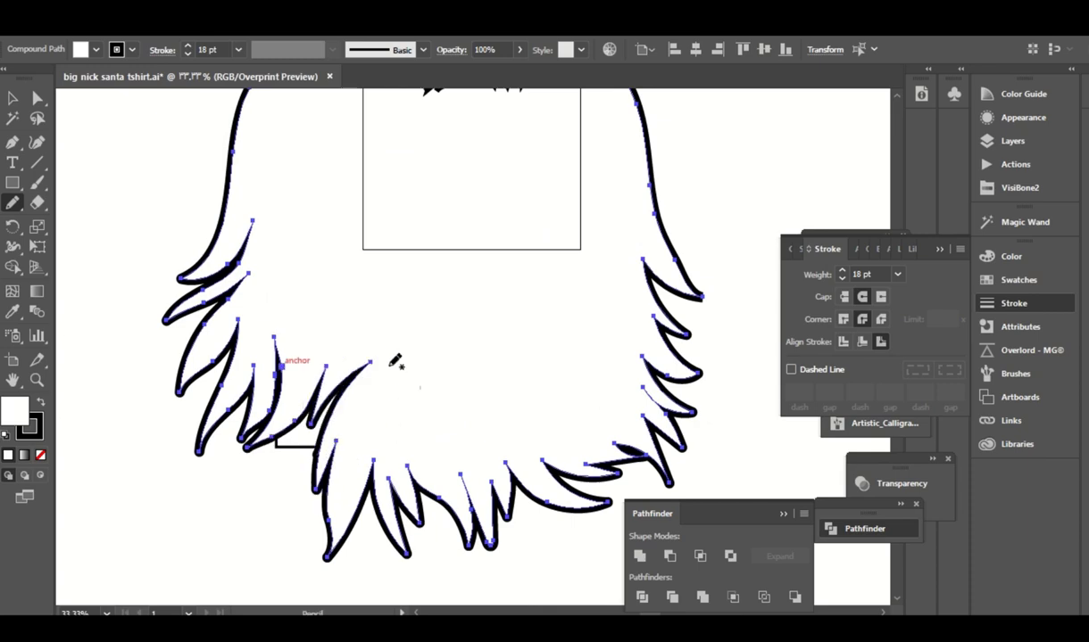
pyautogui.scroll(-2, 357, 366)
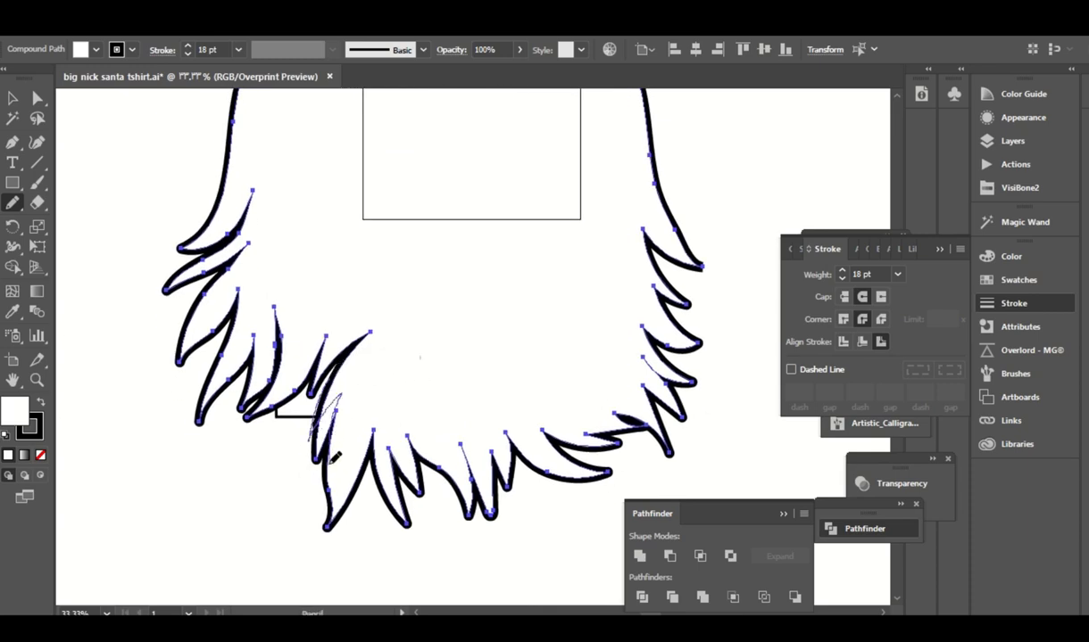
pyautogui.moveTo(335, 457); pyautogui.dragTo(384, 410)
pyautogui.moveTo(315, 373); pyautogui.dragTo(373, 401)
pyautogui.scroll(-2, 476, 272)
pyautogui.hscroll(2, 561, 329)
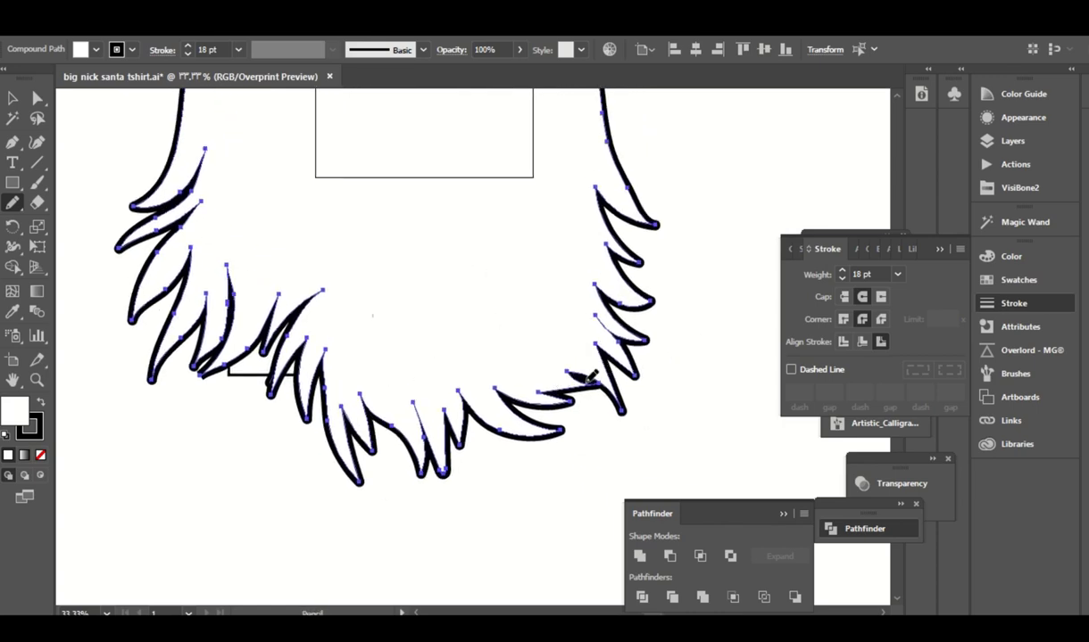
# Add pencil spikes along the beard's right side and lower-right bottom edge.
pyautogui.moveTo(568, 395); pyautogui.dragTo(578, 383)
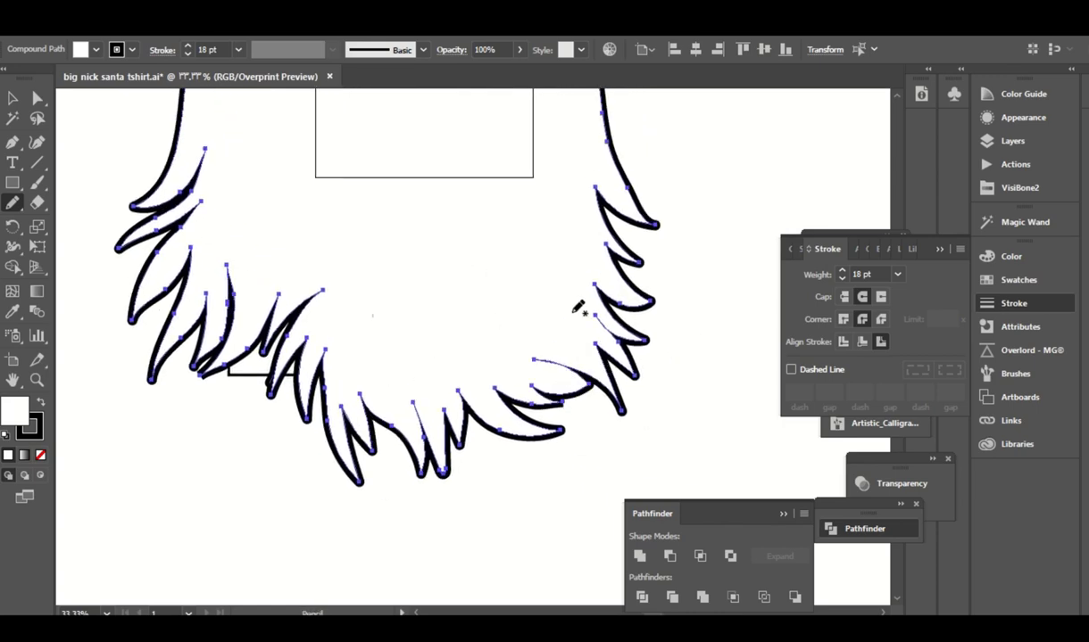
pyautogui.scroll(1, 580, 303)
pyautogui.moveTo(593, 343)
pyautogui.mouseDown()
pyautogui.moveTo(634, 377)
pyautogui.moveTo(554, 366)
pyautogui.mouseUp()
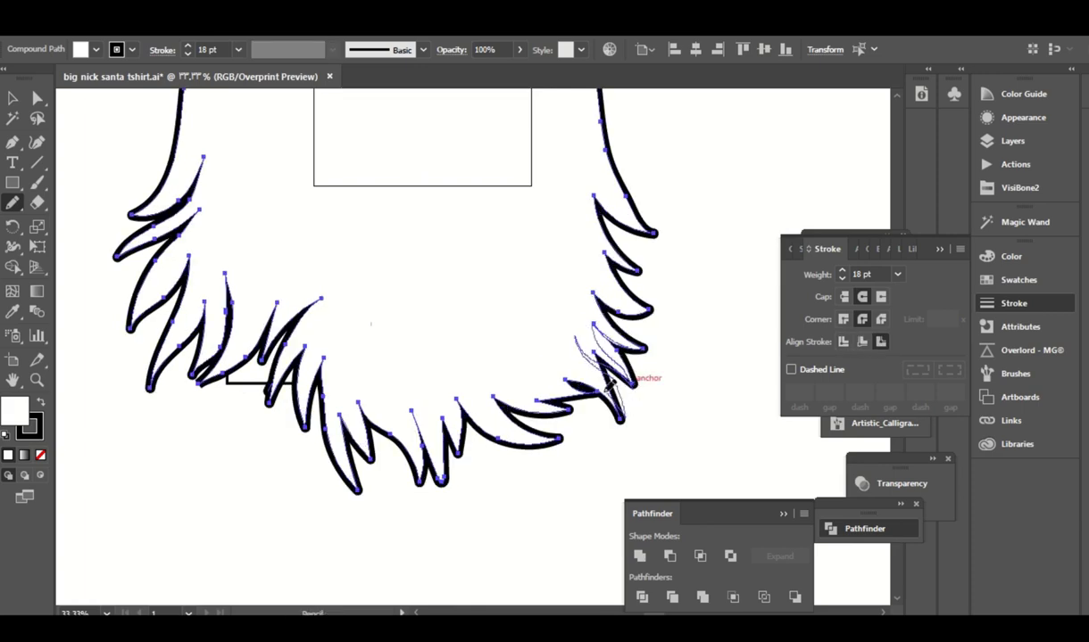
pyautogui.moveTo(564, 377)
pyautogui.mouseDown()
pyautogui.moveTo(540, 364)
pyautogui.moveTo(581, 346)
pyautogui.mouseUp()
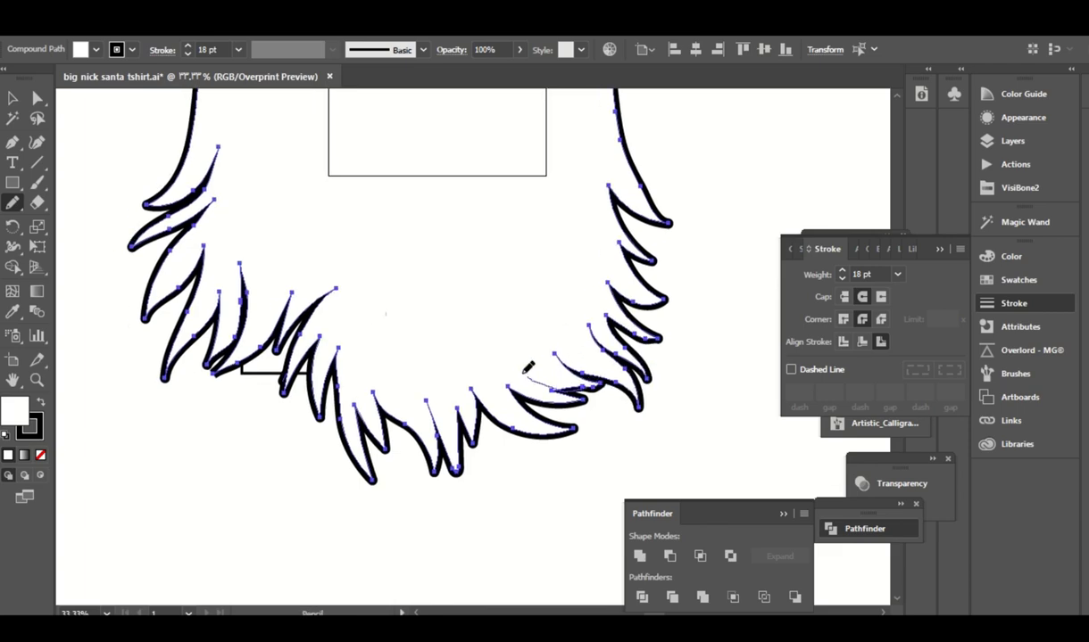
pyautogui.moveTo(591, 386); pyautogui.dragTo(622, 368)
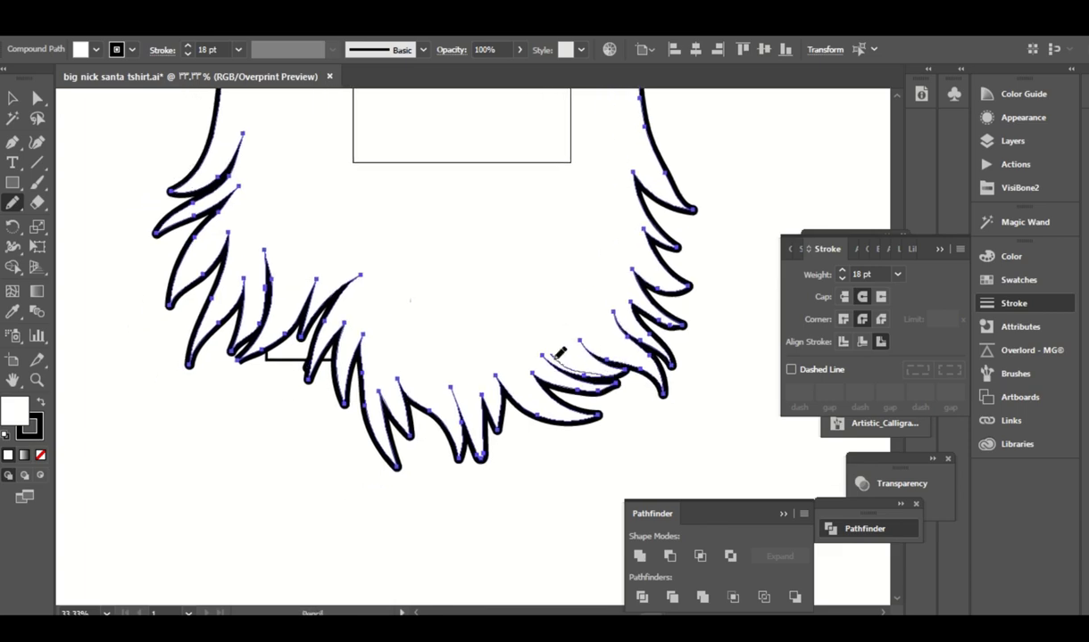
pyautogui.moveTo(562, 393); pyautogui.dragTo(547, 355)
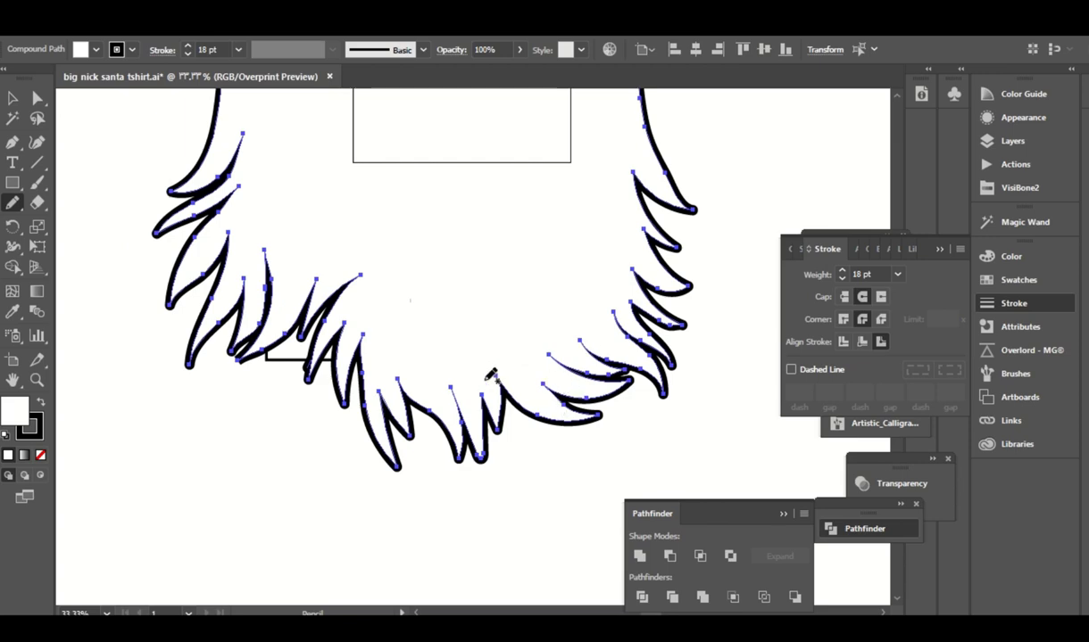
pyautogui.moveTo(489, 375)
pyautogui.mouseDown()
pyautogui.moveTo(515, 377)
pyautogui.moveTo(480, 457)
pyautogui.mouseUp()
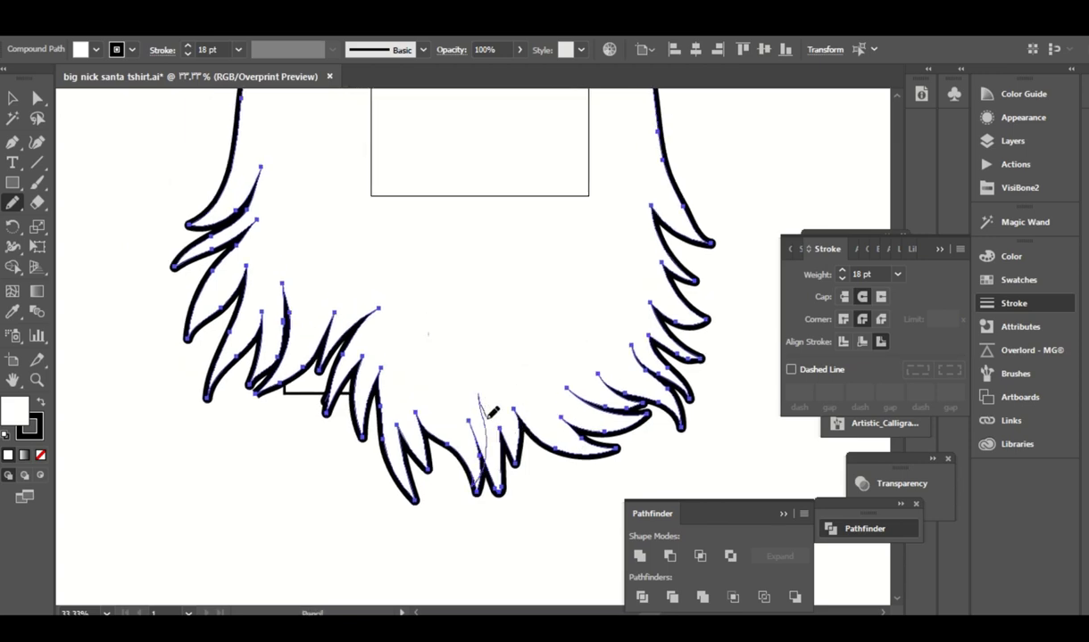
pyautogui.moveTo(482, 267); pyautogui.dragTo(464, 426)
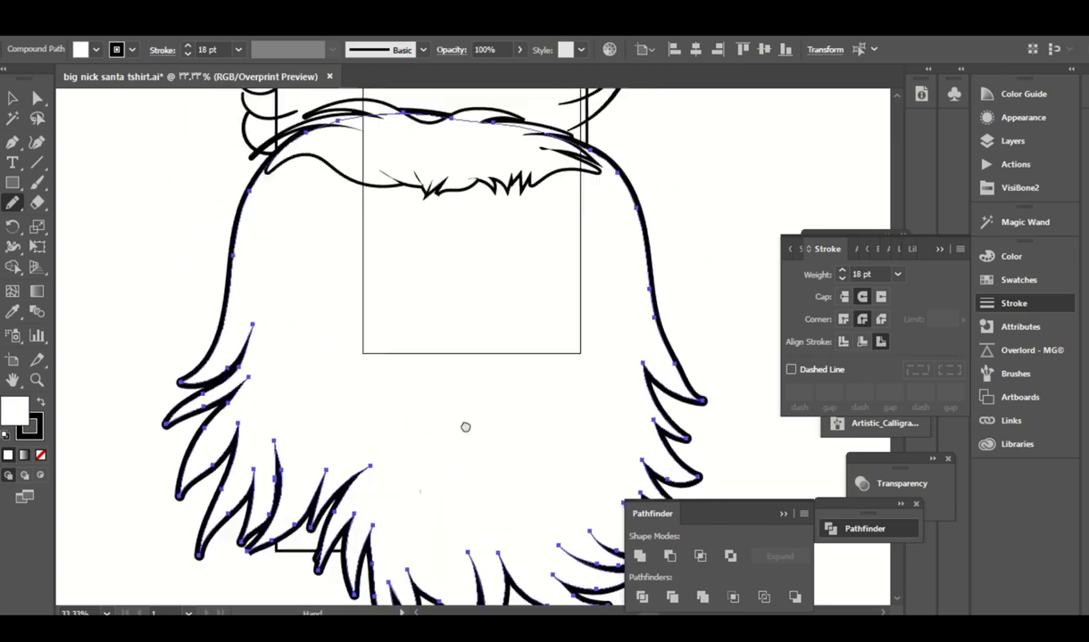
# Smooth the beard outline along the hair edge and cleanly redraw the right-side beard tip.
pyautogui.press('a')
pyautogui.moveTo(433, 478); pyautogui.dragTo(445, 433)
pyautogui.click(457, 347)
pyautogui.press('n')
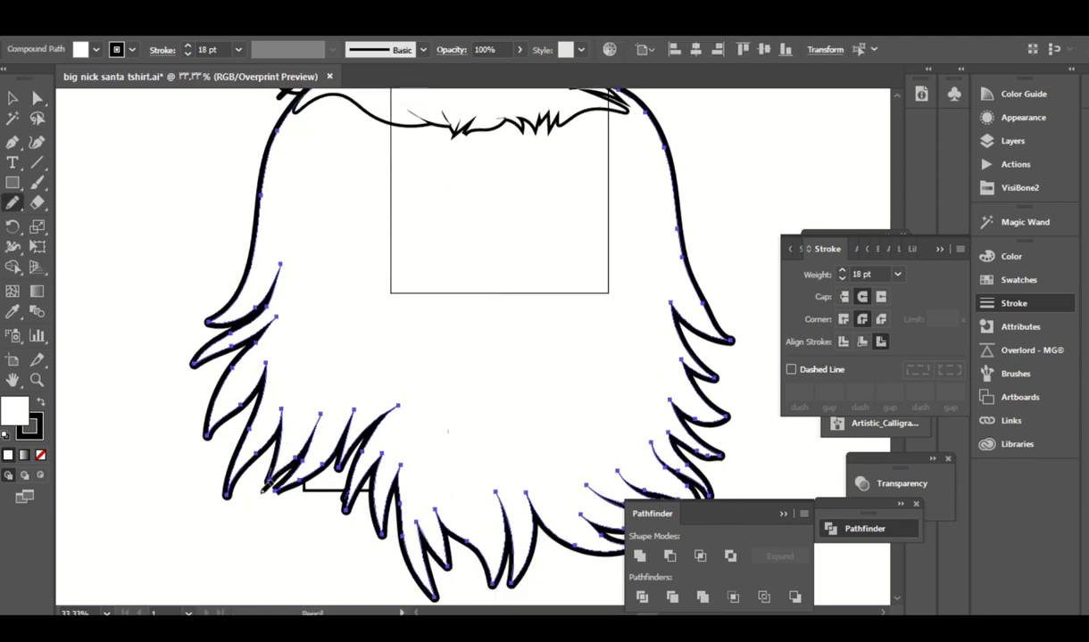
pyautogui.moveTo(268, 428); pyautogui.dragTo(286, 437)
pyautogui.moveTo(13, 203); pyautogui.dragTo(72, 237)
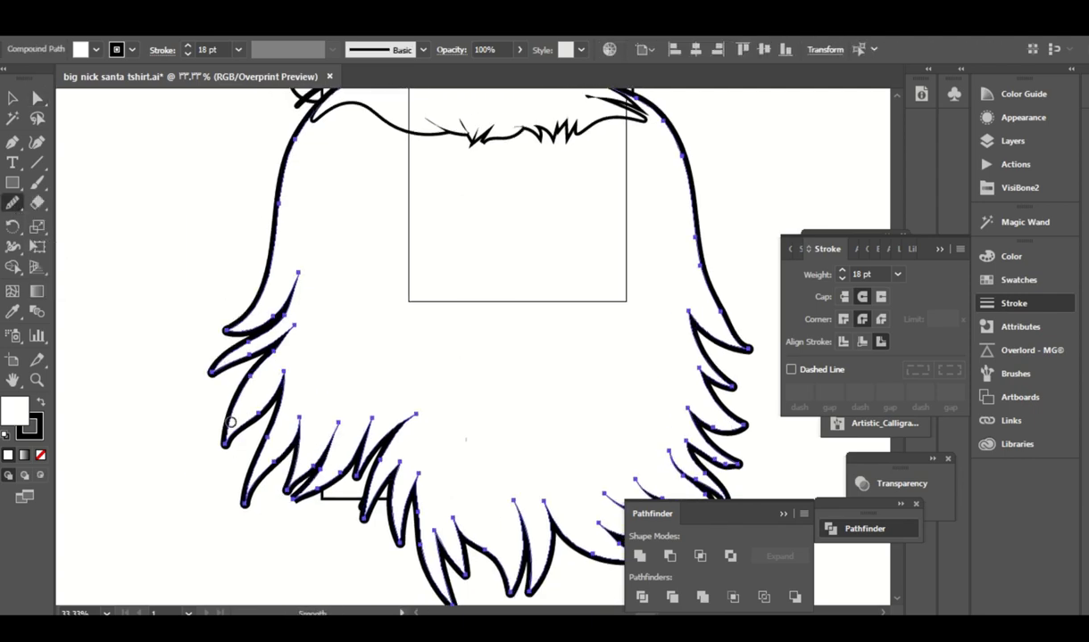
pyautogui.moveTo(436, 301); pyautogui.dragTo(372, 465)
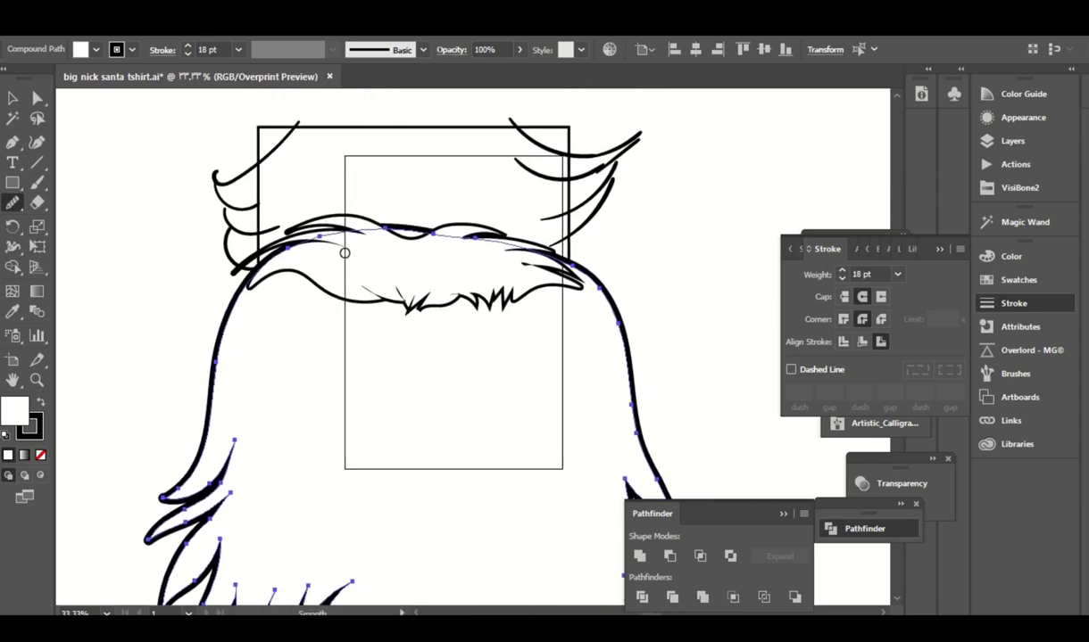
pyautogui.moveTo(409, 501); pyautogui.dragTo(377, 262)
pyautogui.moveTo(554, 238); pyautogui.dragTo(552, 295)
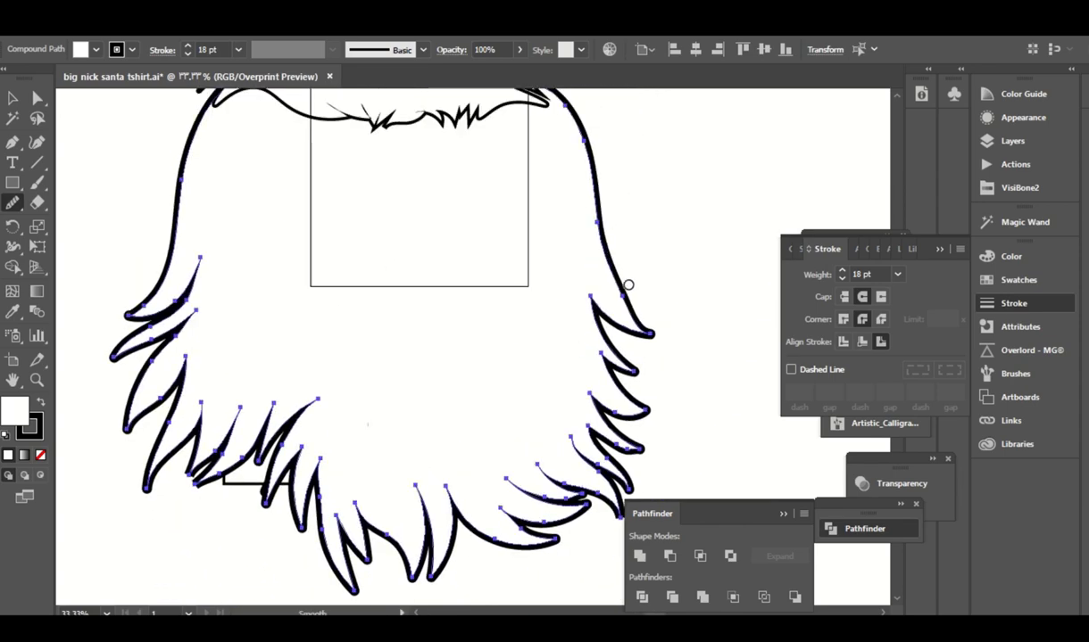
pyautogui.scroll(1, 660, 249)
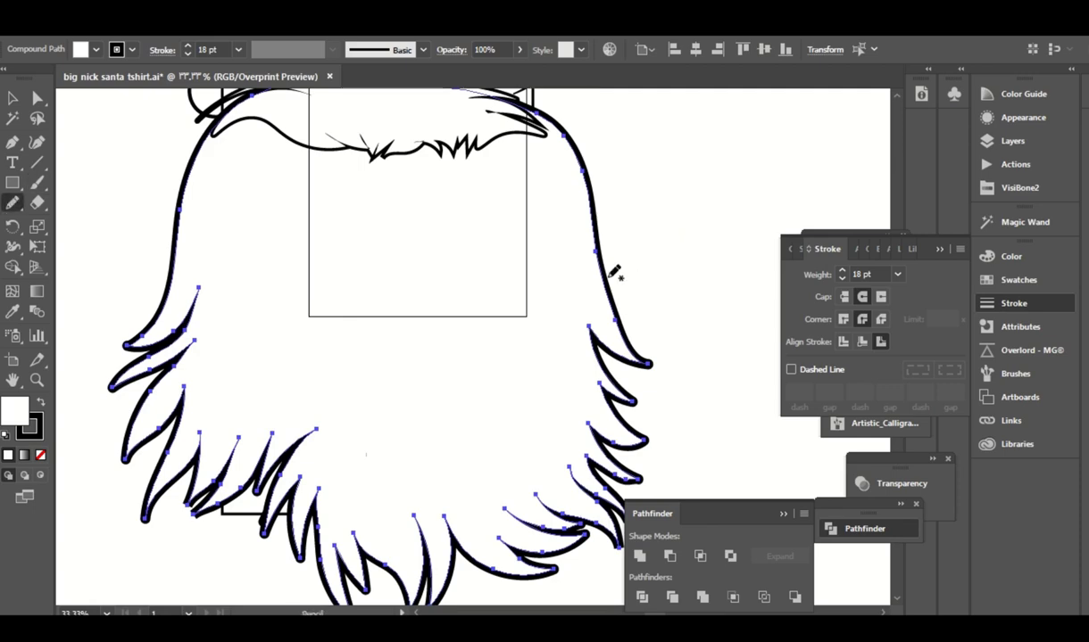
pyautogui.moveTo(609, 290); pyautogui.dragTo(615, 298)
pyautogui.moveTo(646, 361); pyautogui.dragTo(582, 178)
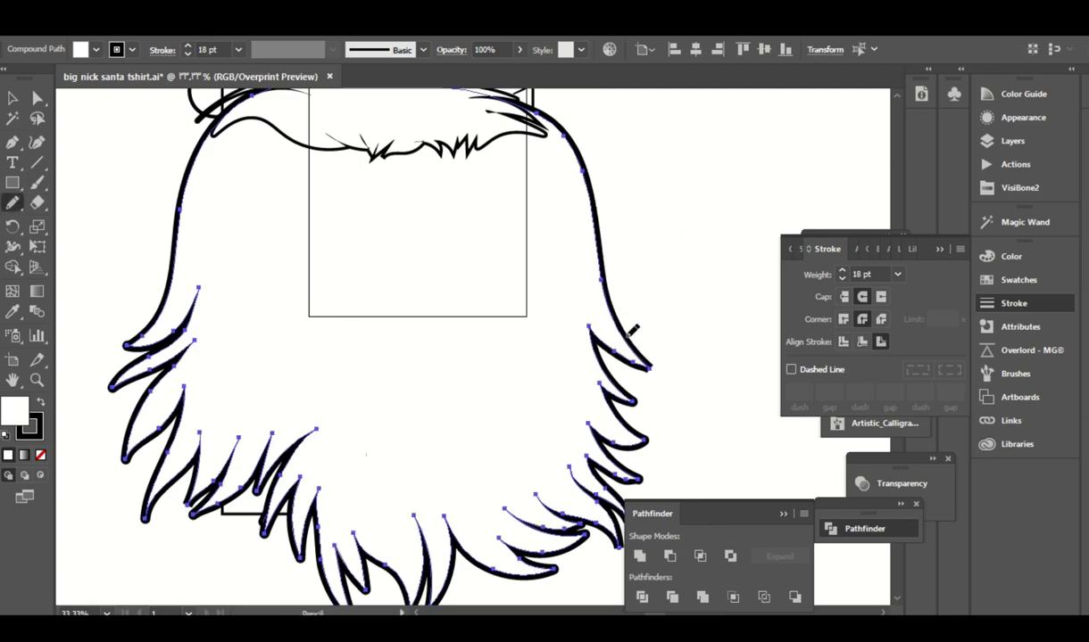
pyautogui.moveTo(637, 355); pyautogui.dragTo(648, 366)
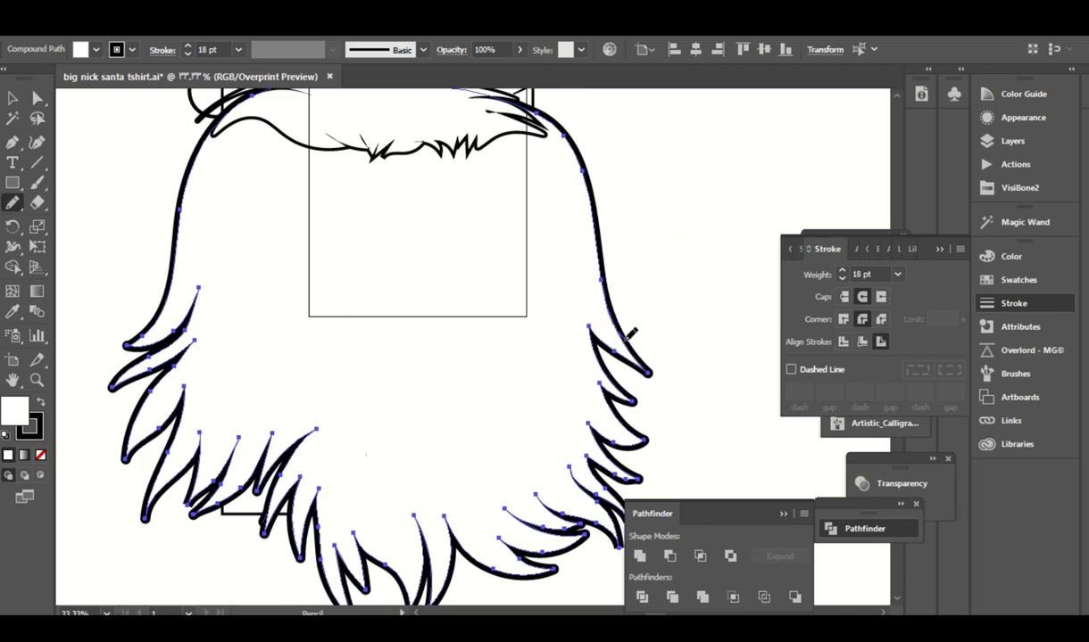
pyautogui.moveTo(591, 348); pyautogui.dragTo(629, 273)
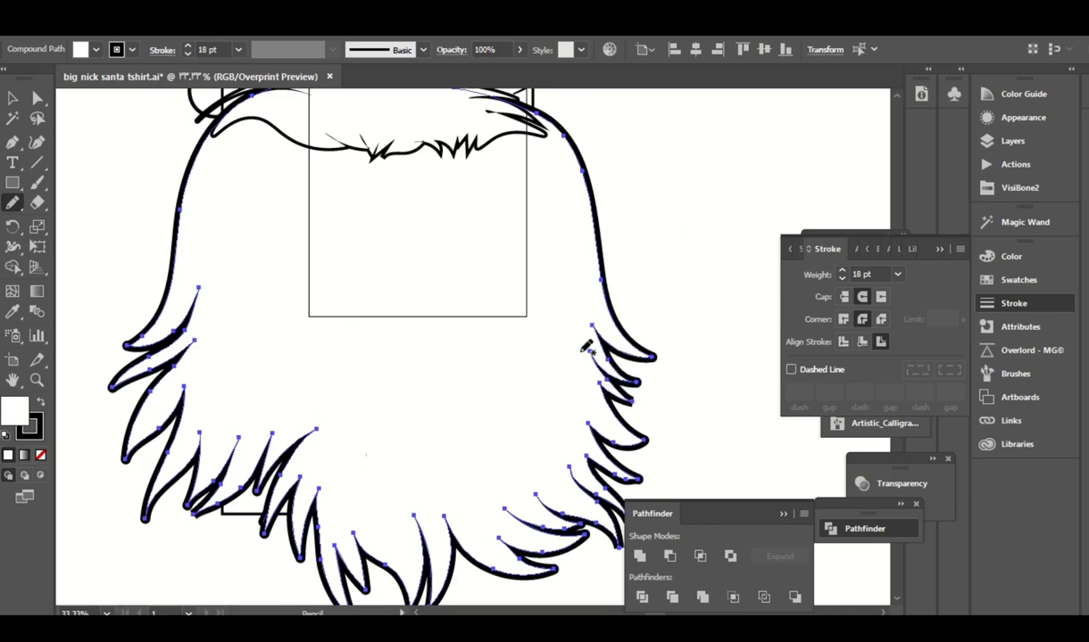
# Pull the beard's top edge down beneath the mustache with Direct Selection.
pyautogui.scroll(-2, 648, 247)
pyautogui.press('a')
pyautogui.click(655, 214)
pyautogui.scroll(3, 513, 346)
pyautogui.click(513, 346)
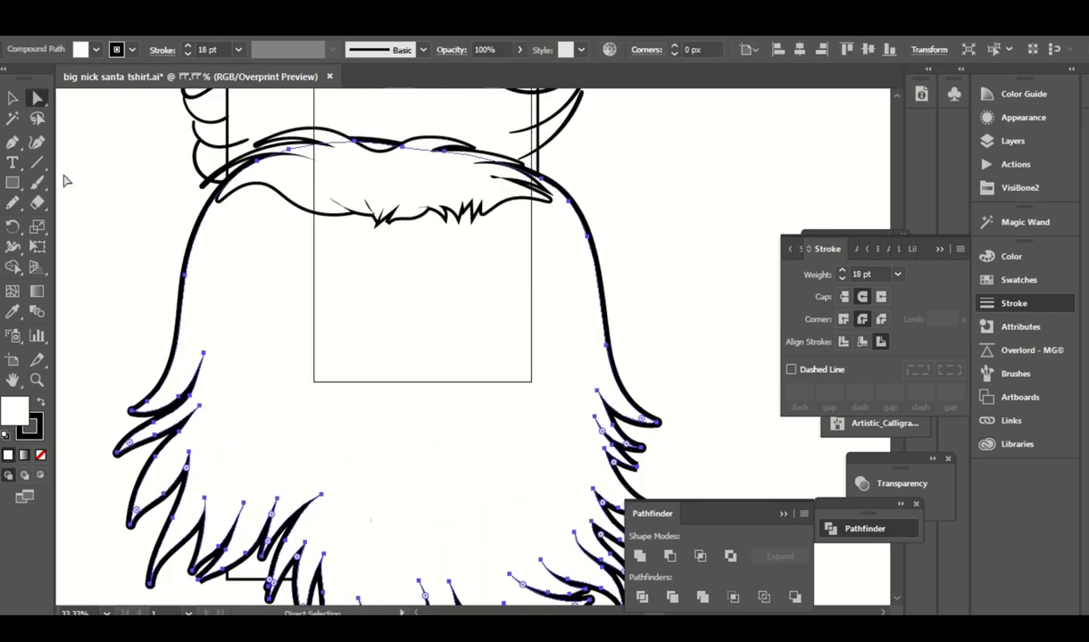
pyautogui.moveTo(261, 184)
pyautogui.mouseDown()
pyautogui.moveTo(306, 340)
pyautogui.moveTo(411, 384)
pyautogui.mouseUp()
pyautogui.scroll(-2, 571, 273)
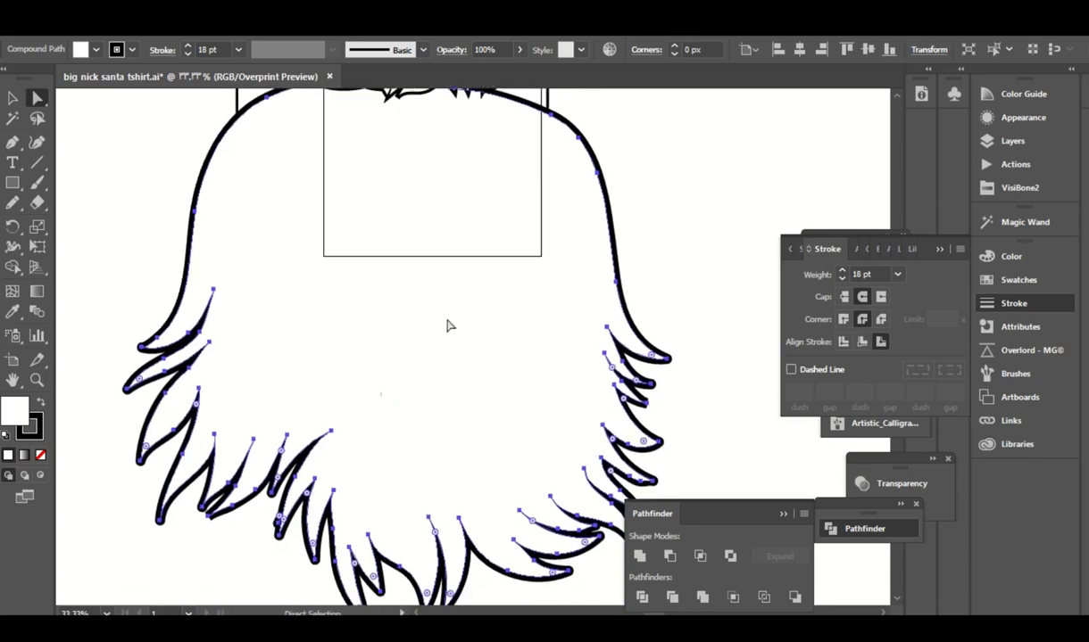
# Expand the beard's thick stroke into a filled outline with Object > Expand Appearance.
pyautogui.click(125, 4)
pyautogui.click(214, 206)
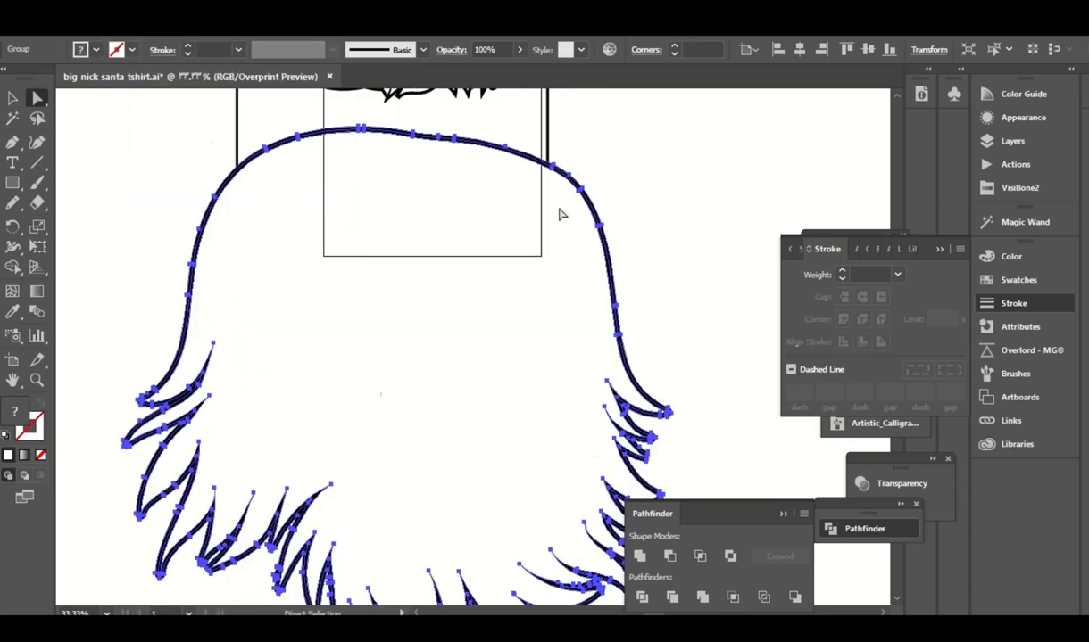
pyautogui.click(680, 208)
pyautogui.scroll(-2, 680, 207)
pyautogui.scroll(5, 678, 168)
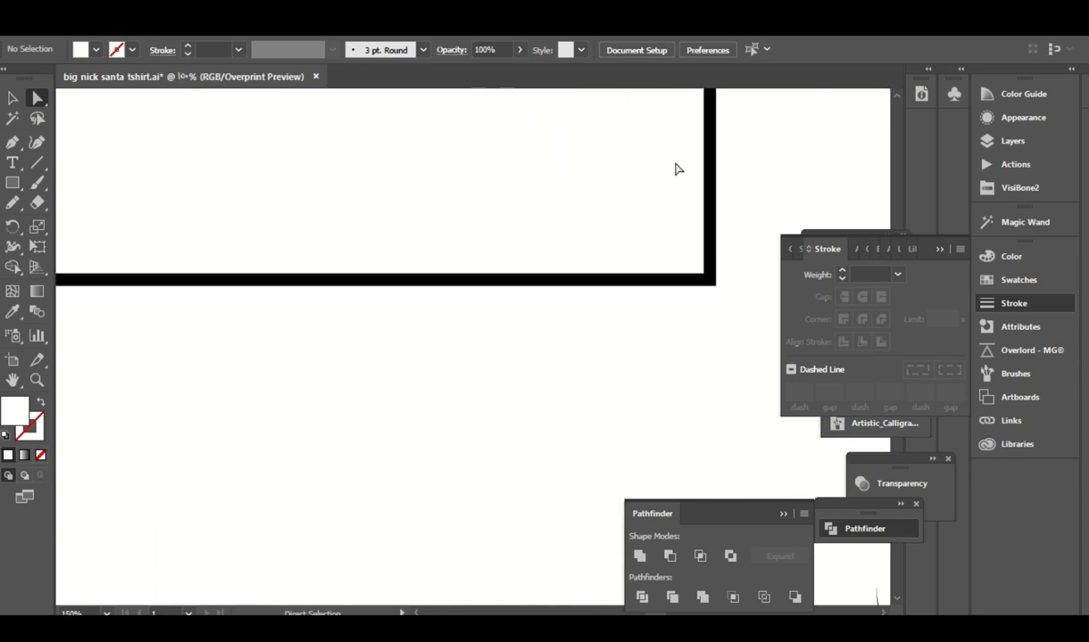
pyautogui.scroll(-3, 506, 302)
pyautogui.scroll(-1, 604, 257)
pyautogui.scroll(1, 604, 257)
pyautogui.hscroll(1, 604, 257)
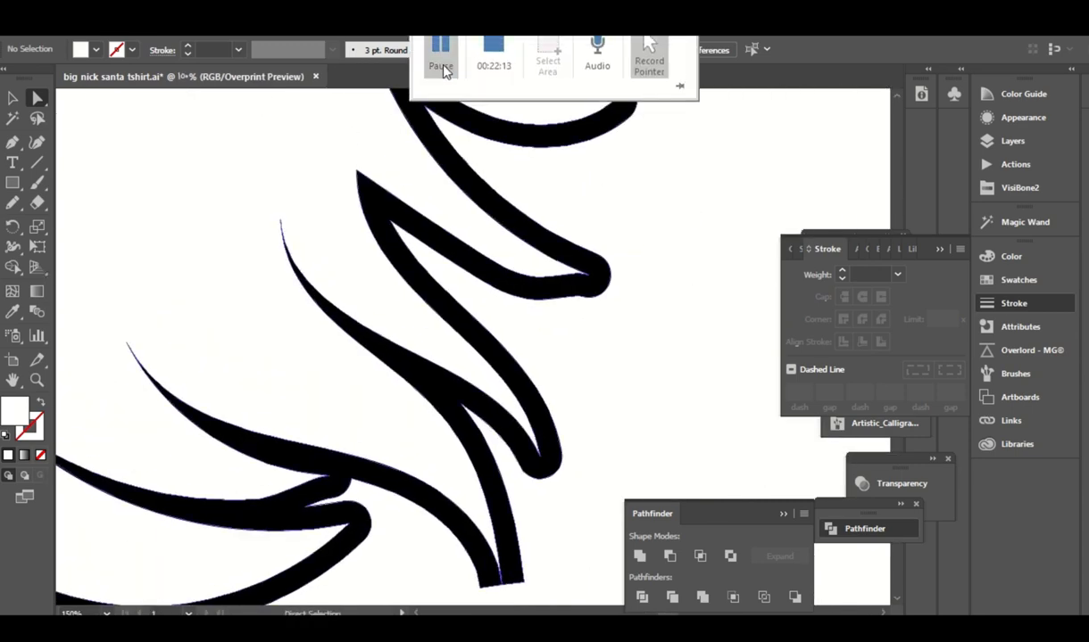
# Zoom to 100%, select the beard, and pencil the first spike tips into longer sharp points.
pyautogui.hotkey('ctrl', '-')
pyautogui.click(555, 300)
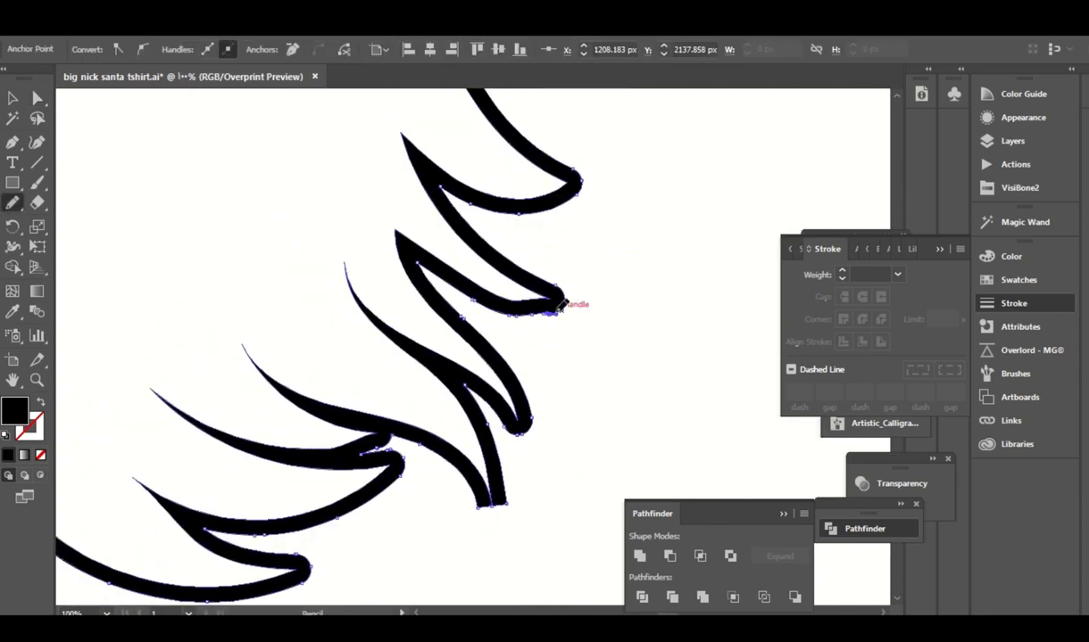
pyautogui.press('n')
pyautogui.moveTo(579, 277)
pyautogui.mouseDown()
pyautogui.moveTo(569, 255)
pyautogui.moveTo(585, 268)
pyautogui.mouseUp()
pyautogui.moveTo(522, 250); pyautogui.dragTo(580, 268)
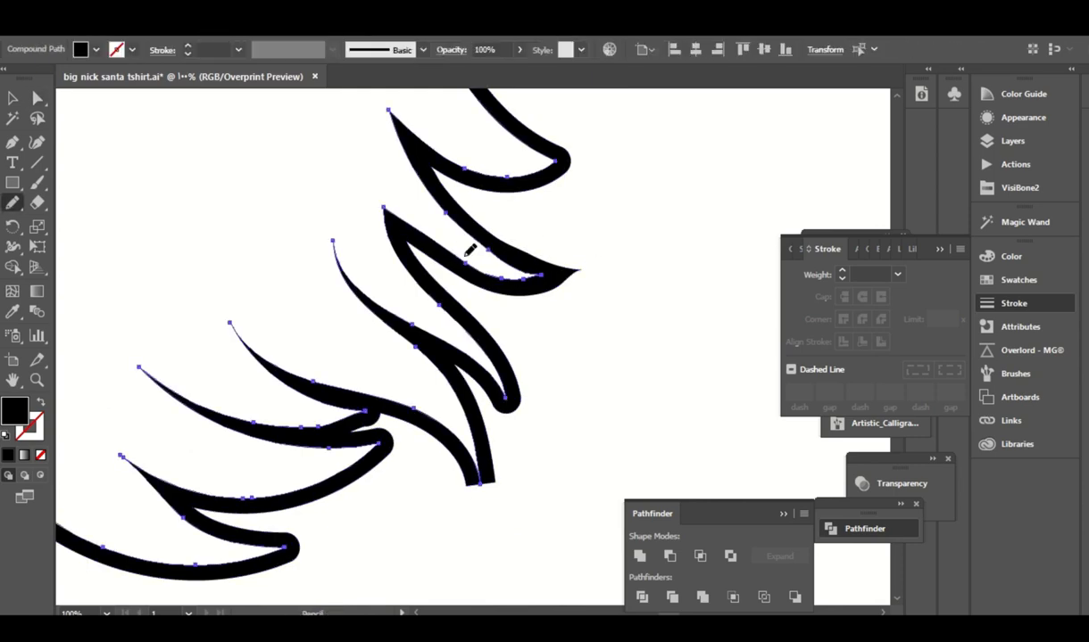
pyautogui.scroll(1, 515, 258)
pyautogui.hscroll(-3, 514, 258)
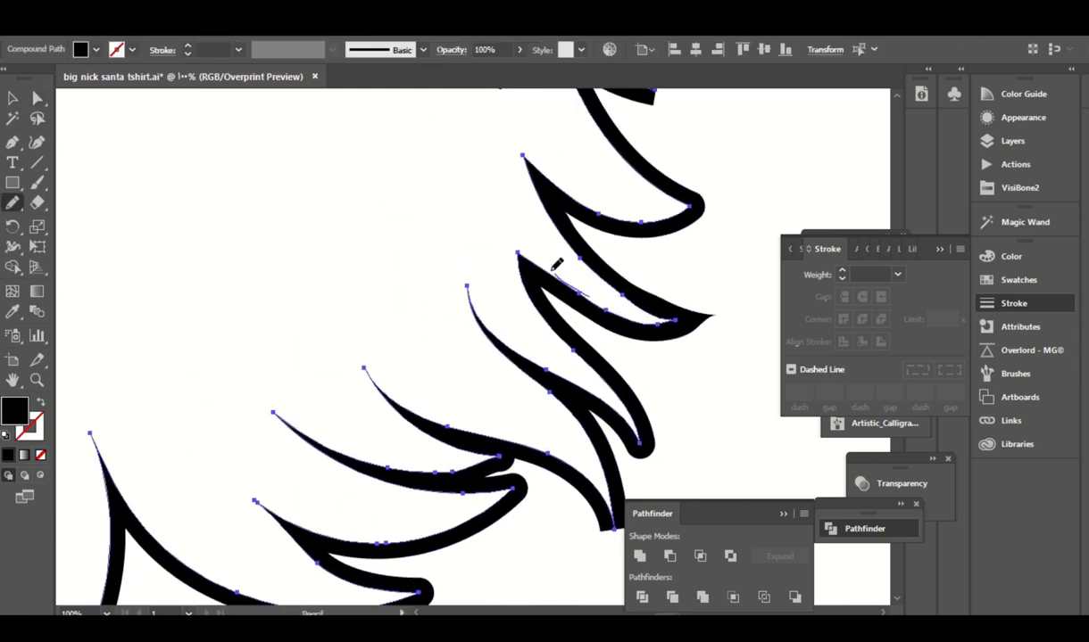
pyautogui.moveTo(490, 211); pyautogui.dragTo(489, 230)
# Sharpen the middle and third spikes' rounded tips into pointed ends.
pyautogui.scroll(1, 534, 364)
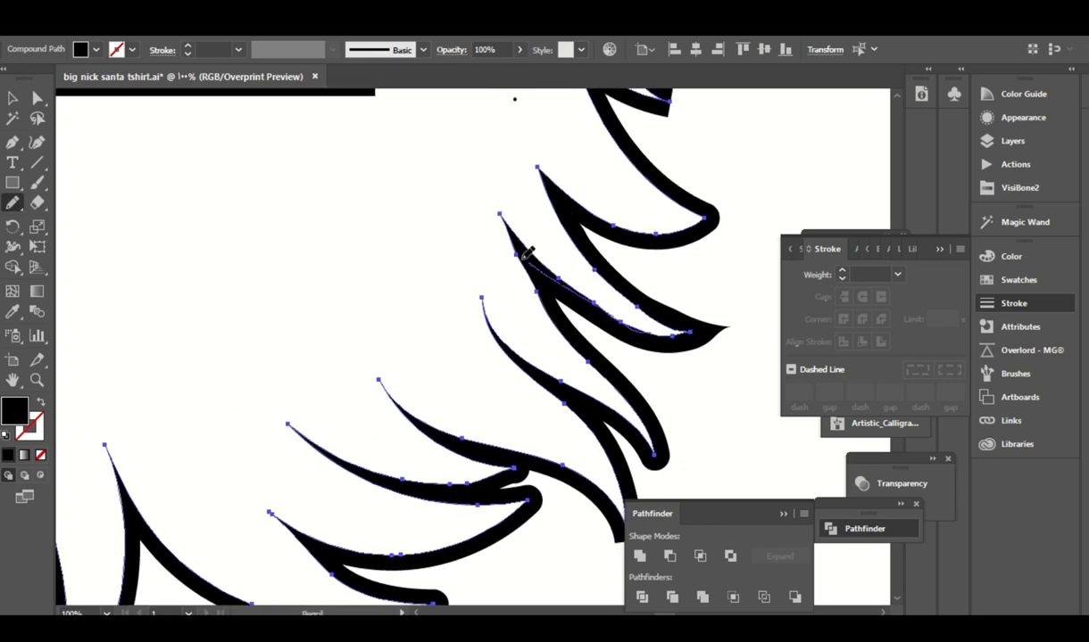
pyautogui.scroll(3, 527, 360)
pyautogui.hscroll(2, 527, 359)
pyautogui.scroll(2, 529, 301)
pyautogui.hscroll(1, 530, 301)
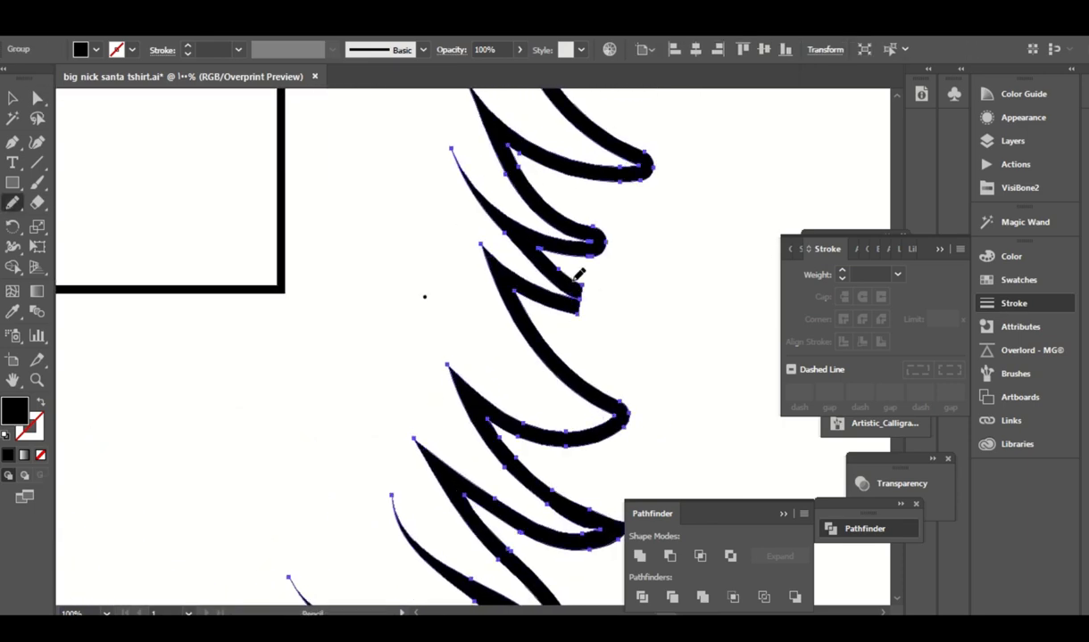
pyautogui.moveTo(609, 300); pyautogui.dragTo(600, 259)
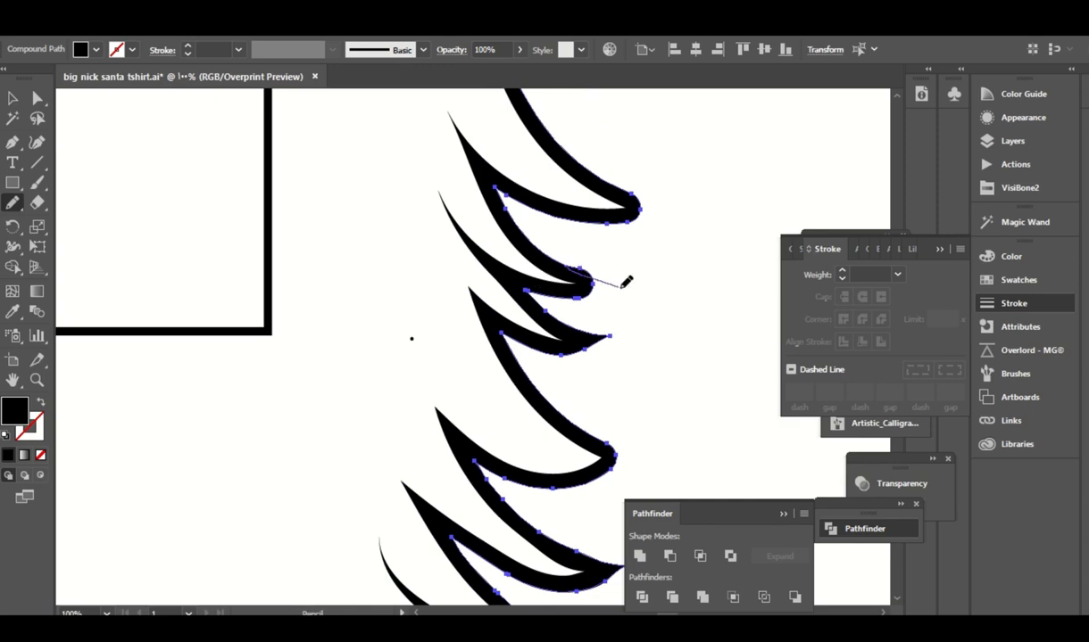
pyautogui.moveTo(545, 286)
pyautogui.mouseDown()
pyautogui.moveTo(536, 278)
pyautogui.moveTo(562, 274)
pyautogui.mouseUp()
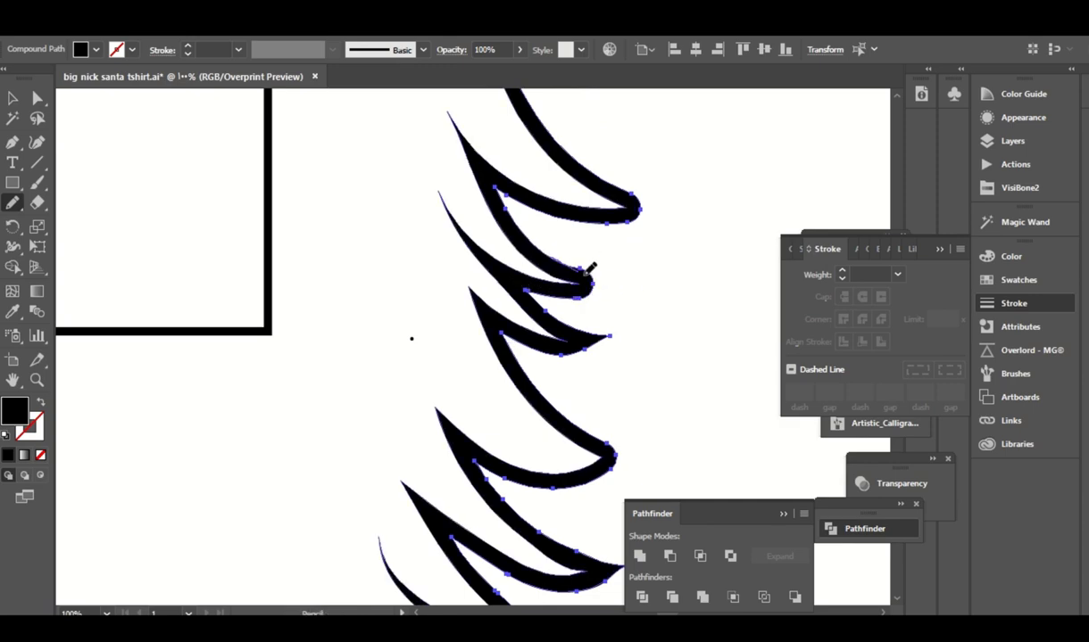
pyautogui.hscroll(2, 554, 279)
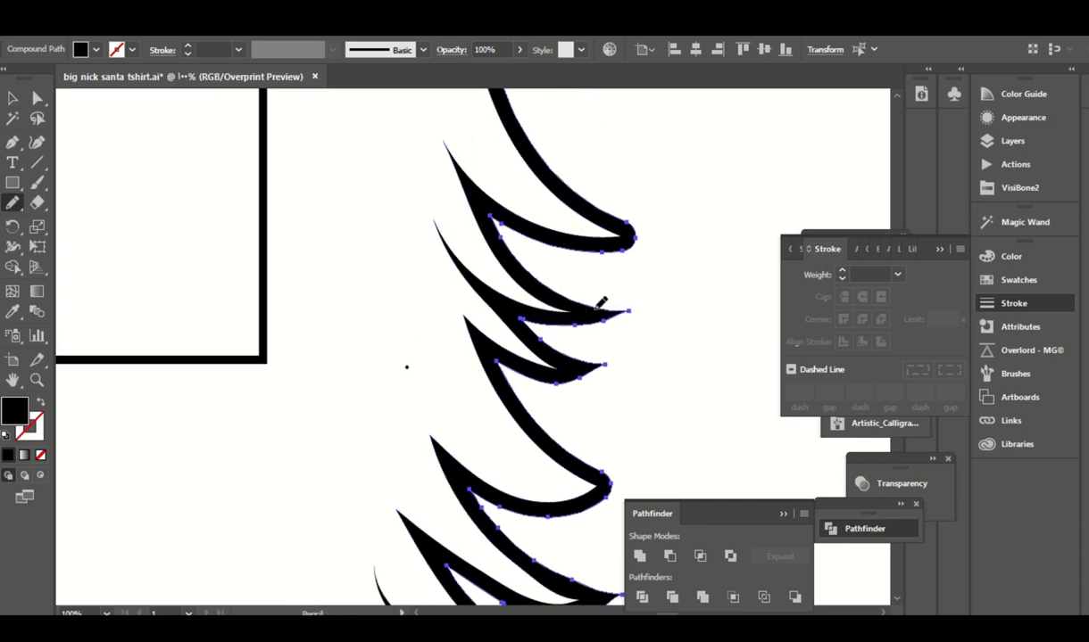
pyautogui.moveTo(614, 343); pyautogui.dragTo(624, 343)
pyautogui.scroll(-1, 536, 304)
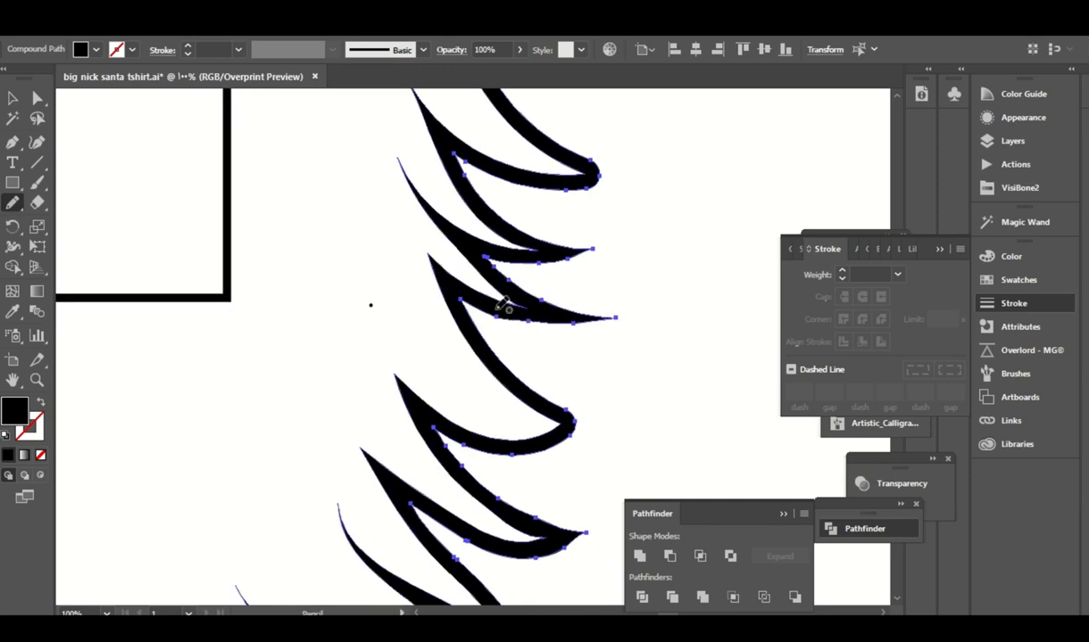
pyautogui.moveTo(503, 303); pyautogui.dragTo(619, 323)
# Redraw the second spike's lower edge to a point, then zoom out to the whole beard.
pyautogui.moveTo(519, 264); pyautogui.dragTo(592, 252)
pyautogui.scroll(1, 603, 233)
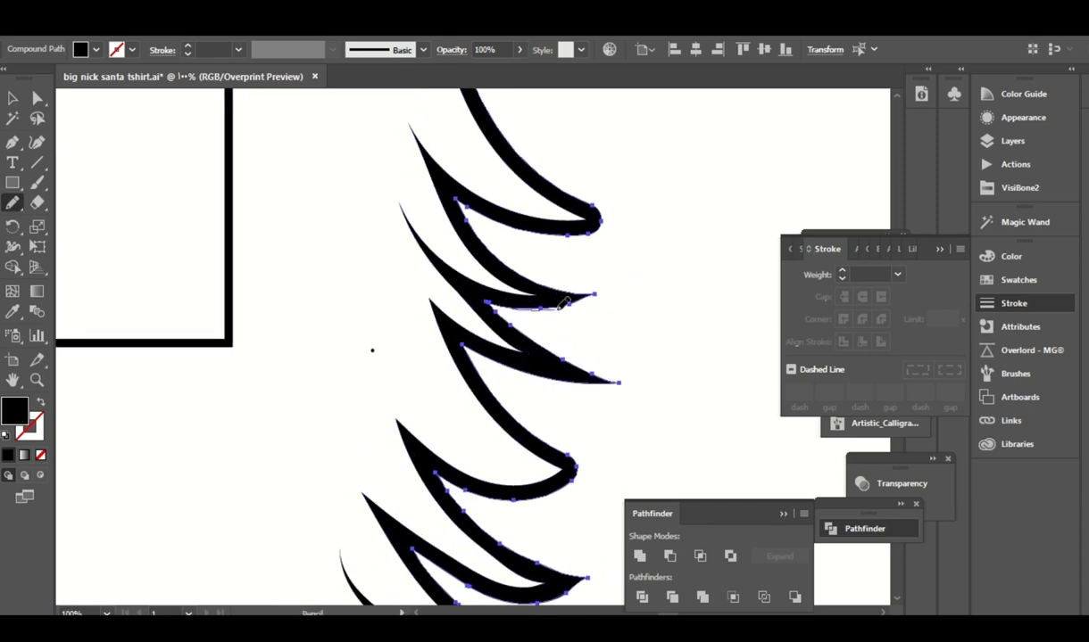
pyautogui.moveTo(488, 290); pyautogui.dragTo(590, 283)
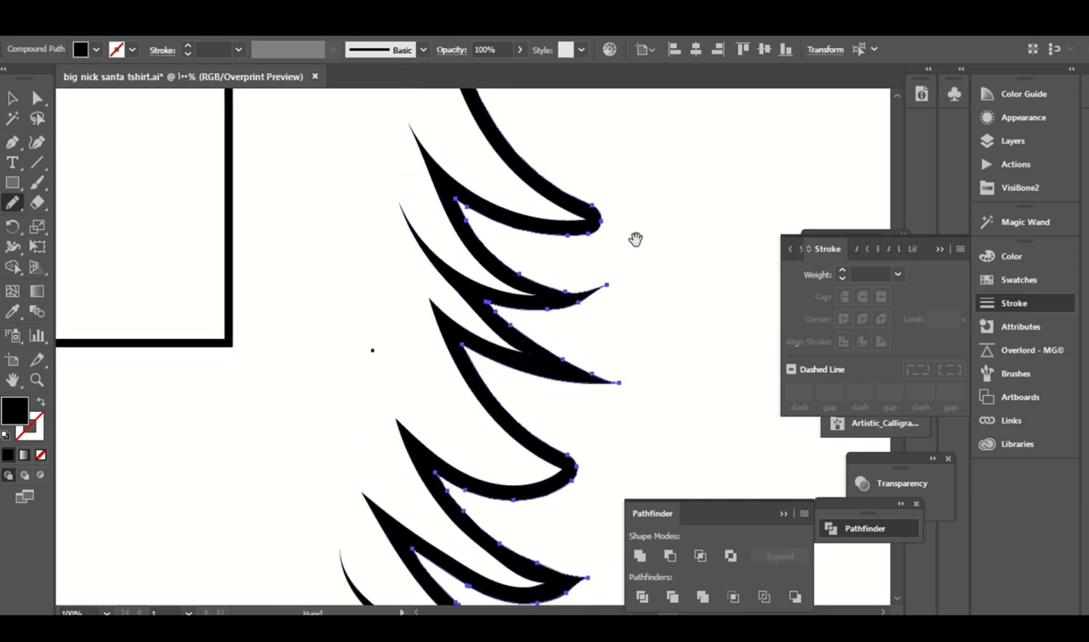
pyautogui.scroll(1, 635, 238)
pyautogui.moveTo(516, 316)
pyautogui.mouseDown()
pyautogui.moveTo(614, 327)
pyautogui.moveTo(549, 321)
pyautogui.mouseUp()
pyautogui.scroll(1, 639, 248)
pyautogui.hscroll(-2, 610, 210)
pyautogui.hscroll(-3, 513, 320)
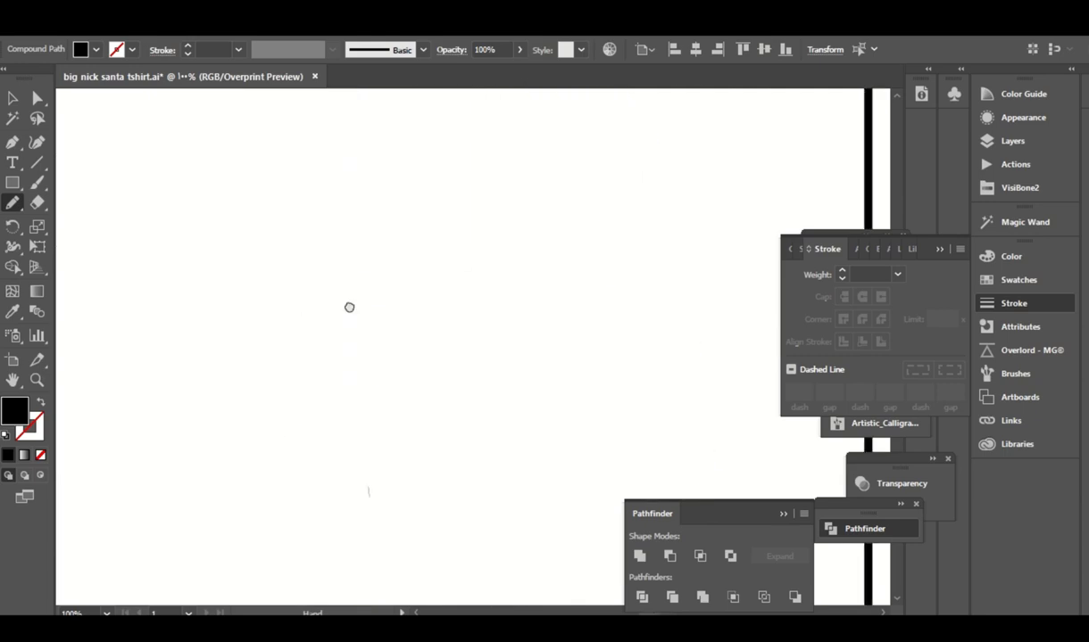
pyautogui.hscroll(3, 350, 306)
pyautogui.hotkey('ctrl', '-')
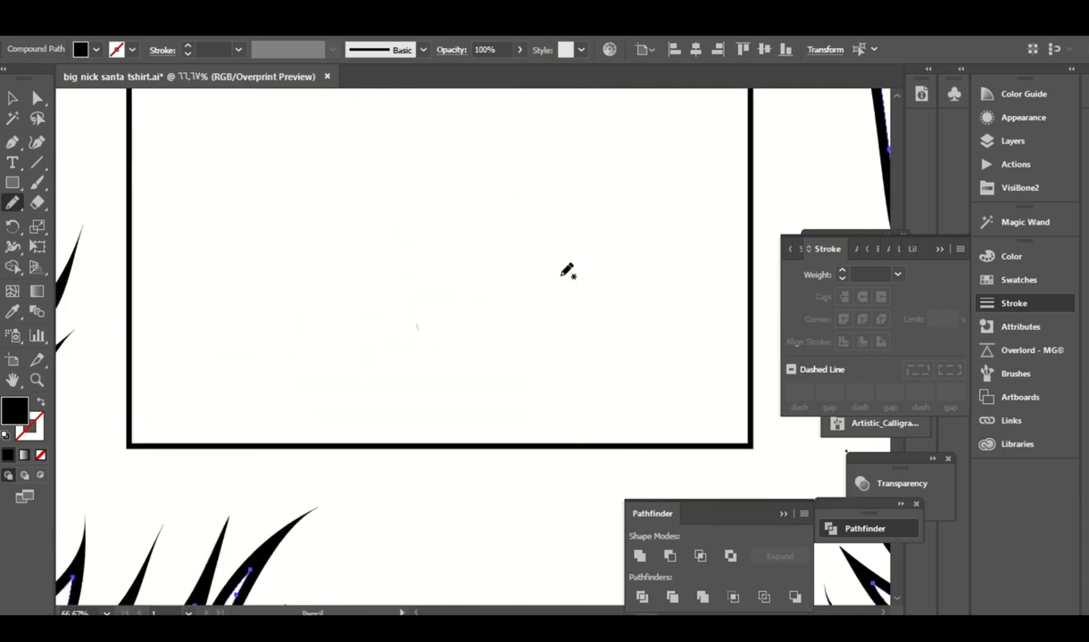
pyautogui.hotkey('ctrl', '-')
pyautogui.hotkey('ctrl', '-')
pyautogui.hotkey('ctrl', '-')
# Select the beard path and draw new tapered spikes on its lower-left edge.
pyautogui.press('a')
pyautogui.click(338, 315)
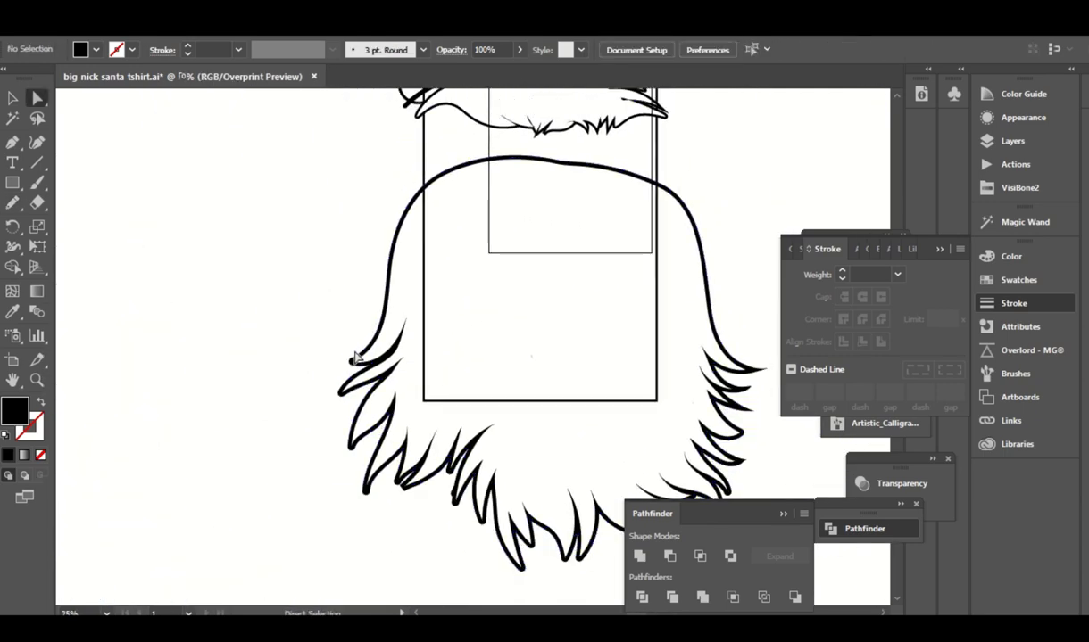
pyautogui.click(352, 359)
pyautogui.press('n')
pyautogui.moveTo(328, 367)
pyautogui.mouseDown()
pyautogui.moveTo(373, 366)
pyautogui.moveTo(364, 390)
pyautogui.mouseUp()
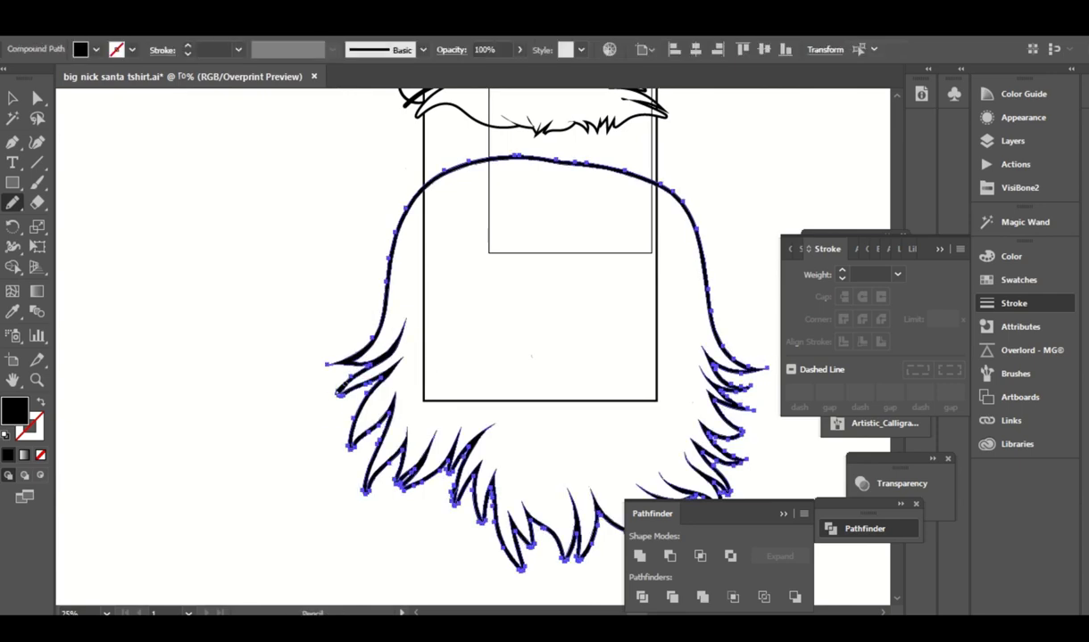
pyautogui.moveTo(395, 513); pyautogui.dragTo(360, 436)
pyautogui.moveTo(349, 399)
pyautogui.mouseDown()
pyautogui.moveTo(362, 410)
pyautogui.moveTo(419, 364)
pyautogui.moveTo(390, 348)
pyautogui.mouseUp()
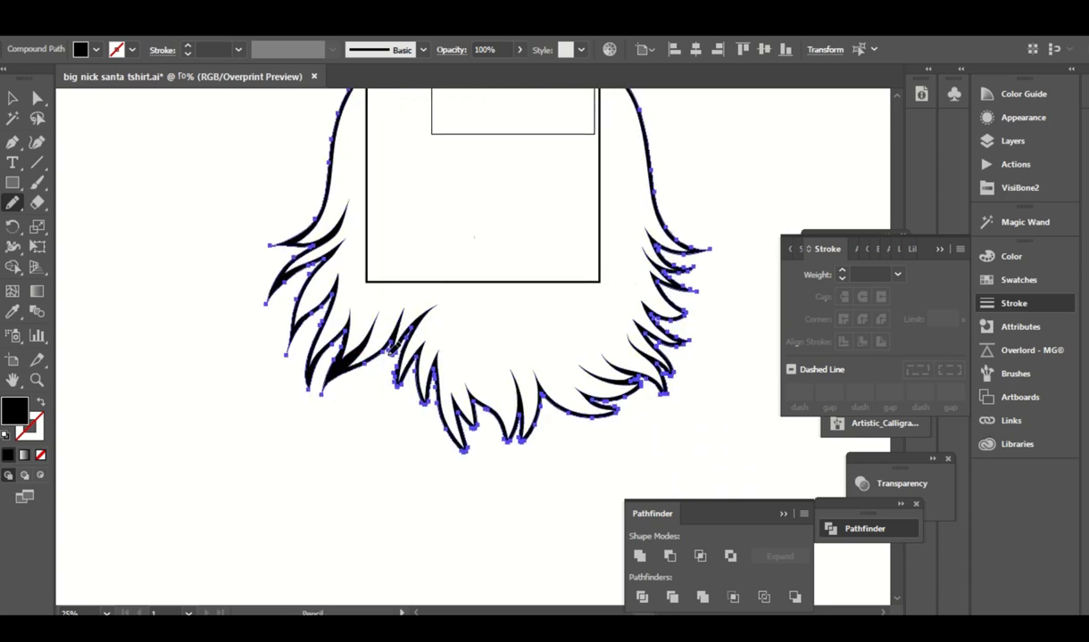
pyautogui.moveTo(409, 413); pyautogui.dragTo(334, 380)
# Lengthen one bottom beard spike's tip and add another black spike beside it.
pyautogui.moveTo(408, 433)
pyautogui.mouseDown()
pyautogui.moveTo(453, 370)
pyautogui.moveTo(415, 381)
pyautogui.mouseUp()
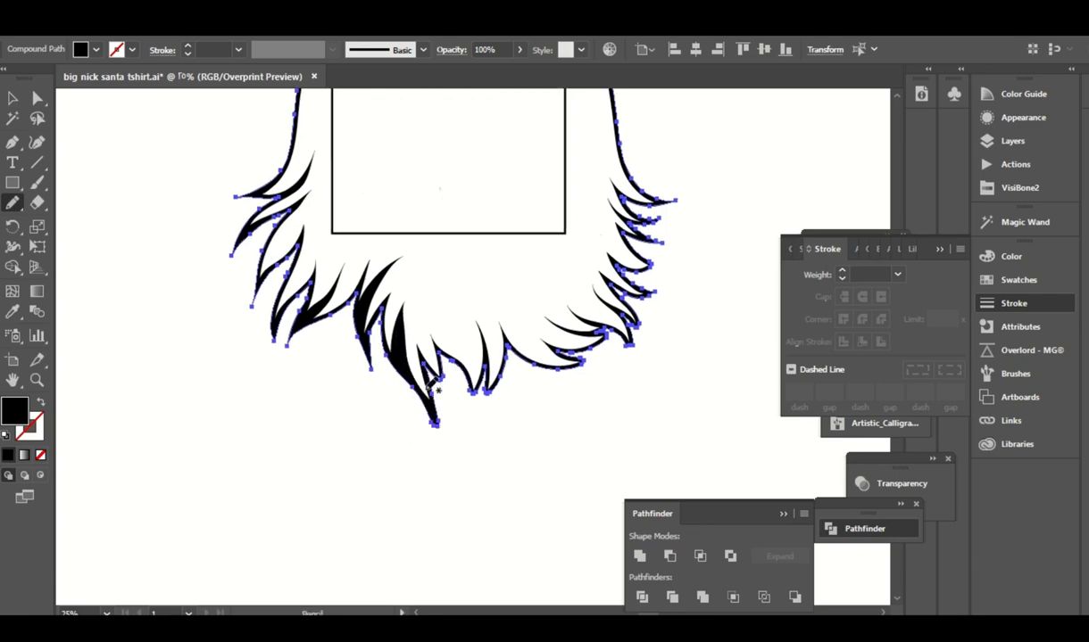
pyautogui.moveTo(436, 426)
pyautogui.mouseDown()
pyautogui.moveTo(439, 365)
pyautogui.moveTo(455, 368)
pyautogui.mouseUp()
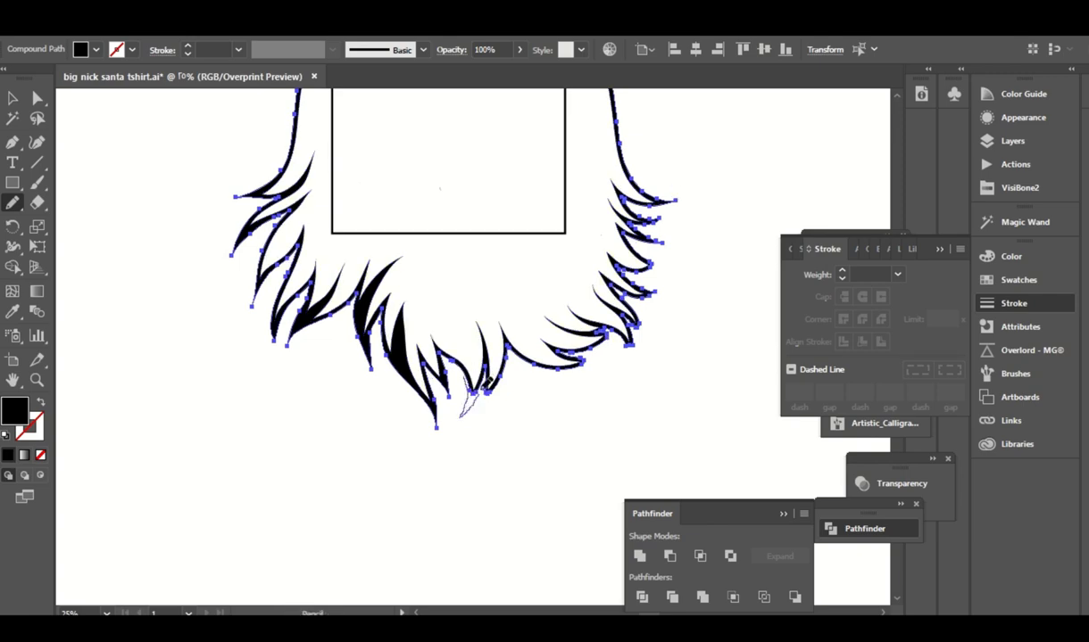
pyautogui.moveTo(464, 408); pyautogui.dragTo(480, 370)
pyautogui.hscroll(2, 542, 361)
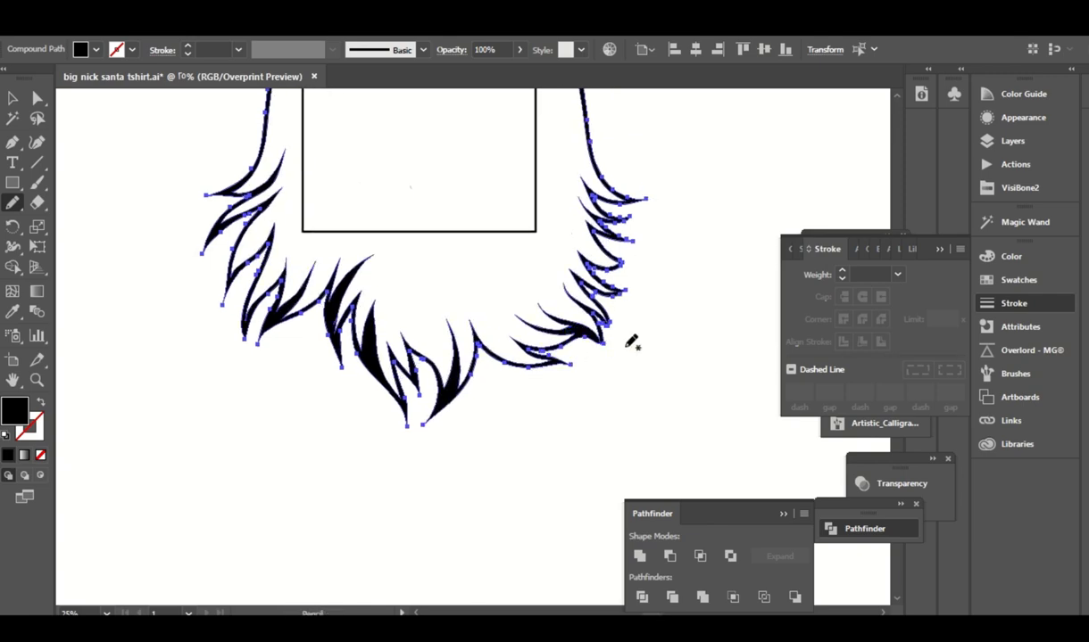
pyautogui.hscroll(2, 584, 339)
pyautogui.scroll(2, 589, 333)
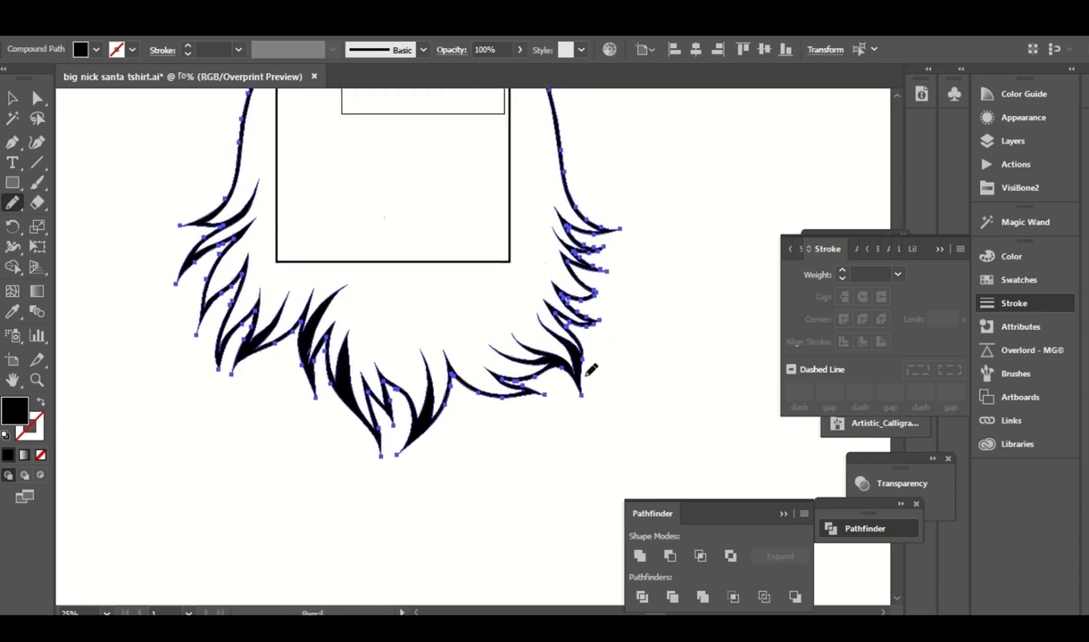
pyautogui.scroll(2, 571, 338)
# Draw three more tapered fur spikes along the beard's upper-right edge.
pyautogui.moveTo(604, 339)
pyautogui.mouseDown()
pyautogui.moveTo(580, 353)
pyautogui.moveTo(597, 317)
pyautogui.moveTo(599, 330)
pyautogui.mouseUp()
pyautogui.scroll(2, 618, 308)
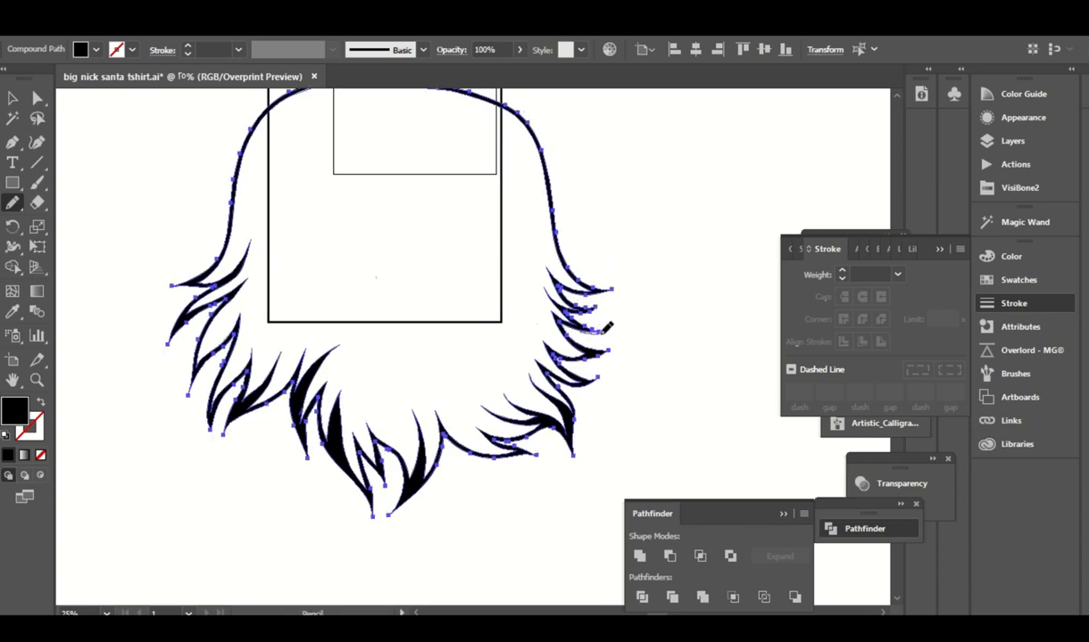
pyautogui.scroll(1, 598, 339)
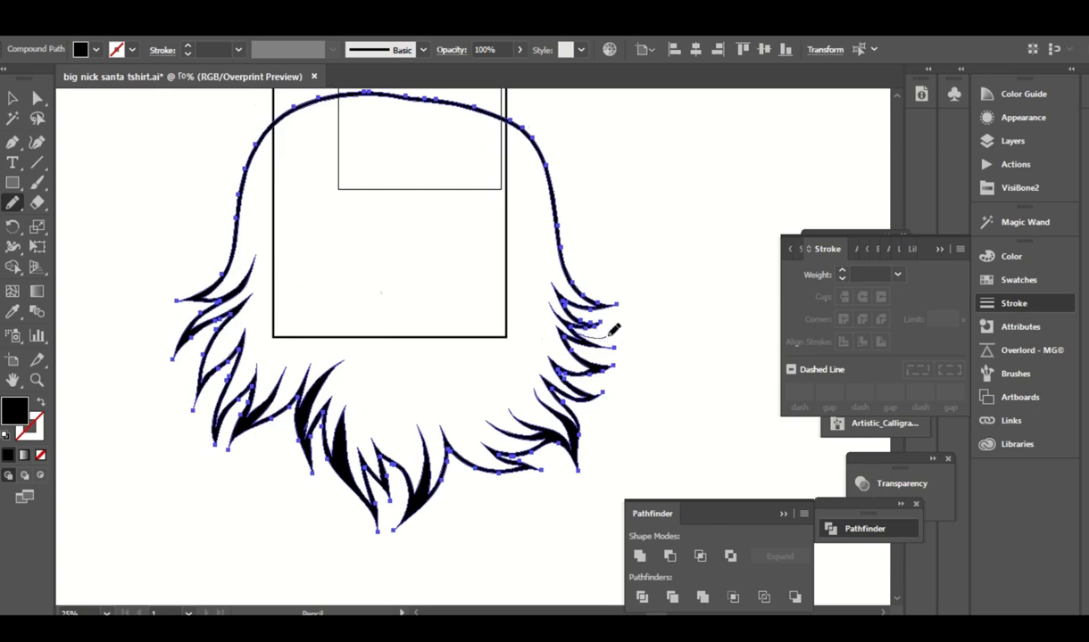
pyautogui.moveTo(610, 333); pyautogui.dragTo(598, 327)
pyautogui.scroll(1, 615, 279)
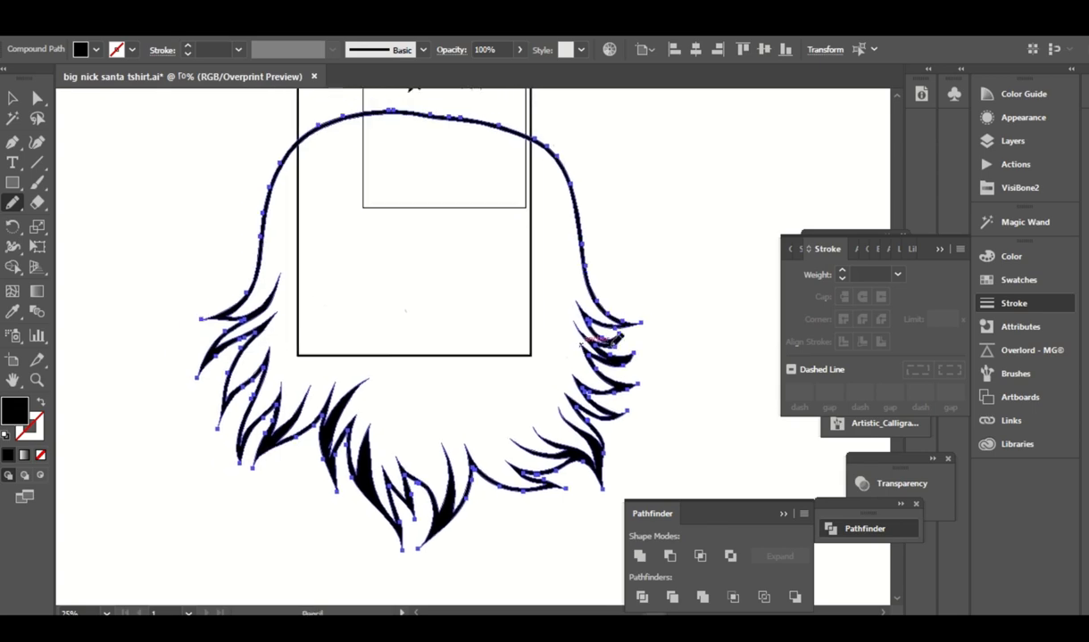
pyautogui.scroll(1, 638, 312)
pyautogui.moveTo(644, 332); pyautogui.dragTo(641, 334)
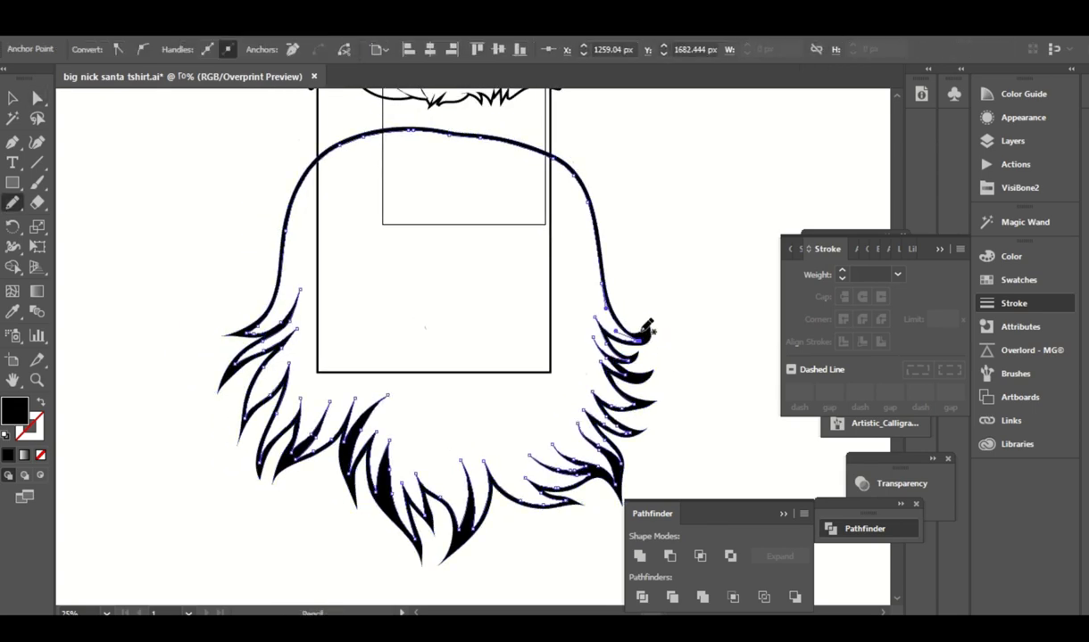
# Move the beard up so it sits under the mustache.
pyautogui.hotkey('ctrl', '-')
pyautogui.hotkey('ctrl', '-')
pyautogui.hotkey('ctrl', '-')
pyautogui.hotkey('ctrl', '-')
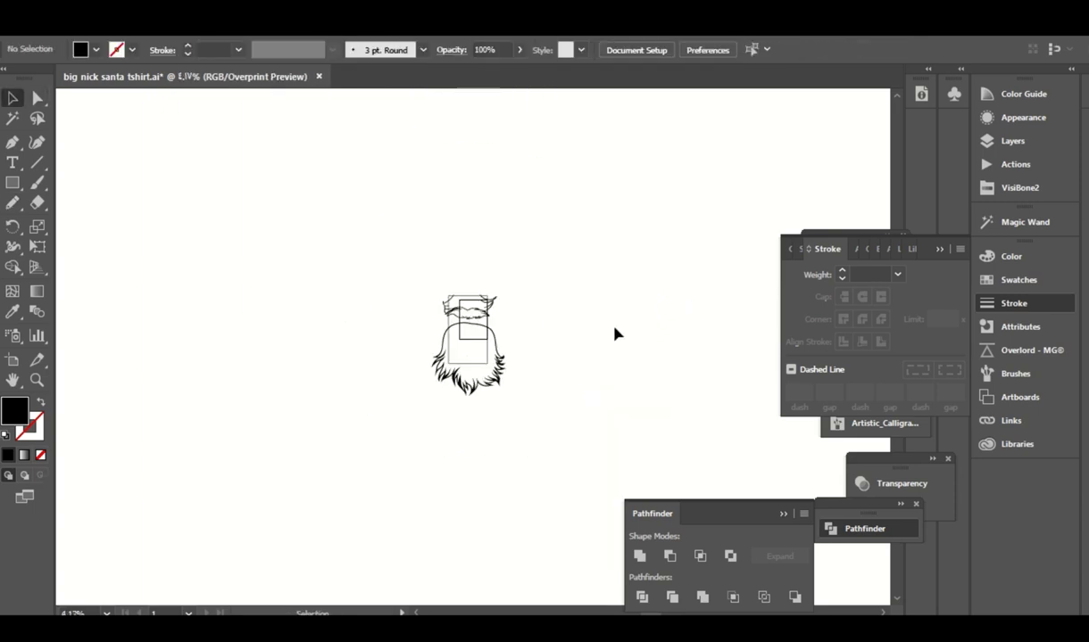
pyautogui.hotkey('ctrl', '+')
pyautogui.hotkey('ctrl', '+')
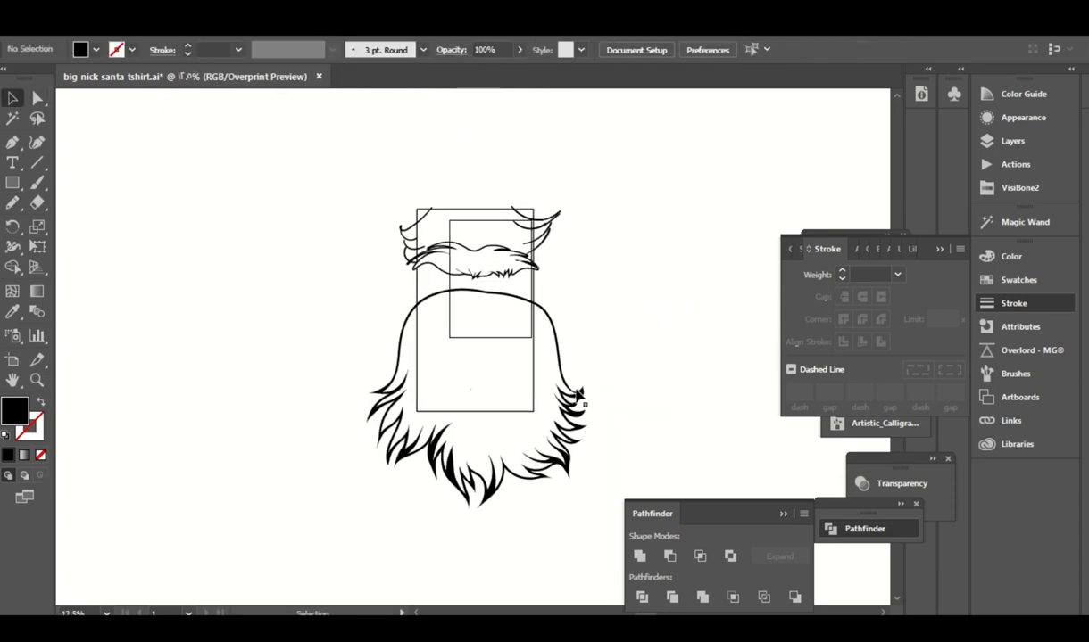
pyautogui.moveTo(572, 399)
pyautogui.mouseDown()
pyautogui.moveTo(576, 369)
pyautogui.moveTo(586, 404)
pyautogui.mouseUp()
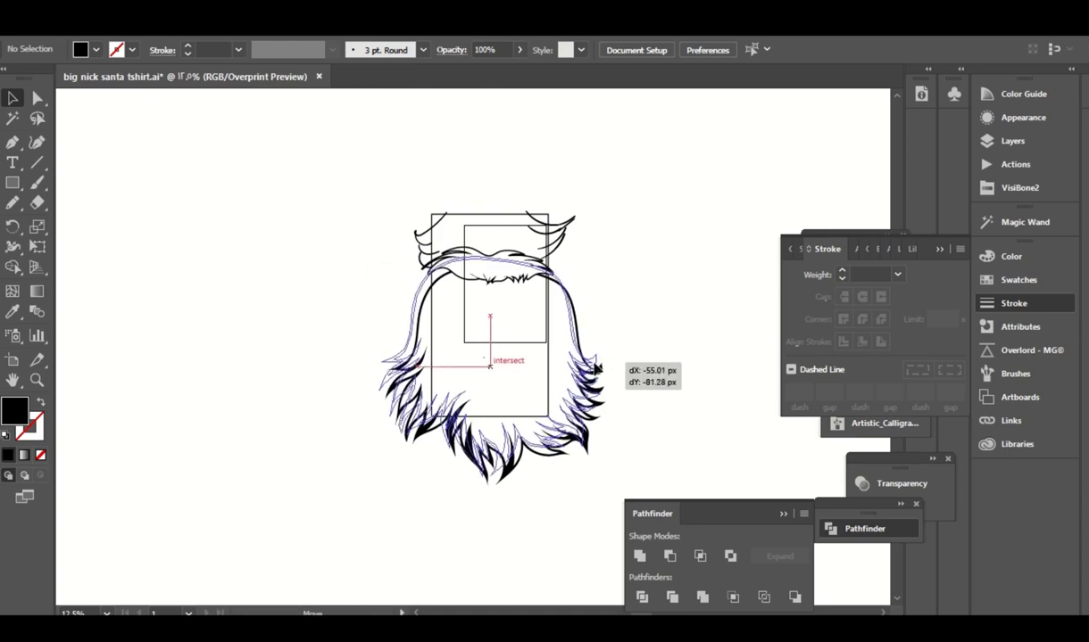
# Add a new layer and set the Paintbrush to a 5 pt black stroke with no fill.
pyautogui.click(1010, 141)
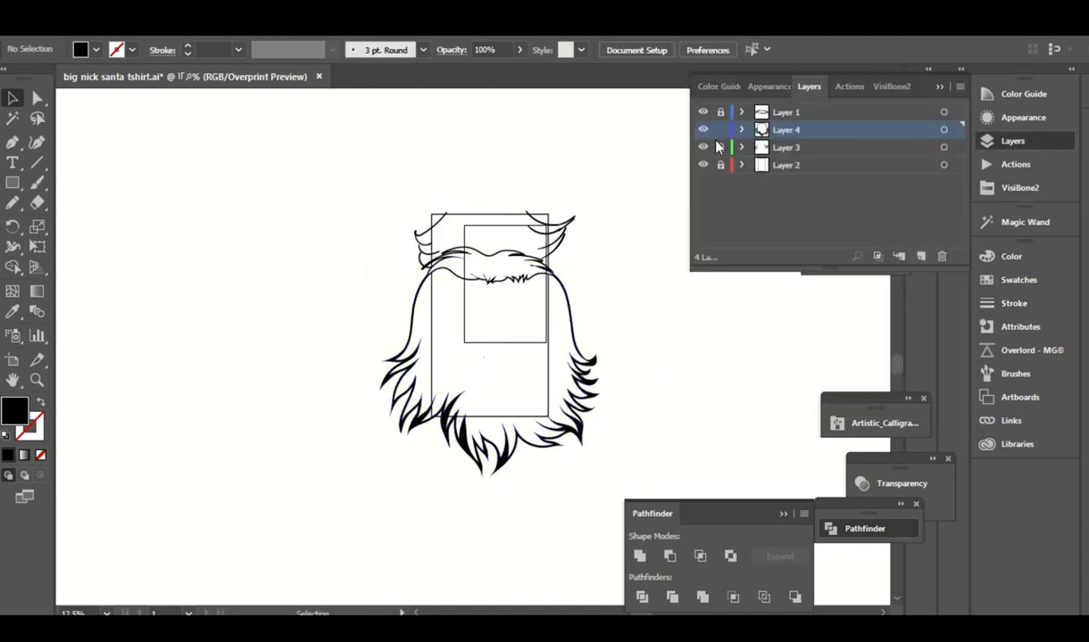
pyautogui.click(922, 257)
pyautogui.click(37, 182)
pyautogui.click(374, 49)
pyautogui.click(238, 49)
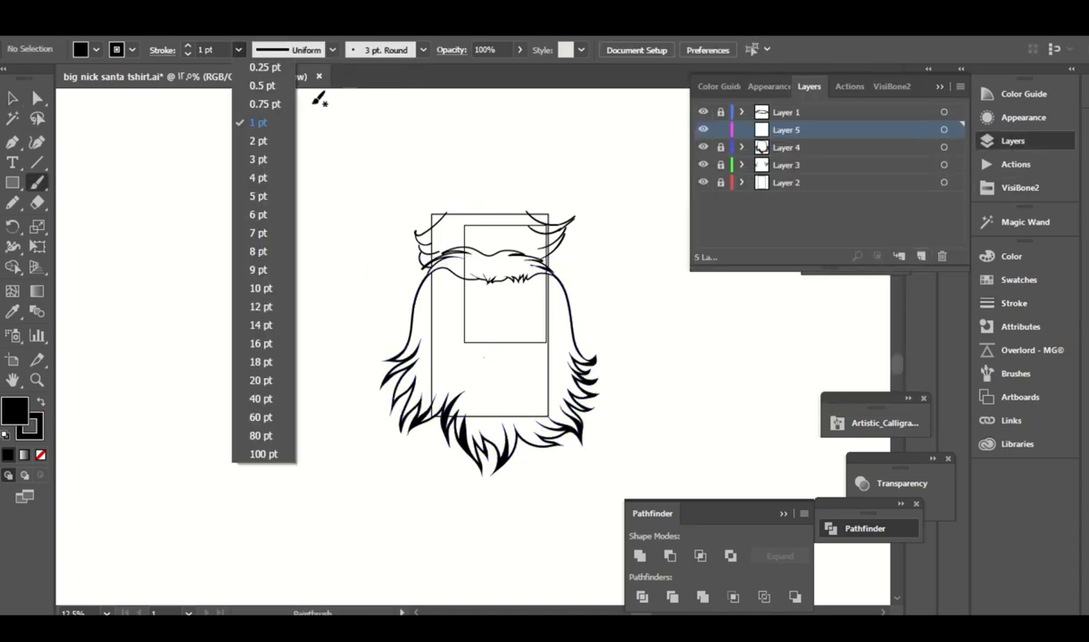
pyautogui.click(257, 195)
pyautogui.hotkey('ctrl', '+')
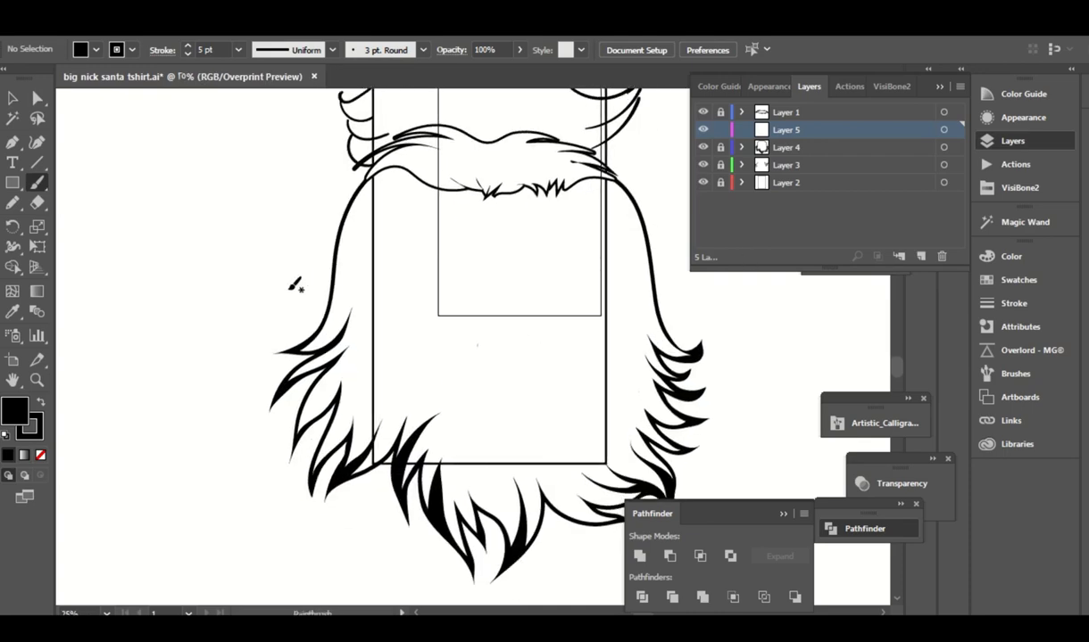
pyautogui.moveTo(295, 284); pyautogui.dragTo(303, 337)
pyautogui.press('/')
# Paint black hair strands through the upper beard and under the mustache.
pyautogui.moveTo(447, 312); pyautogui.dragTo(441, 284)
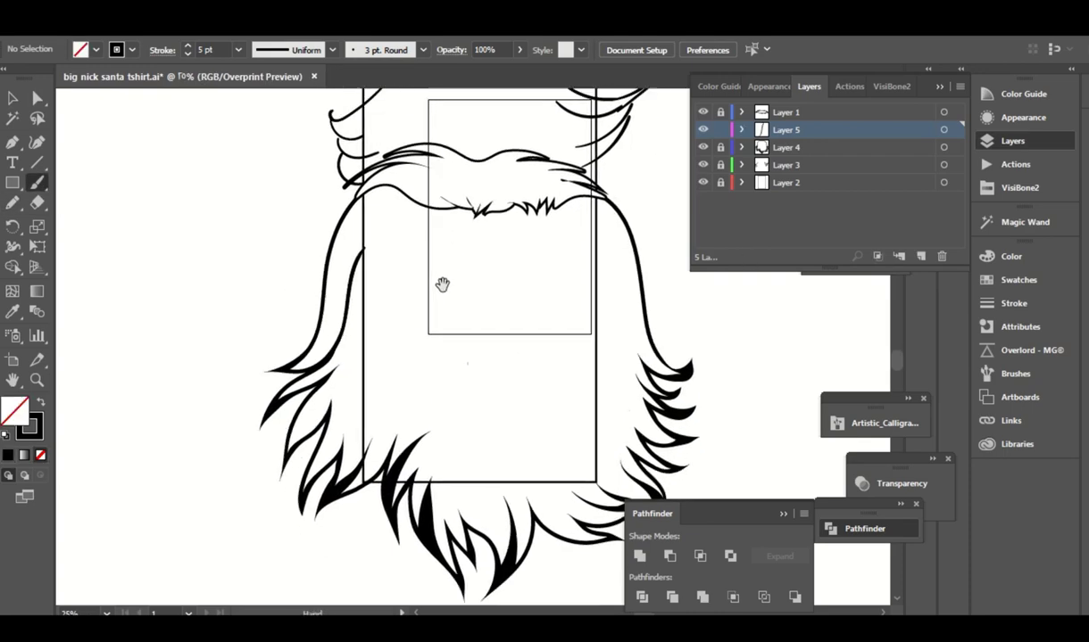
pyautogui.moveTo(367, 262); pyautogui.dragTo(370, 312)
pyautogui.scroll(-1, 334, 393)
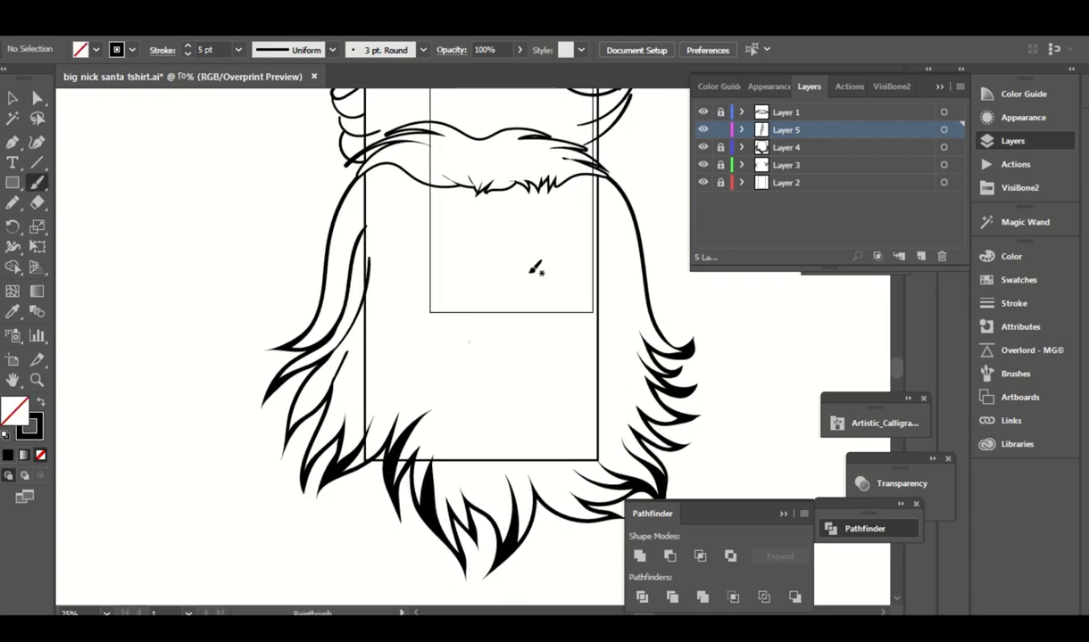
pyautogui.scroll(-1, 535, 270)
pyautogui.moveTo(437, 179); pyautogui.dragTo(407, 209)
pyautogui.moveTo(418, 153); pyautogui.dragTo(357, 167)
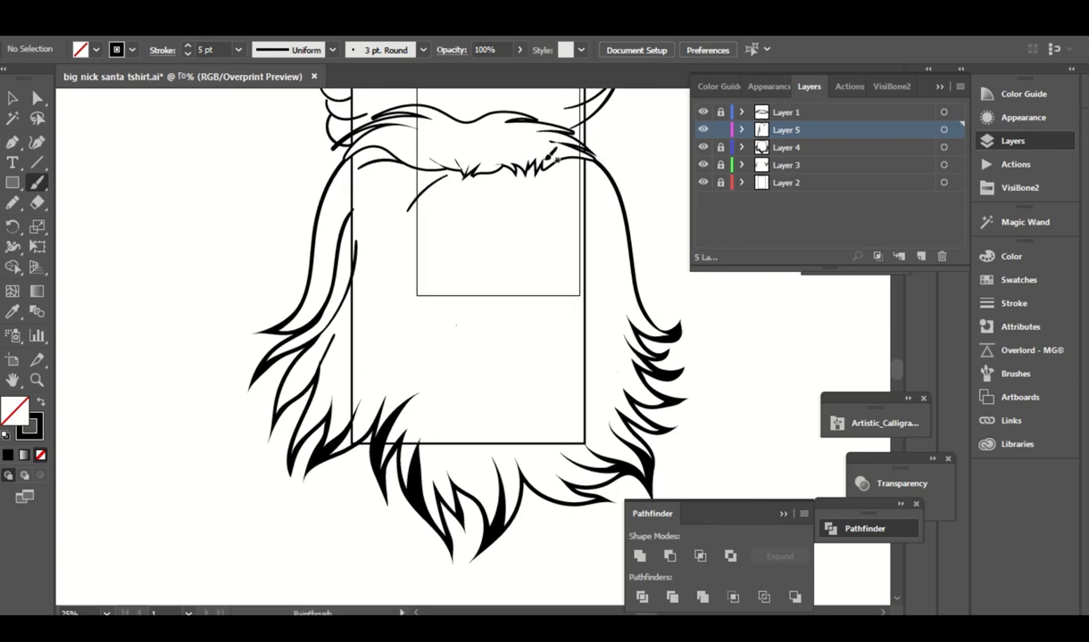
pyautogui.moveTo(468, 172); pyautogui.dragTo(531, 208)
pyautogui.moveTo(533, 171); pyautogui.dragTo(545, 162)
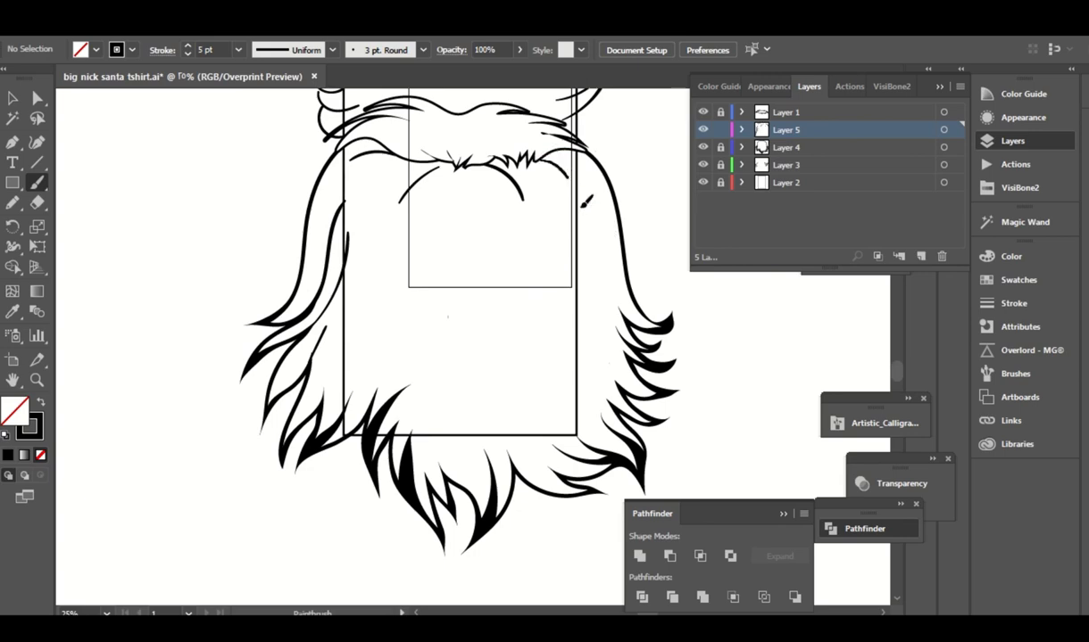
pyautogui.moveTo(669, 293)
pyautogui.mouseDown()
pyautogui.moveTo(630, 226)
pyautogui.moveTo(629, 266)
pyautogui.moveTo(579, 201)
pyautogui.mouseUp()
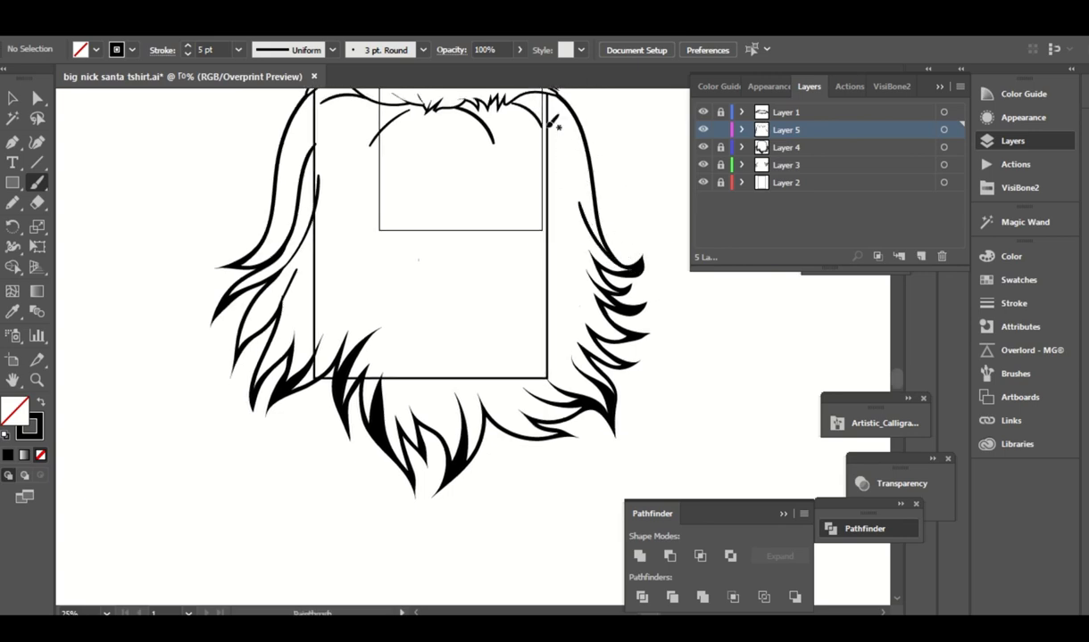
# Paint strands along the beard's right edge and rising through the lower beard.
pyautogui.moveTo(661, 212); pyautogui.dragTo(665, 190)
pyautogui.moveTo(576, 257); pyautogui.dragTo(641, 306)
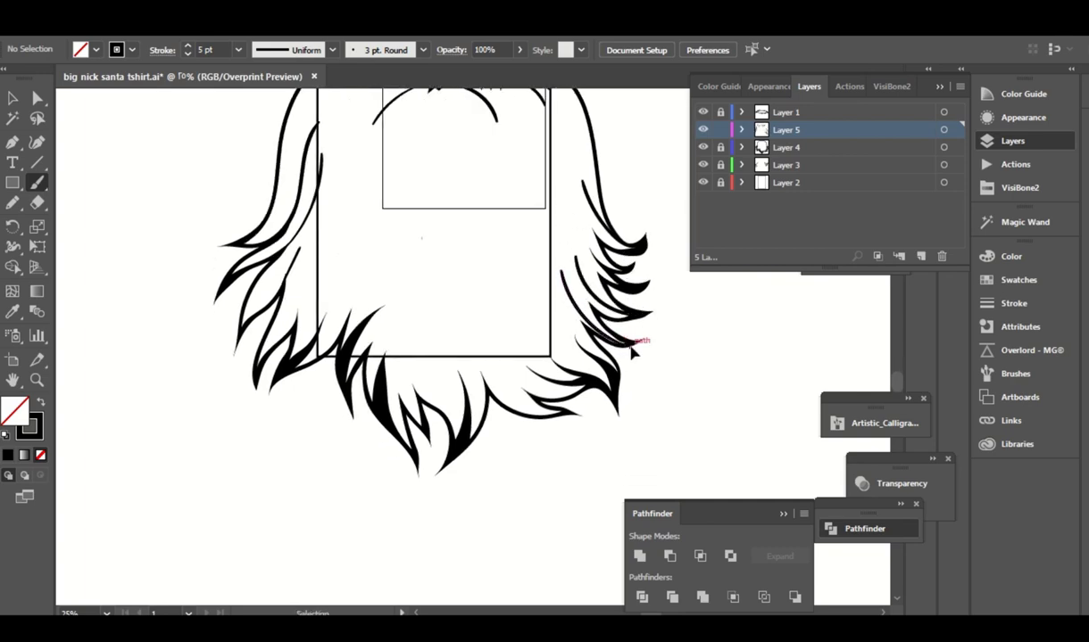
pyautogui.moveTo(630, 345); pyautogui.dragTo(584, 309)
pyautogui.moveTo(553, 353); pyautogui.dragTo(533, 286)
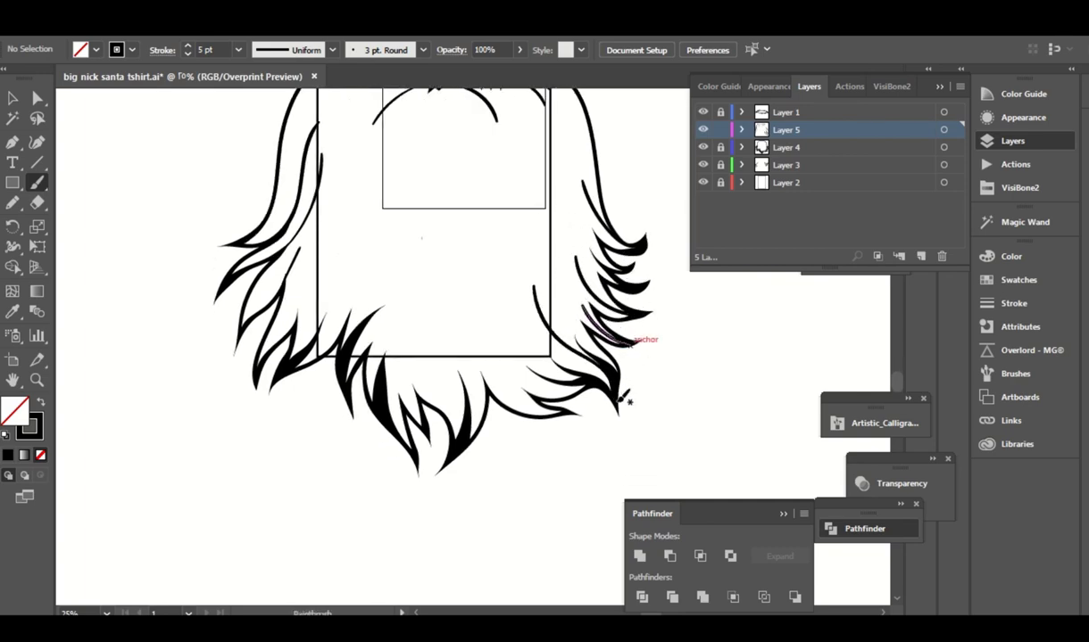
pyautogui.moveTo(582, 335); pyautogui.dragTo(600, 336)
pyautogui.moveTo(596, 384); pyautogui.dragTo(505, 337)
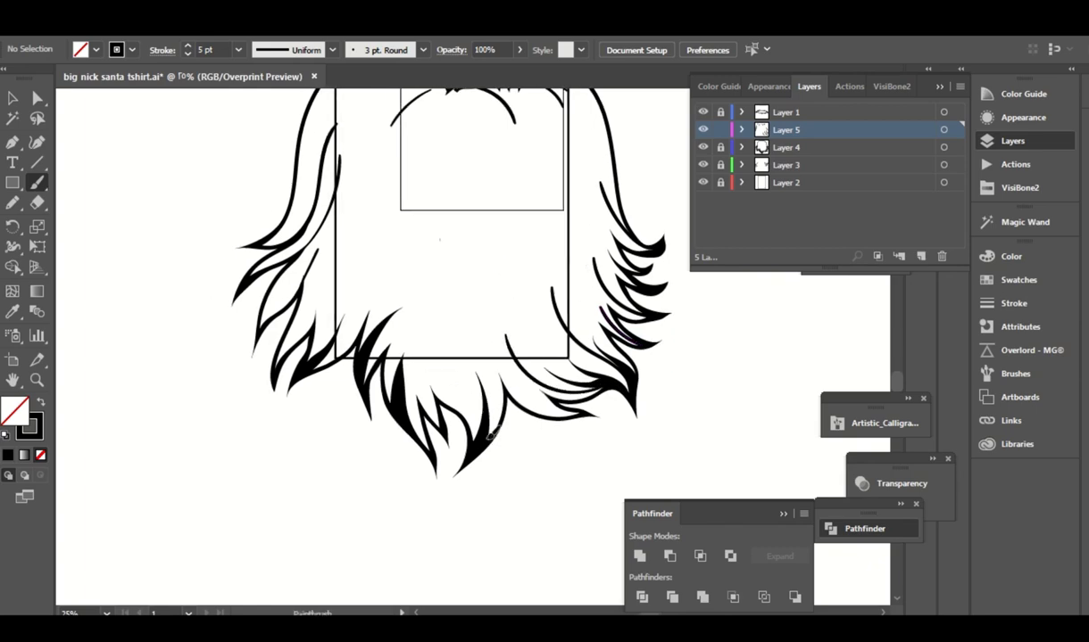
pyautogui.moveTo(491, 434); pyautogui.dragTo(466, 302)
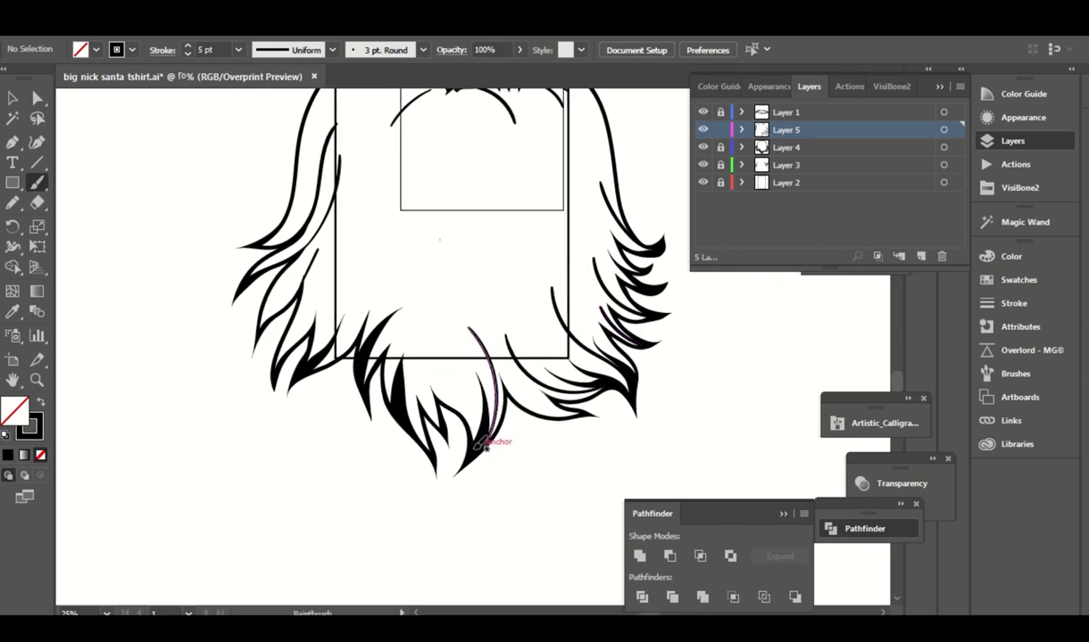
pyautogui.moveTo(451, 417); pyautogui.dragTo(426, 288)
# Redraw the long lower-beard strand and add another in the lower middle beard.
pyautogui.moveTo(415, 221); pyautogui.dragTo(469, 279)
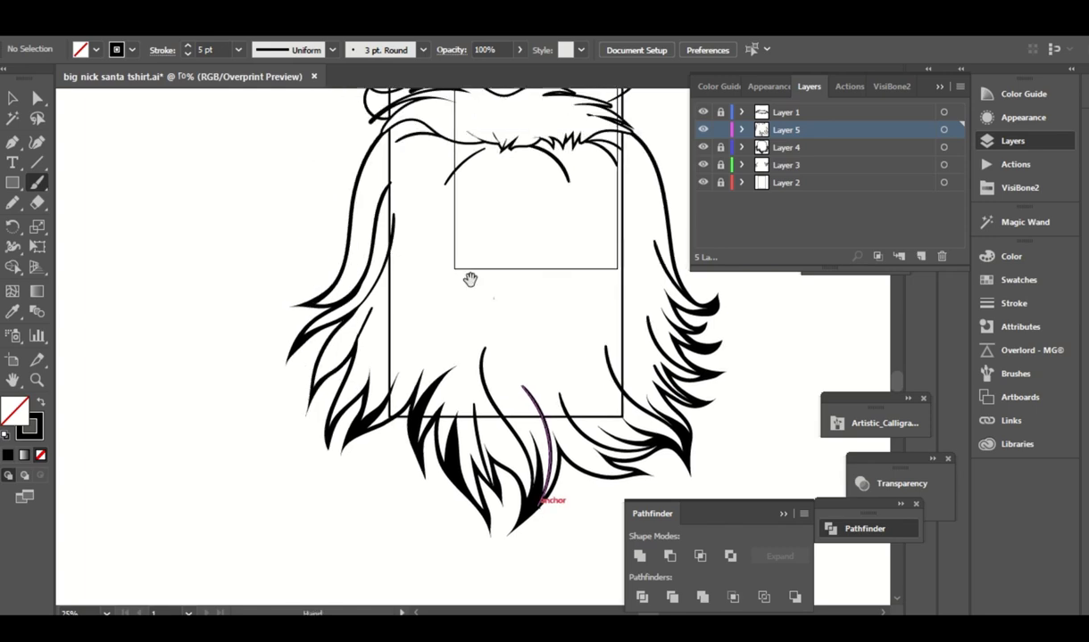
pyautogui.hotkey('ctrl', 'z')
pyautogui.moveTo(398, 406); pyautogui.dragTo(448, 266)
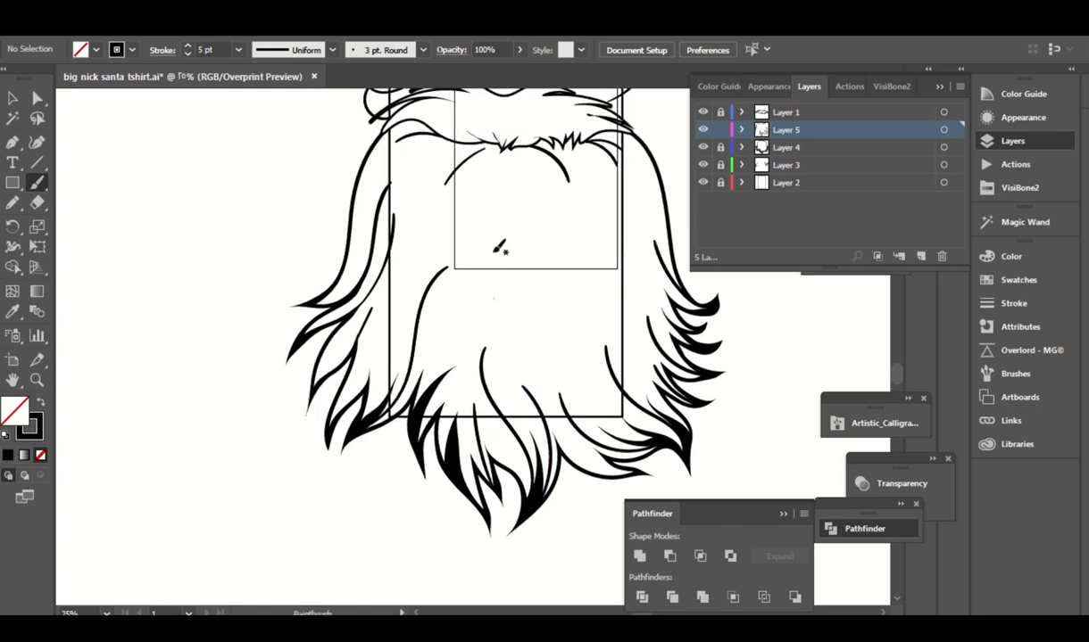
pyautogui.moveTo(369, 406); pyautogui.dragTo(388, 268)
pyautogui.scroll(3, 558, 236)
pyautogui.hscroll(3, 559, 235)
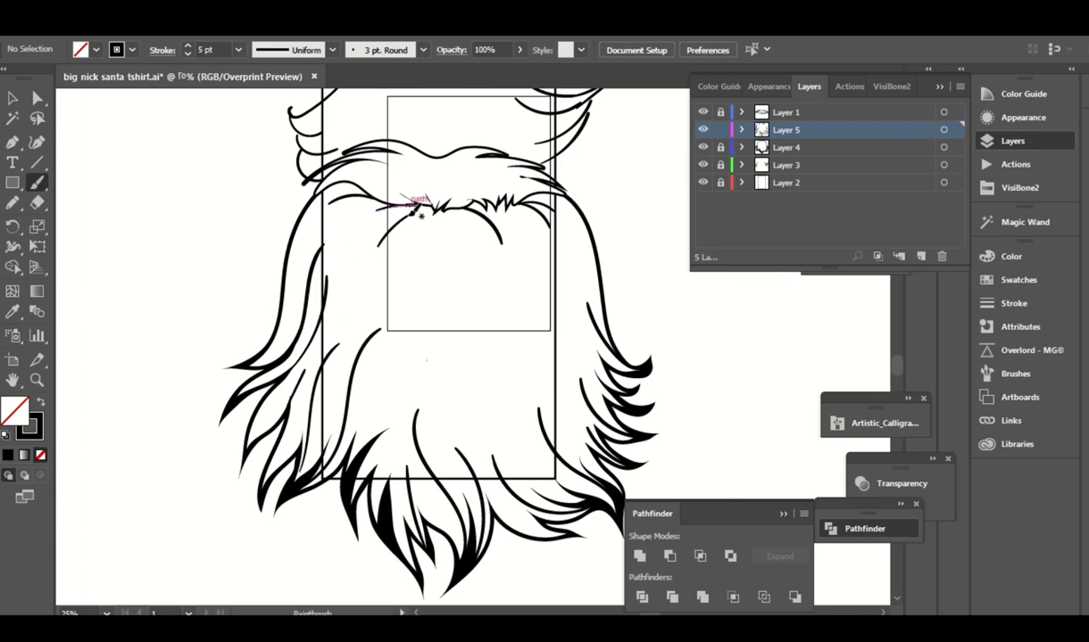
pyautogui.moveTo(326, 253); pyautogui.dragTo(362, 286)
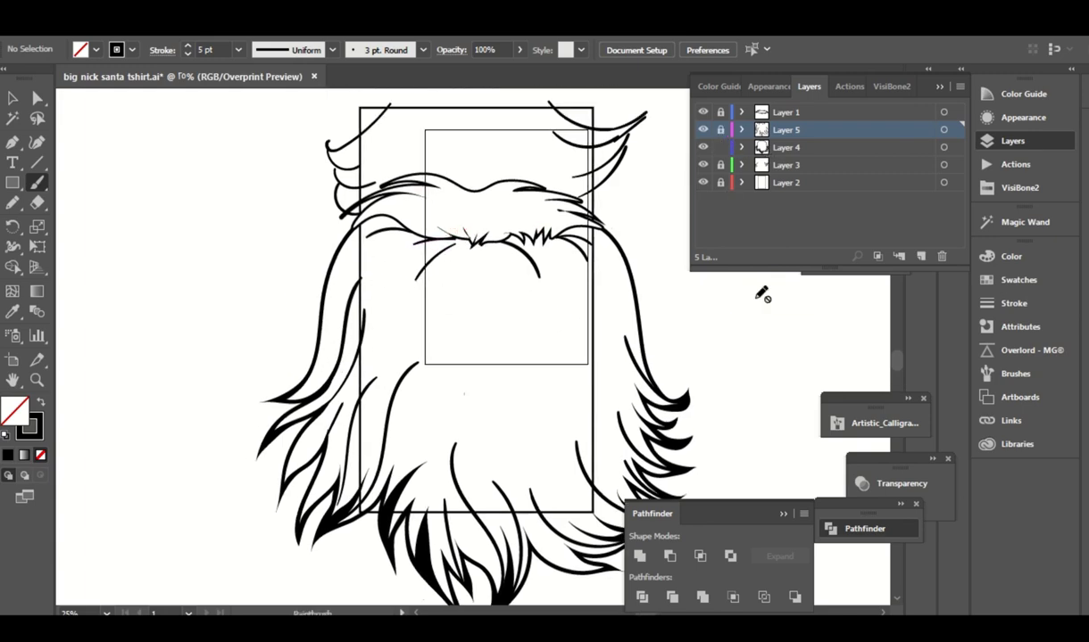
pyautogui.scroll(2, 794, 321)
pyautogui.scroll(2, 540, 235)
# Fill the right fur outline with cyan from the swatches.
pyautogui.press('a')
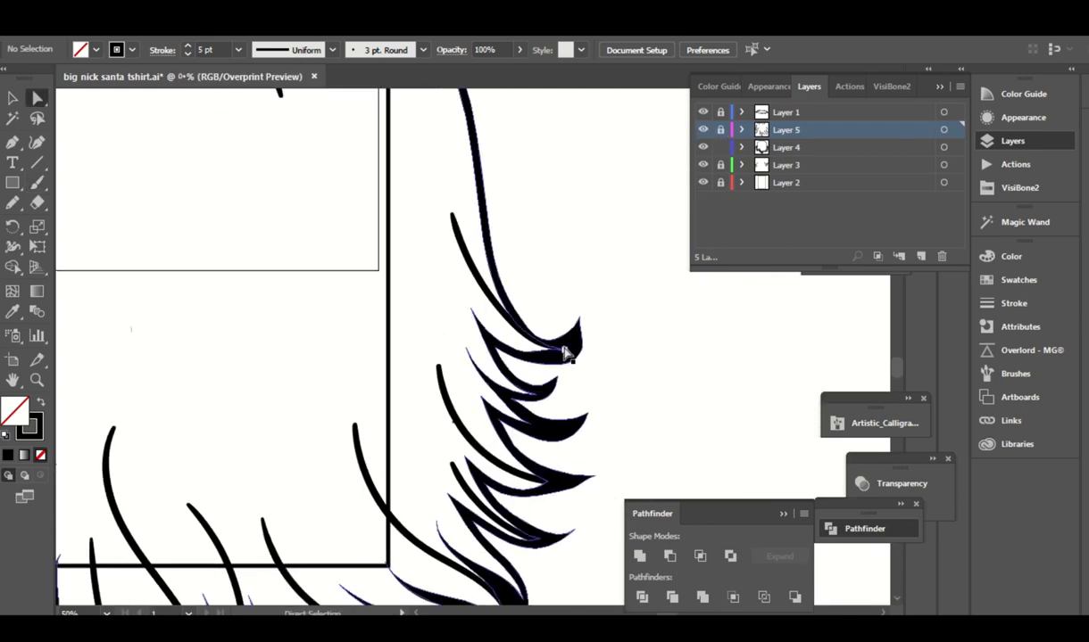
pyautogui.click(578, 332)
pyautogui.click(1012, 303)
pyautogui.click(1018, 279)
pyautogui.click(871, 301)
pyautogui.click(770, 167)
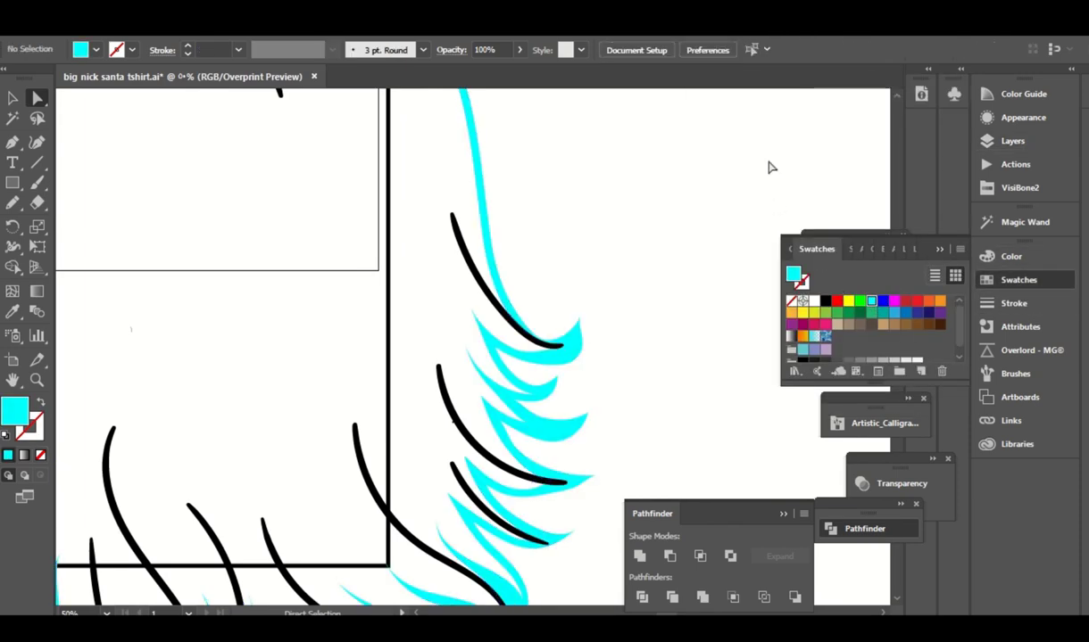
# Select the cyan fur group and redraw one spike's edge with the Pencil.
pyautogui.hotkey('ctrl', '+')
pyautogui.click(589, 321)
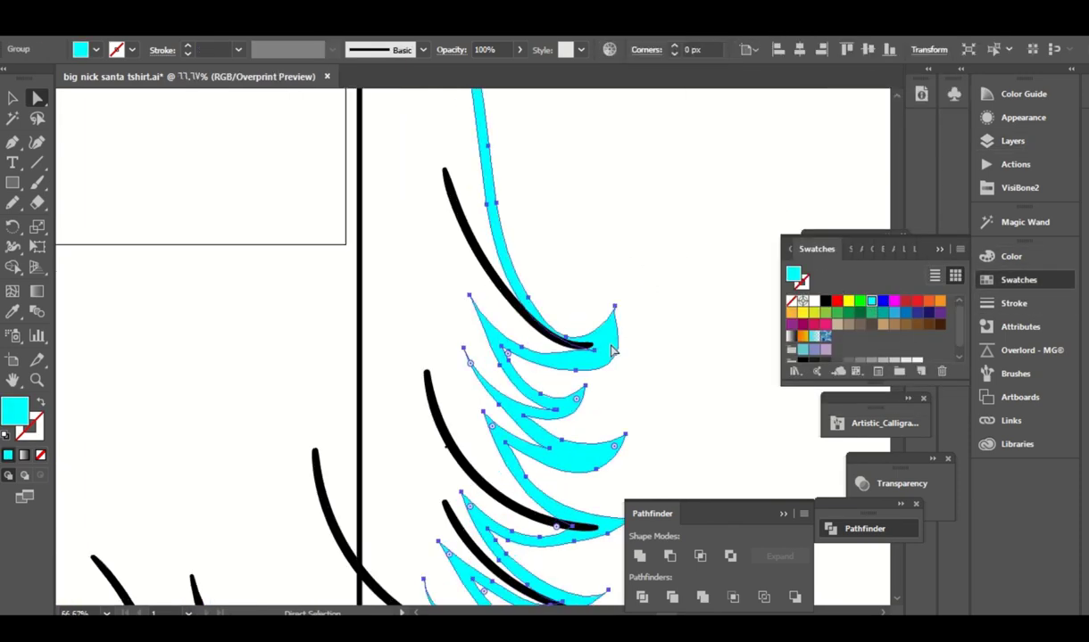
pyautogui.press('n')
pyautogui.keyDown('ctrl'); pyautogui.click(571, 348); pyautogui.keyUp('ctrl')
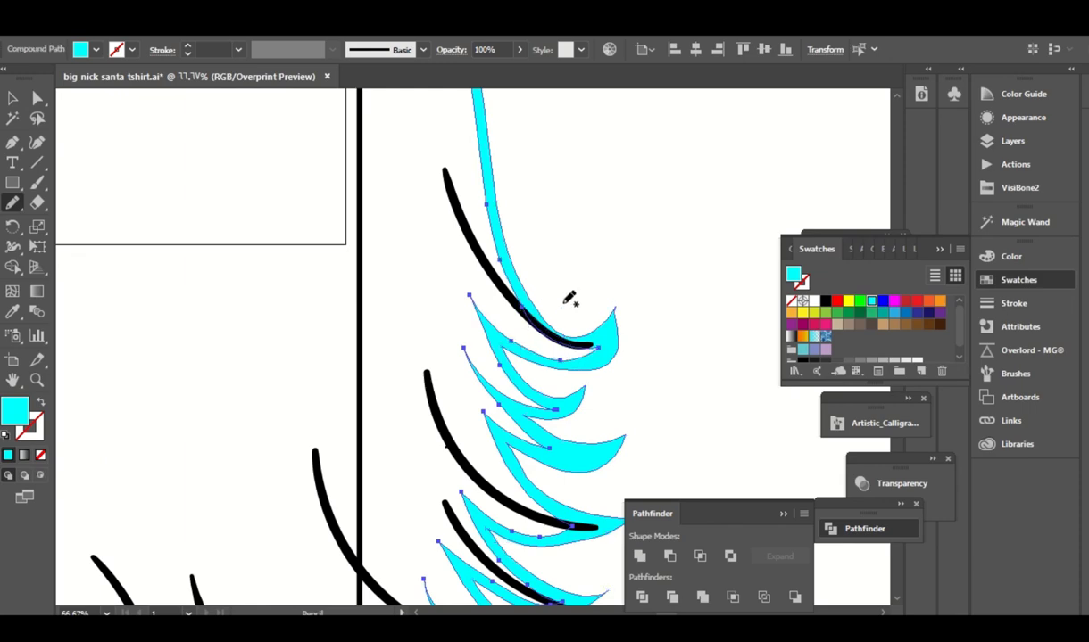
pyautogui.keyDown('ctrl'); pyautogui.click(529, 357); pyautogui.keyUp('ctrl')
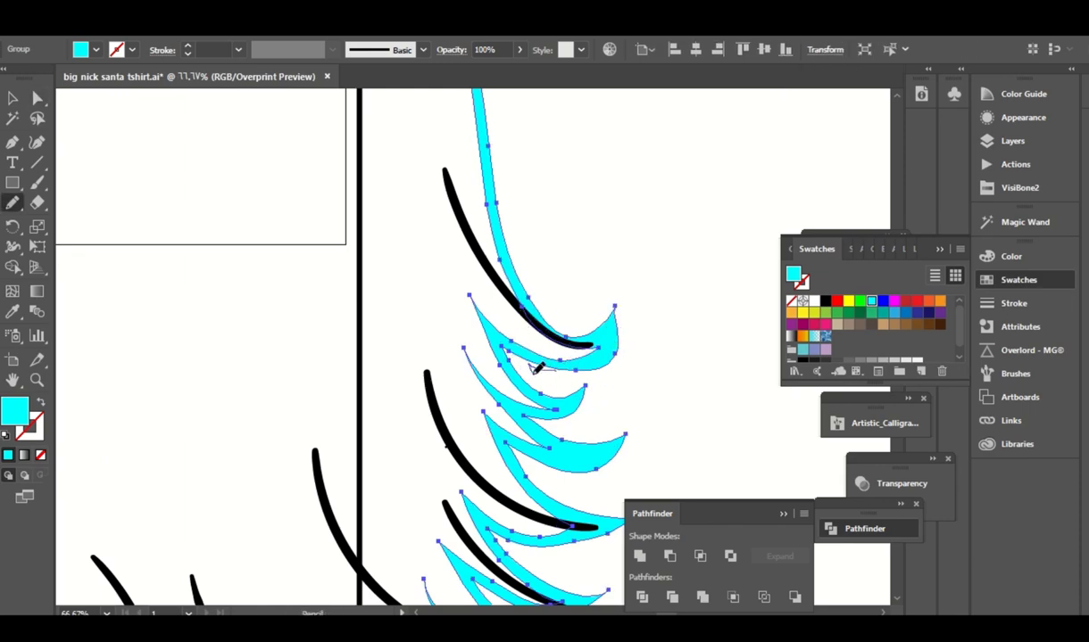
pyautogui.keyDown('ctrl'); pyautogui.click(563, 379); pyautogui.keyUp('ctrl')
pyautogui.keyDown('ctrl'); pyautogui.click(525, 357); pyautogui.keyUp('ctrl')
pyautogui.moveTo(565, 370); pyautogui.dragTo(568, 382)
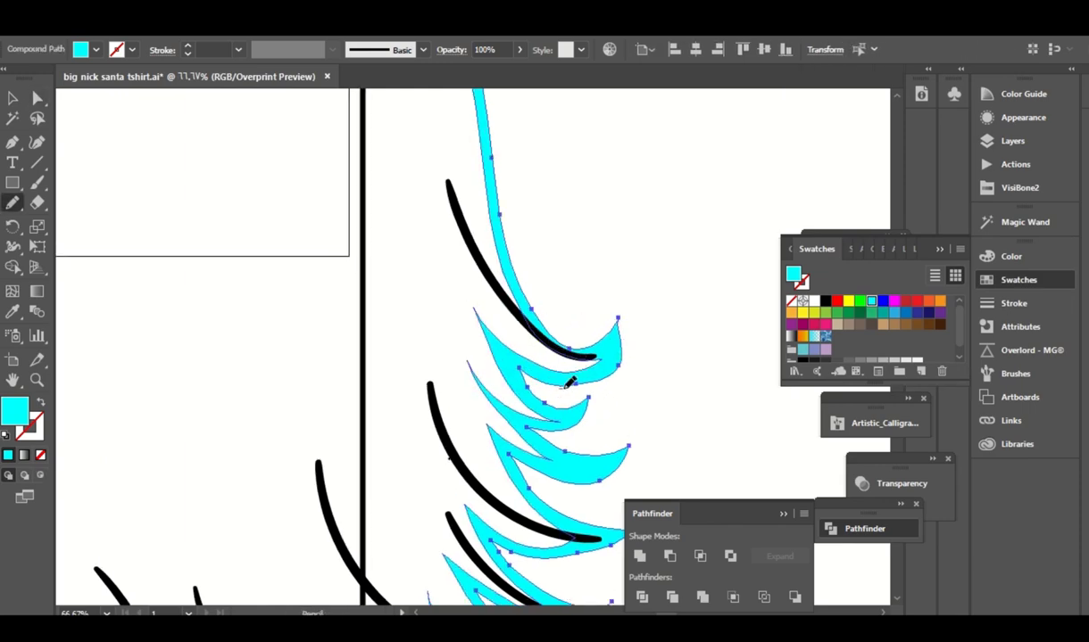
# Inspect a cyan flame piece's anchor points with Direct Selection.
pyautogui.scroll(-3, 571, 379)
pyautogui.scroll(-2, 567, 362)
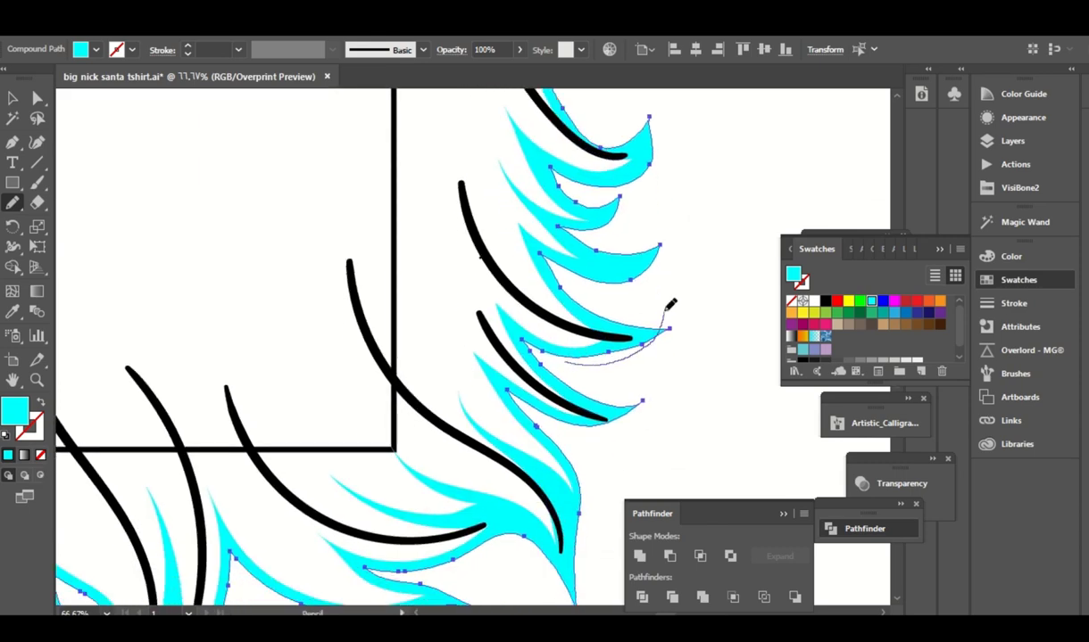
pyautogui.scroll(-2, 643, 348)
pyautogui.scroll(-1, 629, 372)
pyautogui.scroll(-2, 594, 410)
pyautogui.hscroll(-2, 593, 410)
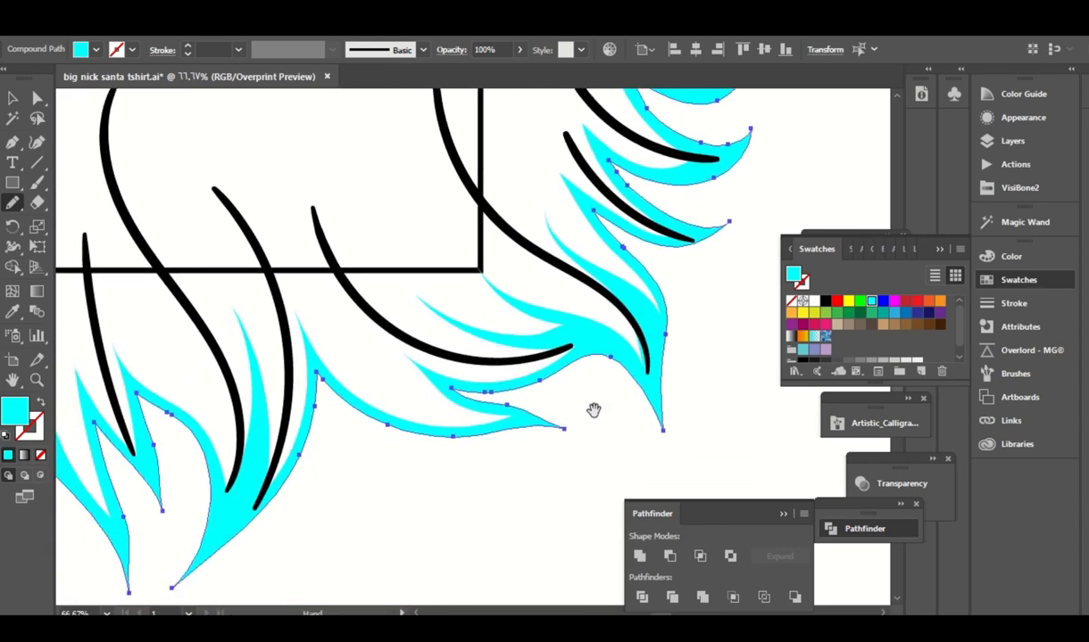
pyautogui.scroll(-1, 594, 409)
pyautogui.hscroll(-2, 593, 410)
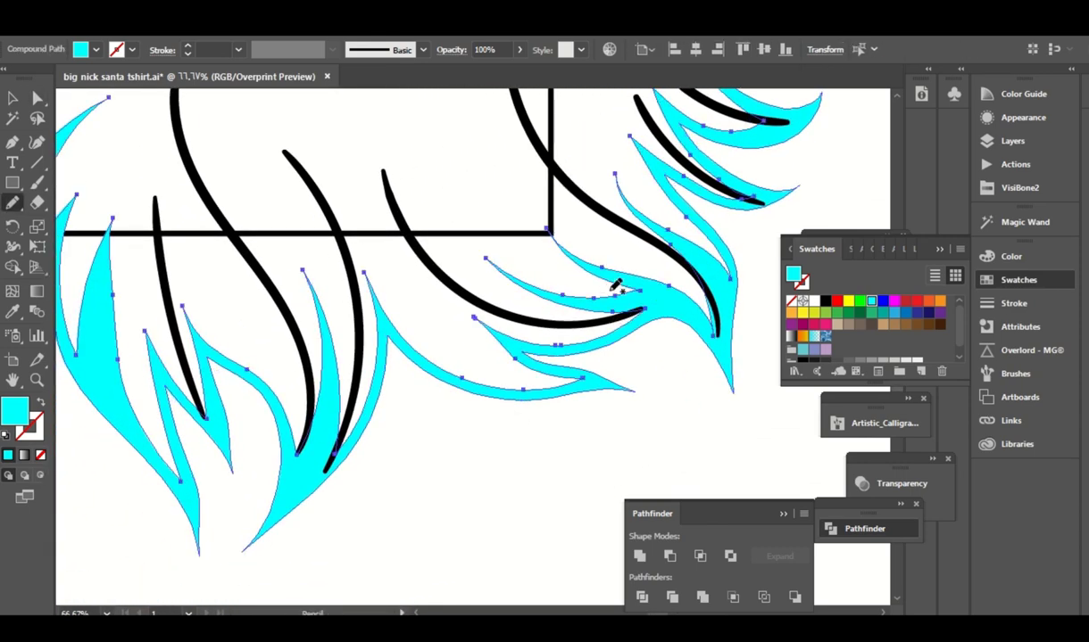
pyautogui.hscroll(-3, 421, 390)
pyautogui.scroll(-1, 452, 433)
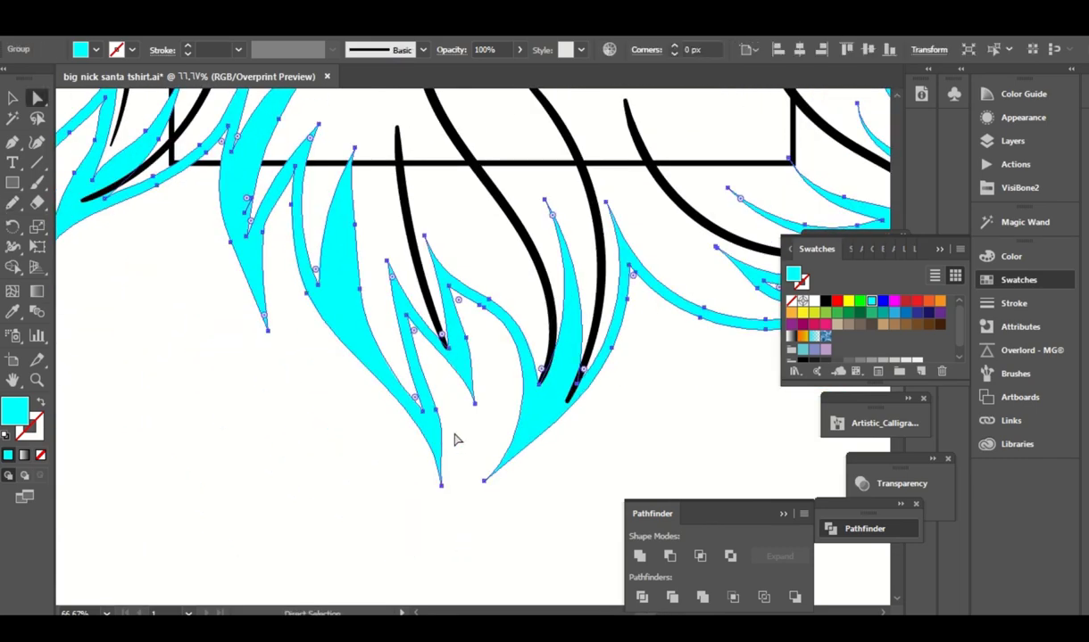
pyautogui.press('a')
pyautogui.scroll(2, 408, 359)
pyautogui.click(368, 374)
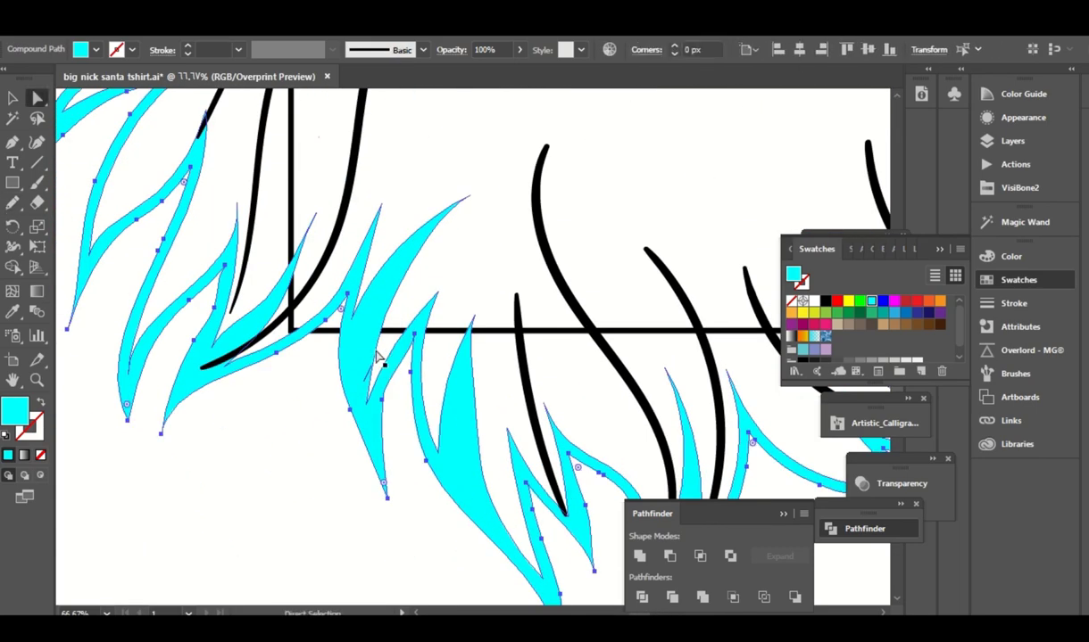
pyautogui.hotkey('ctrl', 'shift', 'a')
# Pencil-redraw a right-side flame tip, merging its pieces into one shape.
pyautogui.scroll(2, 421, 462)
pyautogui.hscroll(-4, 420, 463)
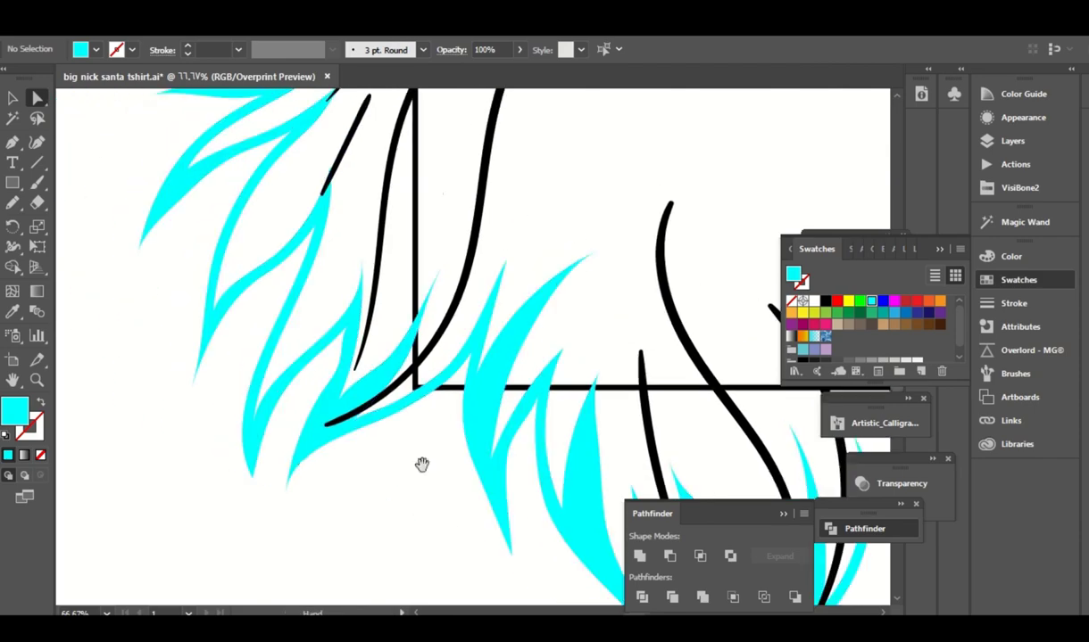
pyautogui.hscroll(2, 455, 214)
pyautogui.scroll(3, 424, 245)
pyautogui.scroll(-3, 446, 264)
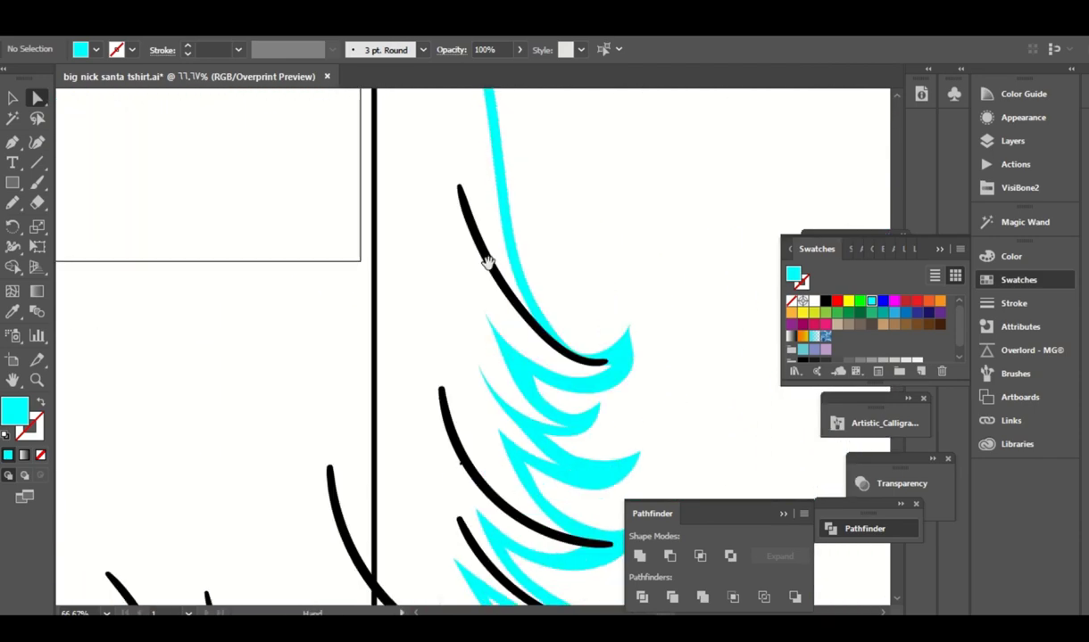
pyautogui.scroll(-1, 571, 277)
pyautogui.click(637, 294)
pyautogui.press('n')
pyautogui.scroll(1, 596, 348)
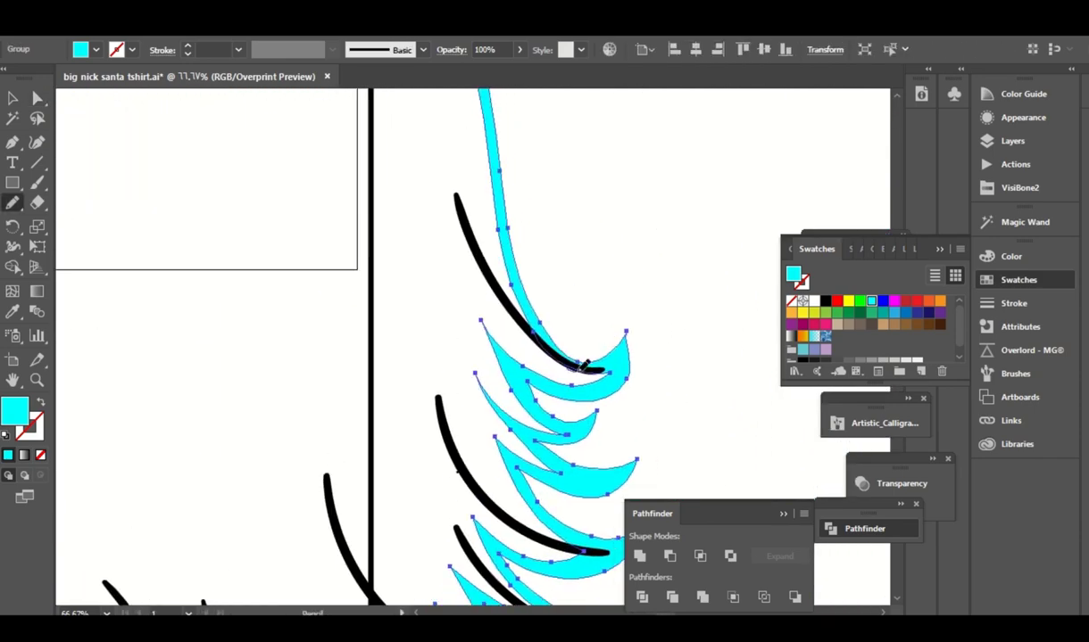
pyautogui.moveTo(673, 395); pyautogui.dragTo(688, 378)
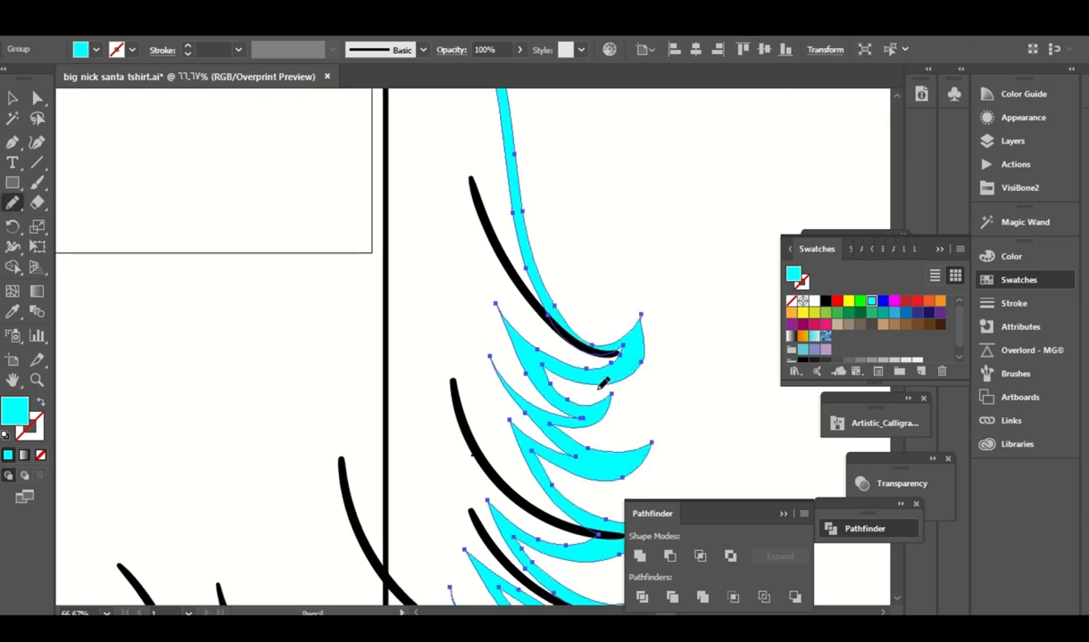
pyautogui.moveTo(557, 382)
pyautogui.mouseDown()
pyautogui.moveTo(616, 332)
pyautogui.moveTo(630, 300)
pyautogui.mouseUp()
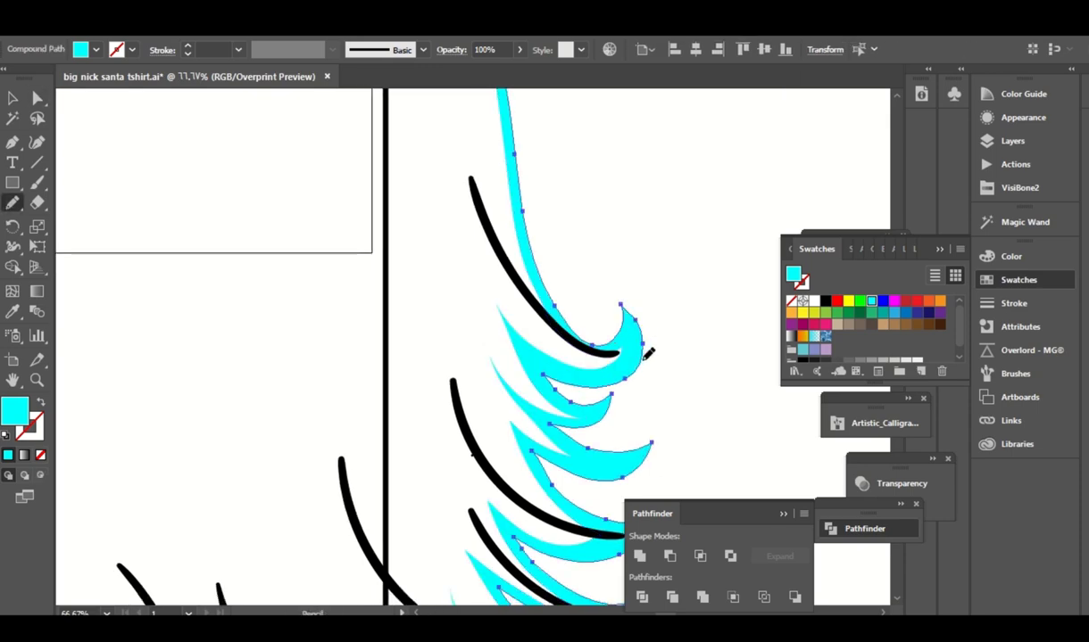
# Pan across the remaining flame tips, then deselect and zoom out to the whole beard.
pyautogui.scroll(-1, 625, 308)
pyautogui.moveTo(680, 369); pyautogui.dragTo(692, 307)
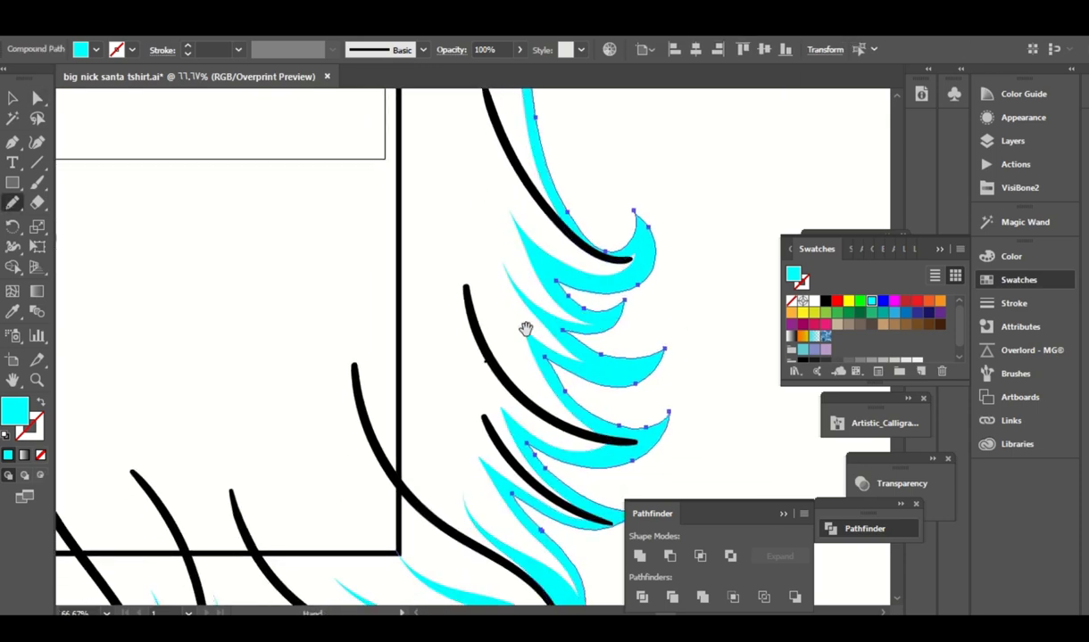
pyautogui.moveTo(526, 329); pyautogui.dragTo(543, 295)
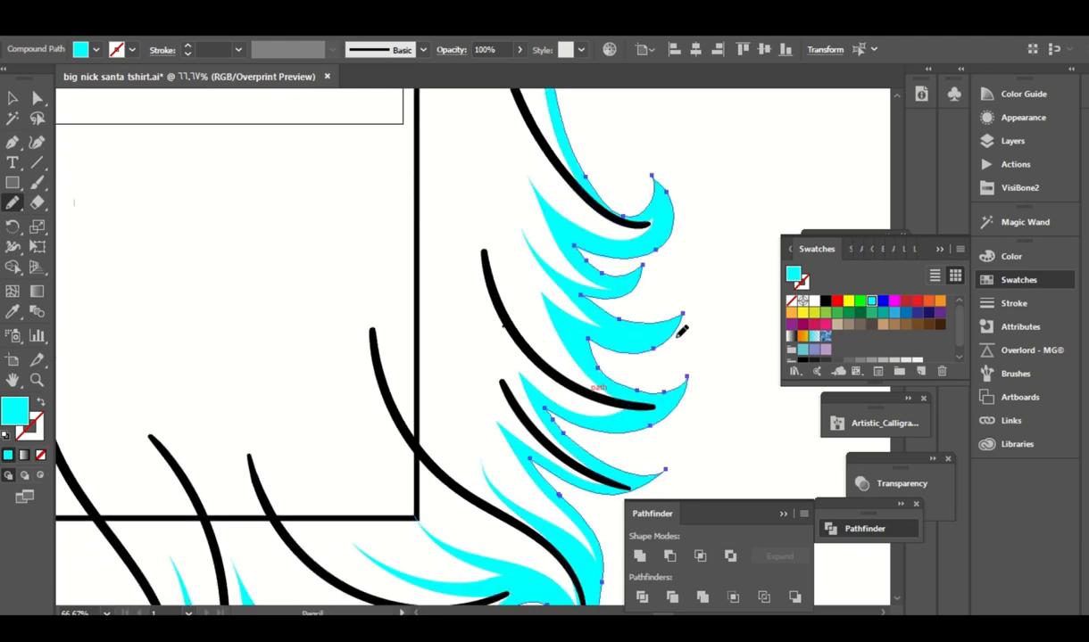
pyautogui.moveTo(597, 355); pyautogui.dragTo(575, 326)
pyautogui.scroll(-2, 678, 327)
pyautogui.moveTo(691, 333); pyautogui.dragTo(705, 347)
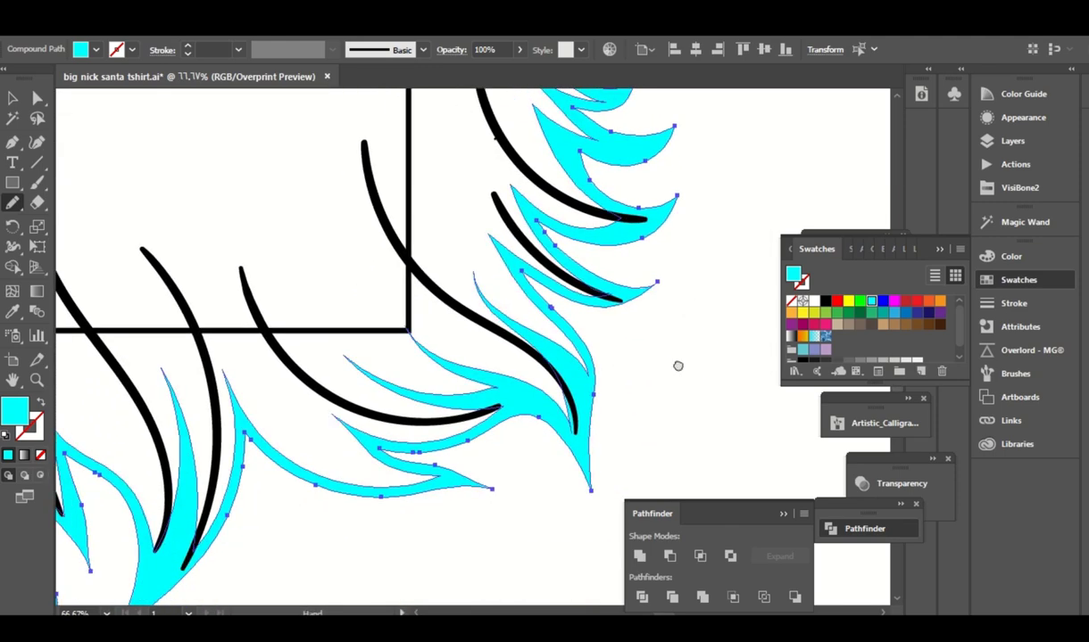
pyautogui.press('a')
pyautogui.click(705, 347)
pyautogui.hotkey('ctrl', '-')
pyautogui.hotkey('ctrl', '-')
# Recolour the cyan beard outline black.
pyautogui.press('v')
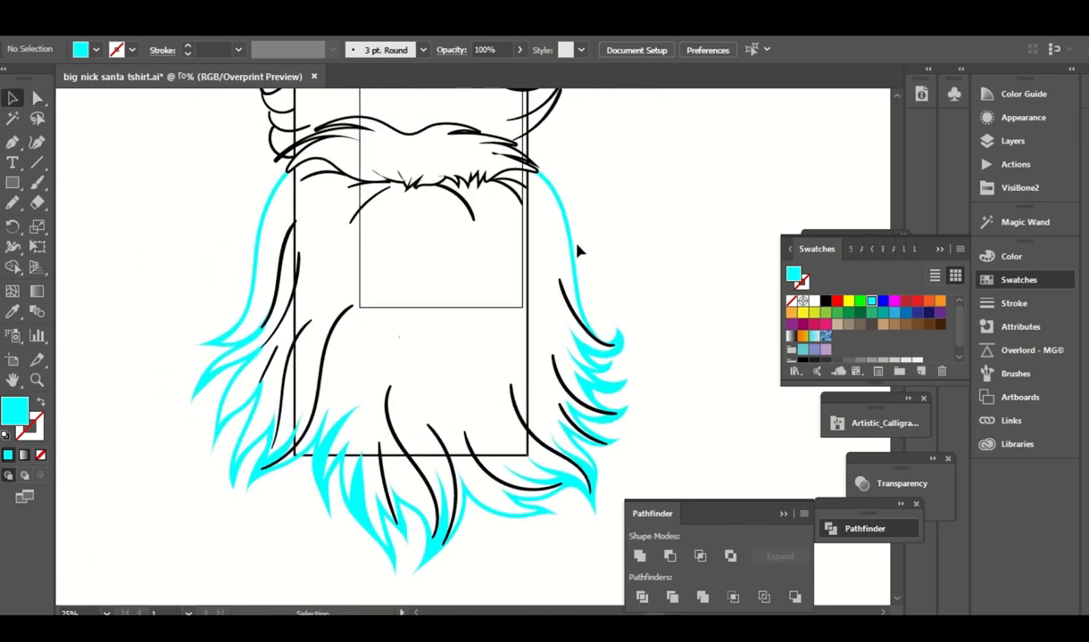
pyautogui.hotkey('ctrl', 'a')
pyautogui.click(825, 301)
pyautogui.click(716, 200)
# Recolour the tapered beard outline dark grey from the VisiBone2 library.
pyautogui.click(1017, 188)
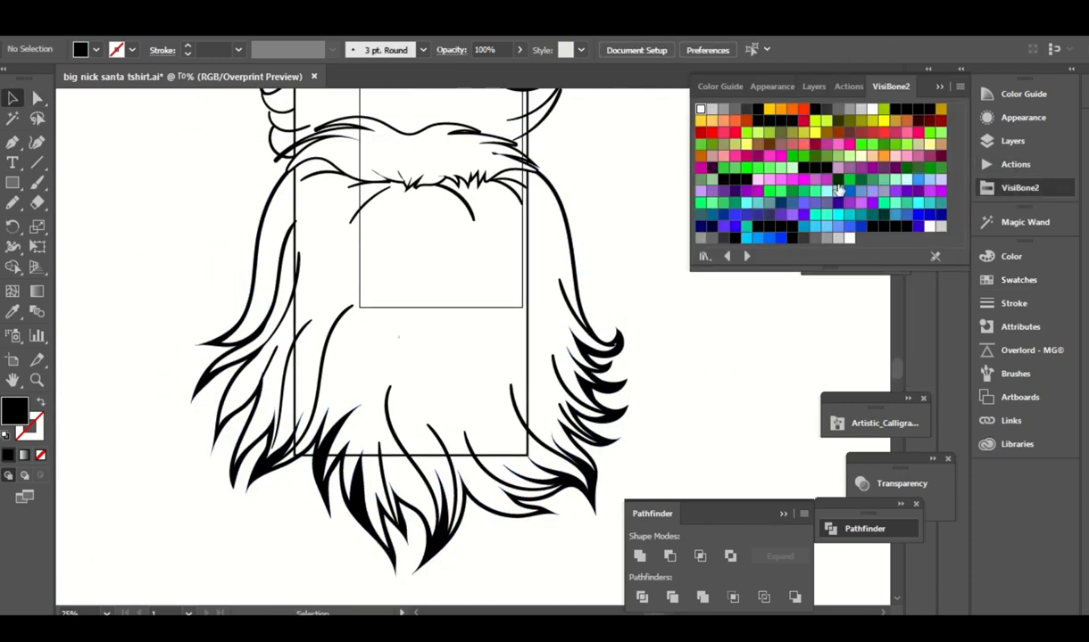
pyautogui.click(622, 357)
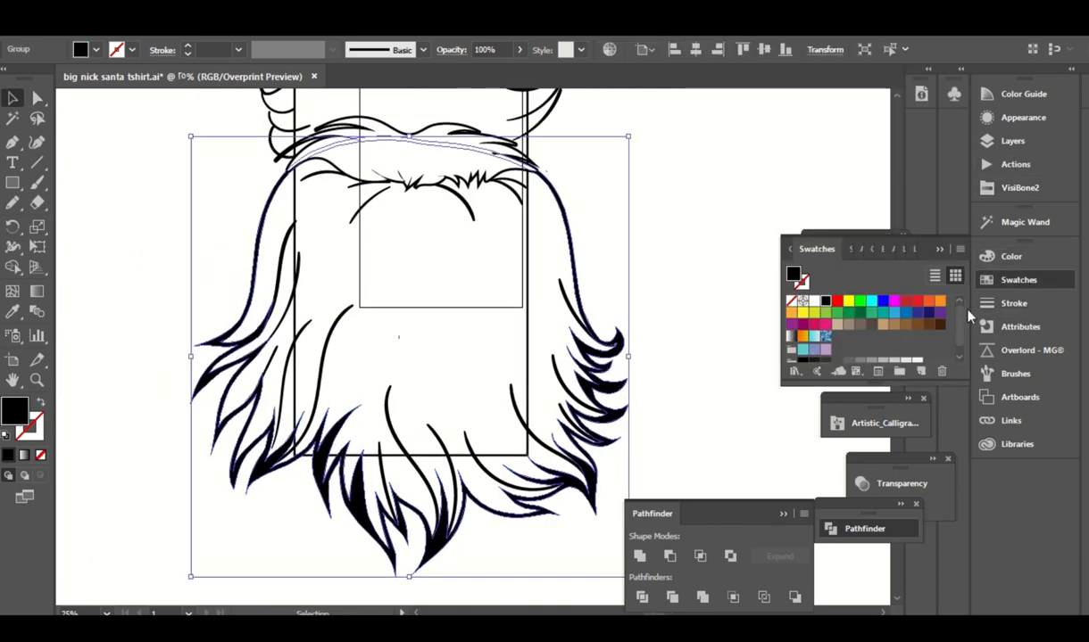
pyautogui.click(863, 324)
pyautogui.hotkey('ctrl', 'shift', 'a')
pyautogui.press('a')
pyautogui.click(1015, 164)
# Select the inner hair strands in the Layers panel and check their colour in the Color and Swatches panels.
pyautogui.click(1011, 141)
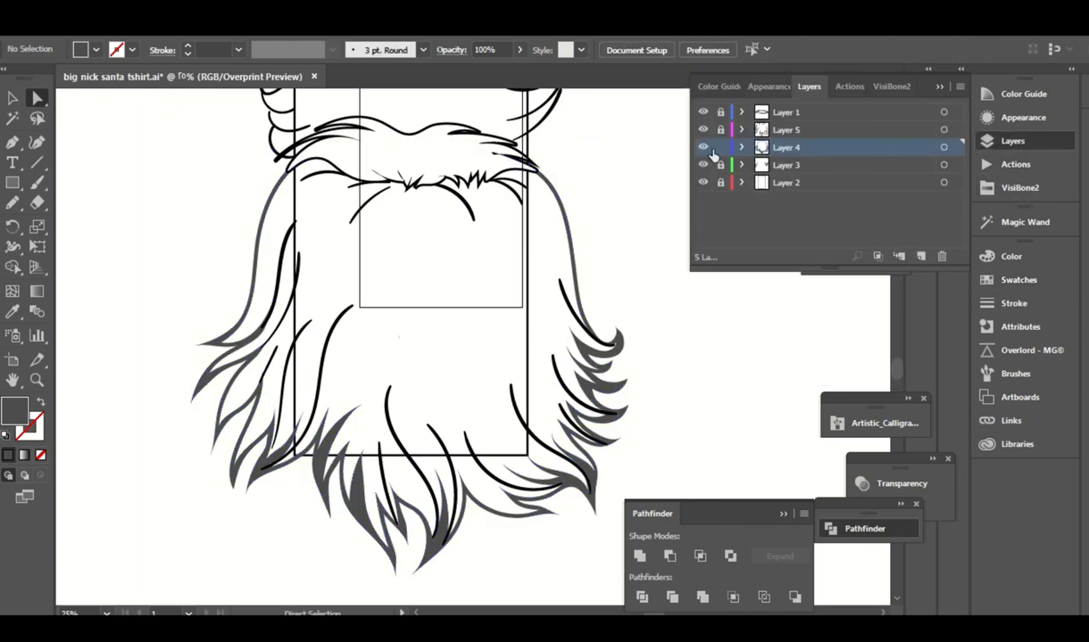
pyautogui.click(923, 146)
pyautogui.click(1011, 256)
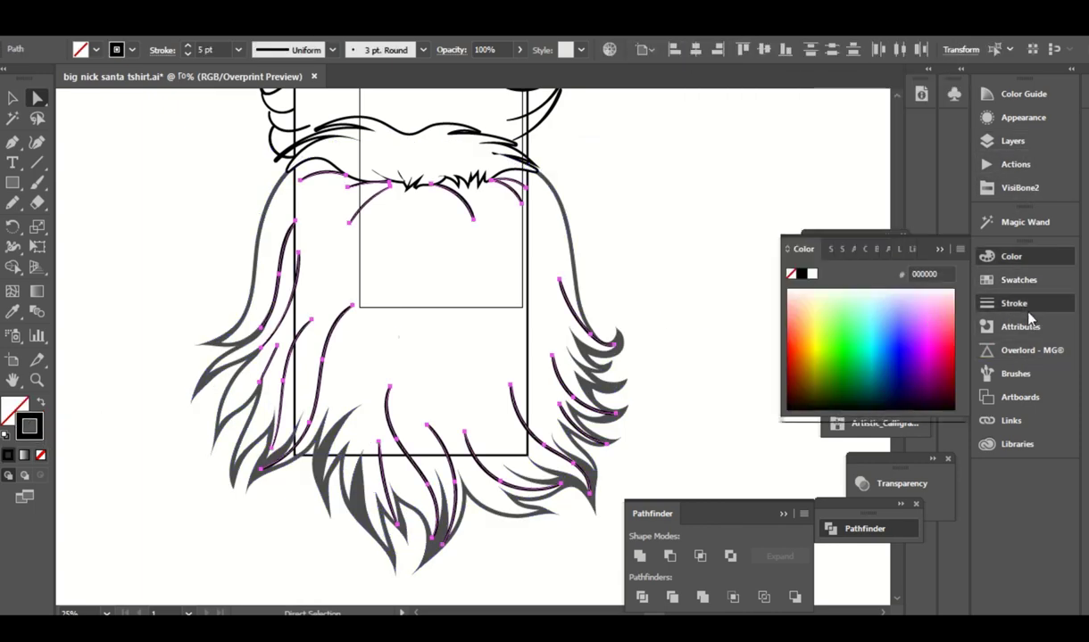
pyautogui.click(1013, 279)
pyautogui.hotkey('ctrl', 'shift', 'a')
pyautogui.scroll(2, 750, 282)
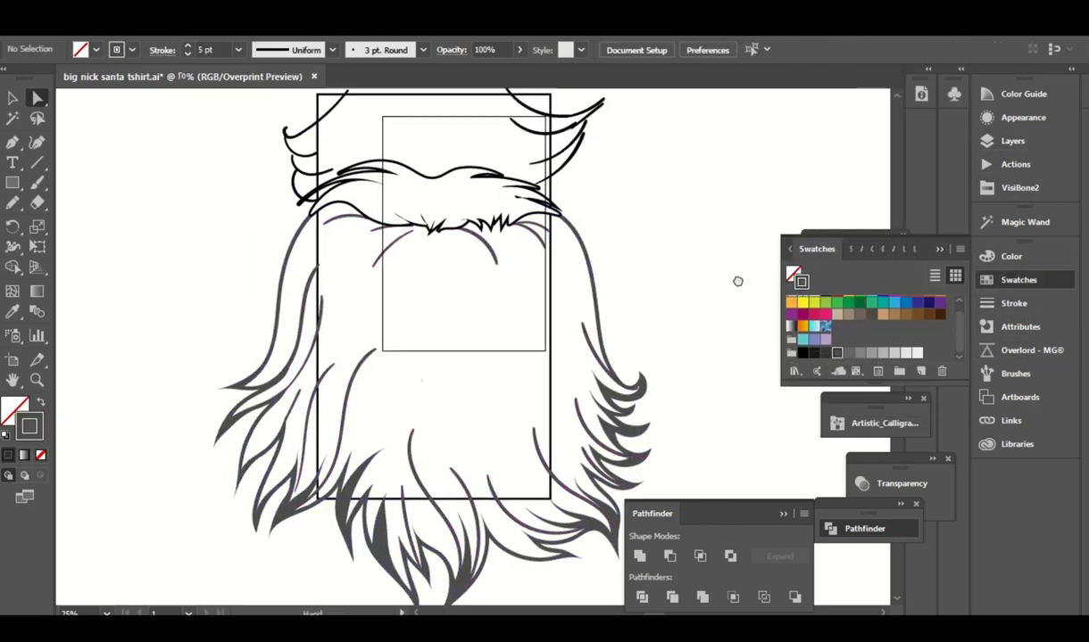
pyautogui.click(1011, 141)
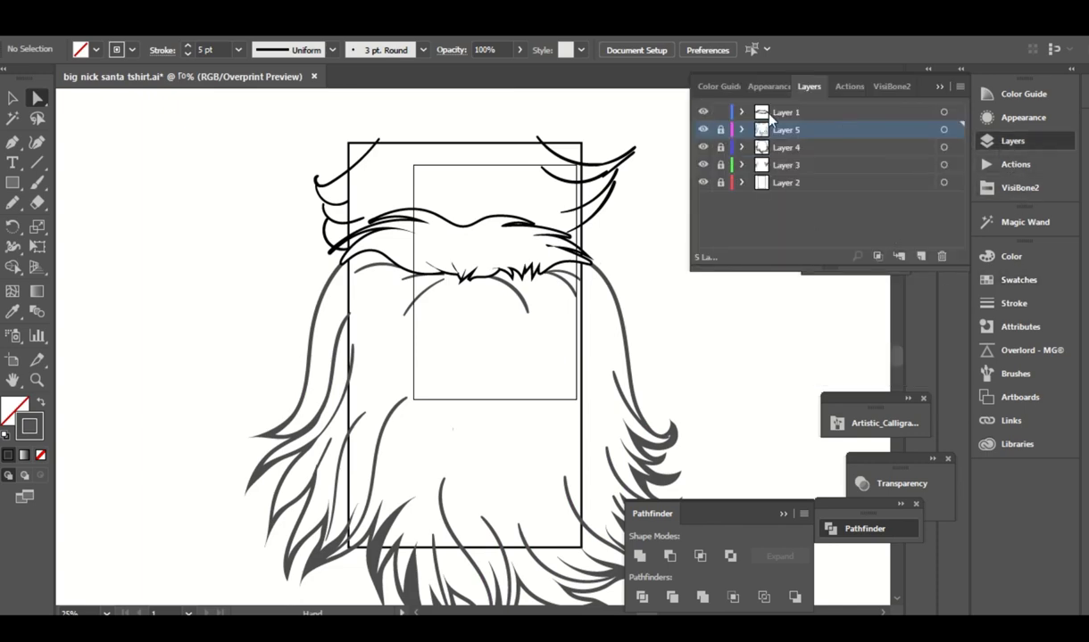
pyautogui.hotkey('ctrl', '+')
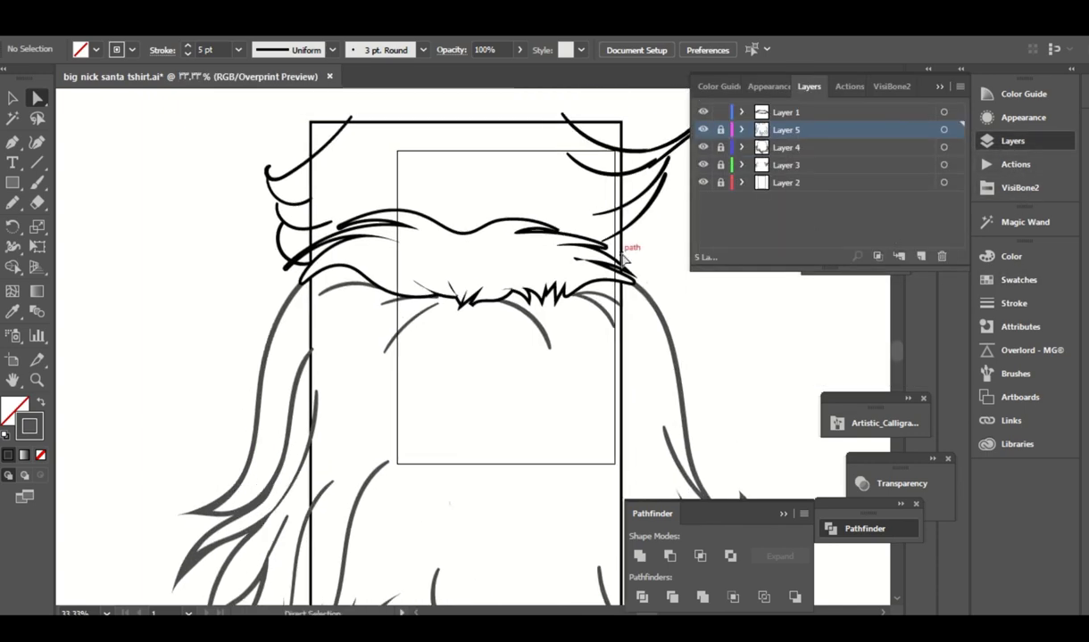
pyautogui.hotkey('ctrl', '+')
# Set the mustache outline's fill to None, removing its white fill.
pyautogui.click(741, 112)
pyautogui.hscroll(1, 510, 182)
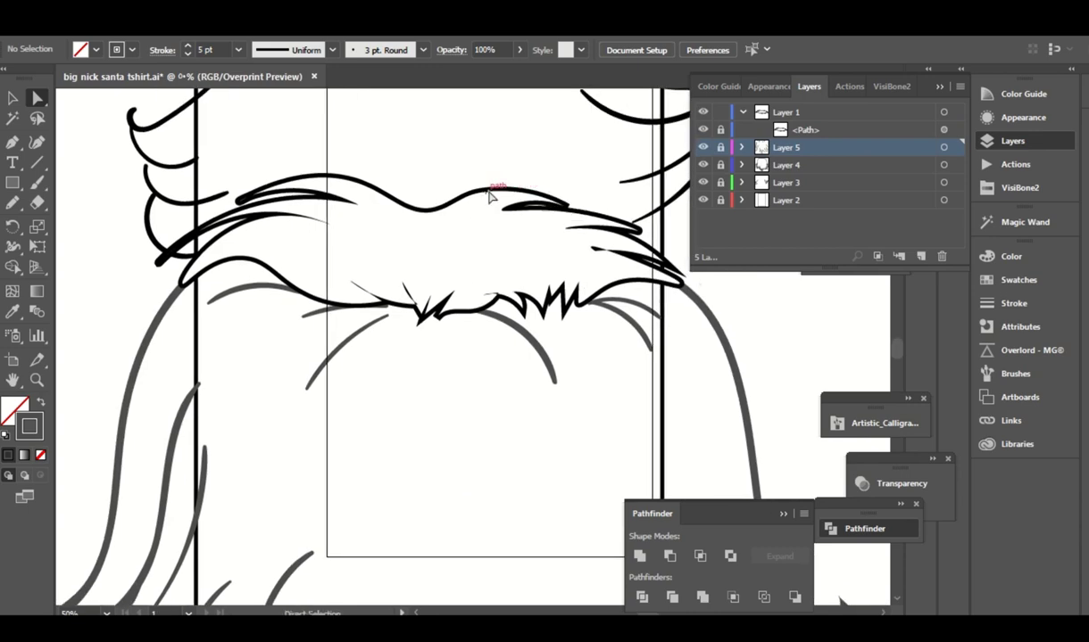
pyautogui.click(525, 219)
pyautogui.click(1011, 256)
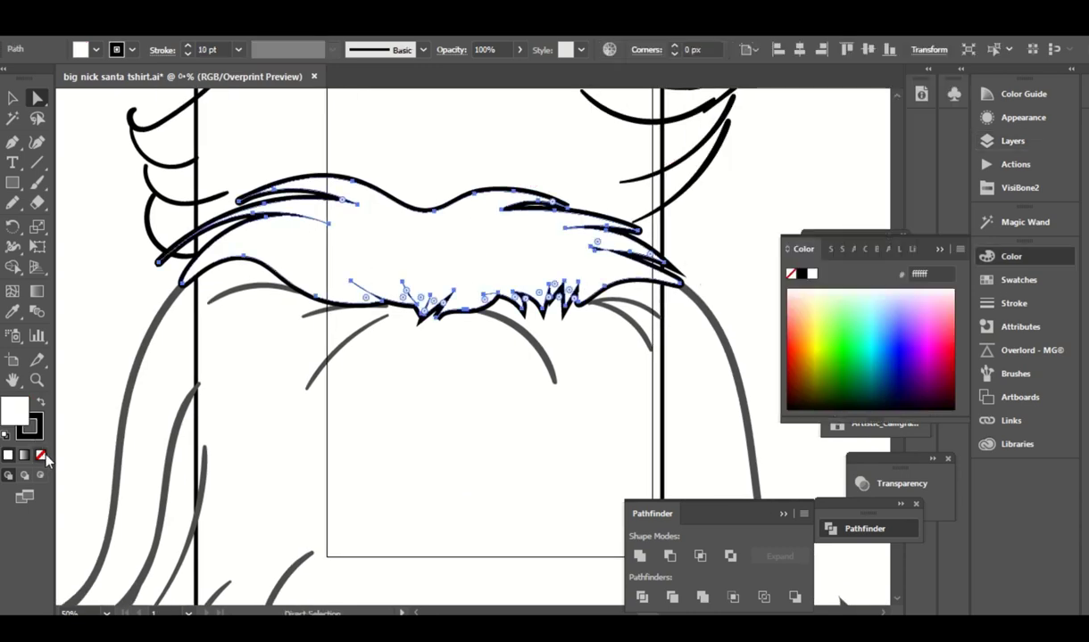
pyautogui.click(644, 207)
# Redraw the mustache's left end and upper-left edge with the Pencil.
pyautogui.click(546, 230)
pyautogui.press('n')
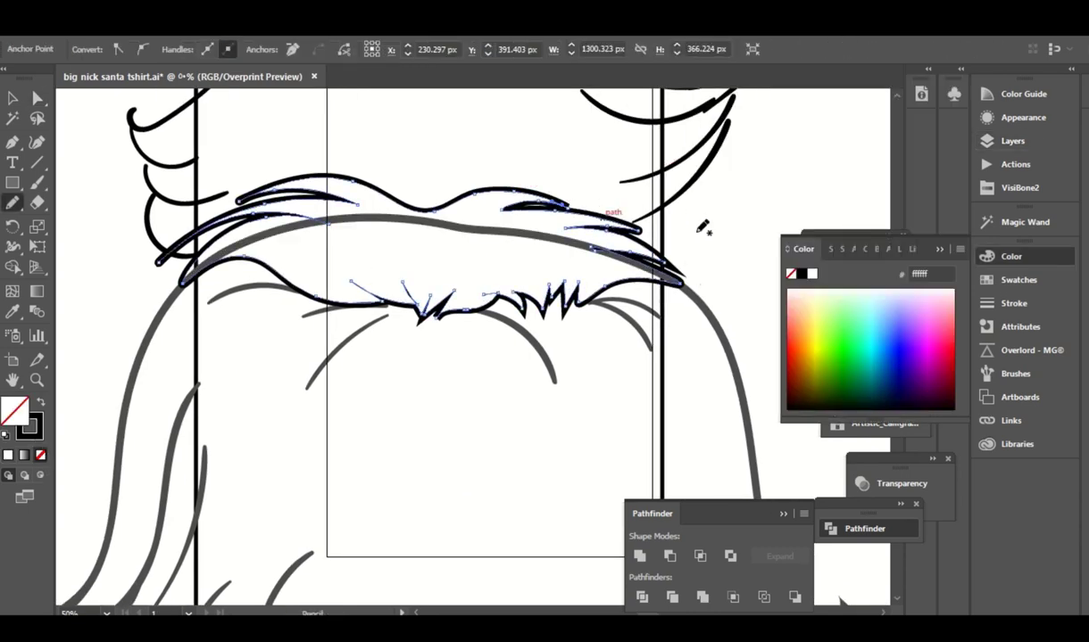
pyautogui.scroll(1, 674, 219)
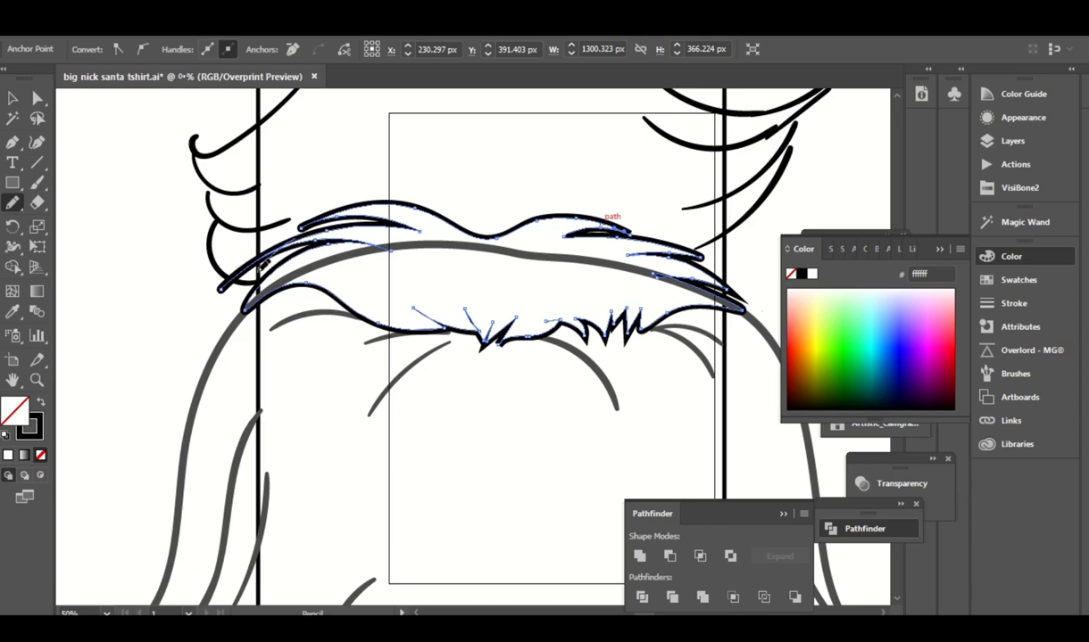
pyautogui.moveTo(263, 266); pyautogui.dragTo(234, 304)
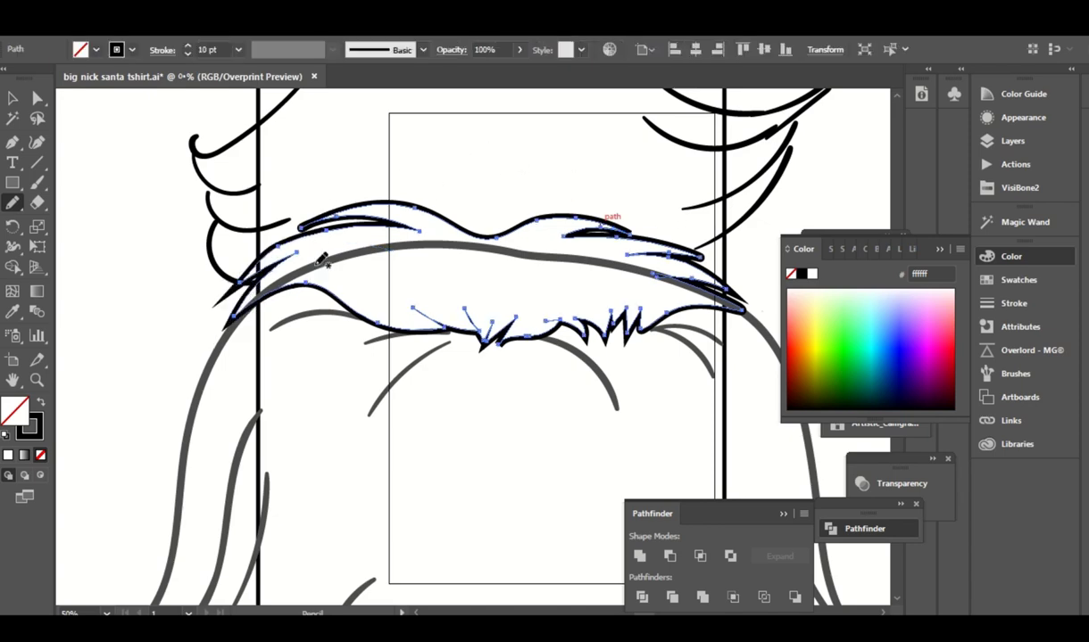
pyautogui.moveTo(290, 256); pyautogui.dragTo(297, 230)
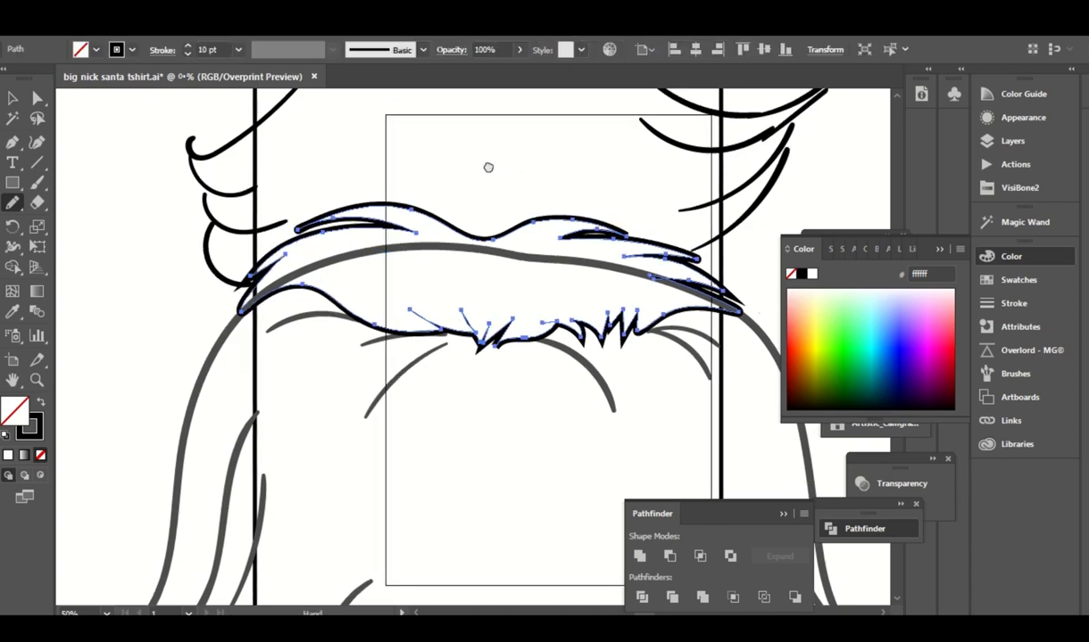
pyautogui.moveTo(453, 328)
pyautogui.mouseDown()
pyautogui.moveTo(443, 339)
pyautogui.moveTo(406, 306)
pyautogui.mouseUp()
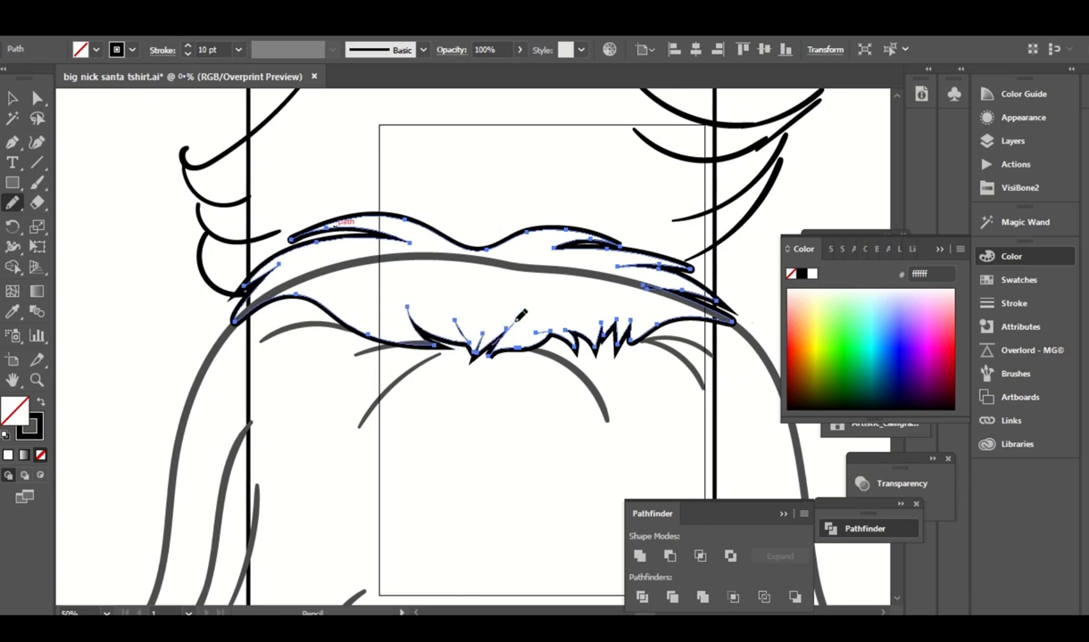
# Reshape the spiky strands along the mustache's lower edge.
pyautogui.moveTo(529, 293)
pyautogui.mouseDown()
pyautogui.moveTo(494, 334)
pyautogui.moveTo(545, 330)
pyautogui.mouseUp()
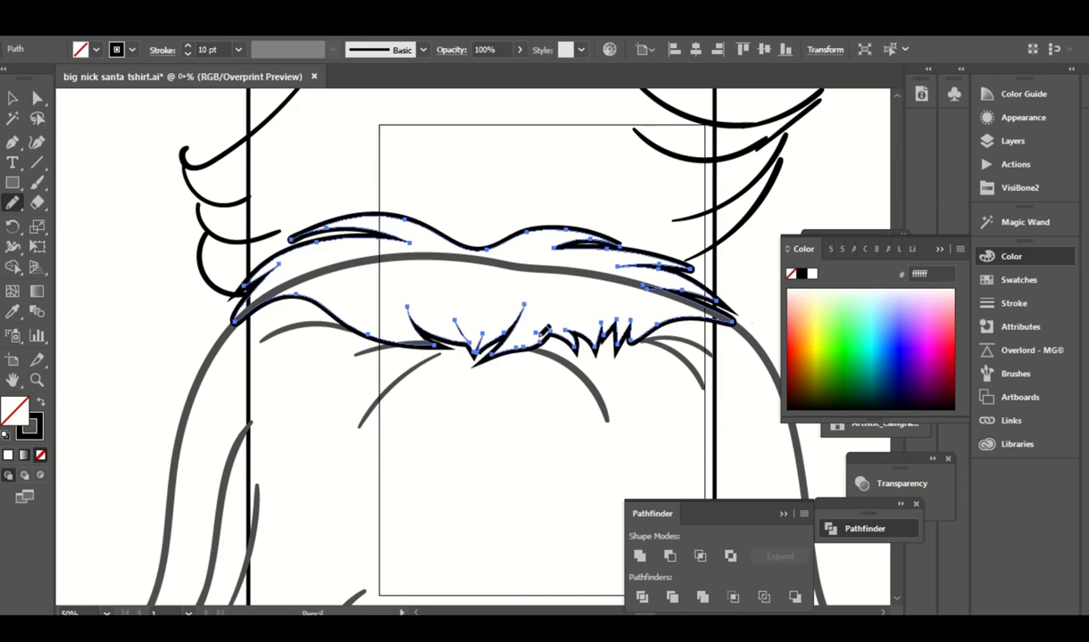
pyautogui.moveTo(552, 168); pyautogui.dragTo(589, 202)
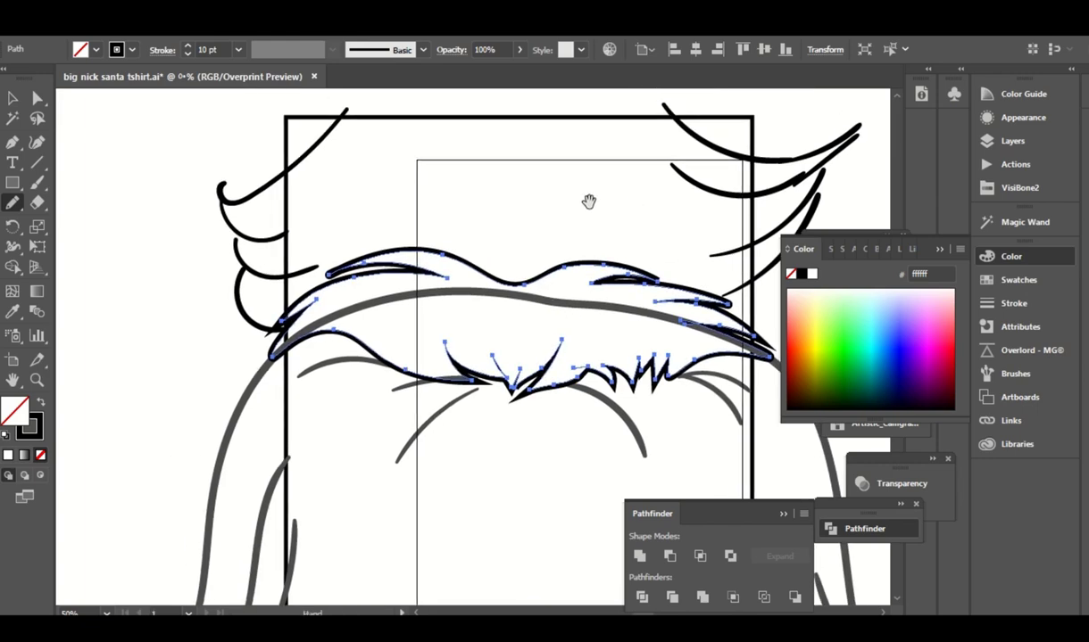
pyautogui.press('a')
pyautogui.click(590, 185)
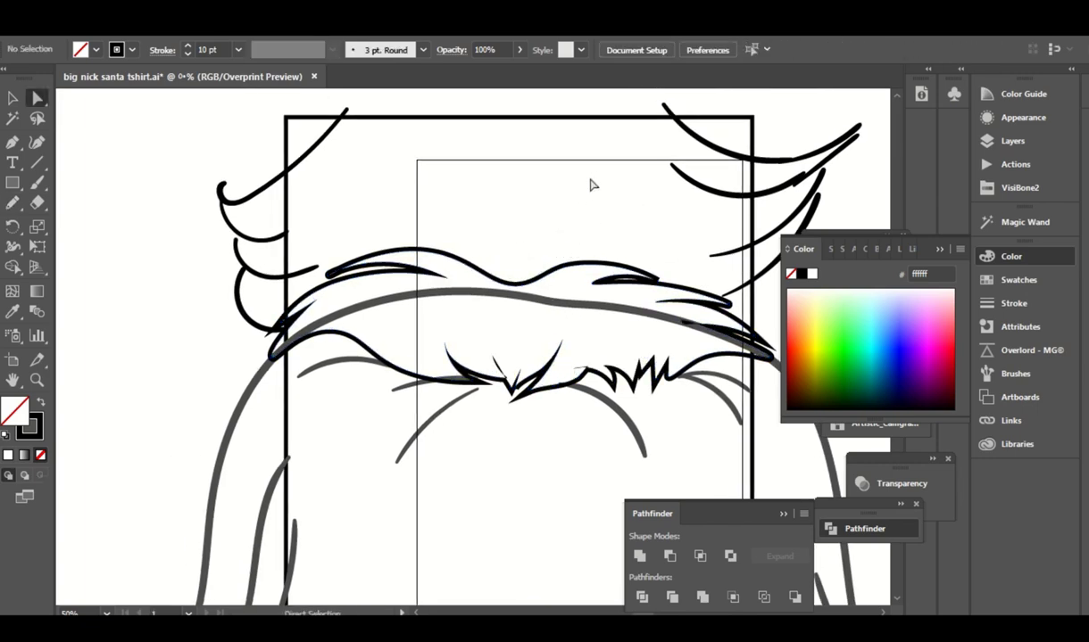
pyautogui.click(571, 346)
pyautogui.press('n')
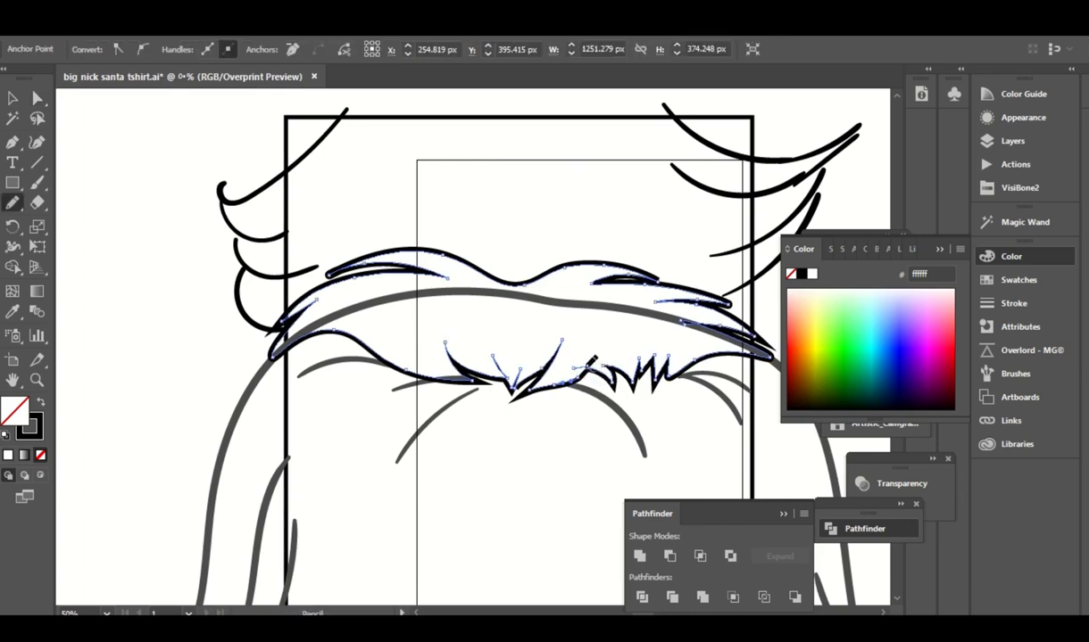
pyautogui.moveTo(609, 358)
pyautogui.mouseDown()
pyautogui.moveTo(576, 325)
pyautogui.moveTo(562, 346)
pyautogui.mouseUp()
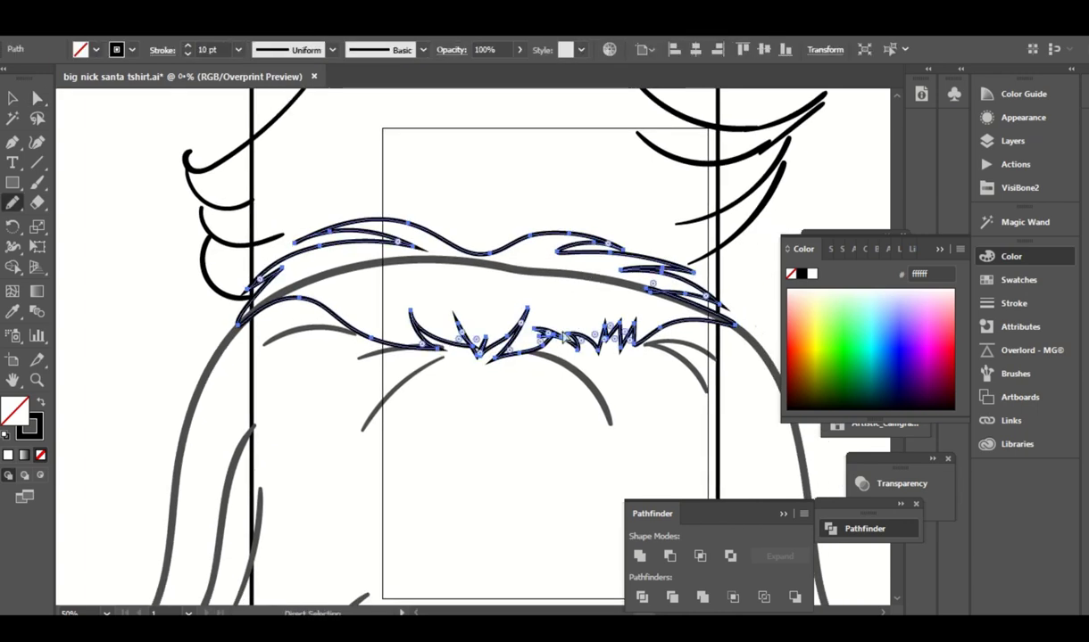
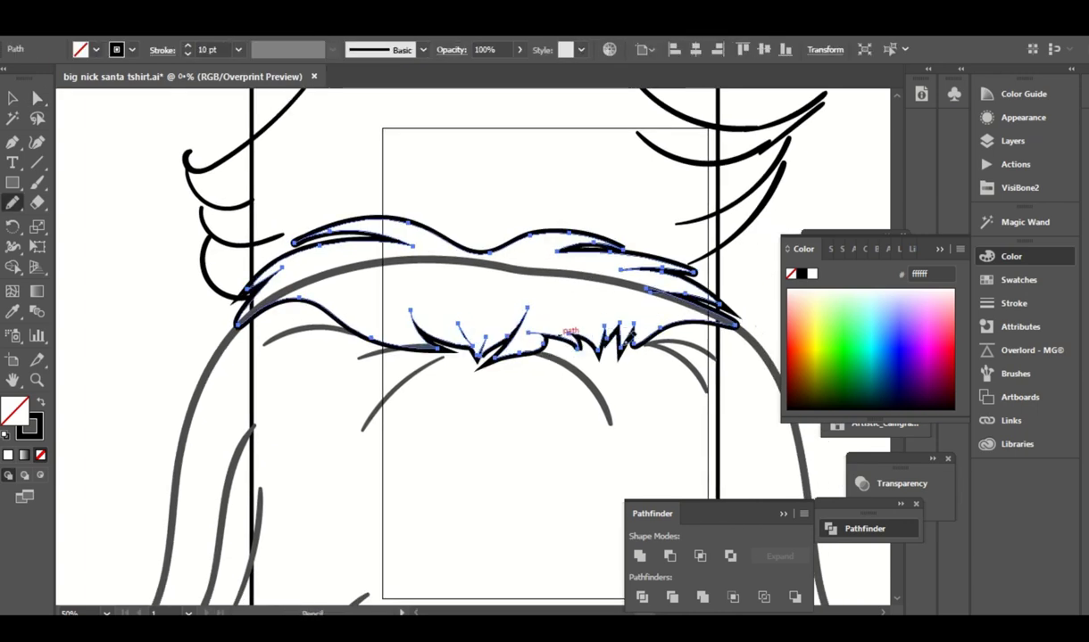
# Redraw the mustache's lower-edge spikes with the Pencil, then undo the redraw.
pyautogui.moveTo(629, 332)
pyautogui.mouseDown()
pyautogui.moveTo(677, 321)
pyautogui.moveTo(561, 332)
pyautogui.mouseUp()
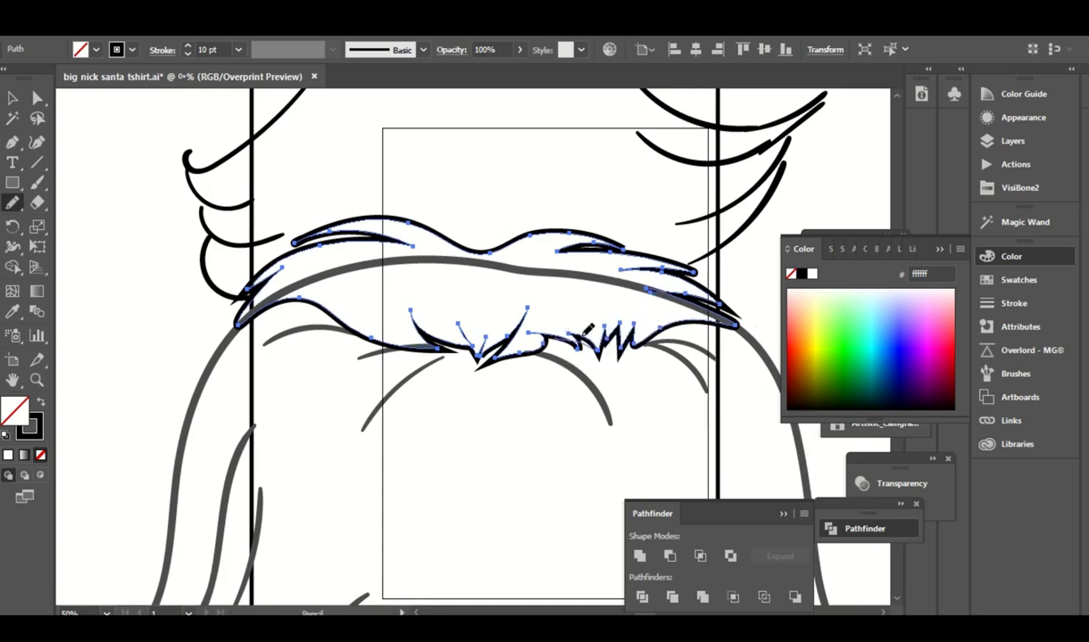
pyautogui.moveTo(643, 316); pyautogui.dragTo(665, 303)
pyautogui.hotkey('ctrl', 'z')
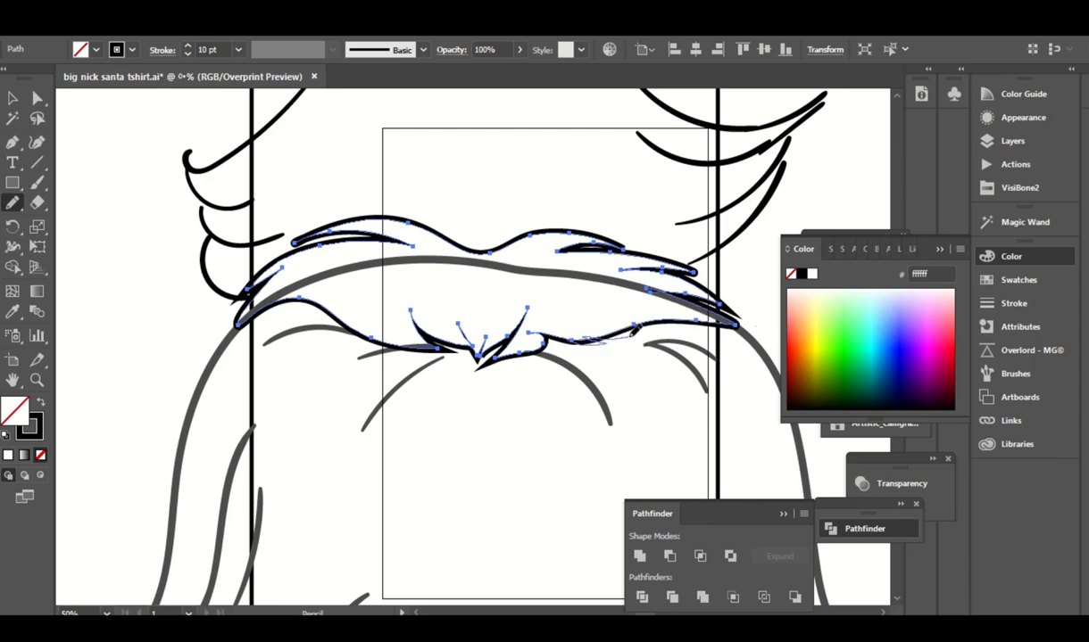
# Drag an anchor point to reshape the mustache's central spike.
pyautogui.hotkey('ctrl', 'shift', 'a')
pyautogui.press('v')
pyautogui.click(461, 353)
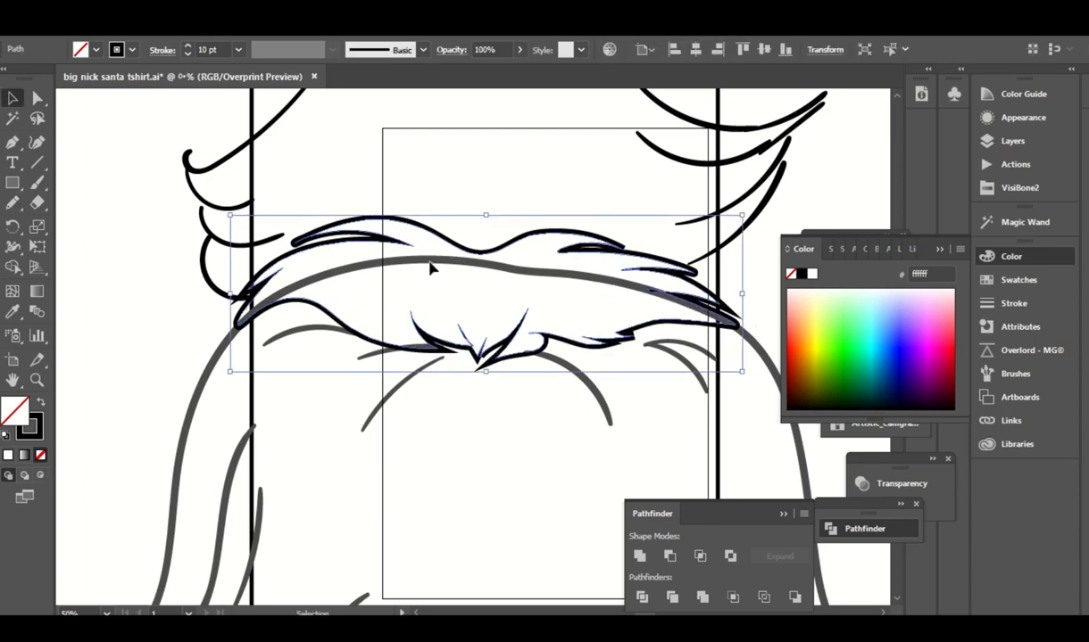
pyautogui.hotkey('ctrl', 'shift', 'a')
pyautogui.scroll(2, 481, 351)
pyautogui.scroll(2, 481, 350)
pyautogui.press('a')
pyautogui.moveTo(471, 349); pyautogui.dragTo(464, 355)
pyautogui.hotkey('ctrl', 'shift', 'a')
# Redraw the inner hair strand on the mustache's upper left.
pyautogui.click(489, 369)
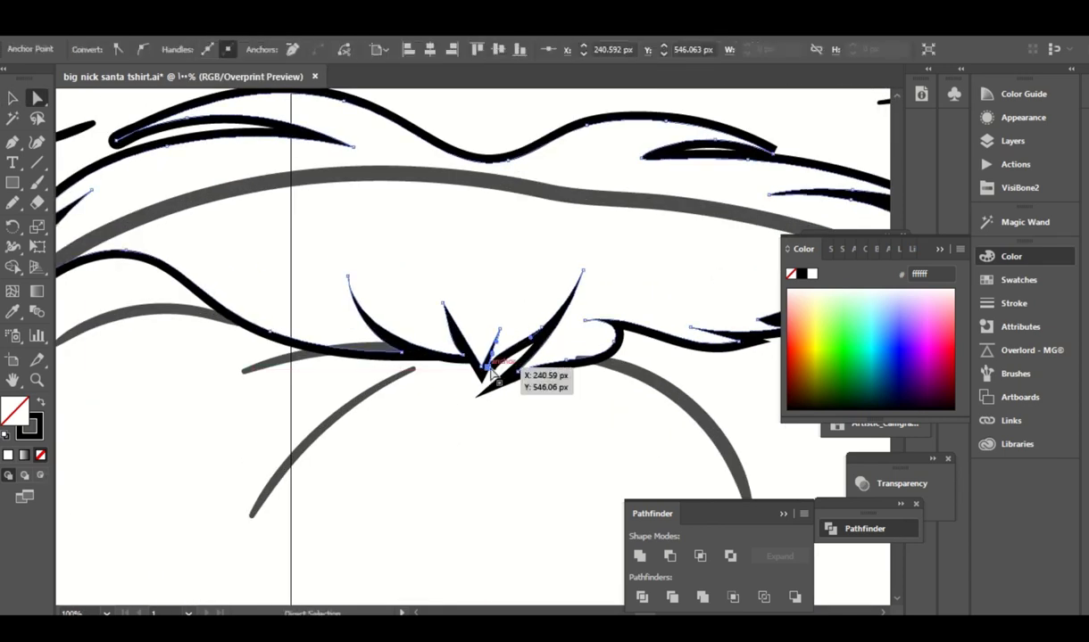
pyautogui.click(486, 369)
pyautogui.click(489, 424)
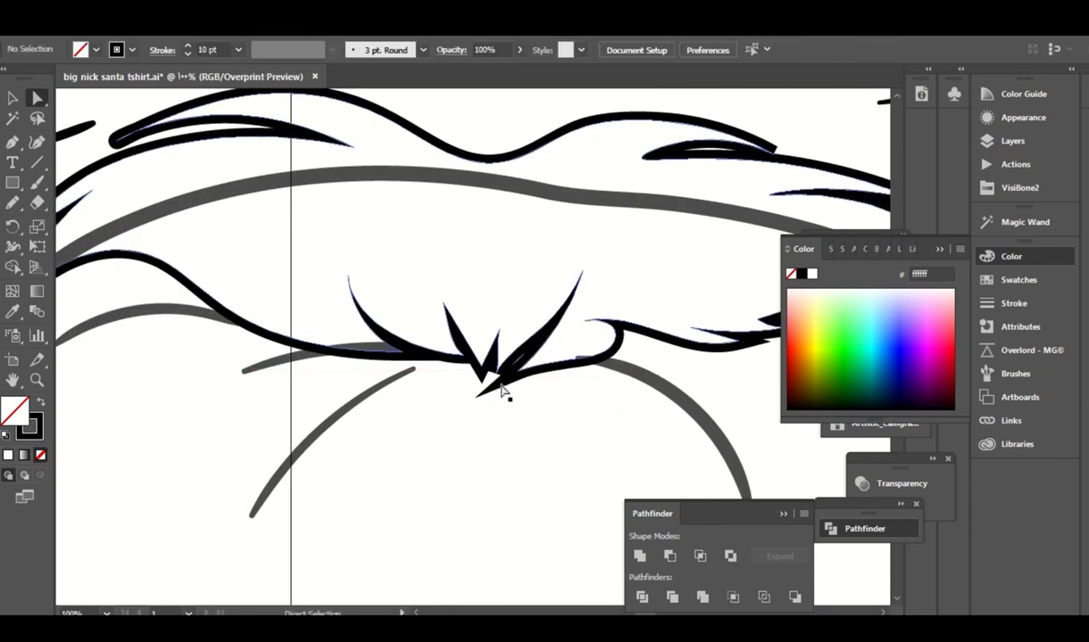
pyautogui.scroll(5, 433, 357)
pyautogui.click(195, 272)
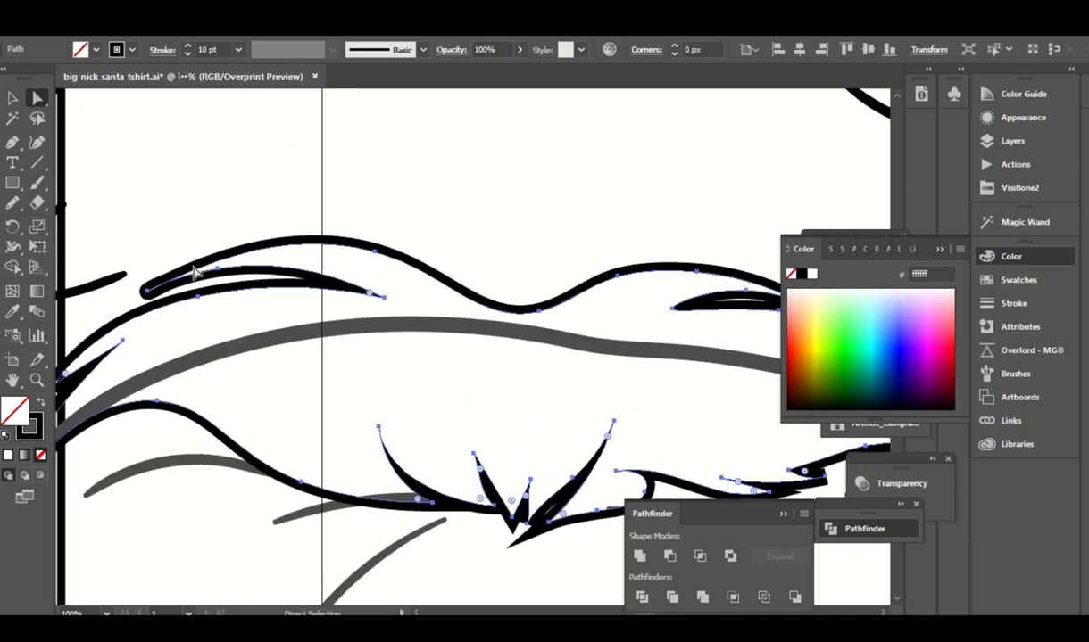
pyautogui.click(146, 292)
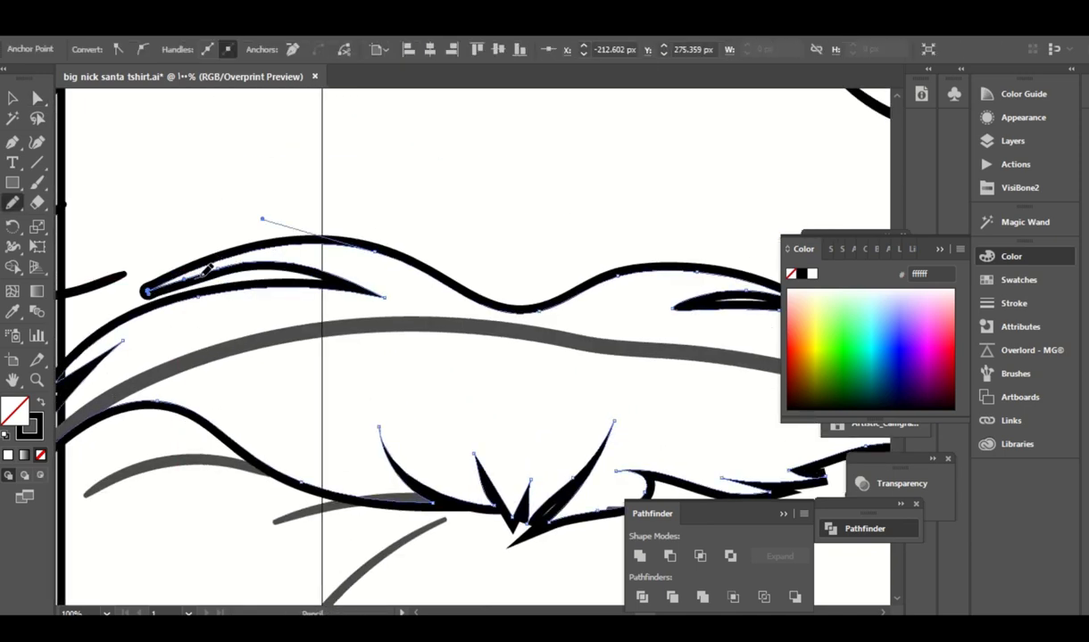
pyautogui.moveTo(275, 259); pyautogui.dragTo(223, 272)
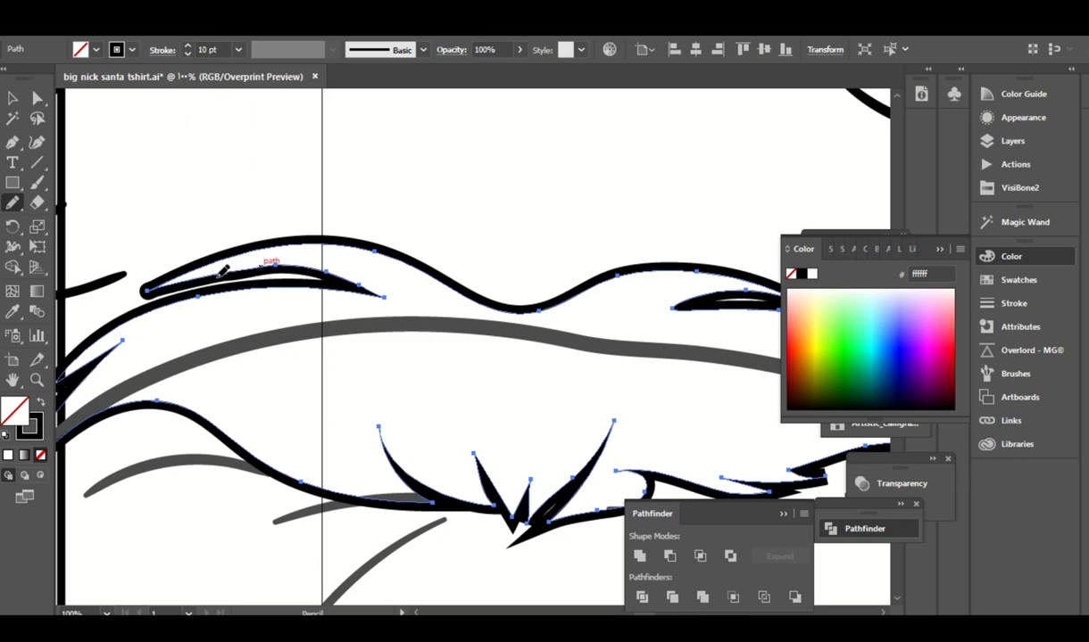
pyautogui.hotkey('ctrl', '-')
pyautogui.hotkey('ctrl', '-')
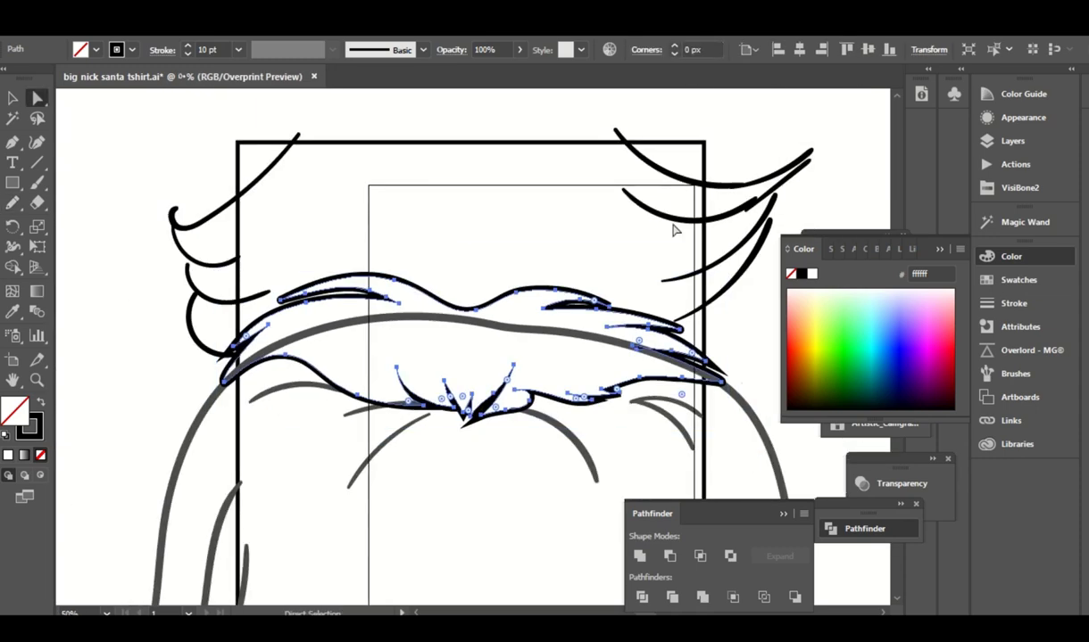
# Expand the mustache strokes into filled green shapes.
pyautogui.press('a')
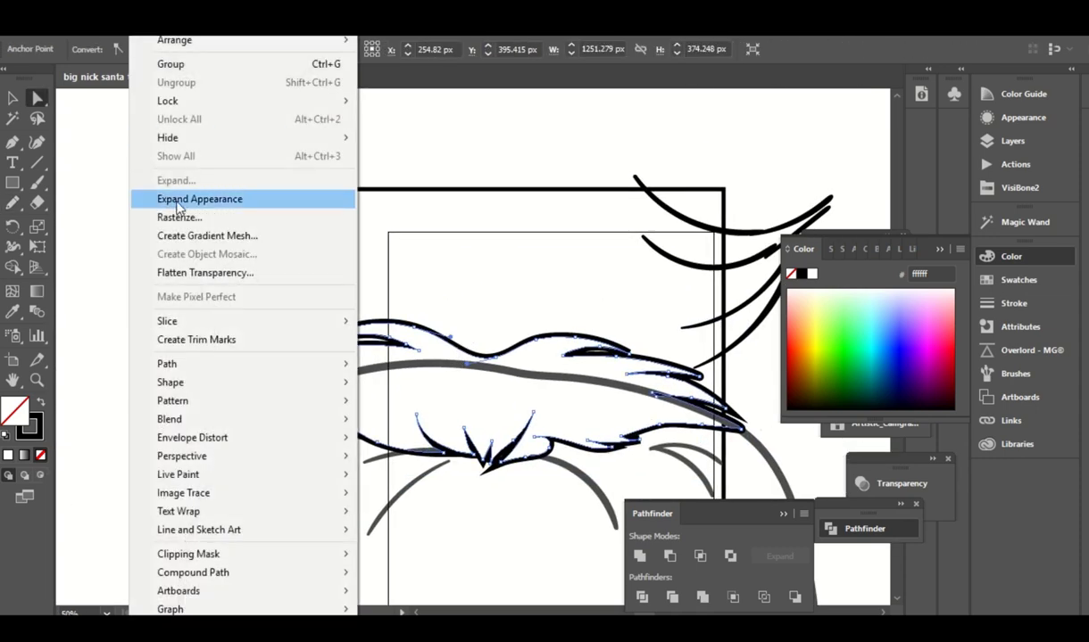
pyautogui.click(243, 197)
pyautogui.hotkey('ctrl', '+')
pyautogui.hotkey('ctrl', '+')
pyautogui.hotkey('ctrl', '+')
pyautogui.hscroll(-5, 639, 169)
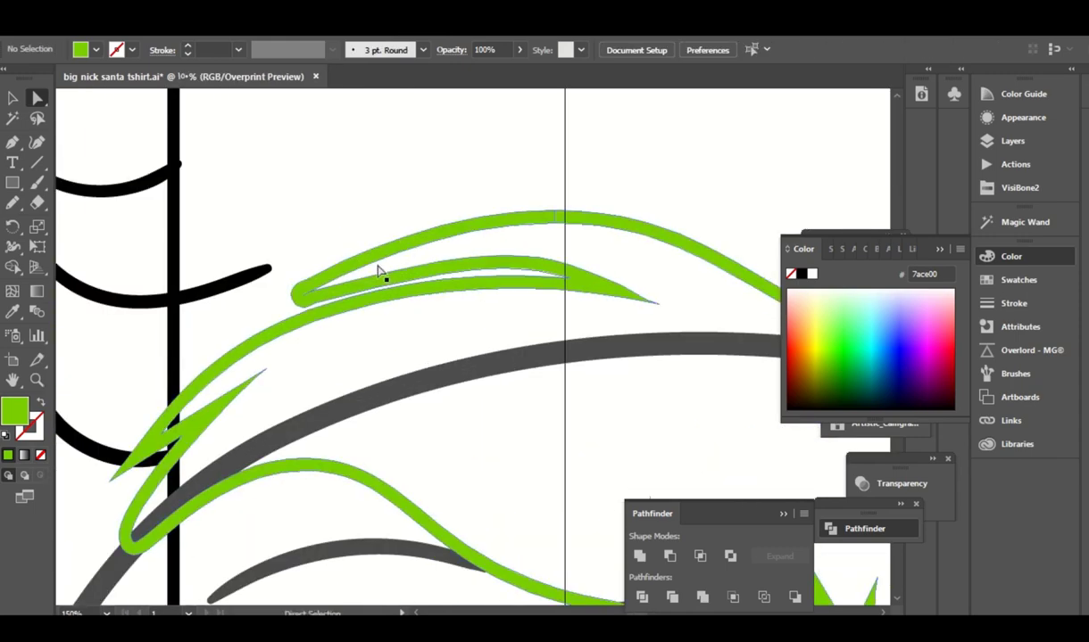
pyautogui.click(377, 272)
# Extend the mustache's left hair tip further outward with the Pencil.
pyautogui.press('n')
pyautogui.moveTo(241, 303); pyautogui.dragTo(229, 303)
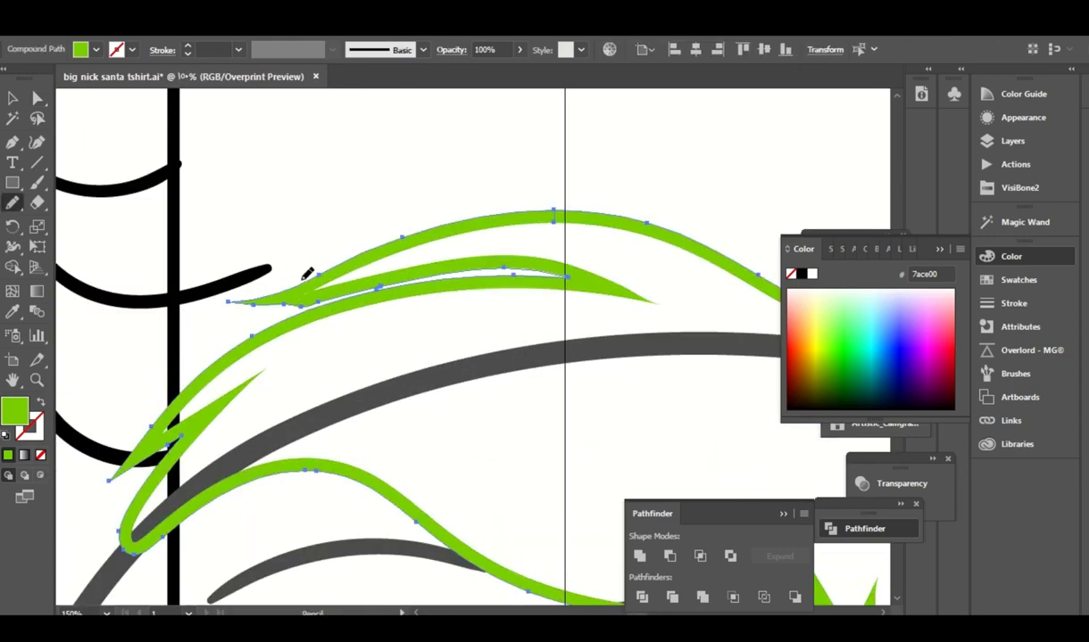
pyautogui.scroll(-3, 285, 259)
pyautogui.hscroll(-4, 299, 272)
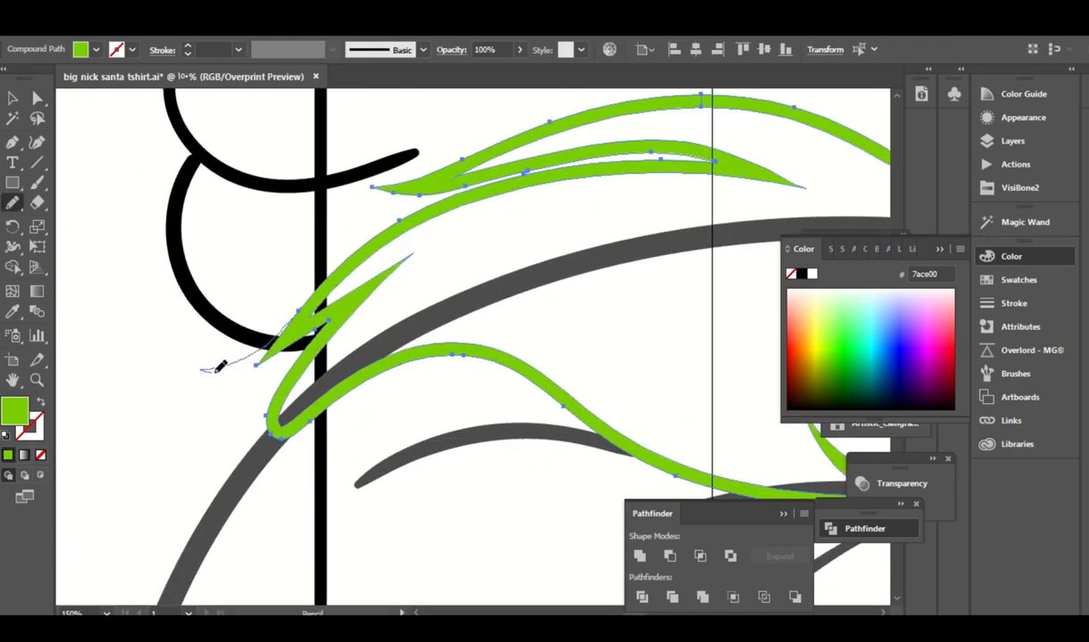
pyautogui.scroll(-3, 360, 301)
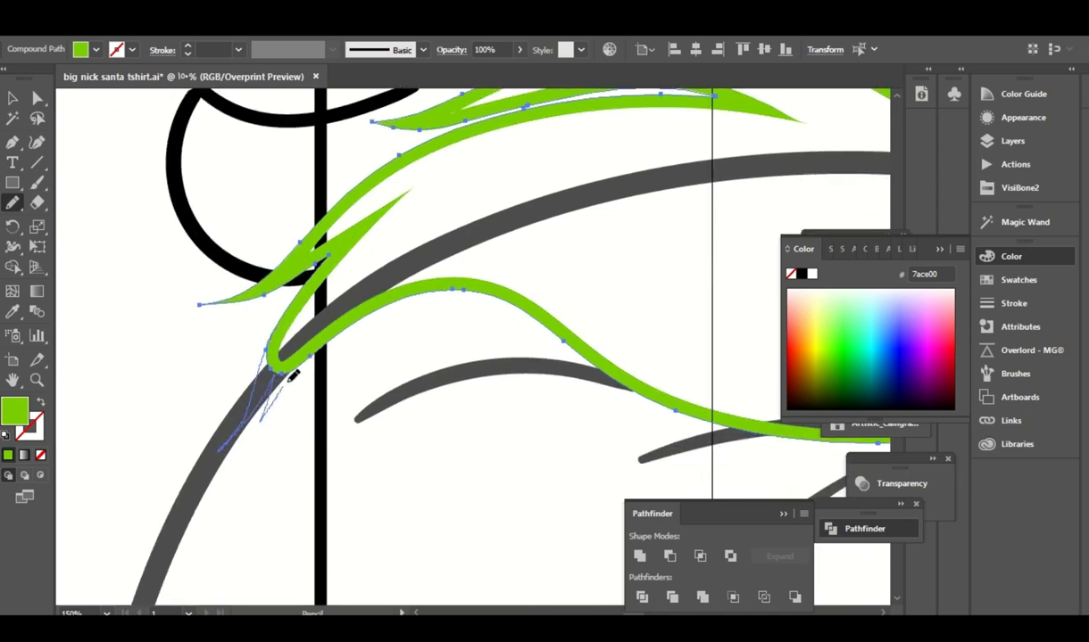
pyautogui.hscroll(3, 292, 376)
pyautogui.hscroll(3, 418, 199)
pyautogui.hscroll(5, 452, 216)
pyautogui.scroll(-3, 451, 216)
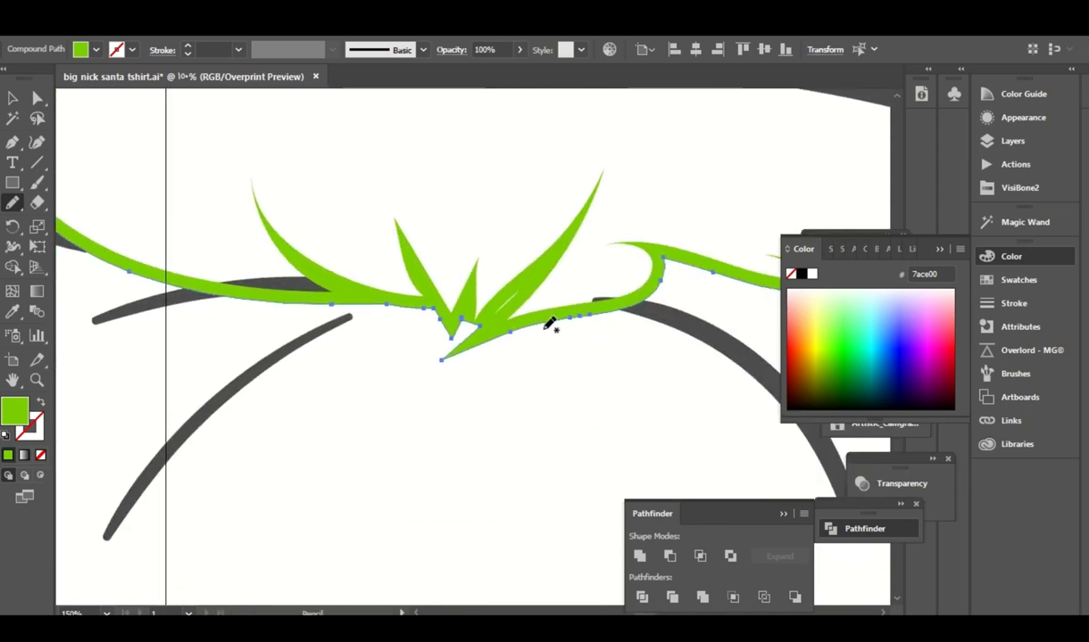
# Add new spikes to the central tuft and along the lower edge.
pyautogui.moveTo(424, 305); pyautogui.dragTo(426, 308)
pyautogui.moveTo(439, 270); pyautogui.dragTo(446, 266)
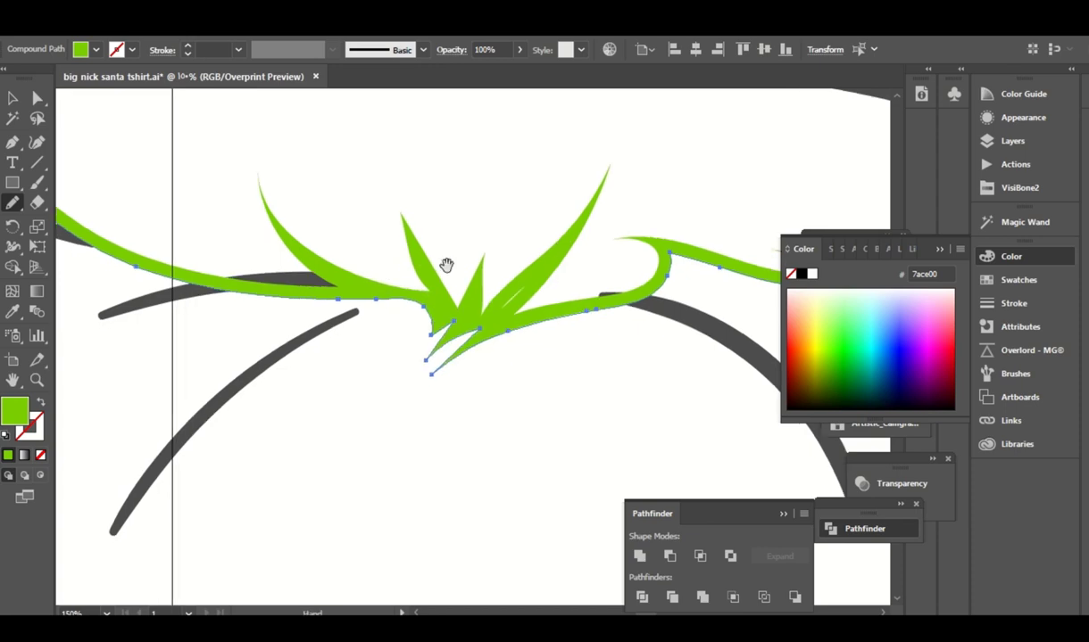
pyautogui.moveTo(295, 298); pyautogui.dragTo(254, 275)
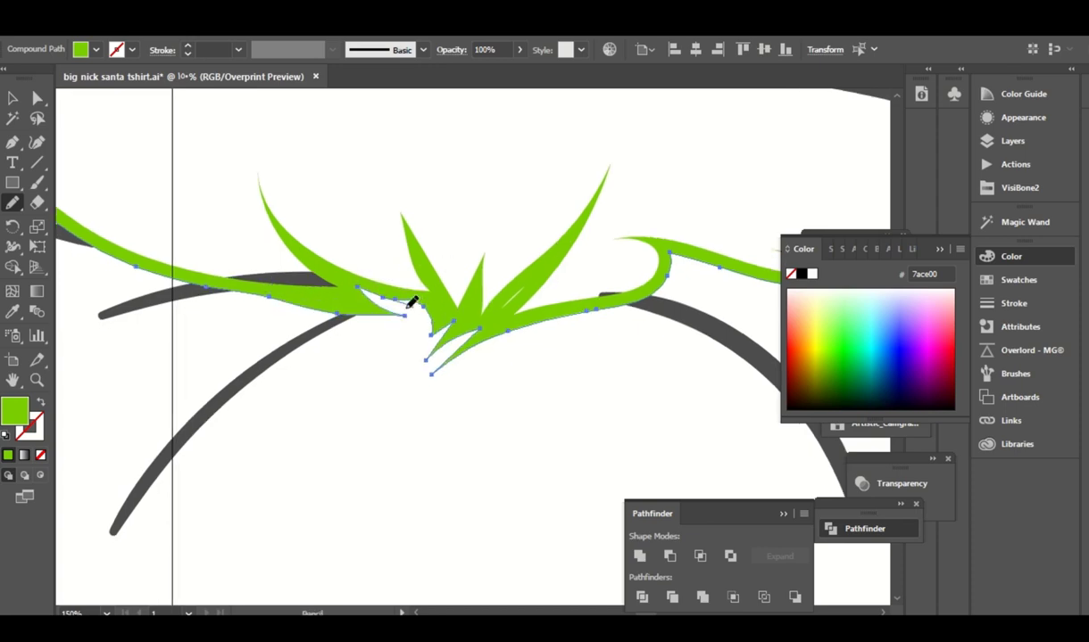
pyautogui.moveTo(449, 255)
pyautogui.mouseDown()
pyautogui.moveTo(476, 315)
pyautogui.moveTo(479, 371)
pyautogui.mouseUp()
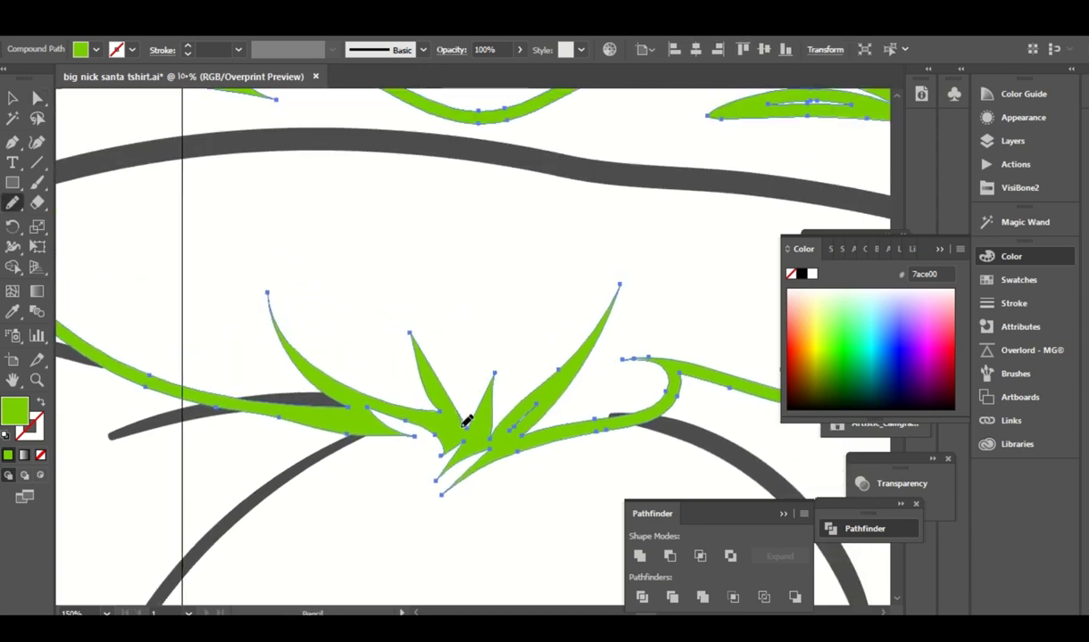
pyautogui.moveTo(497, 414); pyautogui.dragTo(500, 417)
pyautogui.hscroll(5, 636, 335)
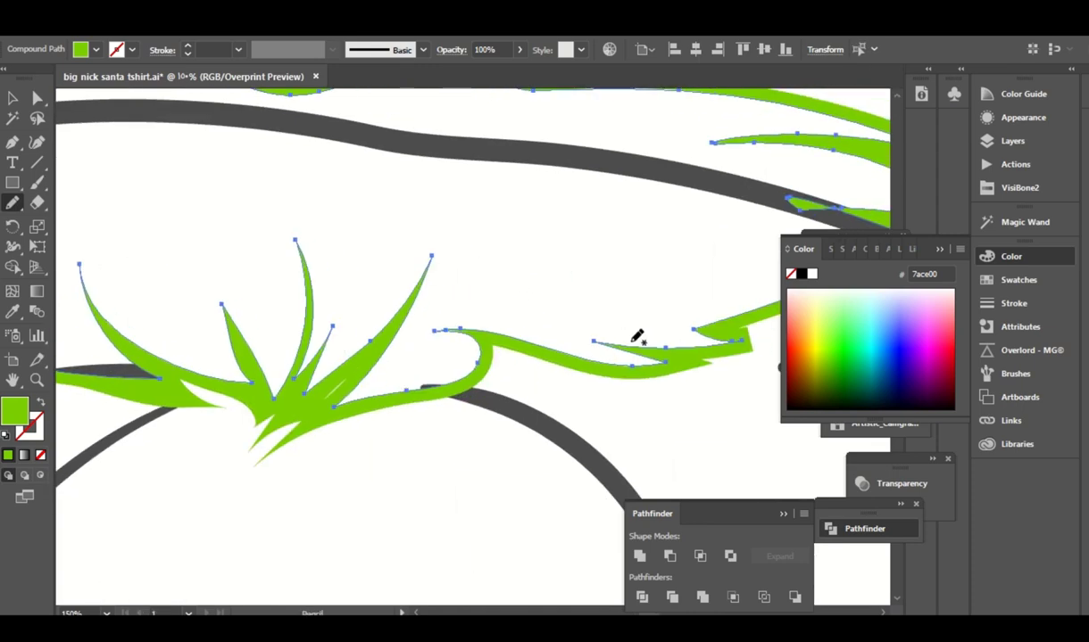
pyautogui.hscroll(2, 496, 394)
# Lengthen the mustache's lower right edge into a hair spike.
pyautogui.press('n')
pyautogui.moveTo(598, 299); pyautogui.dragTo(560, 313)
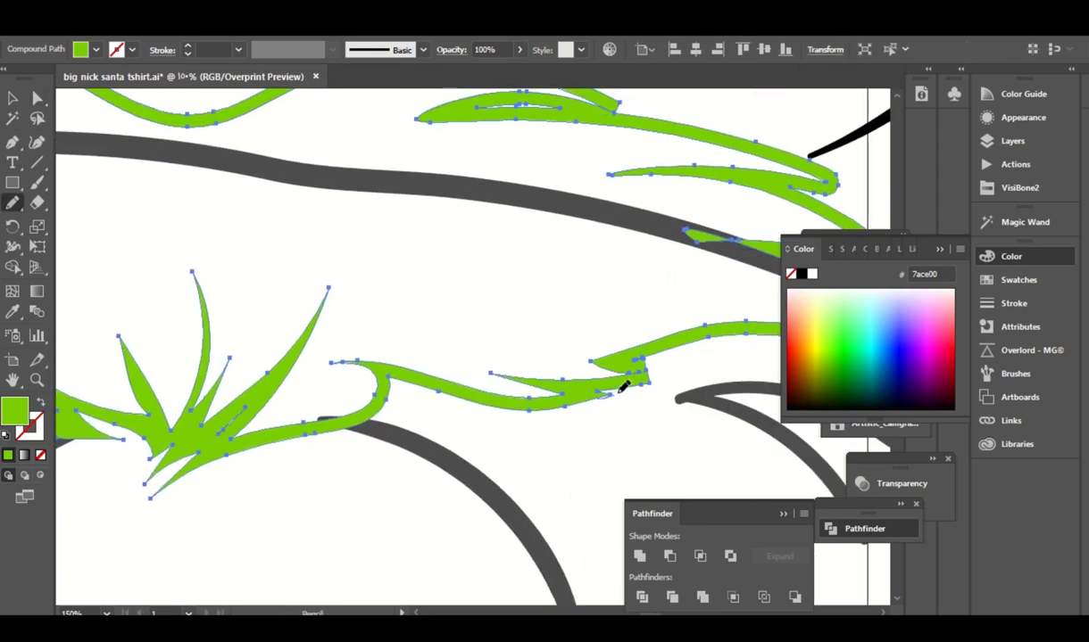
pyautogui.moveTo(623, 385); pyautogui.dragTo(540, 410)
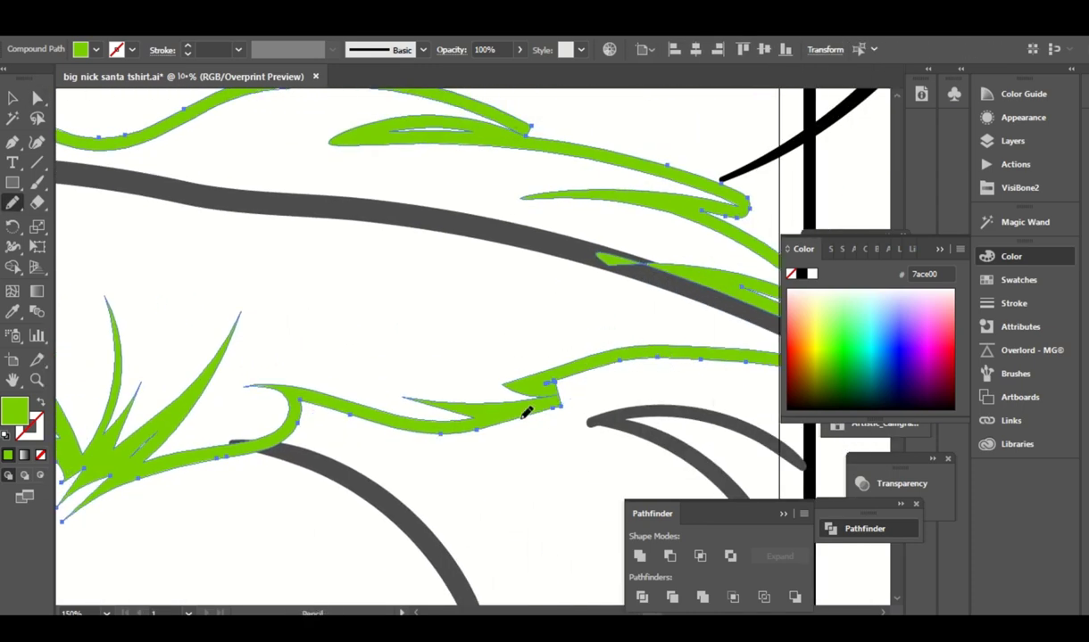
pyautogui.moveTo(622, 346); pyautogui.dragTo(635, 356)
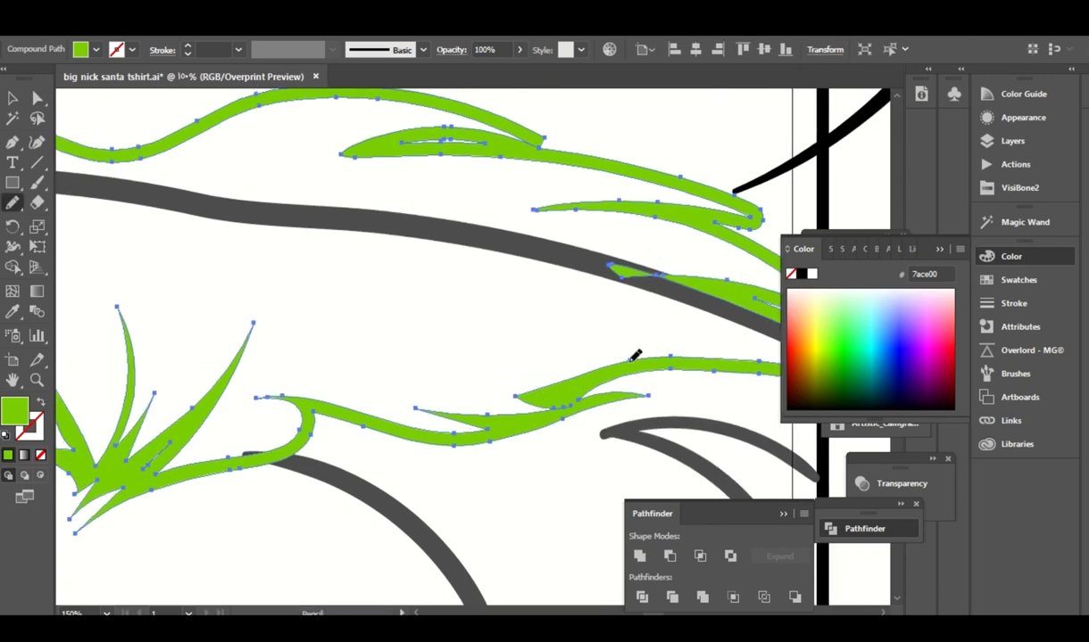
pyautogui.moveTo(475, 371); pyautogui.dragTo(461, 373)
# Extend a hair tip past the mustache's right end, then clear the selection.
pyautogui.scroll(2, 440, 306)
pyautogui.hscroll(3, 561, 303)
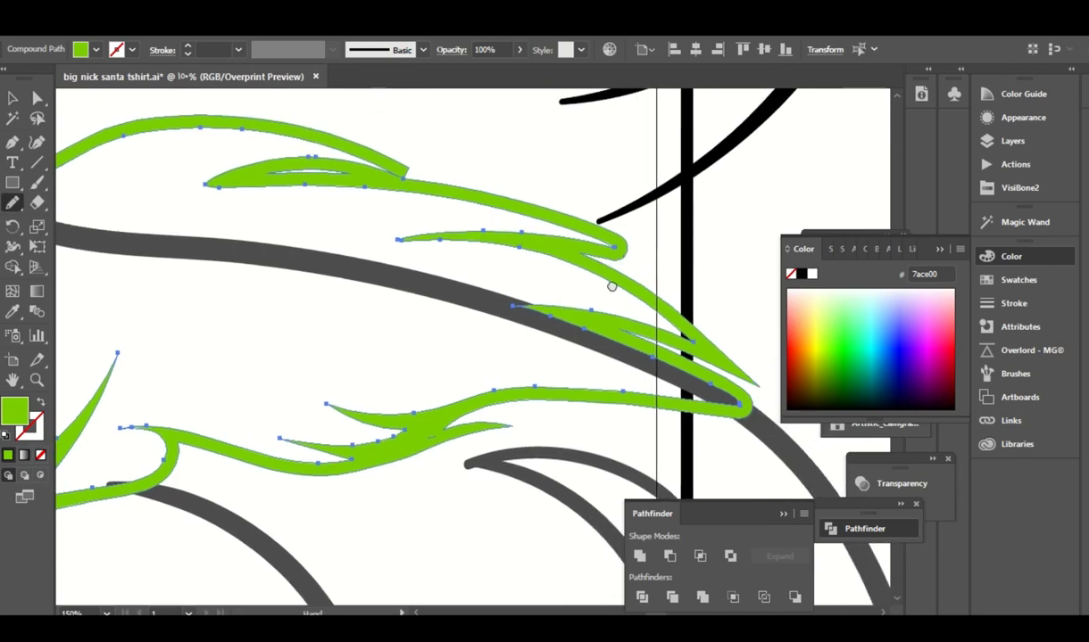
pyautogui.scroll(3, 535, 295)
pyautogui.hscroll(-1, 518, 279)
pyautogui.scroll(-1, 614, 267)
pyautogui.hscroll(2, 614, 267)
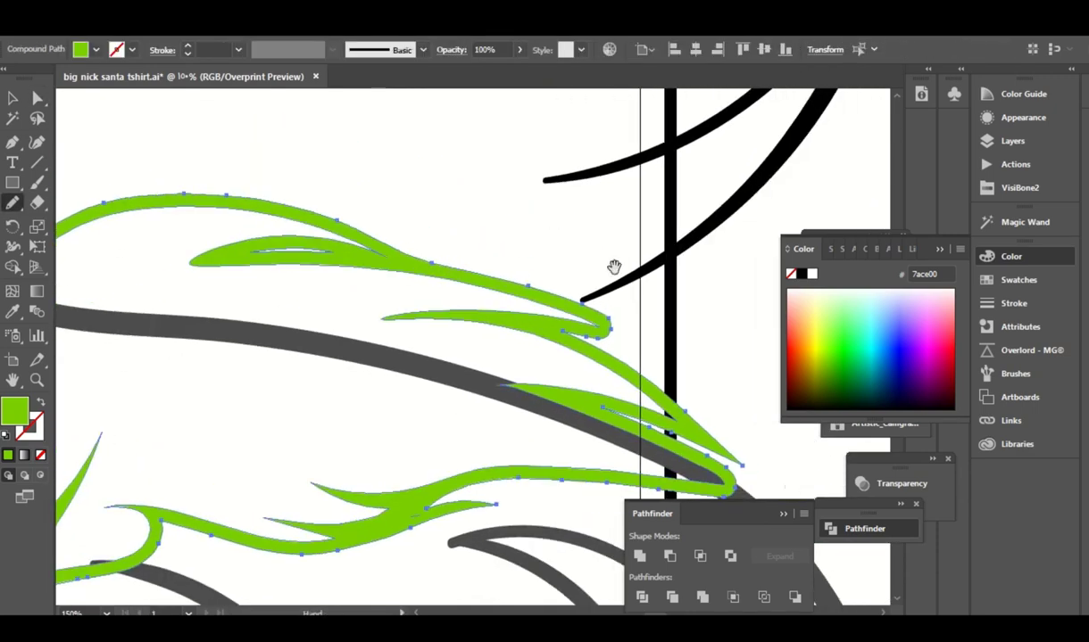
pyautogui.scroll(-3, 731, 328)
pyautogui.hscroll(2, 678, 326)
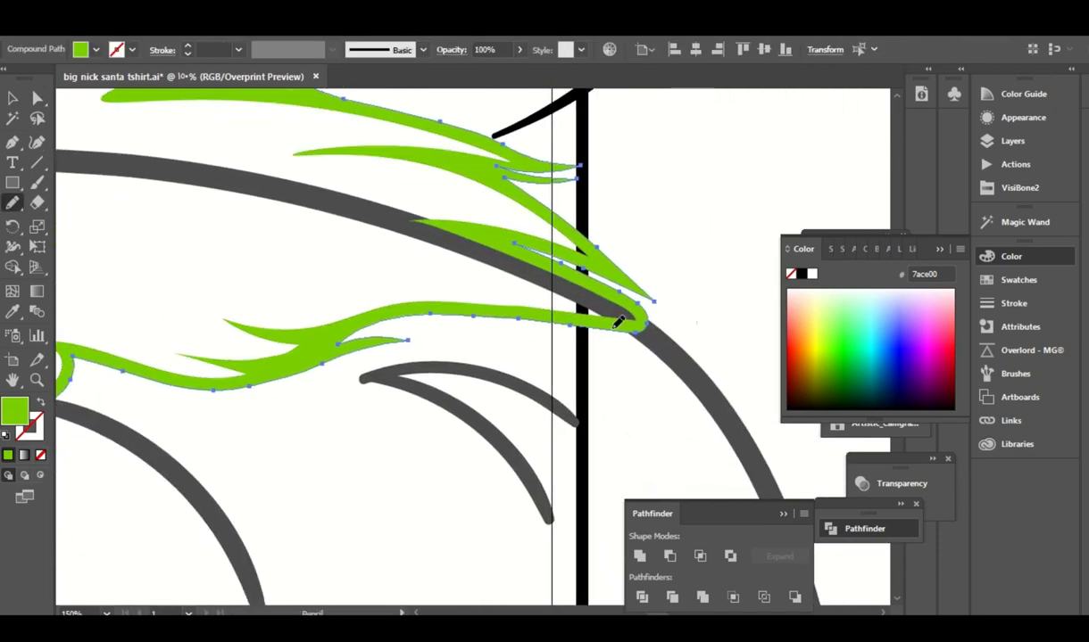
pyautogui.moveTo(661, 313); pyautogui.dragTo(638, 319)
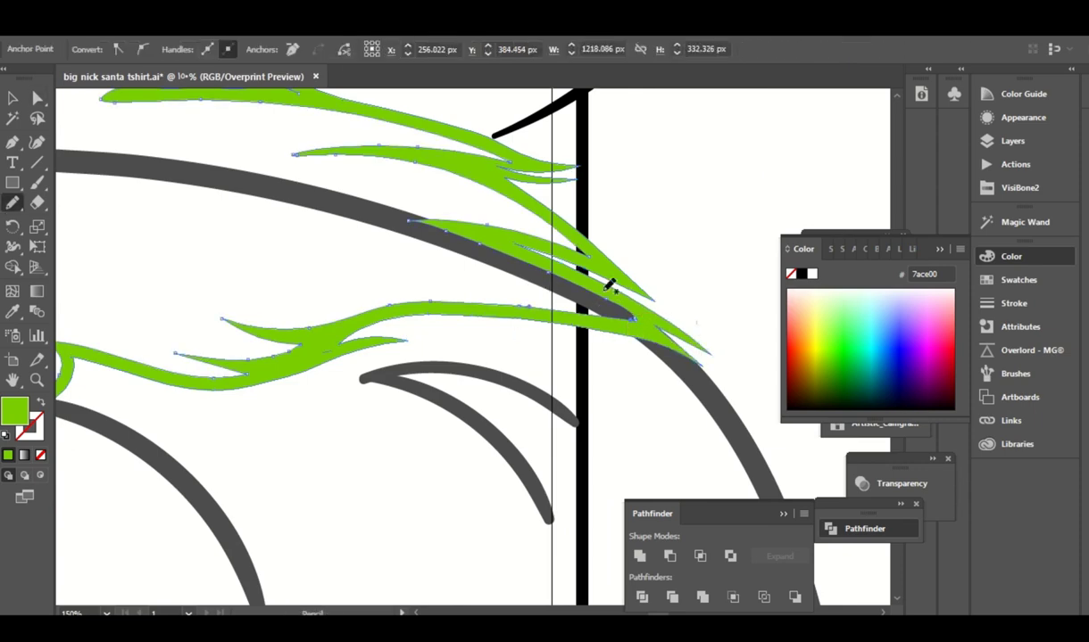
pyautogui.hotkey('ctrl', 'shift', 'a')
# Set the mustache outline back to black.
pyautogui.hotkey('ctrl', '-')
pyautogui.hotkey('ctrl', '-')
pyautogui.hotkey('ctrl', '-')
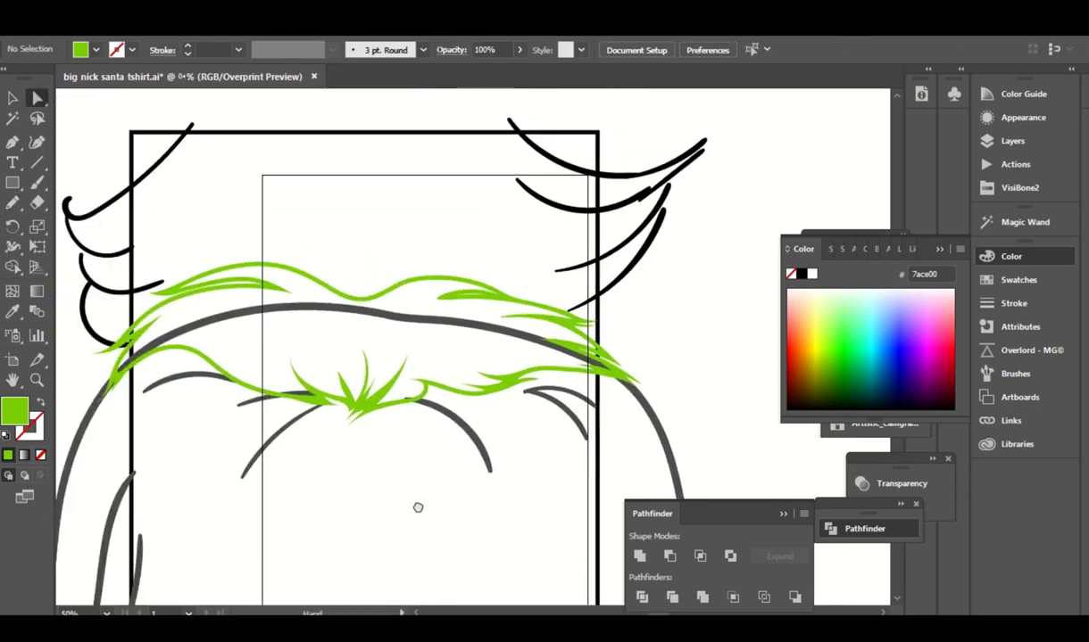
pyautogui.click(555, 267)
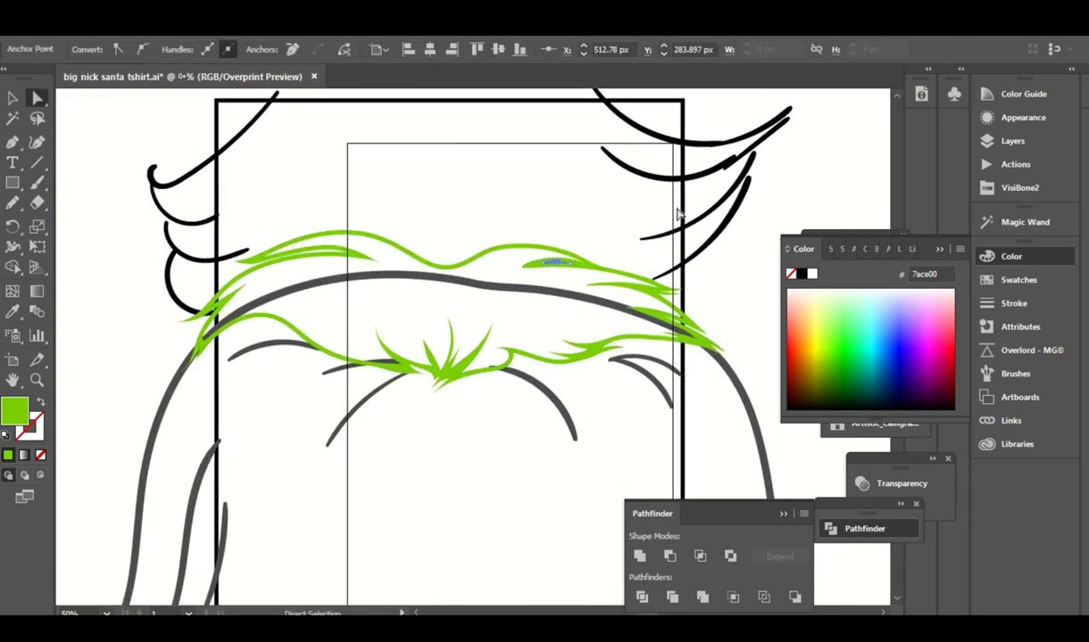
pyautogui.click(522, 331)
pyautogui.press('v')
pyautogui.click(648, 296)
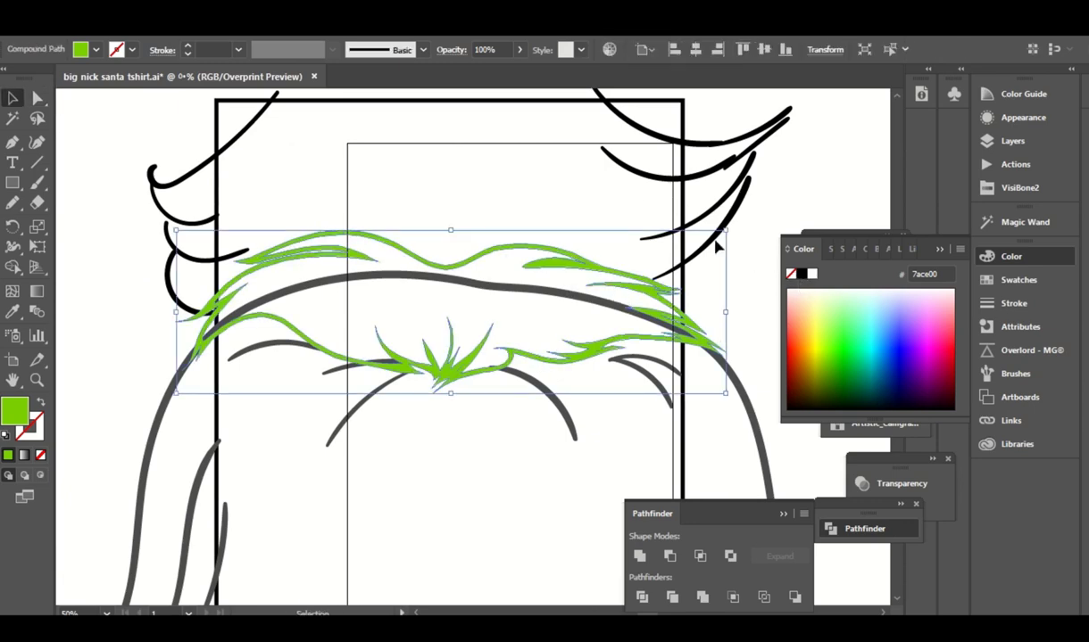
pyautogui.click(800, 273)
pyautogui.press('a')
# Draw a green rectangle covering the whole mustache and send it to the back.
pyautogui.hotkey('ctrl', 'shift', 'a')
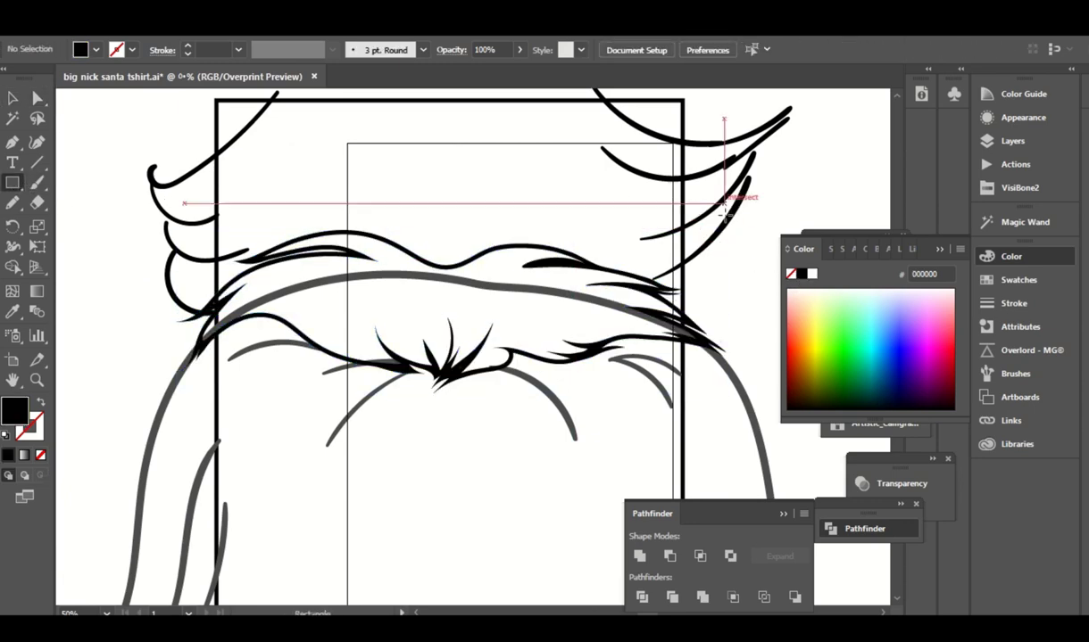
pyautogui.moveTo(722, 207); pyautogui.dragTo(127, 450)
pyautogui.press('a')
pyautogui.rightClick(658, 295)
pyautogui.click(664, 284)
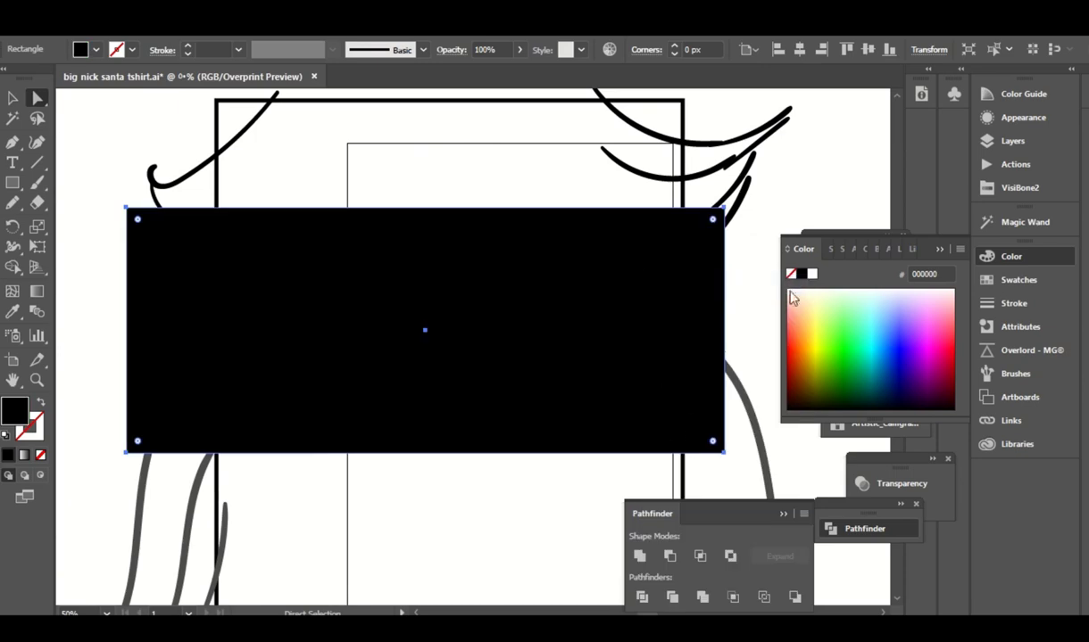
pyautogui.hotkey('ctrl', 'shift', 'z')
pyautogui.rightClick(644, 278)
pyautogui.click(865, 587)
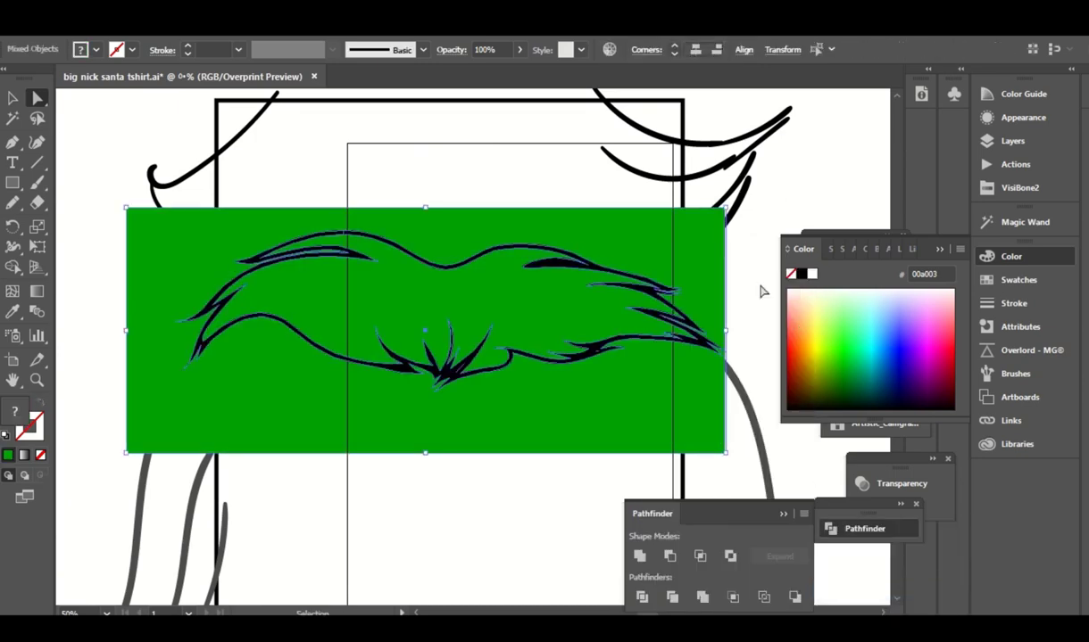
# Trim the green rectangle with Shape Builder, removing the area outside the mustache.
pyautogui.press('v')
pyautogui.click(793, 325)
pyautogui.rightClick(701, 275)
pyautogui.moveTo(742, 553)
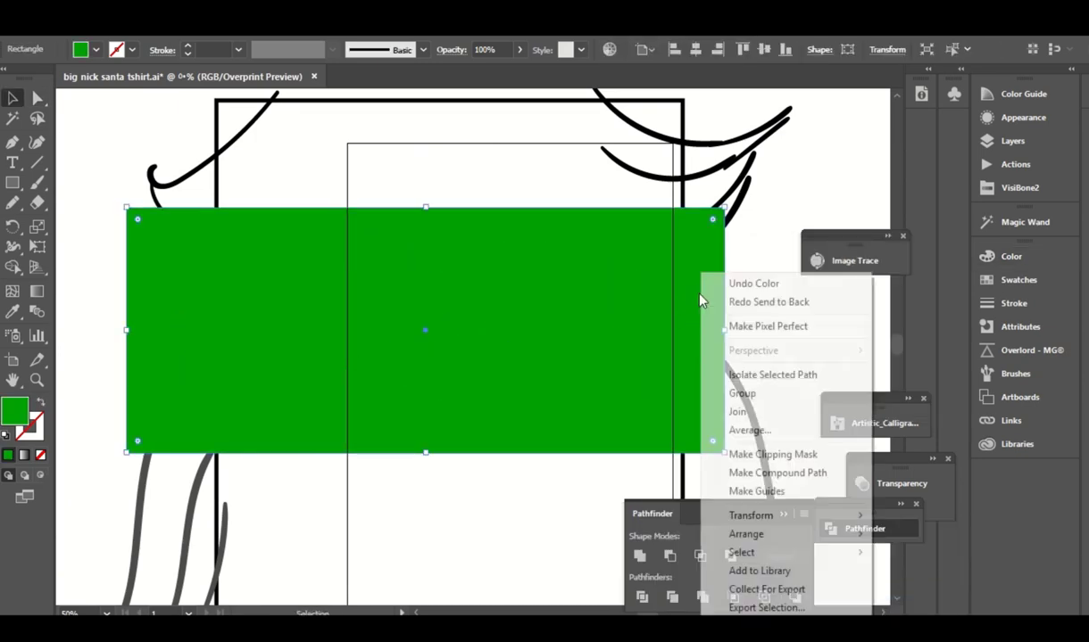
pyautogui.click(923, 589)
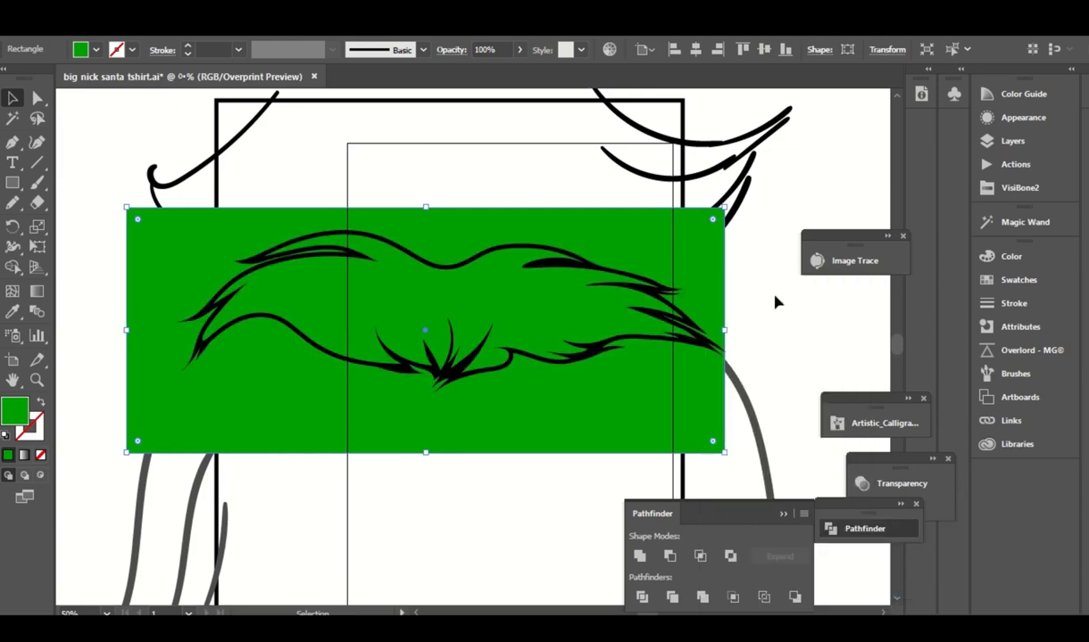
pyautogui.moveTo(724, 329); pyautogui.dragTo(753, 329)
pyautogui.hotkey('shift', 'm')
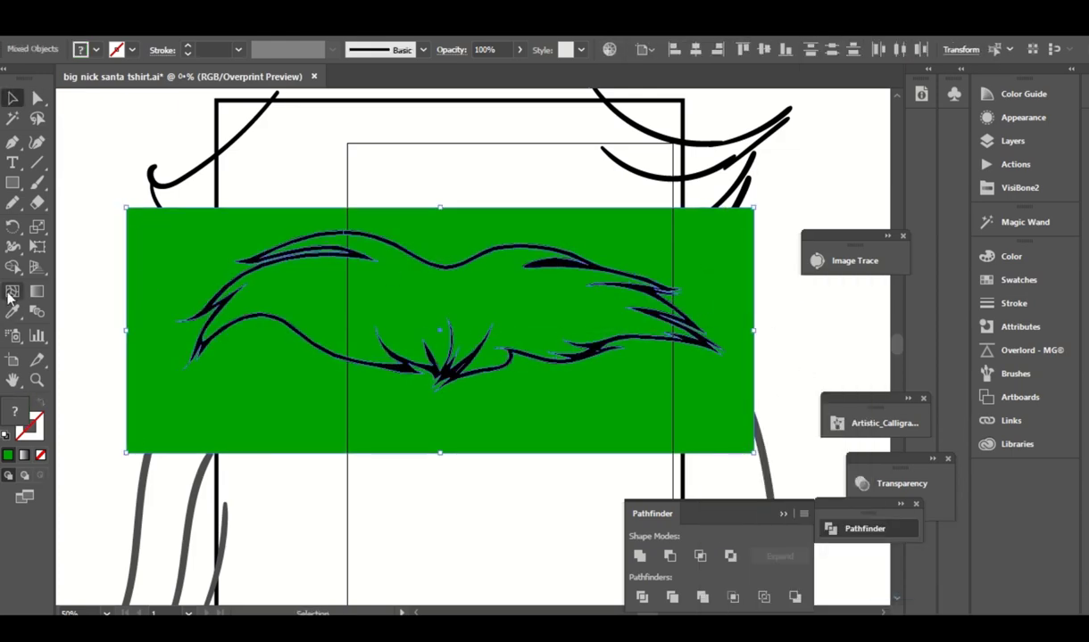
pyautogui.keyDown('alt'); pyautogui.click(204, 253); pyautogui.keyUp('alt')
# Undo the trim and apply an Offset Path to the green fill.
pyautogui.press('a')
pyautogui.click(141, 19)
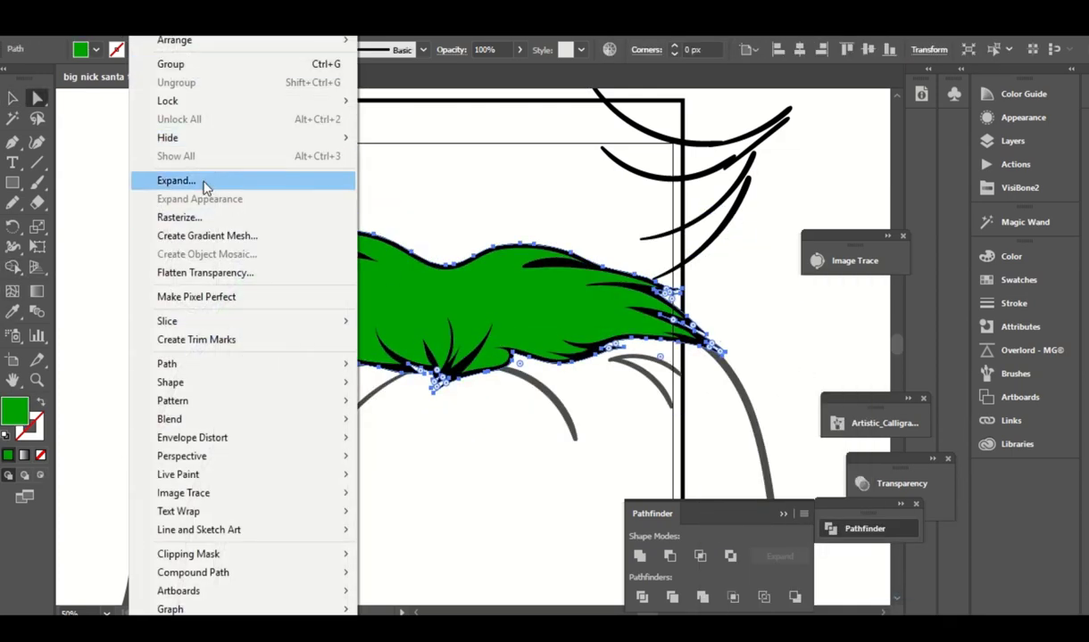
pyautogui.click(200, 174)
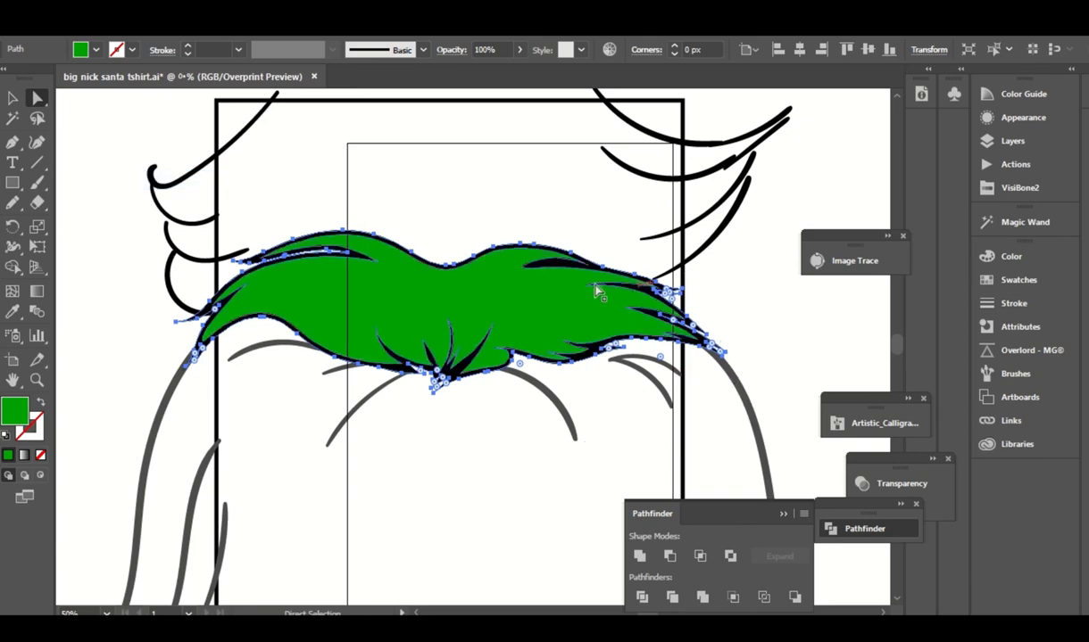
pyautogui.hotkey('ctrl', 'z')
pyautogui.click(141, 19)
pyautogui.click(464, 424)
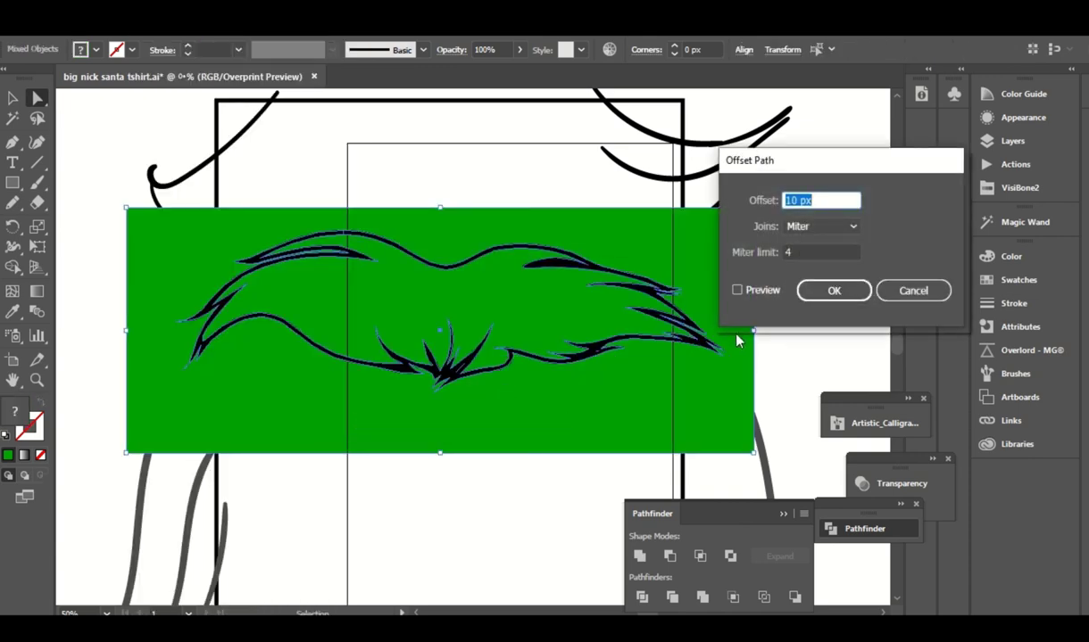
pyautogui.press('Return')
pyautogui.click(801, 365)
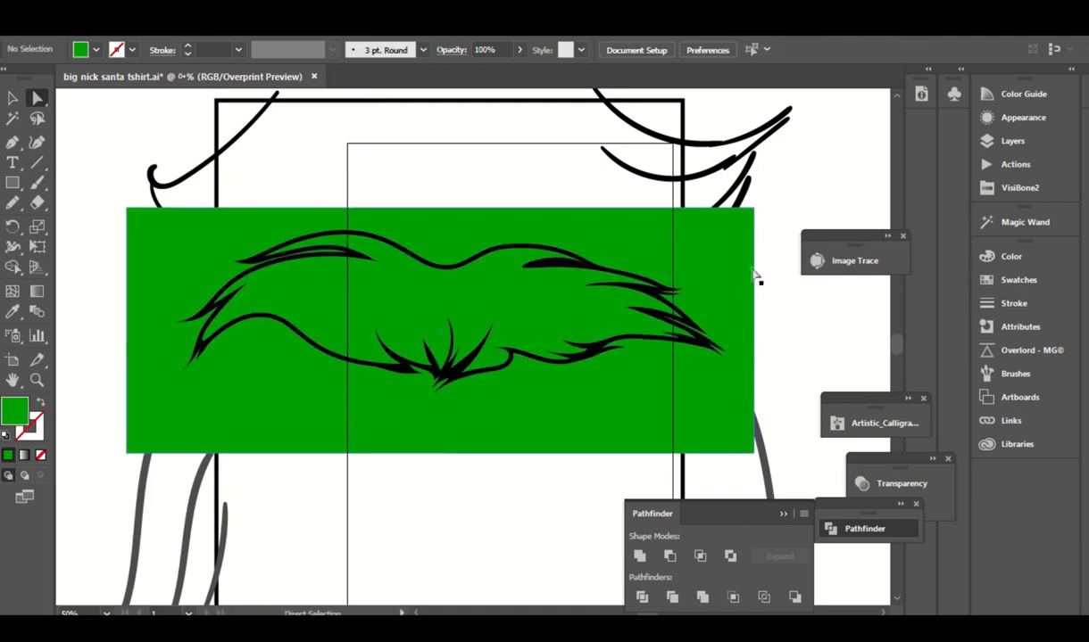
# Clip the green fill to the mustache and offset it inward by -2 px.
pyautogui.hotkey('ctrl', 'a')
pyautogui.hotkey('ctrl', '7')
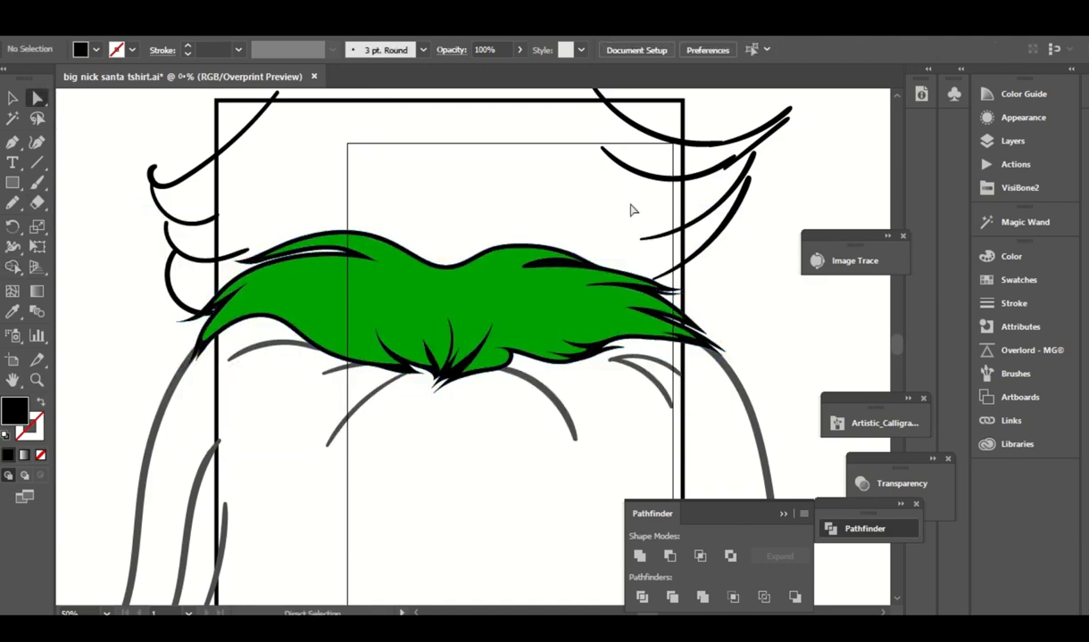
pyautogui.click(147, 27)
pyautogui.click(420, 420)
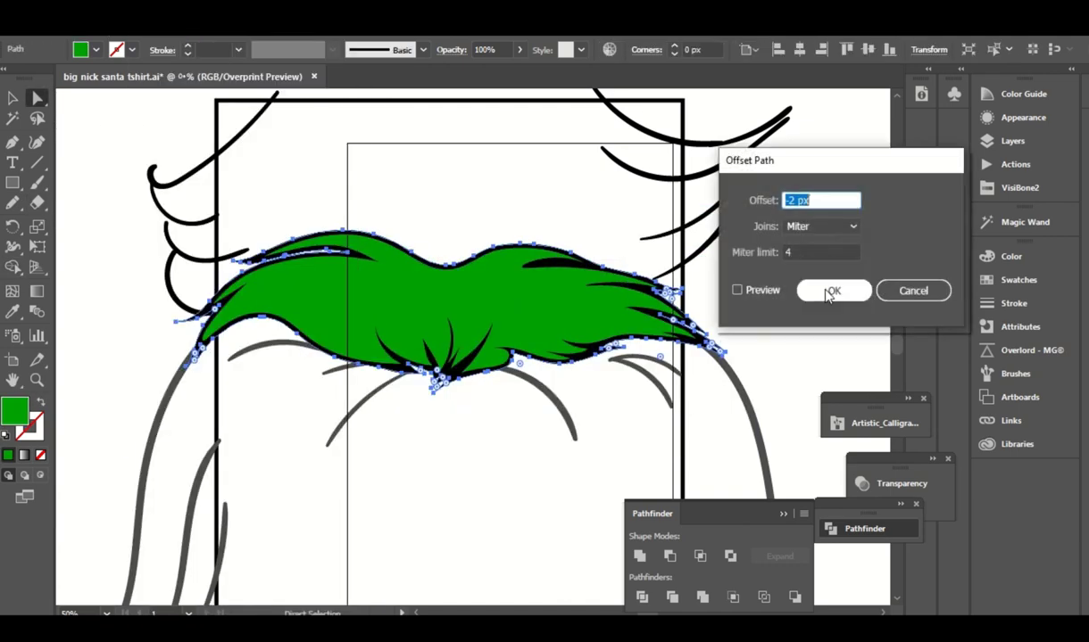
pyautogui.press('Return')
pyautogui.click(1012, 141)
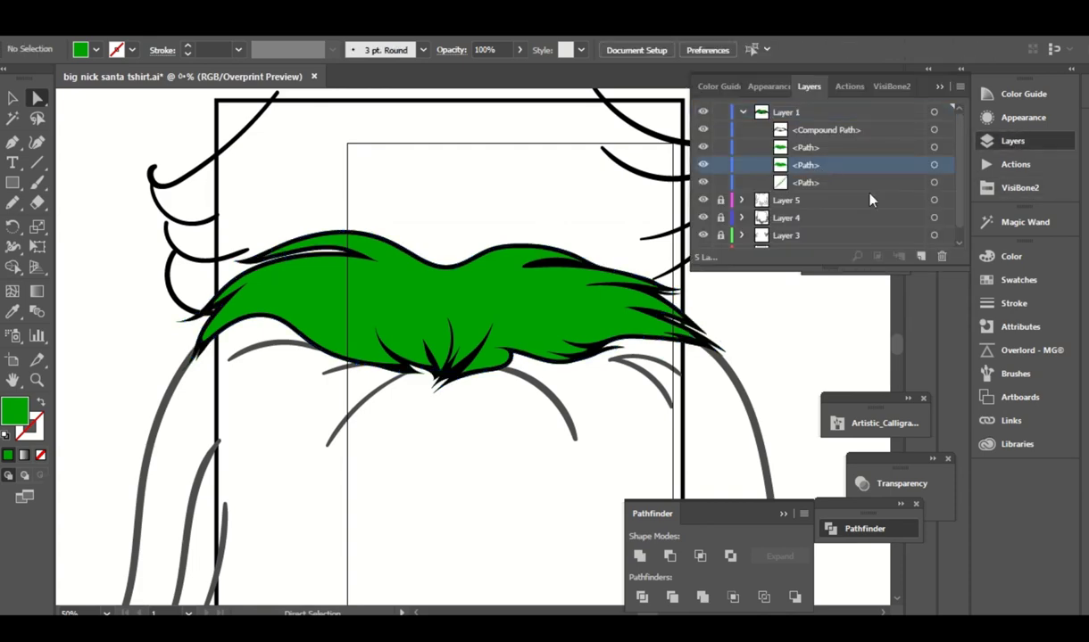
# Give the mustache fill a near-white light gray swatch.
pyautogui.click(498, 301)
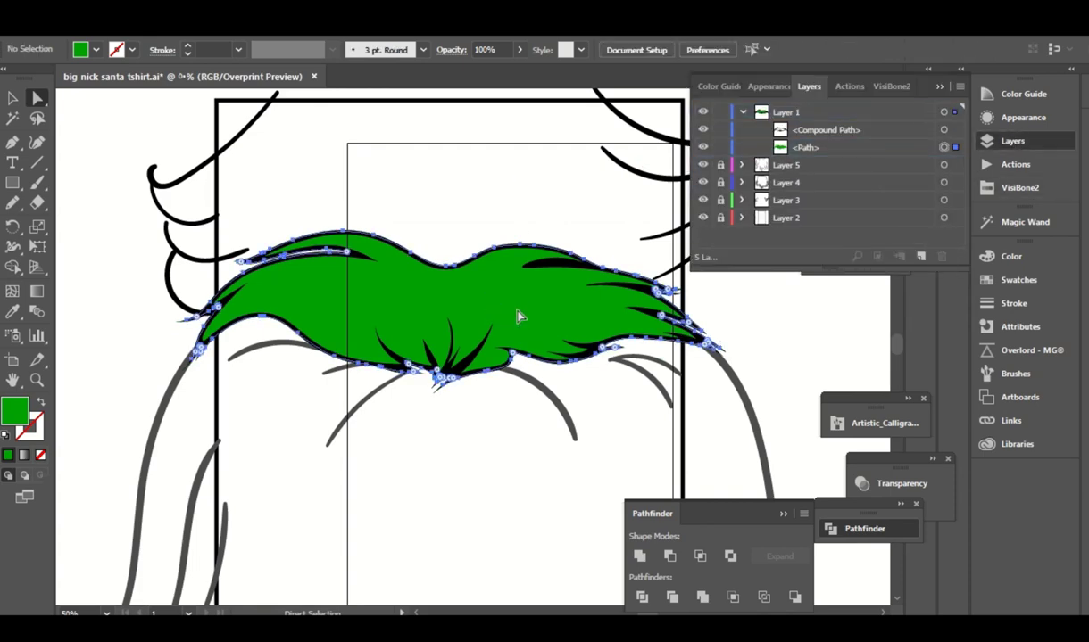
pyautogui.click(1018, 280)
pyautogui.click(856, 360)
pyautogui.click(916, 352)
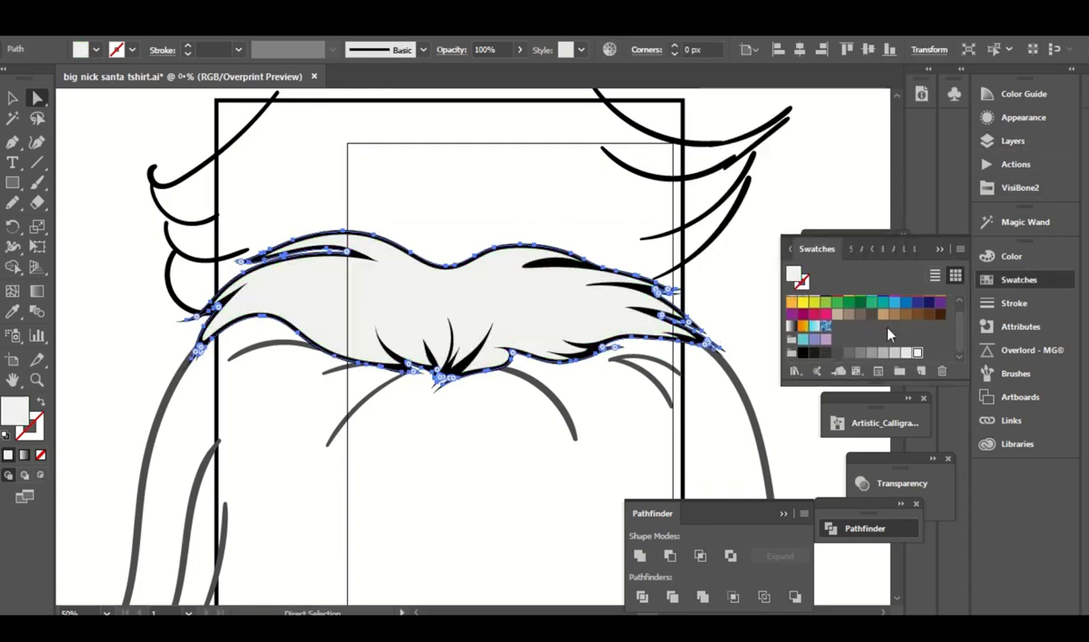
pyautogui.click(766, 245)
pyautogui.hotkey('ctrl', '-')
pyautogui.hotkey('ctrl', '-')
pyautogui.hotkey('ctrl', '-')
# Recolour the mustache outline with the dark gray swatch.
pyautogui.hotkey('ctrl', '+')
pyautogui.hotkey('ctrl', '+')
pyautogui.hotkey('ctrl', '+')
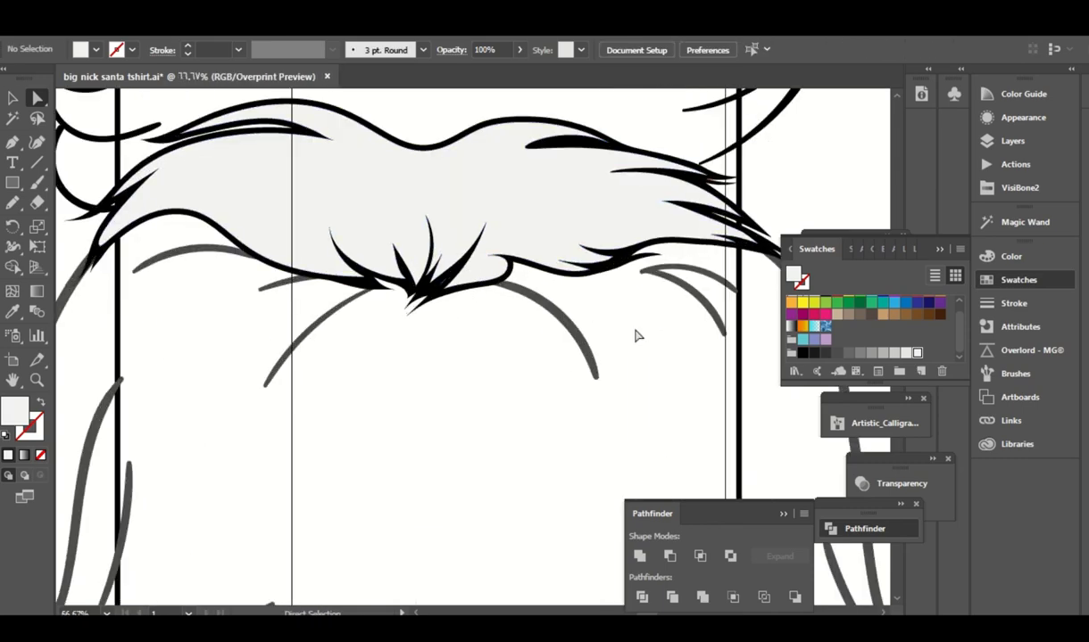
pyautogui.scroll(-1, 821, 326)
pyautogui.click(821, 314)
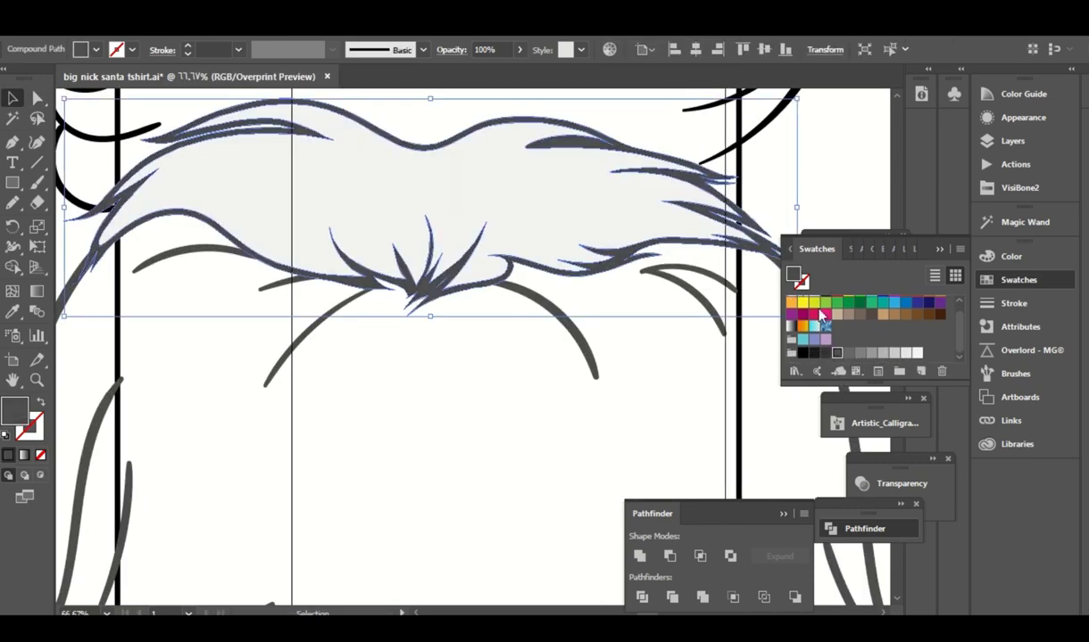
pyautogui.click(826, 355)
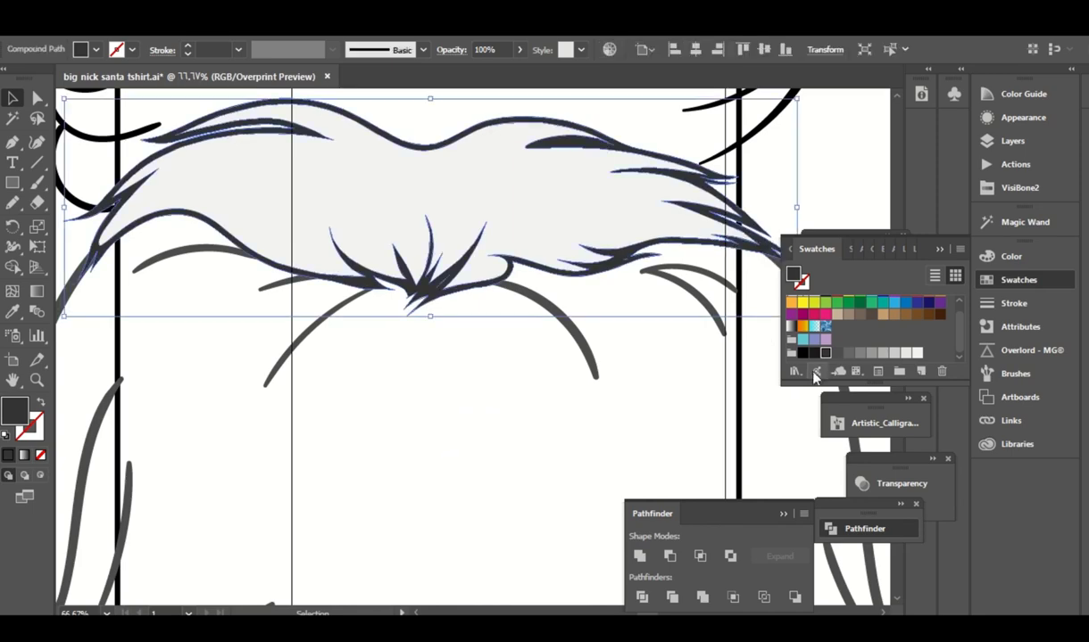
pyautogui.click(799, 189)
pyautogui.hotkey('ctrl', '-')
pyautogui.hotkey('ctrl', '-')
pyautogui.hotkey('ctrl', '-')
pyautogui.moveTo(800, 188); pyautogui.dragTo(785, 132)
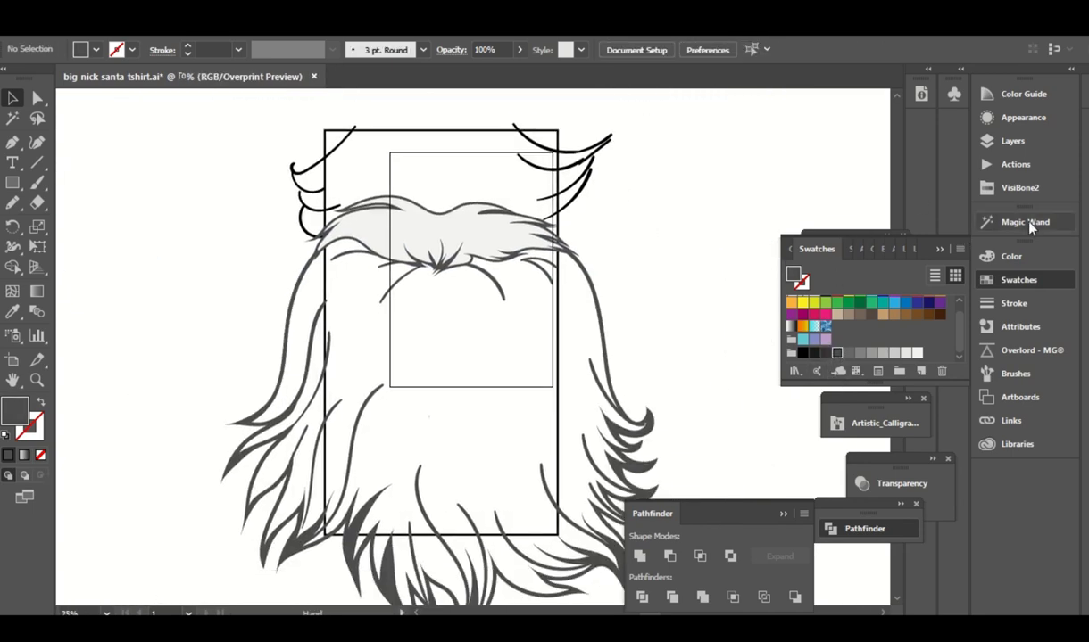
pyautogui.click(1012, 141)
pyautogui.click(742, 113)
pyautogui.moveTo(647, 317); pyautogui.dragTo(631, 249)
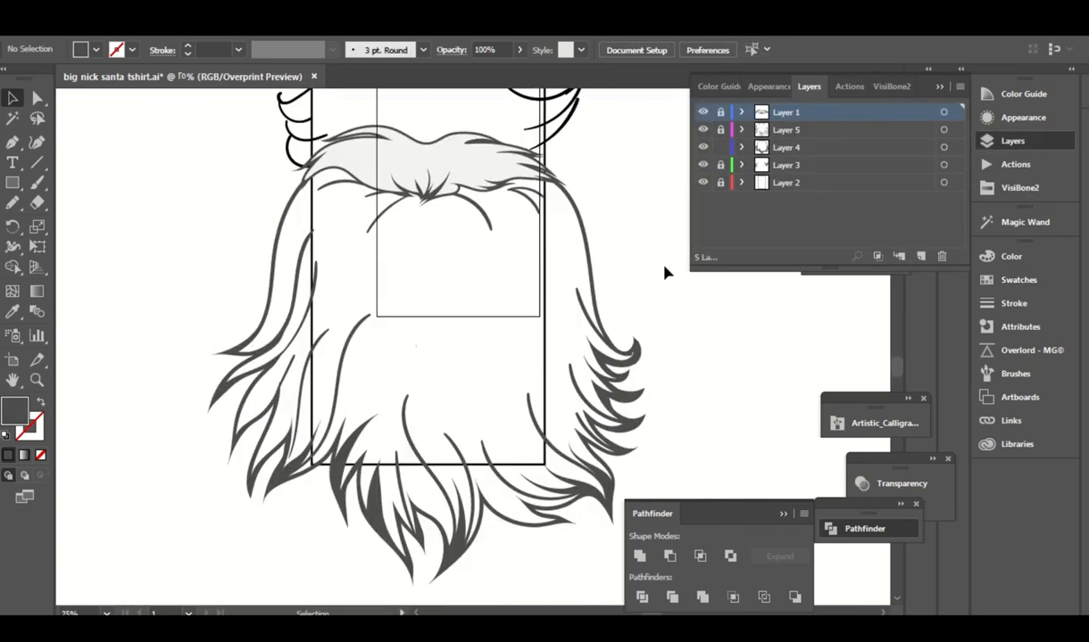
pyautogui.hotkey('ctrl', '-')
pyautogui.hotkey('ctrl', '-')
pyautogui.hotkey('ctrl', '-')
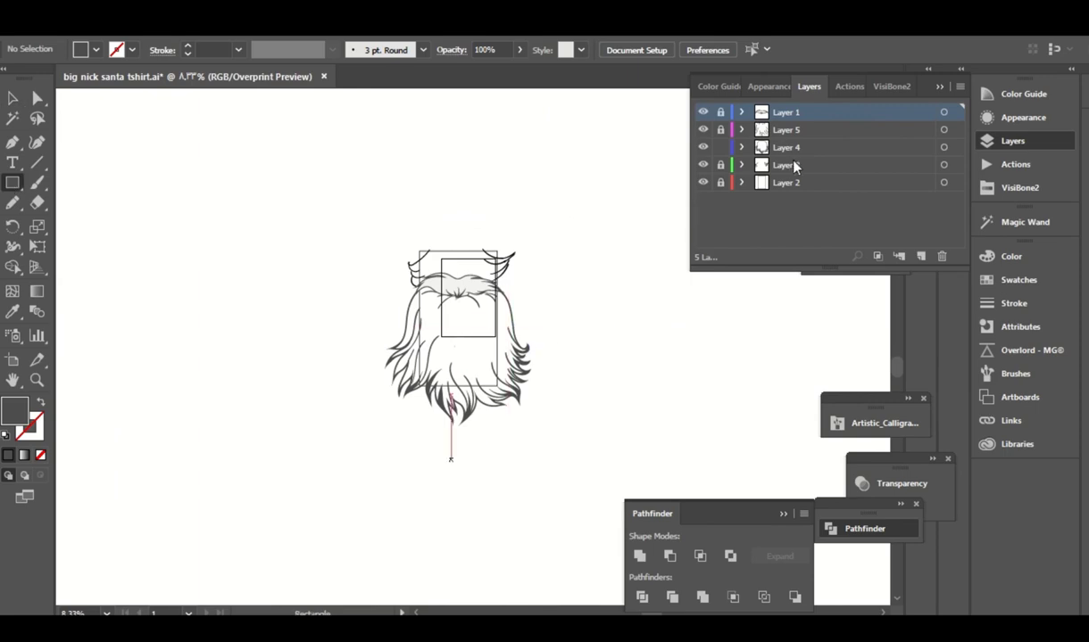
pyautogui.click(785, 147)
pyautogui.moveTo(616, 172); pyautogui.dragTo(294, 497)
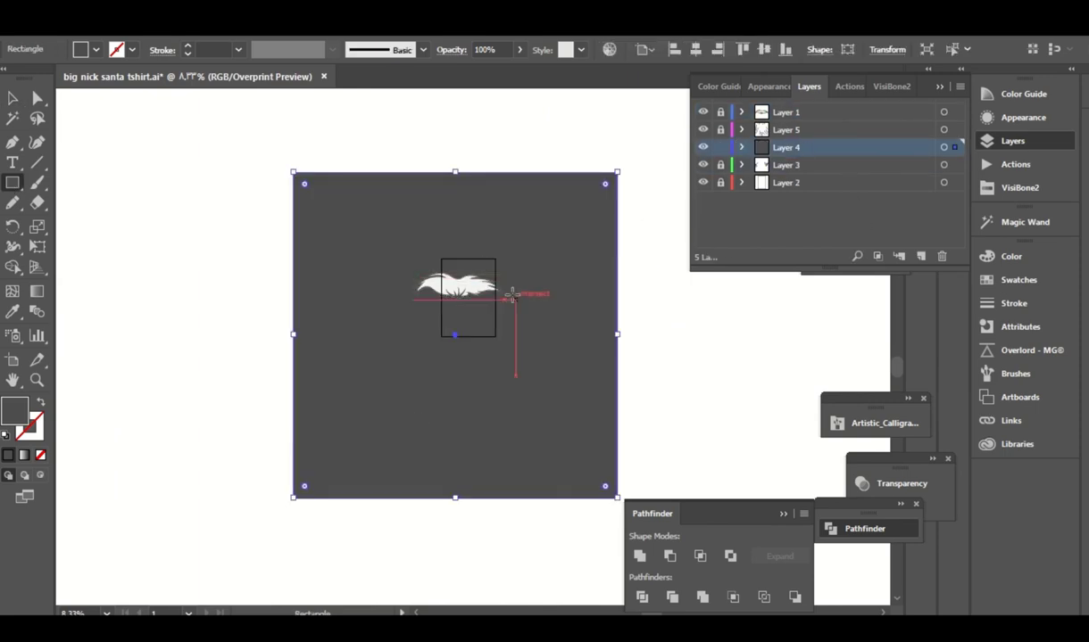
pyautogui.rightClick(529, 275)
pyautogui.press('Escape')
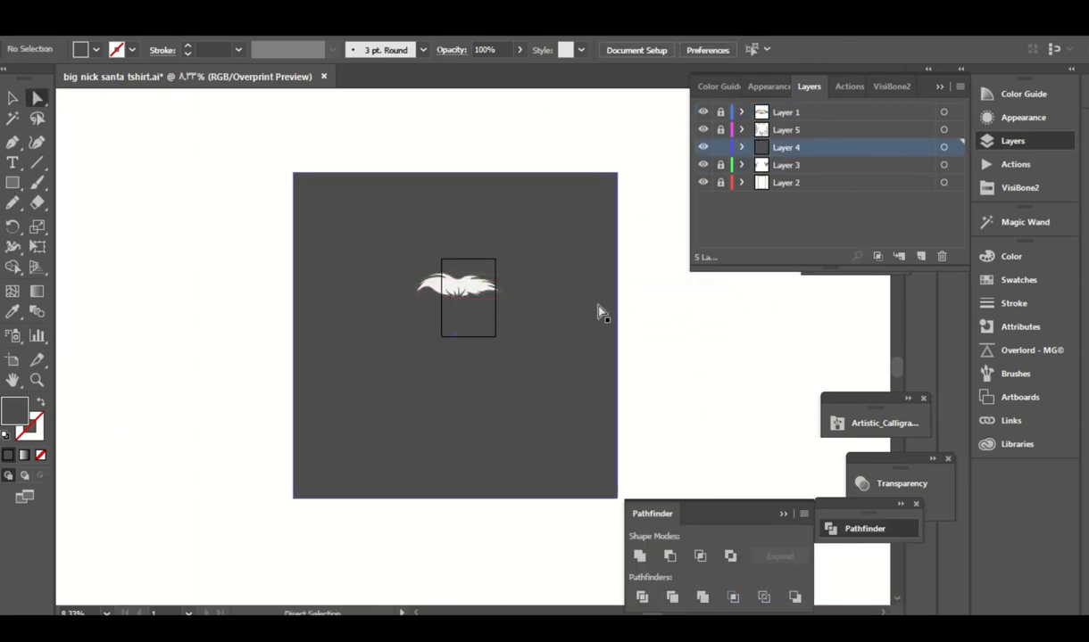
pyautogui.press('a')
pyautogui.click(1018, 280)
pyautogui.click(917, 352)
pyautogui.click(686, 197)
pyautogui.hotkey('ctrl', 'a')
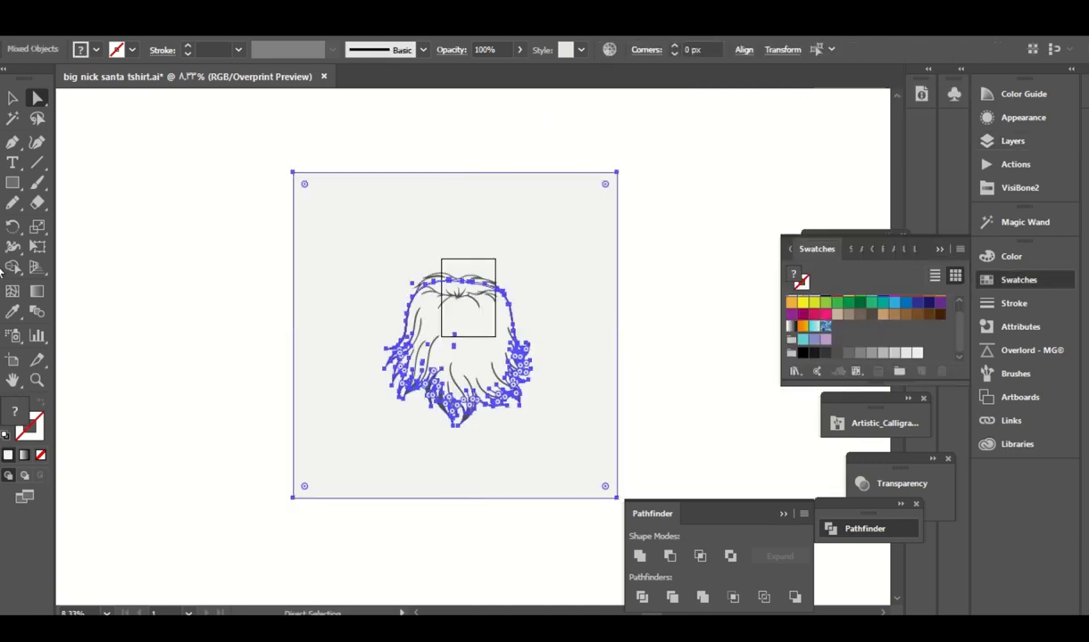
pyautogui.click(12, 266)
pyautogui.press('a')
pyautogui.click(629, 238)
pyautogui.hotkey('ctrl', '+')
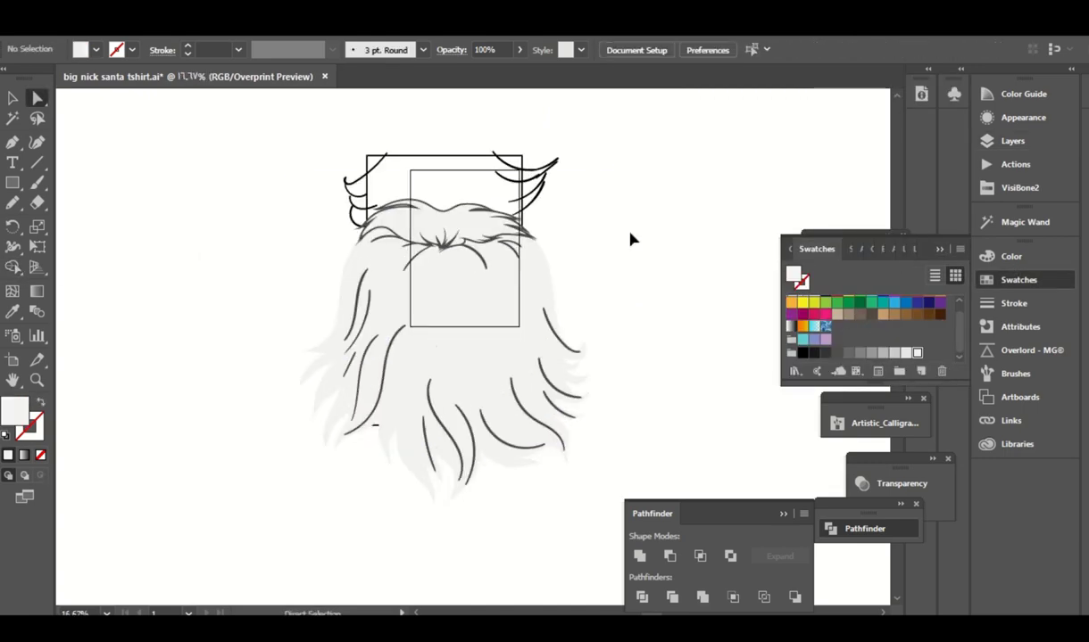
pyautogui.hotkey('ctrl', 'a')
pyautogui.click(845, 174)
pyautogui.hotkey('ctrl', 'y')
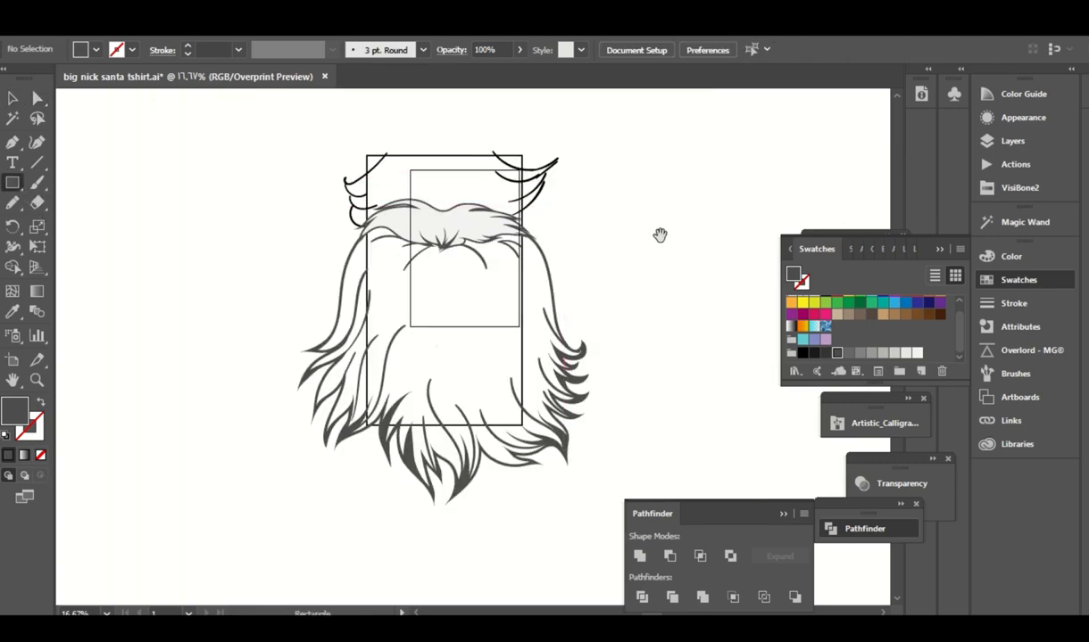
pyautogui.moveTo(659, 235); pyautogui.dragTo(636, 206)
pyautogui.press('v')
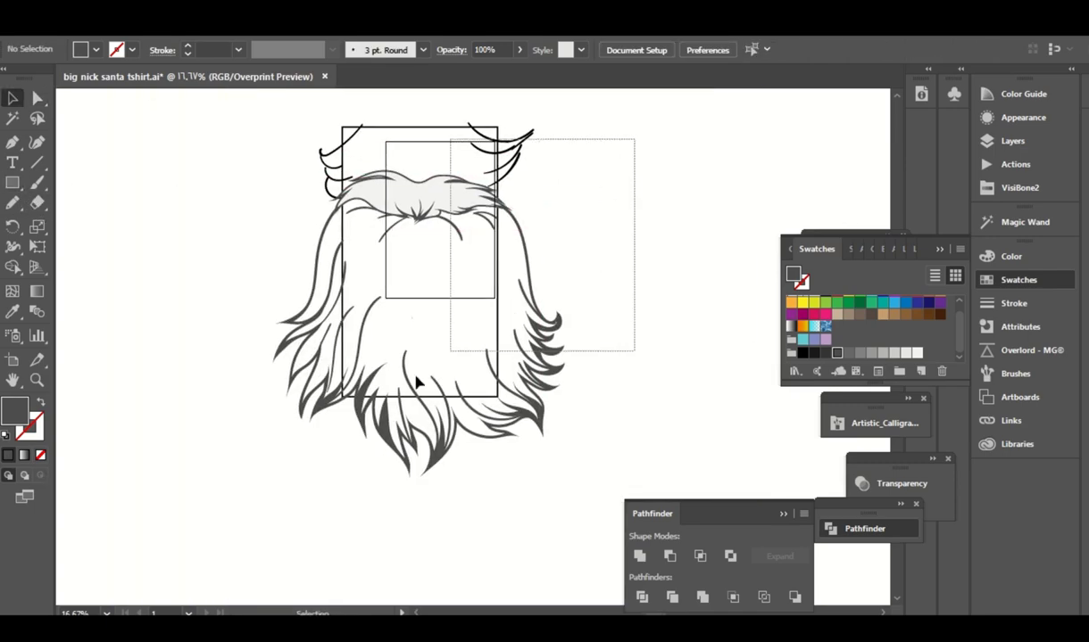
pyautogui.click(417, 381)
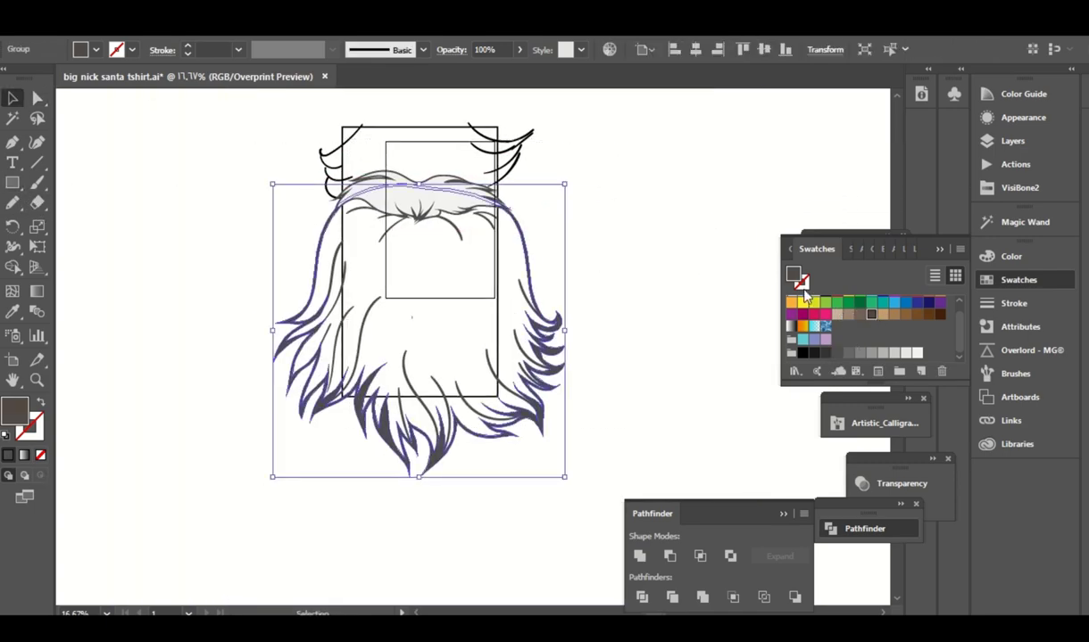
pyautogui.press('a')
pyautogui.press('v')
pyautogui.click(628, 244)
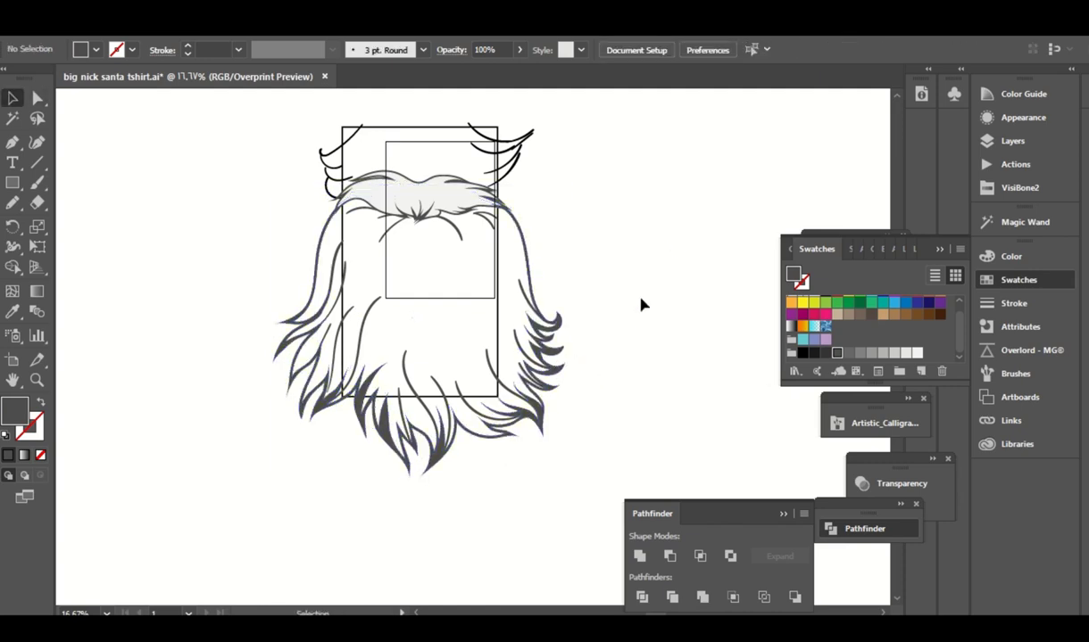
pyautogui.click(13, 183)
pyautogui.moveTo(197, 141); pyautogui.dragTo(662, 542)
pyautogui.rightClick(611, 236)
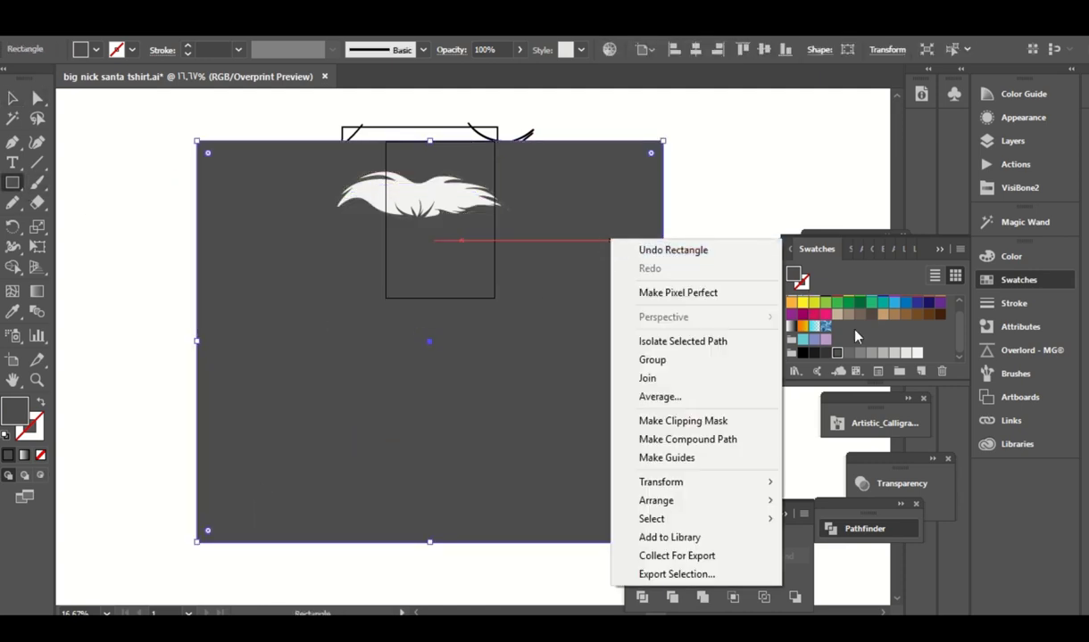
pyautogui.click(852, 304)
pyautogui.rightClick(627, 237)
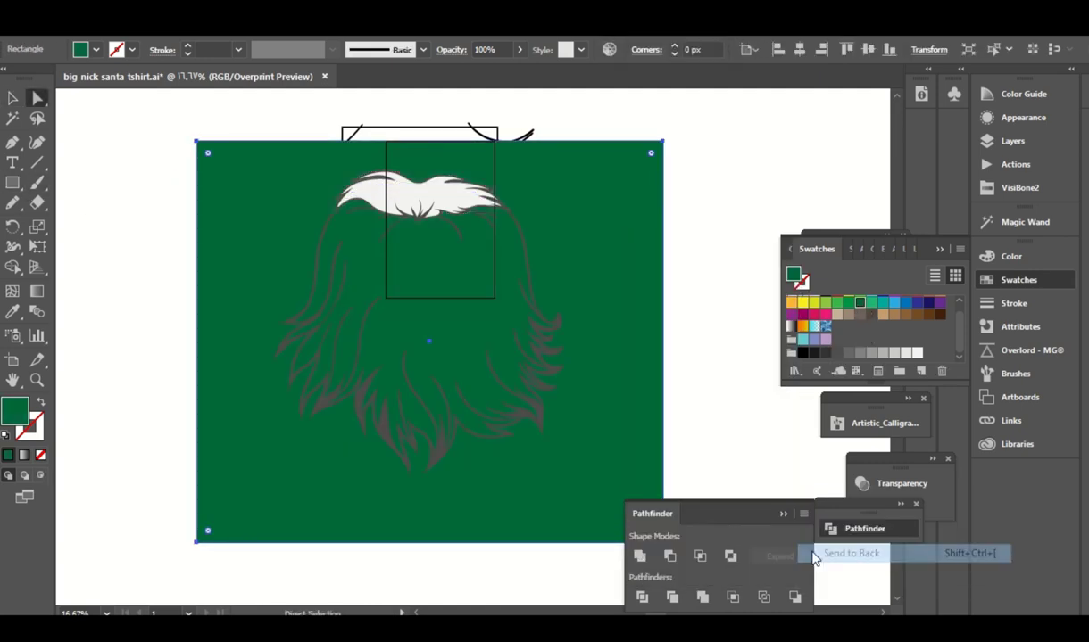
pyautogui.click(850, 553)
pyautogui.hotkey('shift', 'm')
pyautogui.keyDown('alt'); pyautogui.click(250, 225); pyautogui.keyUp('alt')
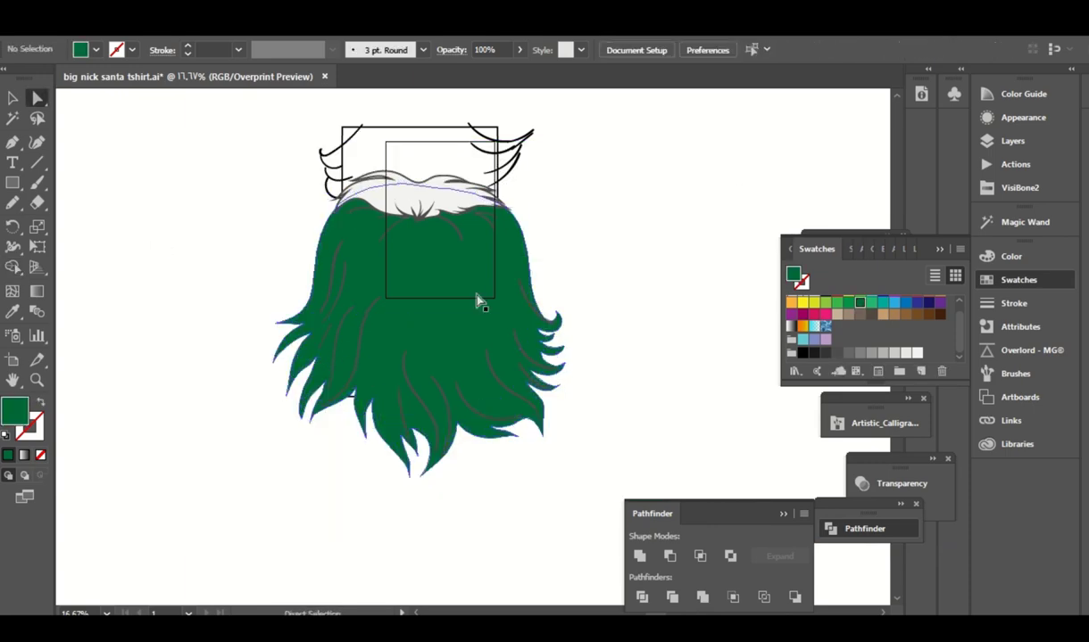
pyautogui.press('a')
pyautogui.click(129, 19)
pyautogui.click(612, 297)
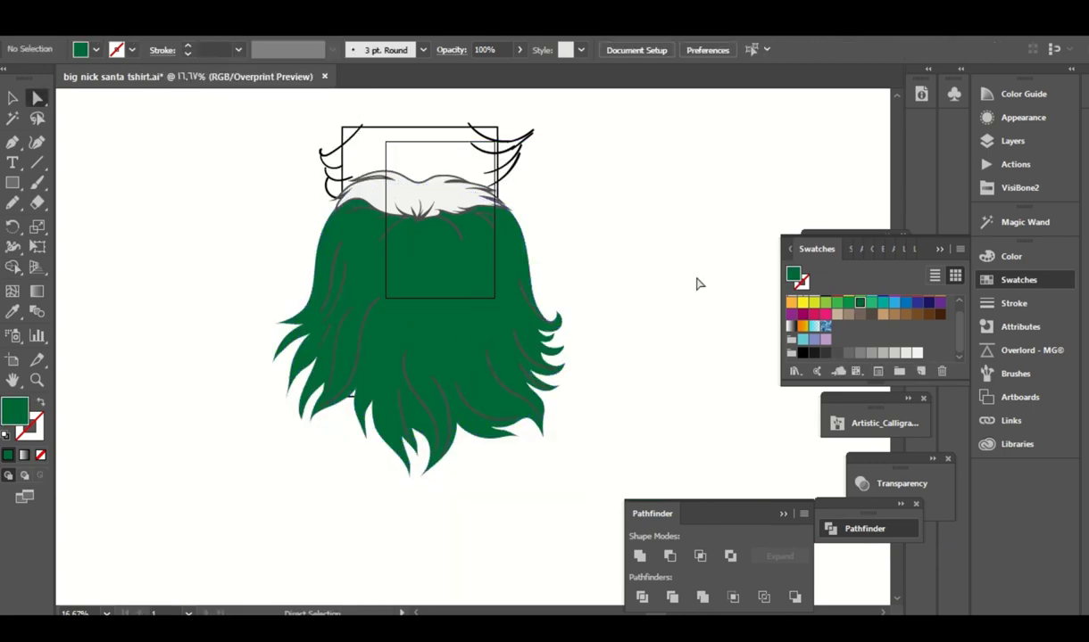
pyautogui.hotkey('ctrl', '+')
pyautogui.click(644, 282)
pyautogui.click(1012, 141)
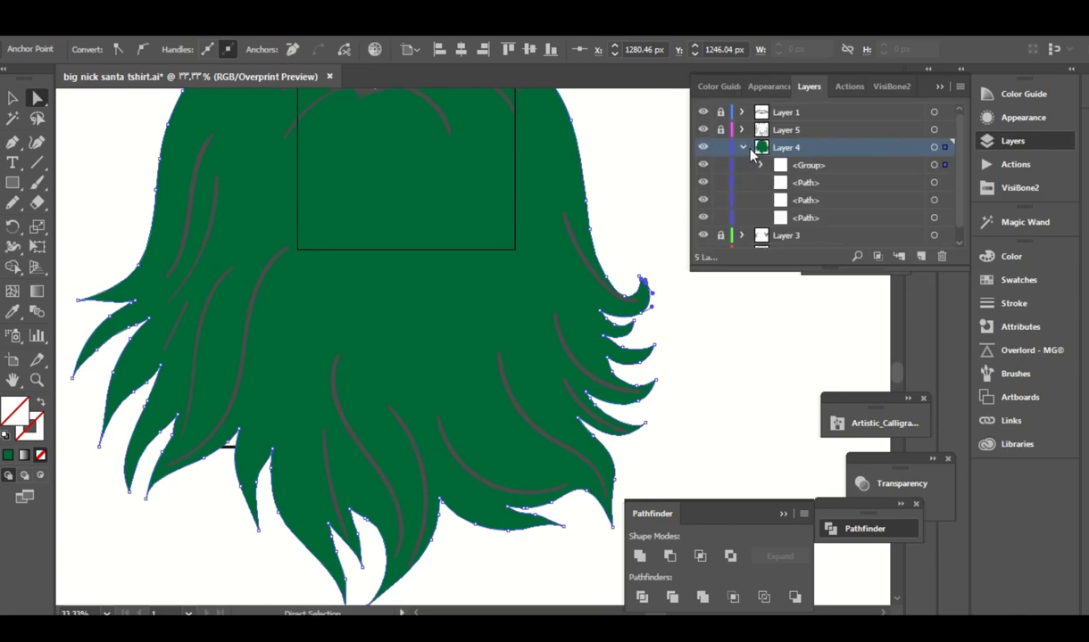
pyautogui.click(933, 164)
pyautogui.click(1018, 279)
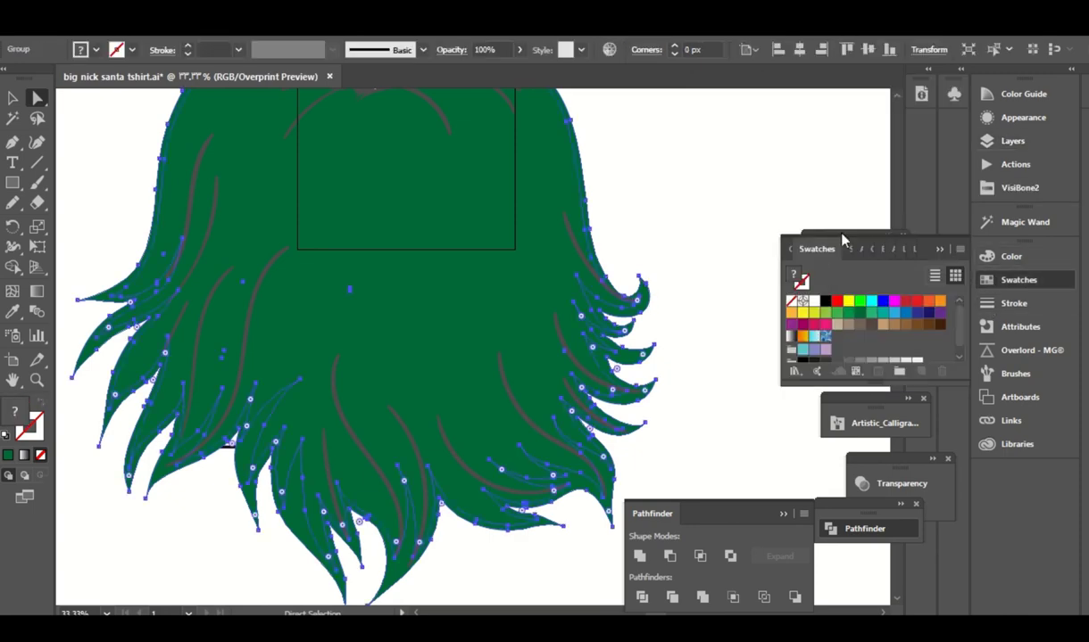
pyautogui.click(792, 274)
pyautogui.click(772, 206)
pyautogui.hotkey('ctrl', '-')
pyautogui.hotkey('ctrl', '-')
pyautogui.hotkey('ctrl', '-')
pyautogui.hotkey('ctrl', '-')
pyautogui.hotkey('ctrl', 'a')
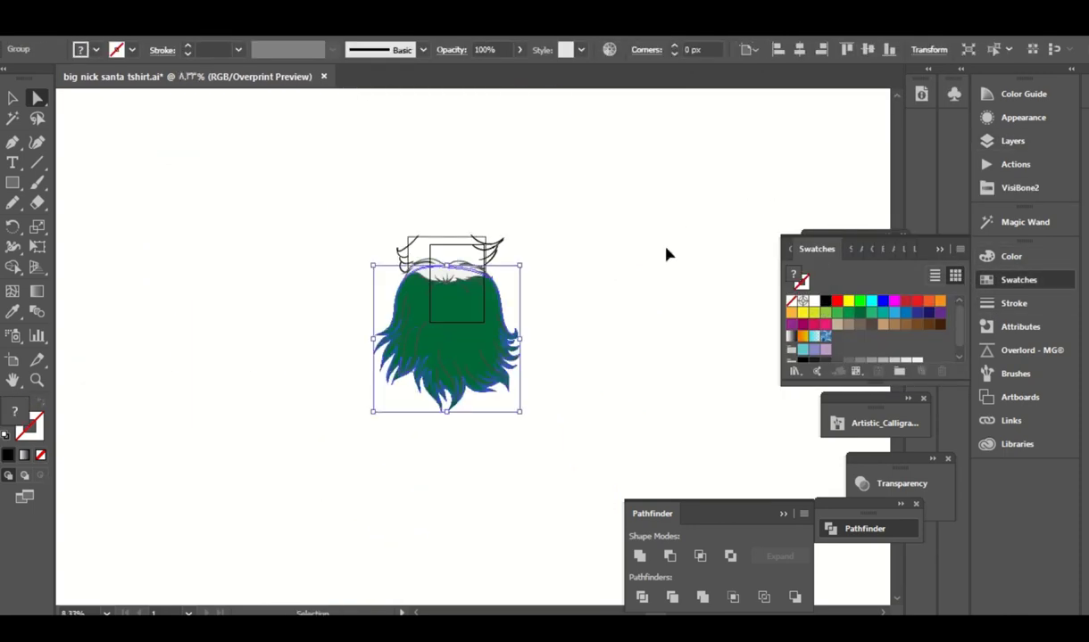
pyautogui.press('Delete')
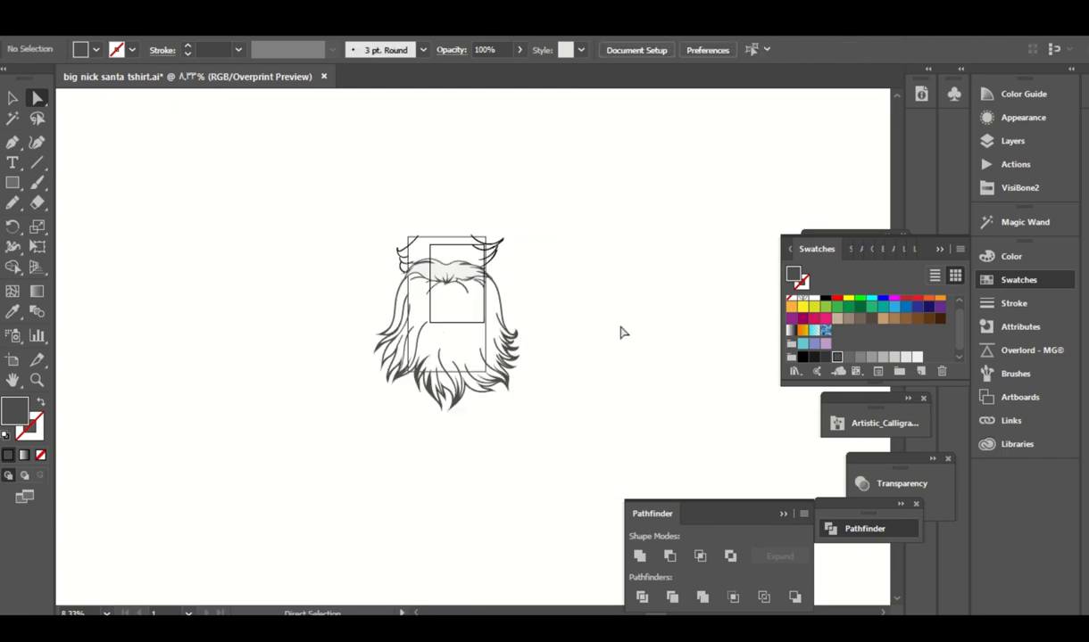
pyautogui.hotkey('ctrl', '+')
pyautogui.hotkey('ctrl', '+')
pyautogui.hotkey('ctrl', '+')
# Merge the beard area into one filled shape with Shape Builder.
pyautogui.moveTo(430, 228); pyautogui.dragTo(445, 315)
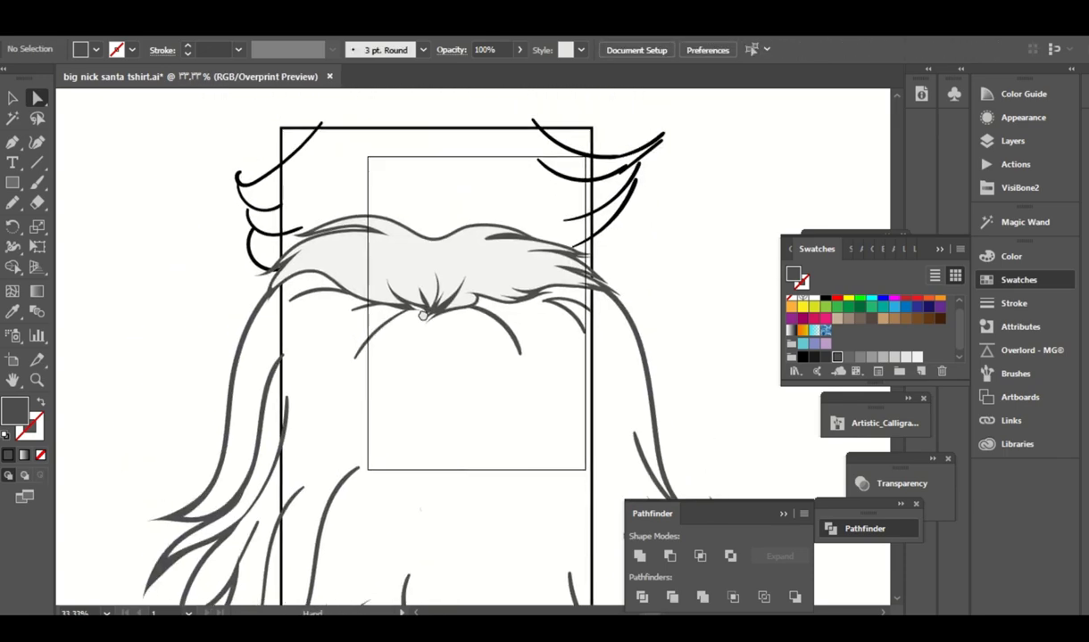
pyautogui.hotkey('ctrl', '-')
pyautogui.hotkey('ctrl', '-')
pyautogui.hotkey('ctrl', '-')
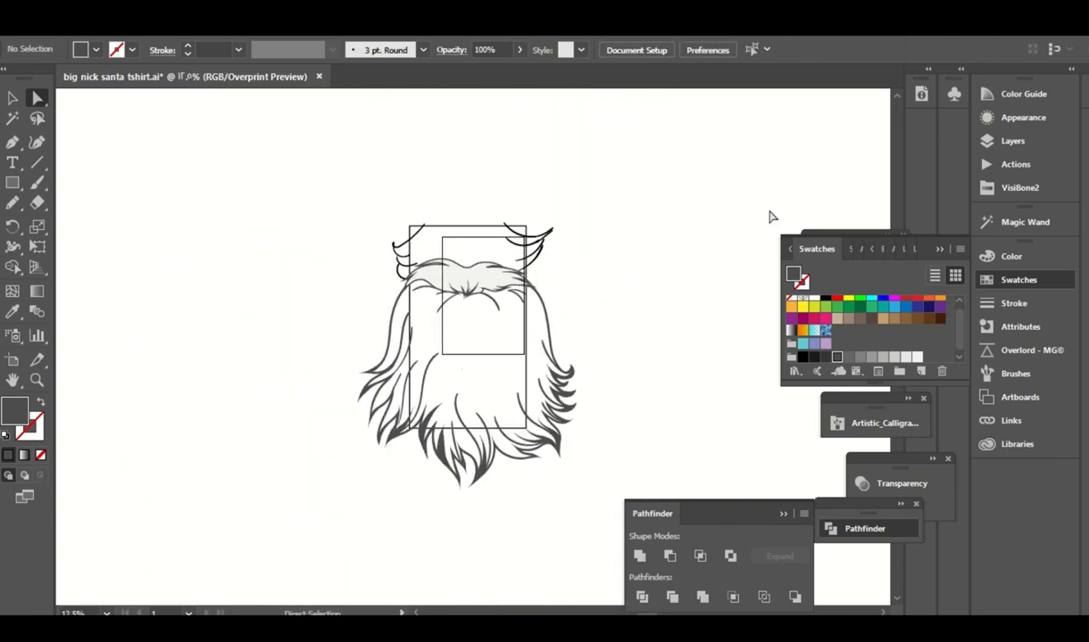
pyautogui.click(445, 296)
pyautogui.press('a')
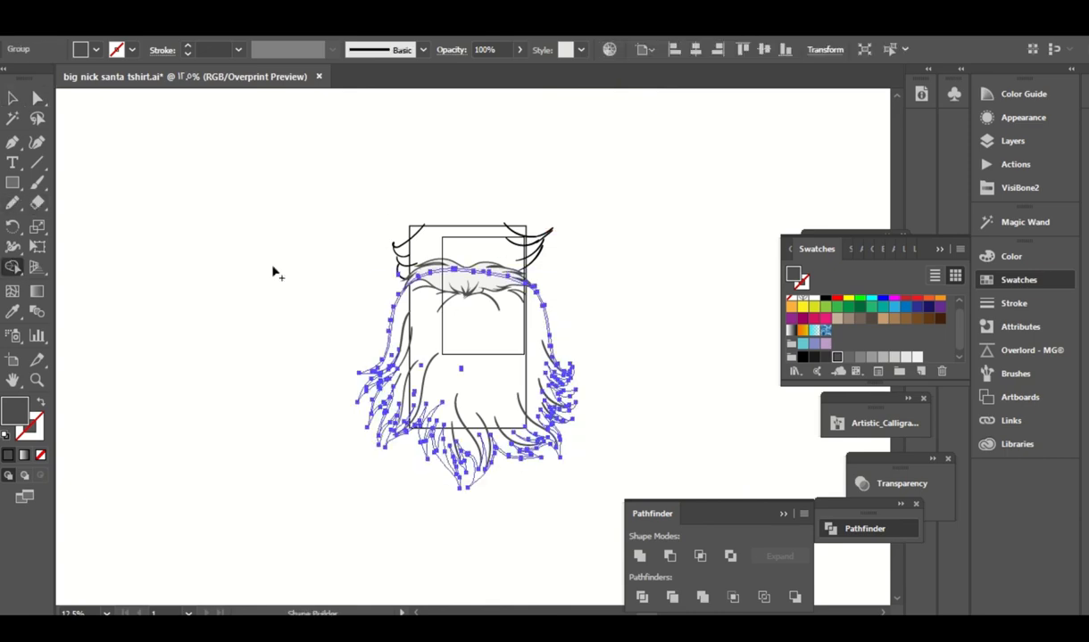
pyautogui.hotkey('shift', 'x')
pyautogui.click(678, 284)
# Fill the hair-tip pieces at the beard's right edge with black.
pyautogui.scroll(5, 536, 310)
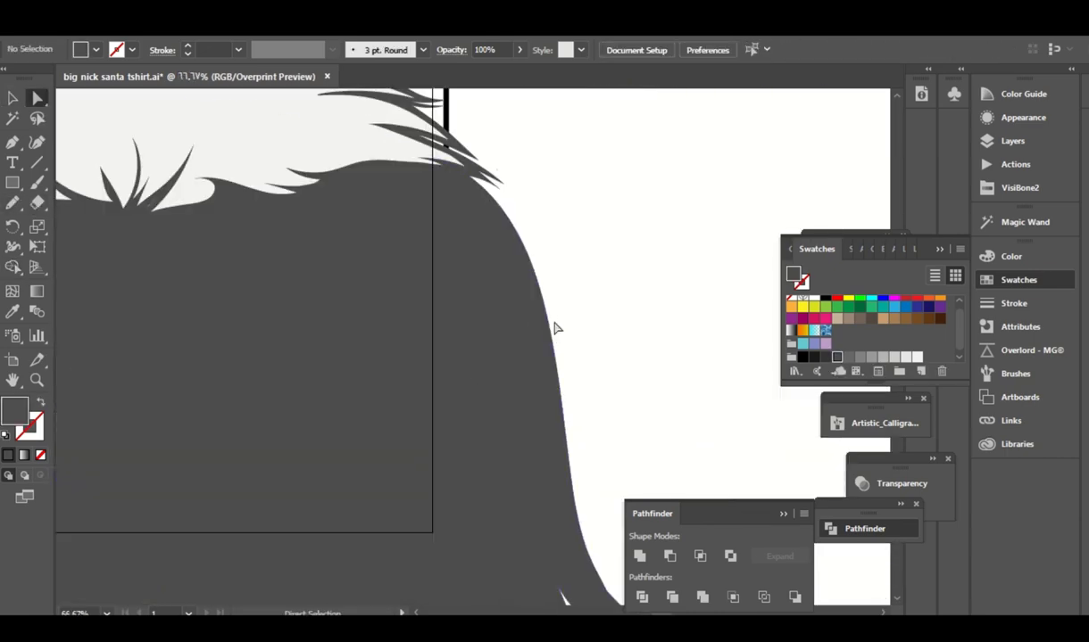
pyautogui.click(562, 324)
pyautogui.click(826, 301)
pyautogui.click(719, 275)
pyautogui.hotkey('ctrl', '-')
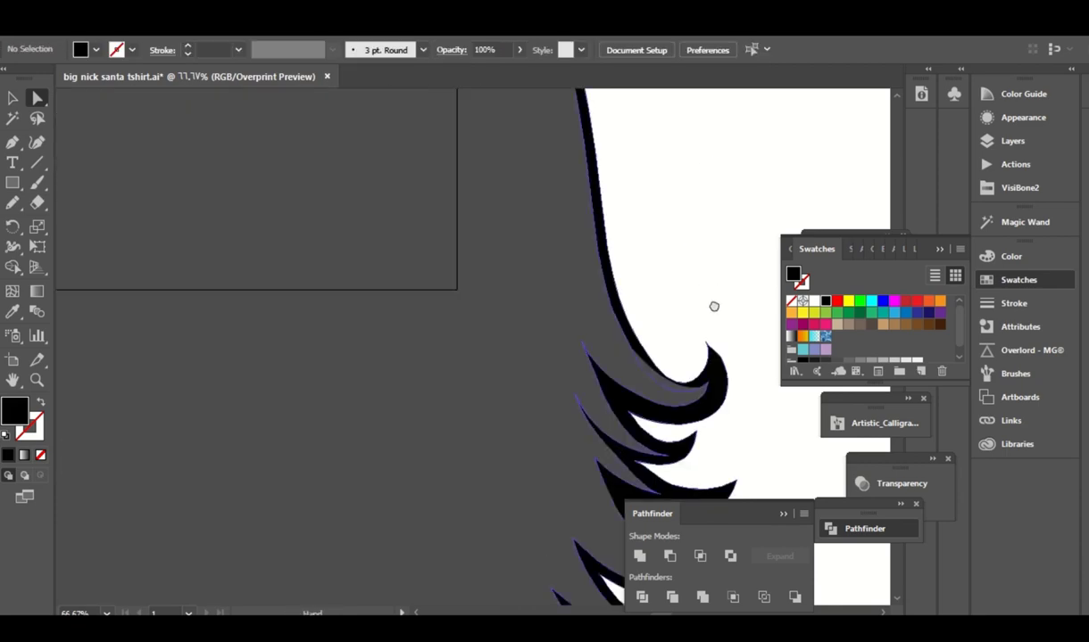
pyautogui.hotkey('ctrl', '-')
pyautogui.hotkey('ctrl', '-')
# Cut the beard fill, lock the line group, and paste the fill behind the outlines.
pyautogui.click(399, 290)
pyautogui.press('Delete')
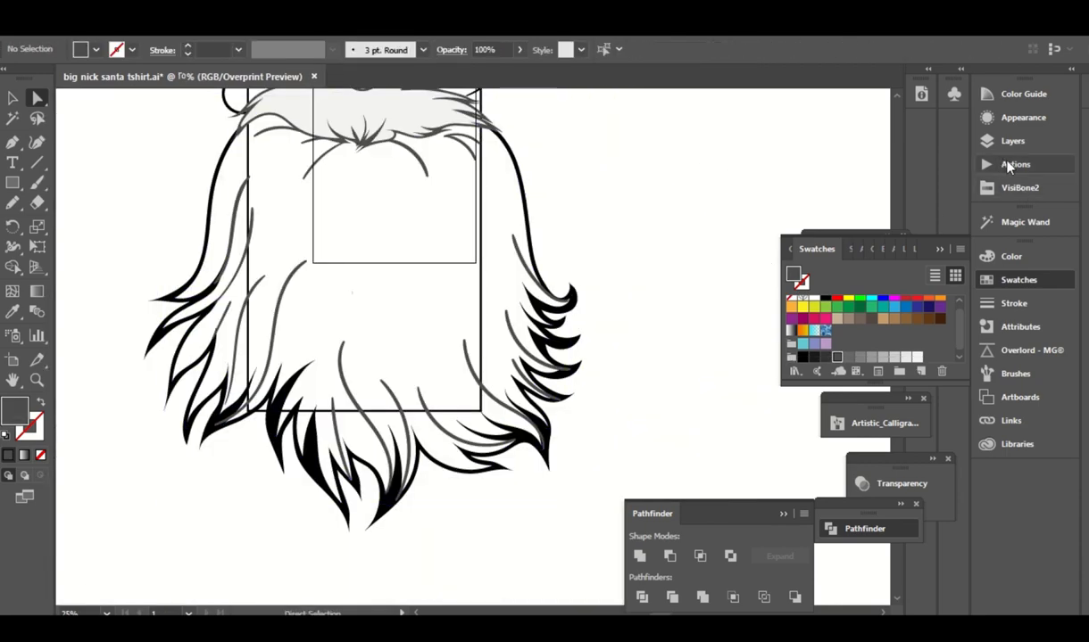
pyautogui.click(1008, 141)
pyautogui.hotkey('ctrl', '2')
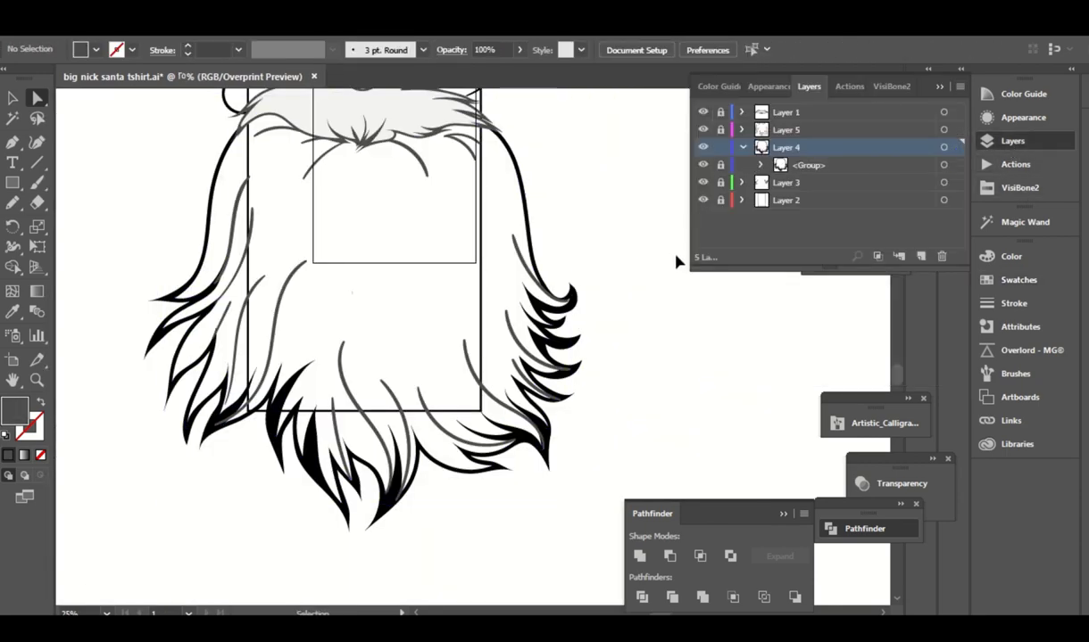
pyautogui.hotkey('ctrl', 'b')
pyautogui.click(600, 200)
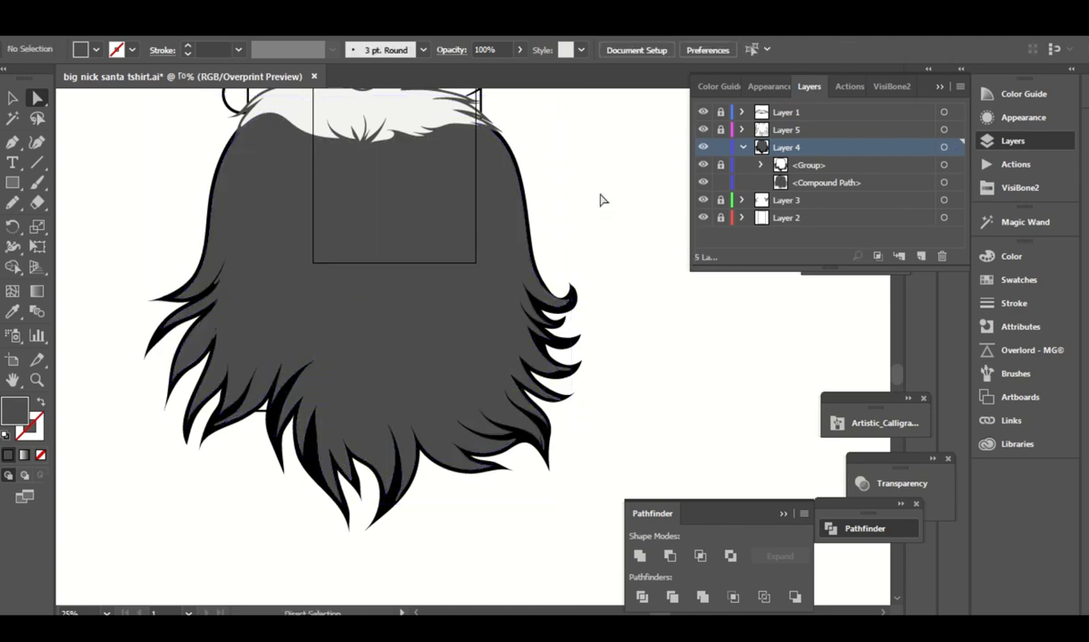
# Apply the light white-grey swatch to the beard fill.
pyautogui.click(425, 289)
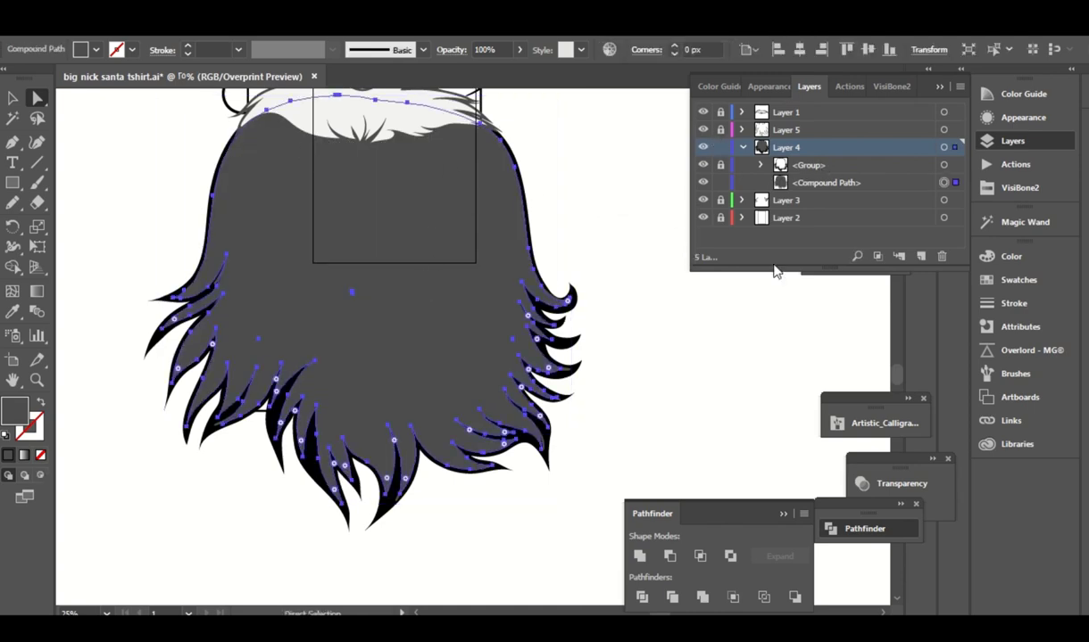
pyautogui.click(1018, 279)
pyautogui.click(917, 357)
pyautogui.click(355, 296)
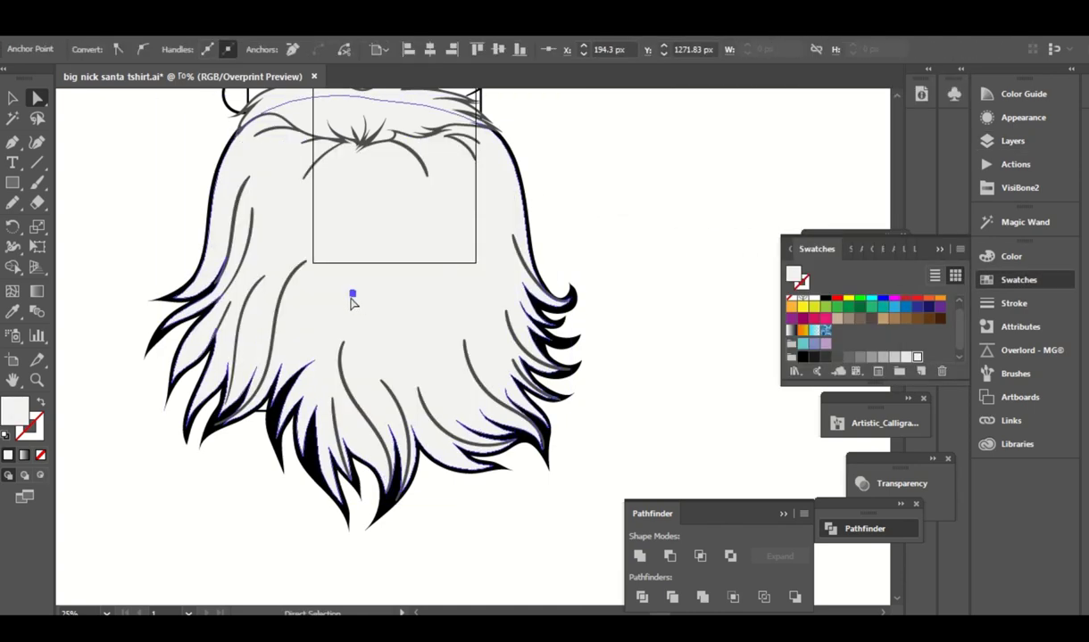
pyautogui.click(503, 241)
pyautogui.hotkey('ctrl', 'z')
# Create an Offset Path copy of the fill, then delete it in Layers.
pyautogui.click(142, 18)
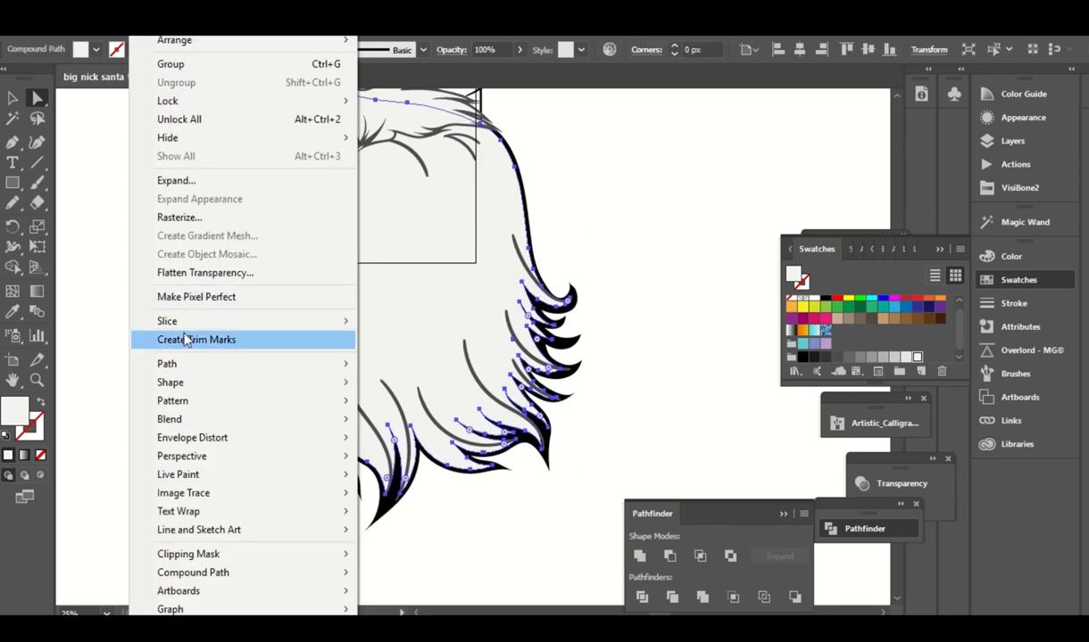
pyautogui.click(413, 420)
pyautogui.click(831, 289)
pyautogui.click(1012, 141)
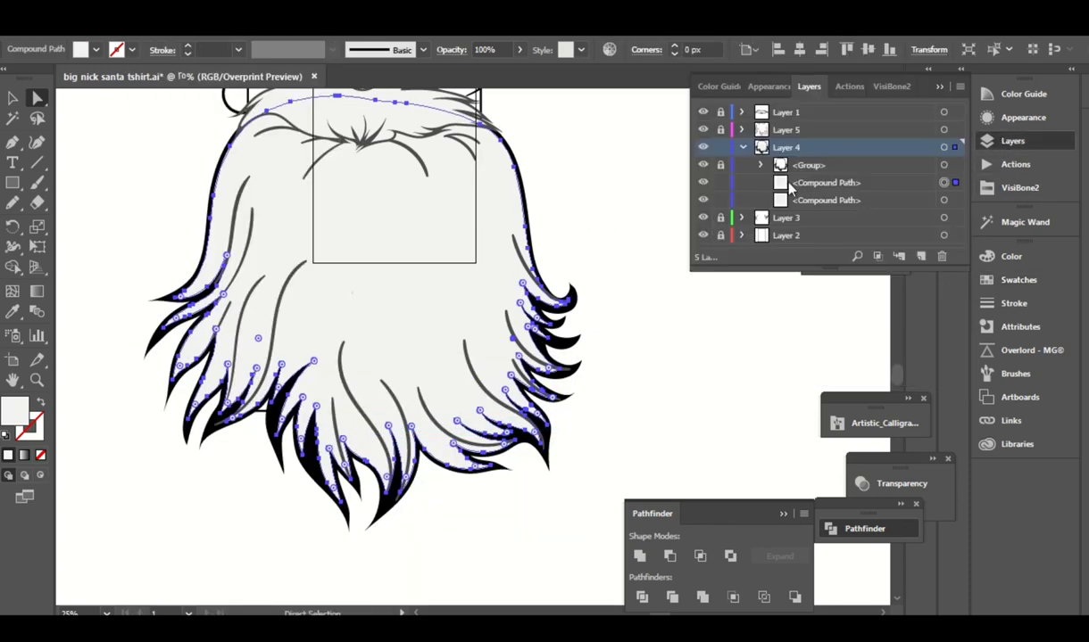
pyautogui.click(946, 258)
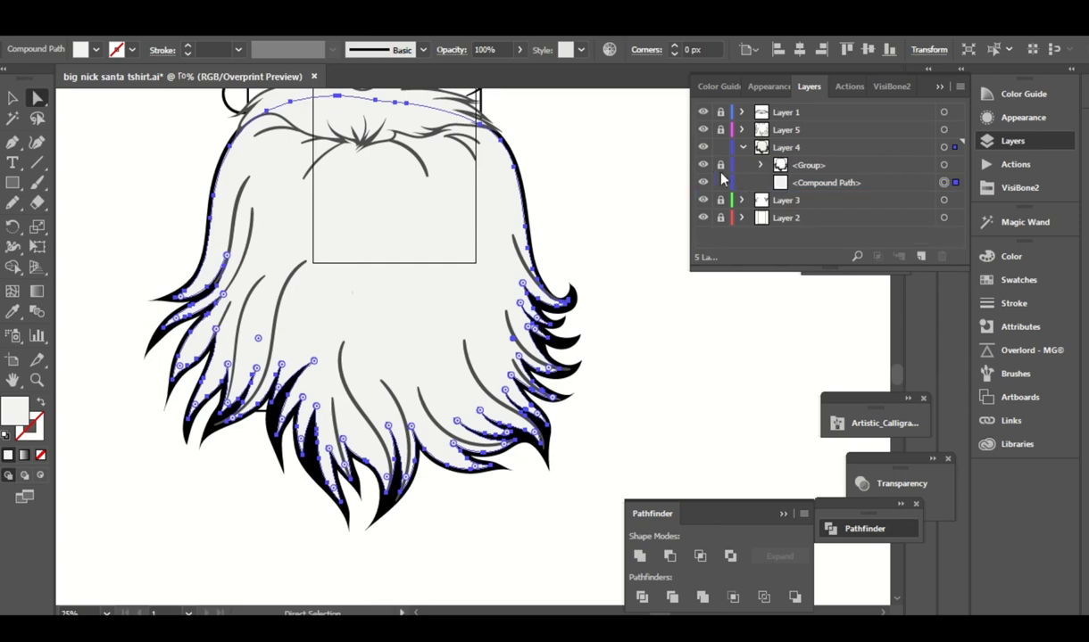
pyautogui.scroll(3, 601, 199)
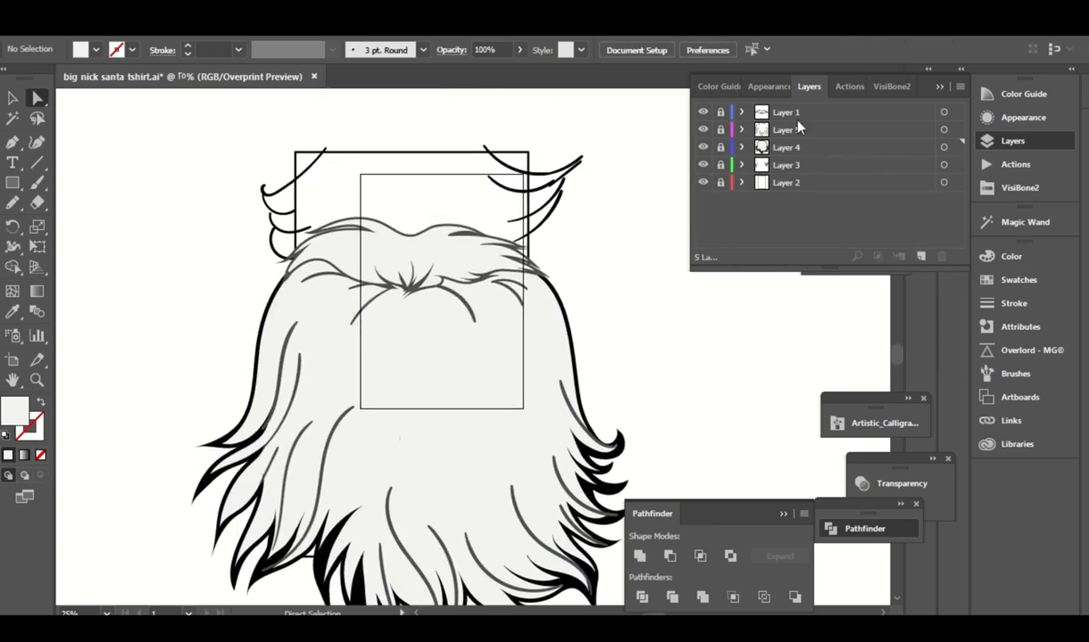
# Make Layer 3 active and set a black 4 pt stroke with no fill.
pyautogui.moveTo(618, 188); pyautogui.dragTo(629, 233)
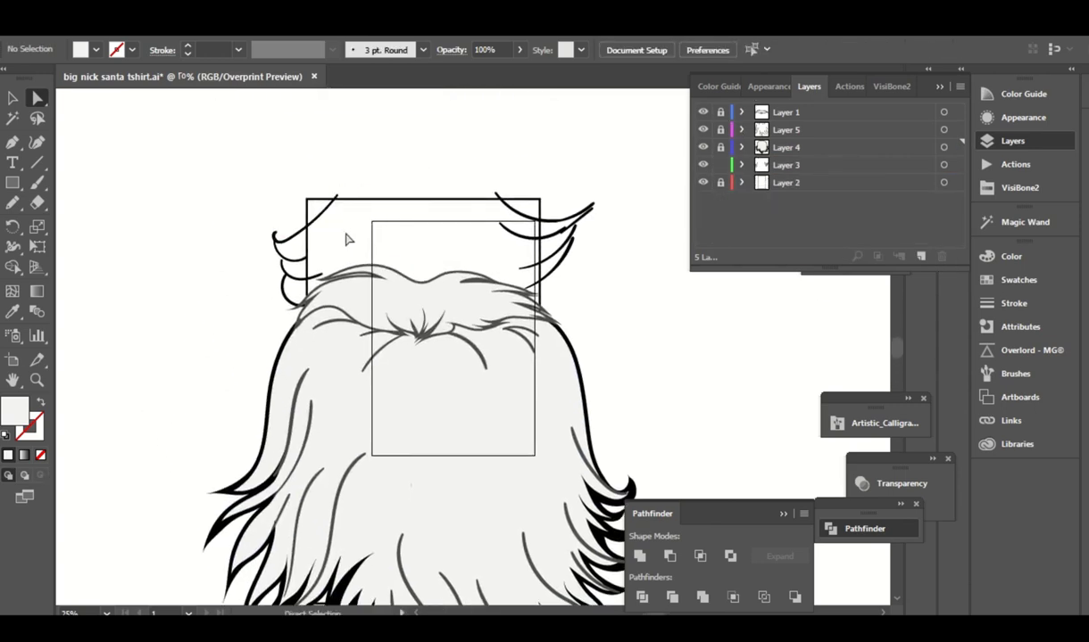
pyautogui.click(719, 164)
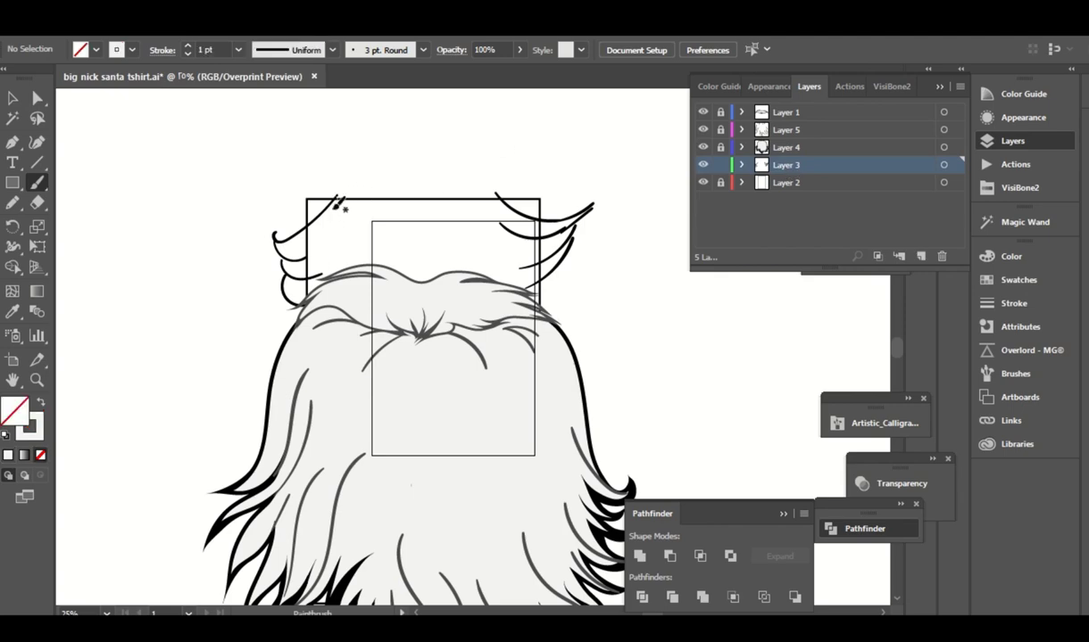
pyautogui.click(1020, 188)
pyautogui.click(809, 173)
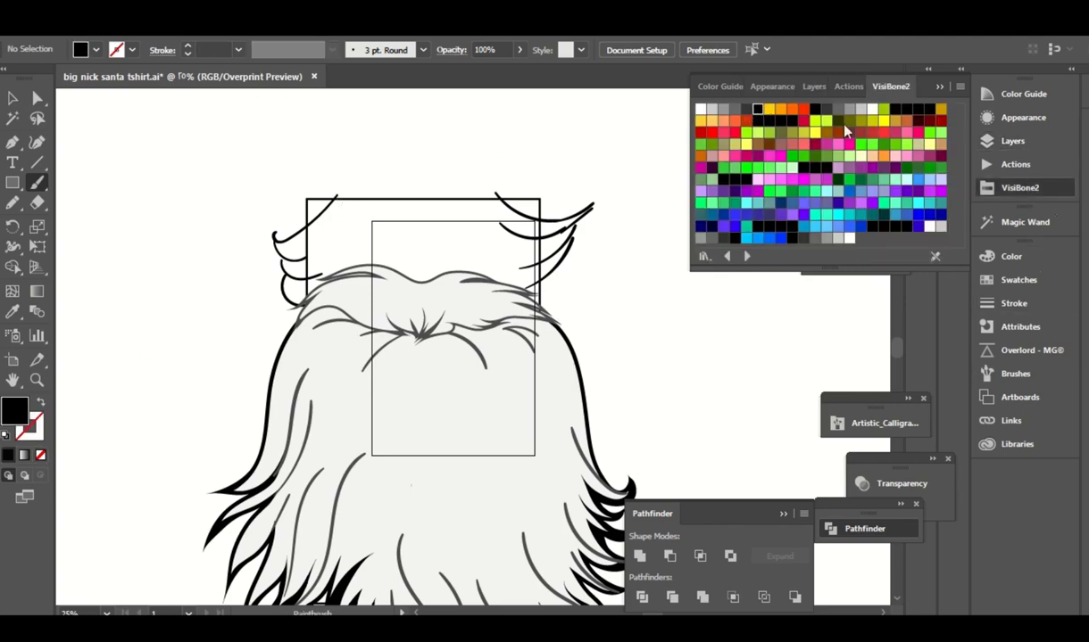
pyautogui.click(986, 187)
pyautogui.click(332, 50)
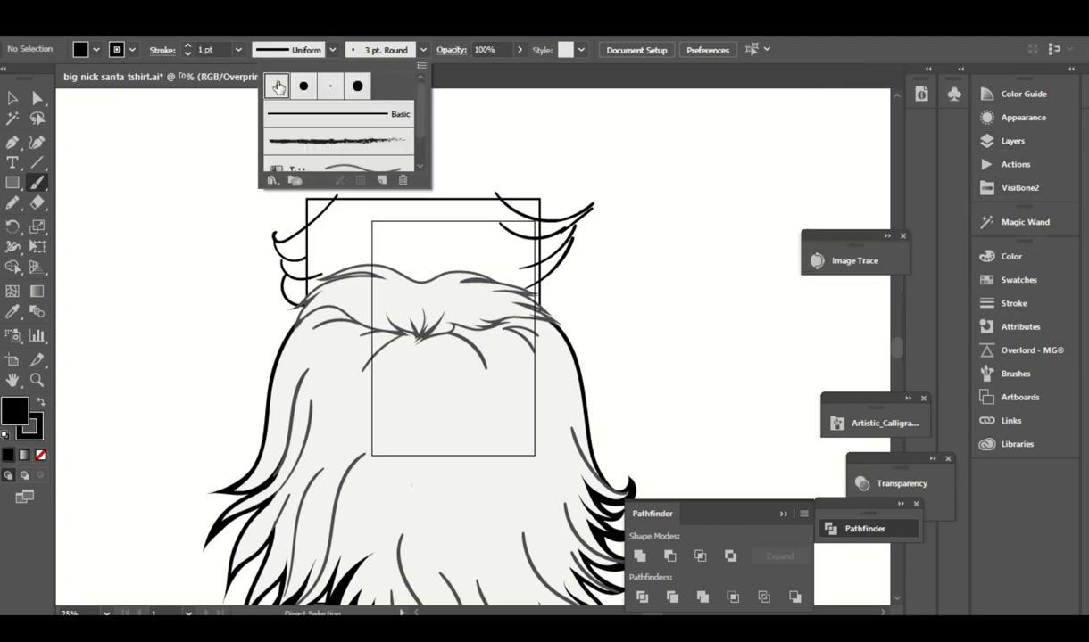
pyautogui.click(239, 50)
pyautogui.click(258, 174)
pyautogui.press('/')
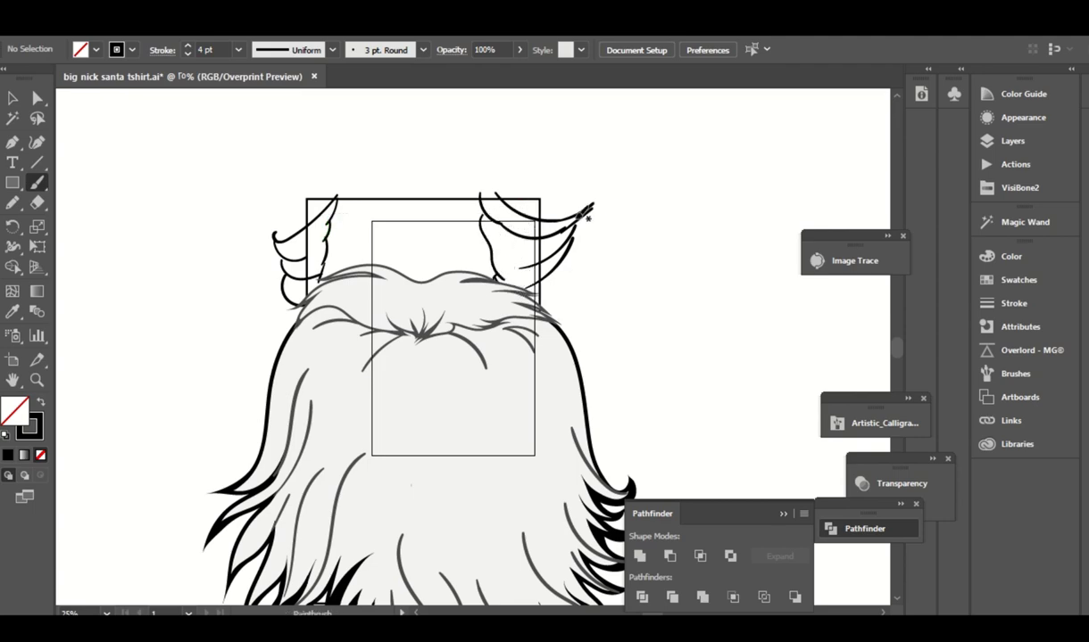
# Select all hair tuft strokes on Layer 3 and expand their appearance into outlined shapes.
pyautogui.scroll(1, 515, 210)
pyautogui.hscroll(-1, 515, 210)
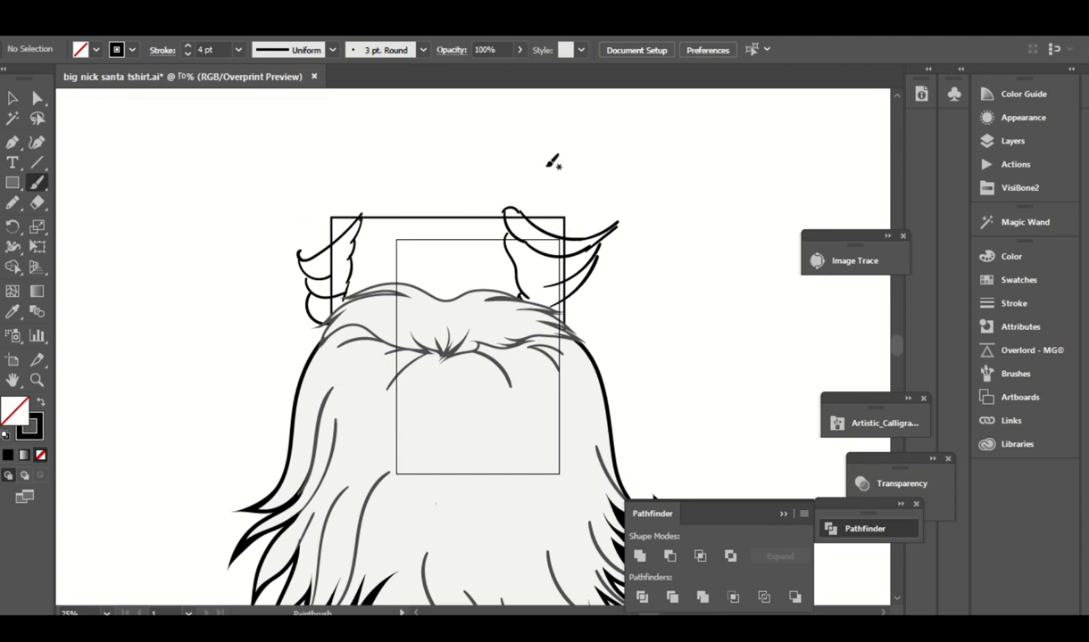
pyautogui.scroll(1, 552, 160)
pyautogui.hscroll(-1, 552, 161)
pyautogui.scroll(1, 446, 165)
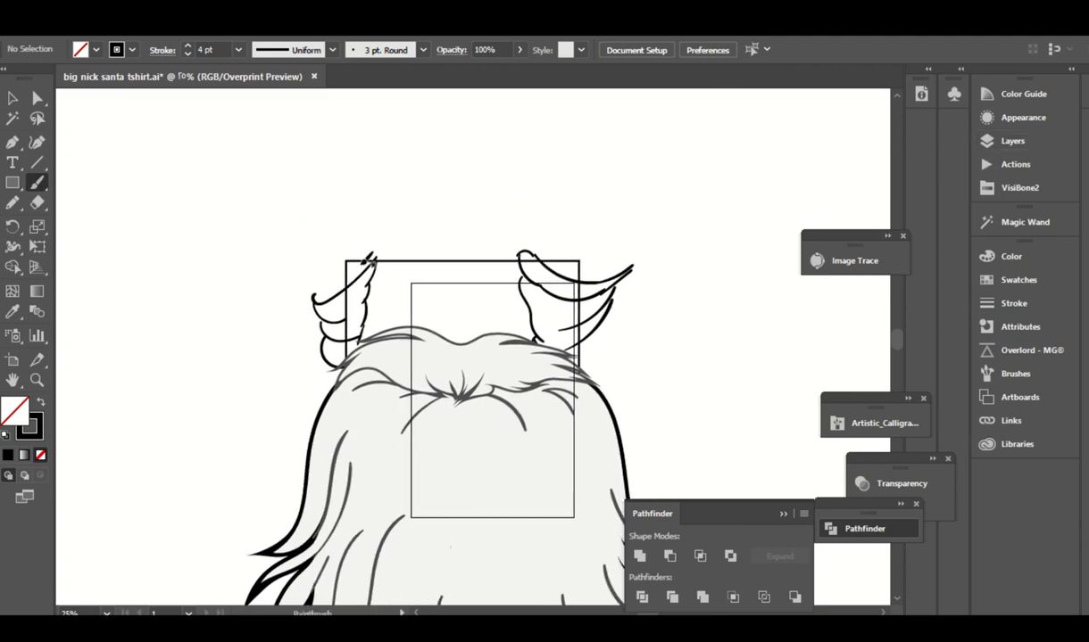
pyautogui.click(1012, 141)
pyautogui.click(943, 164)
pyautogui.click(134, 23)
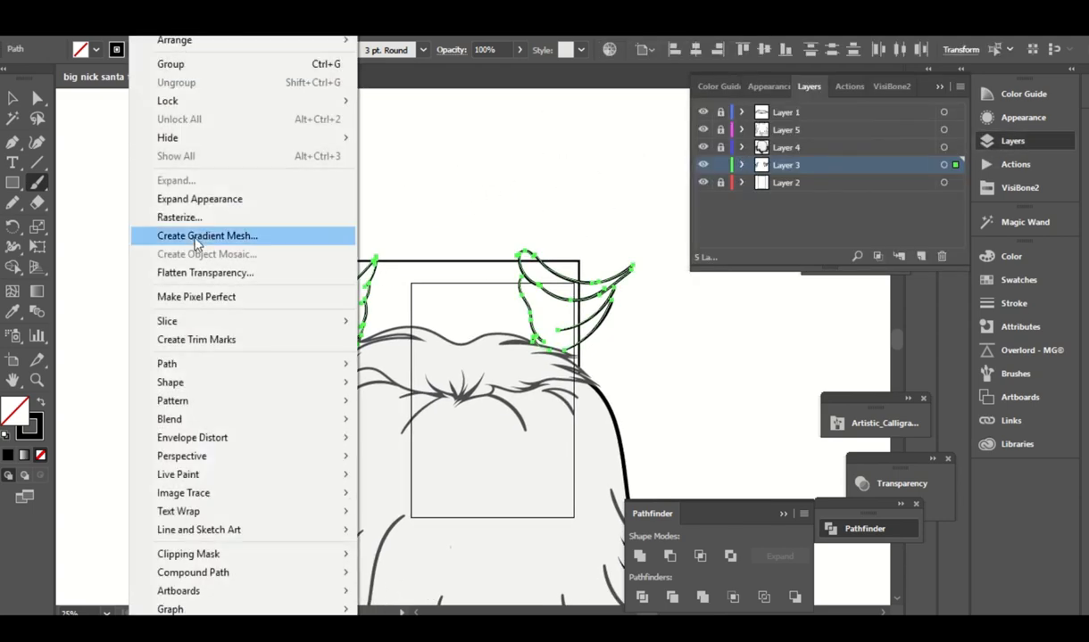
pyautogui.click(179, 194)
# Zoom in on the right tuft and redraw its lower inner curve with the Pencil.
pyautogui.press('a')
pyautogui.click(737, 340)
pyautogui.scroll(2, 524, 293)
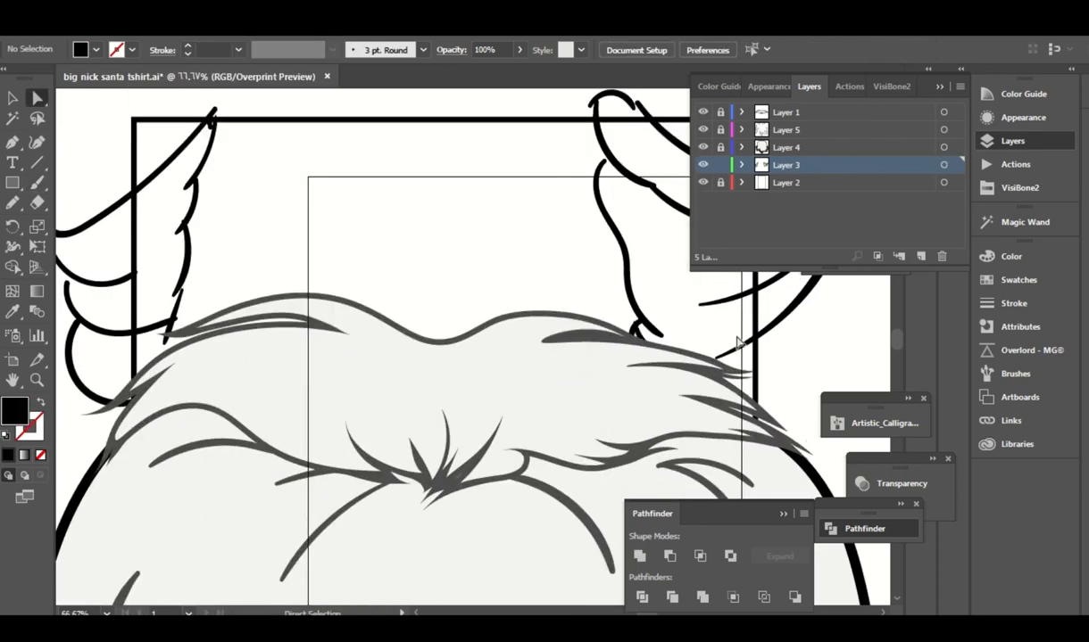
pyautogui.scroll(1, 524, 292)
pyautogui.click(515, 198)
pyautogui.press('n')
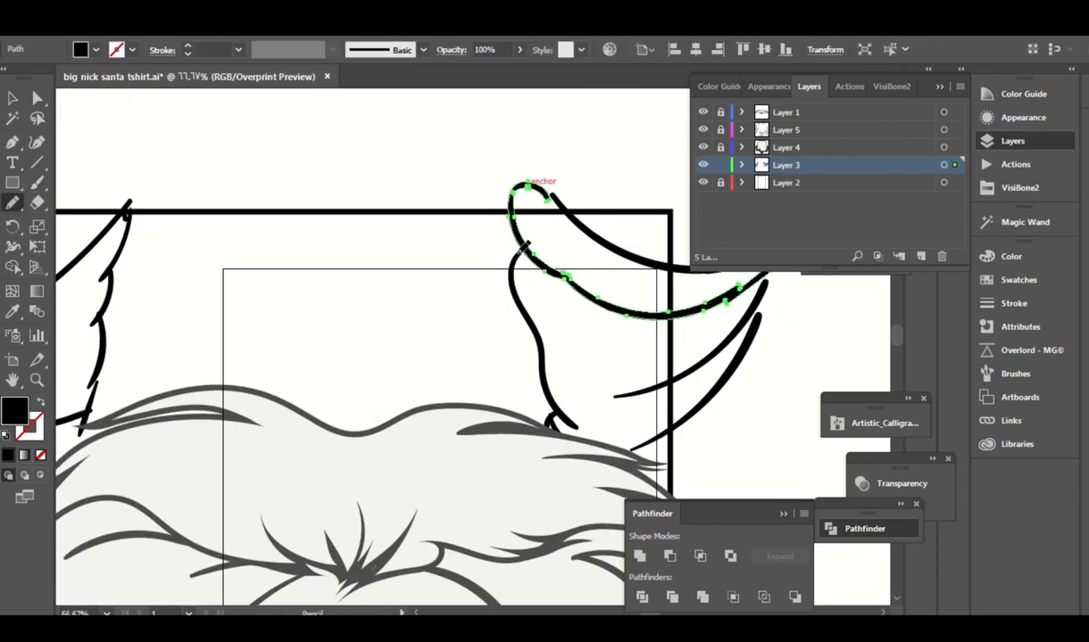
pyautogui.keyDown('ctrl'); pyautogui.click(520, 257); pyautogui.keyUp('ctrl')
pyautogui.keyDown('ctrl'); pyautogui.click(571, 287); pyautogui.keyUp('ctrl')
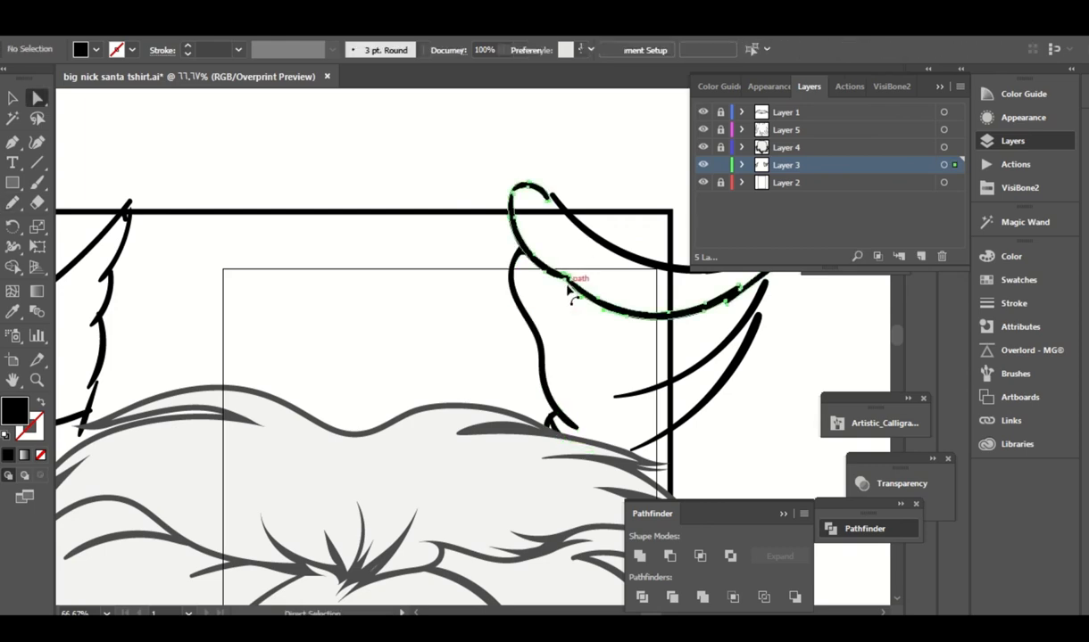
pyautogui.click(40, 204)
# Adjust the right tuft's upper curve end so the strokes meet.
pyautogui.press('v')
pyautogui.moveTo(564, 209); pyautogui.dragTo(495, 224)
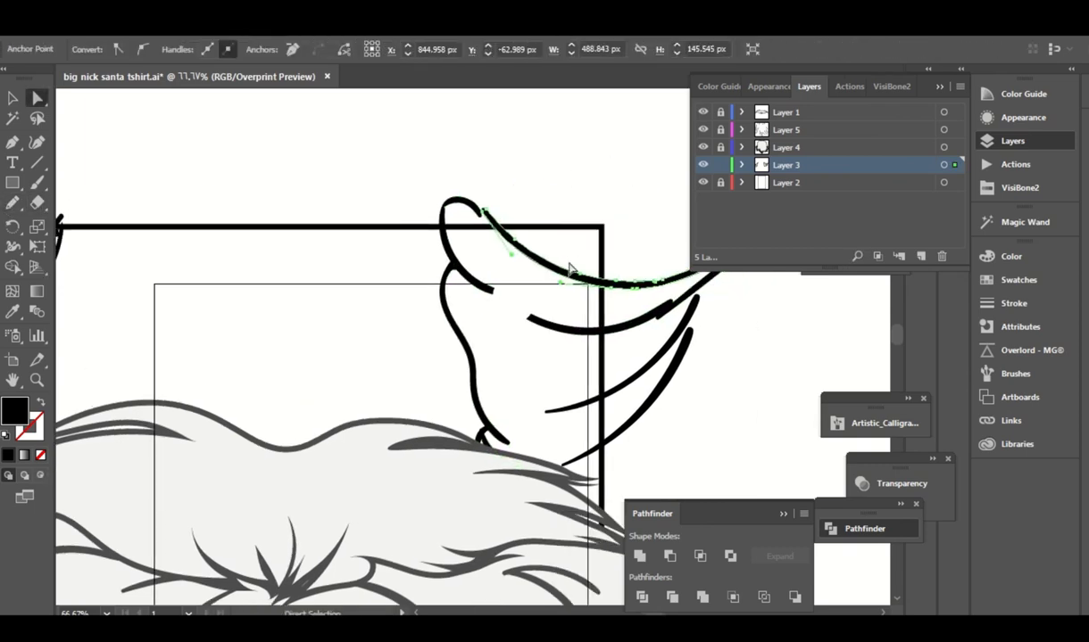
pyautogui.moveTo(428, 178); pyautogui.dragTo(714, 464)
pyautogui.scroll(5, 600, 153)
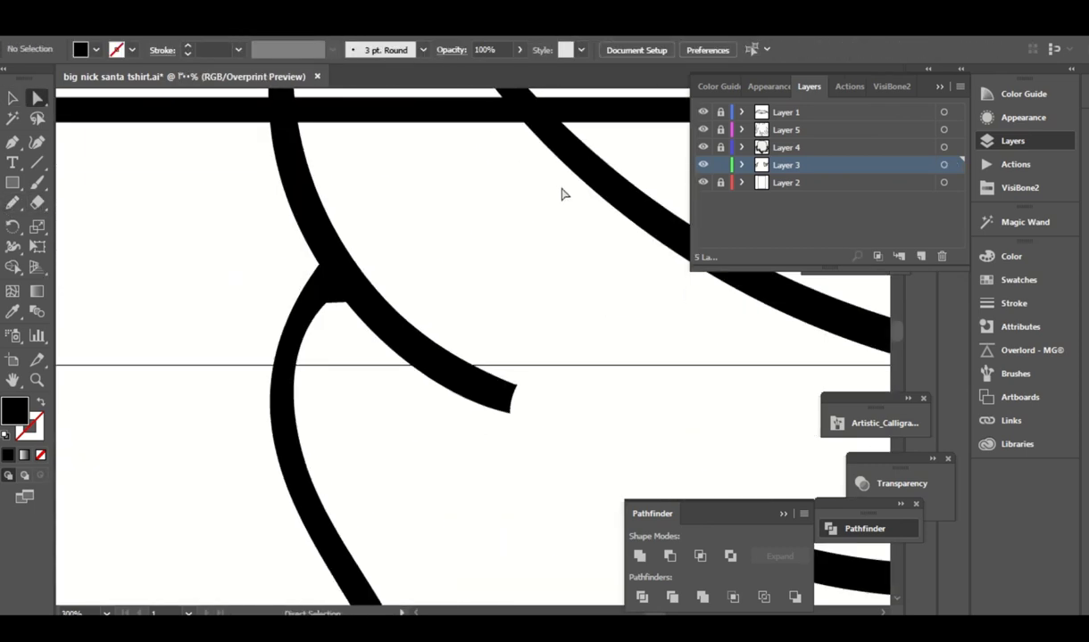
pyautogui.press('a')
pyautogui.moveTo(554, 291); pyautogui.dragTo(541, 306)
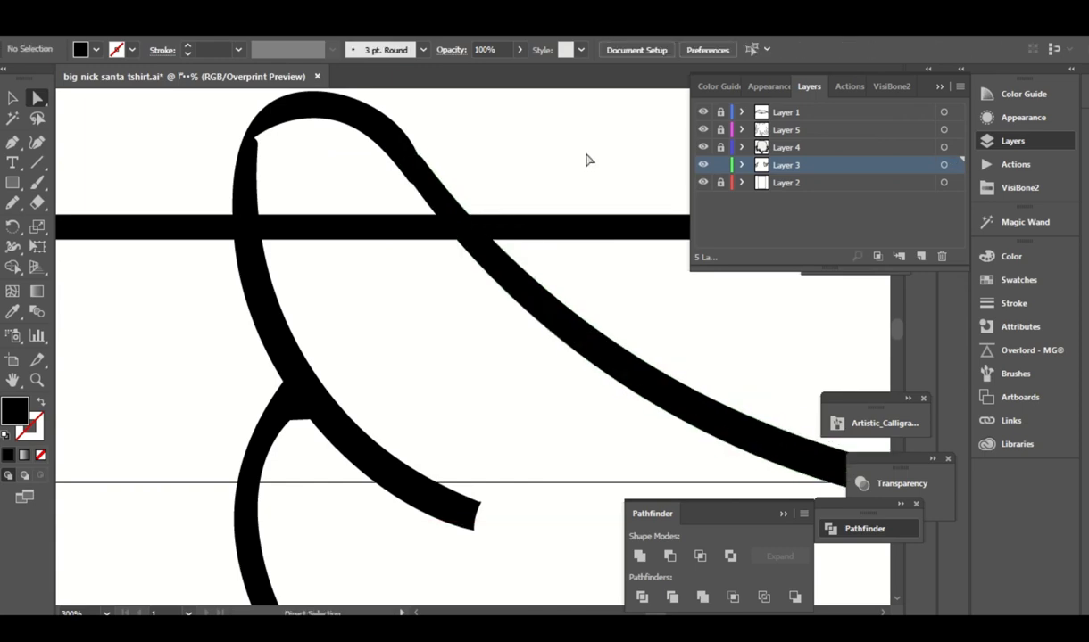
pyautogui.scroll(-3, 586, 162)
pyautogui.scroll(-2, 589, 196)
pyautogui.hscroll(-5, 592, 210)
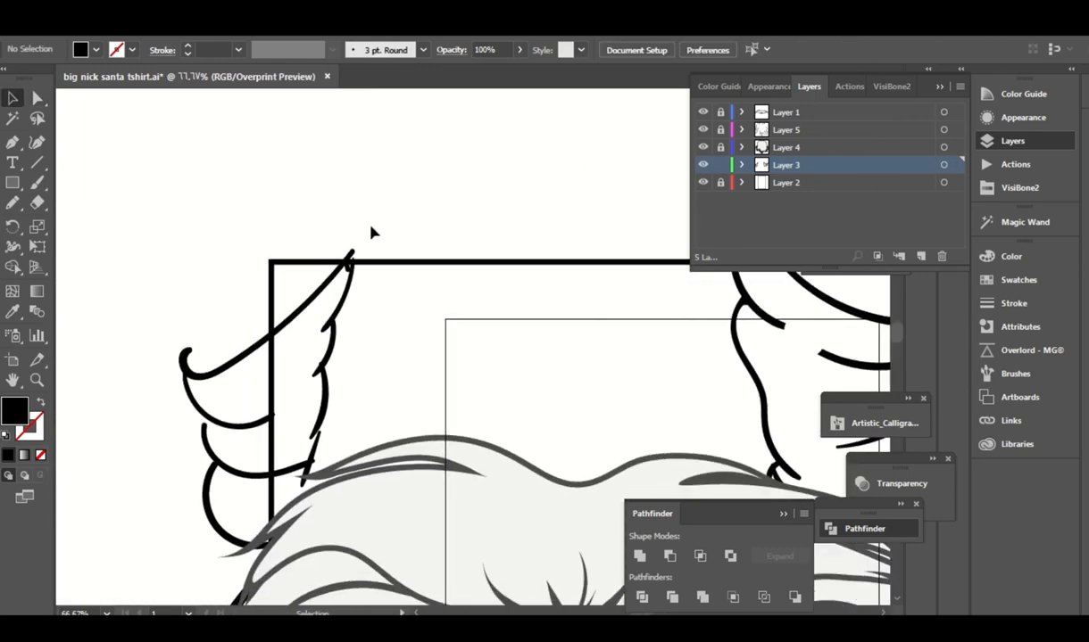
pyautogui.press('v')
pyautogui.click(423, 263)
pyautogui.click(364, 303)
# Redraw the left tuft's lower curl end toward the upper tip.
pyautogui.press('a')
pyautogui.click(351, 260)
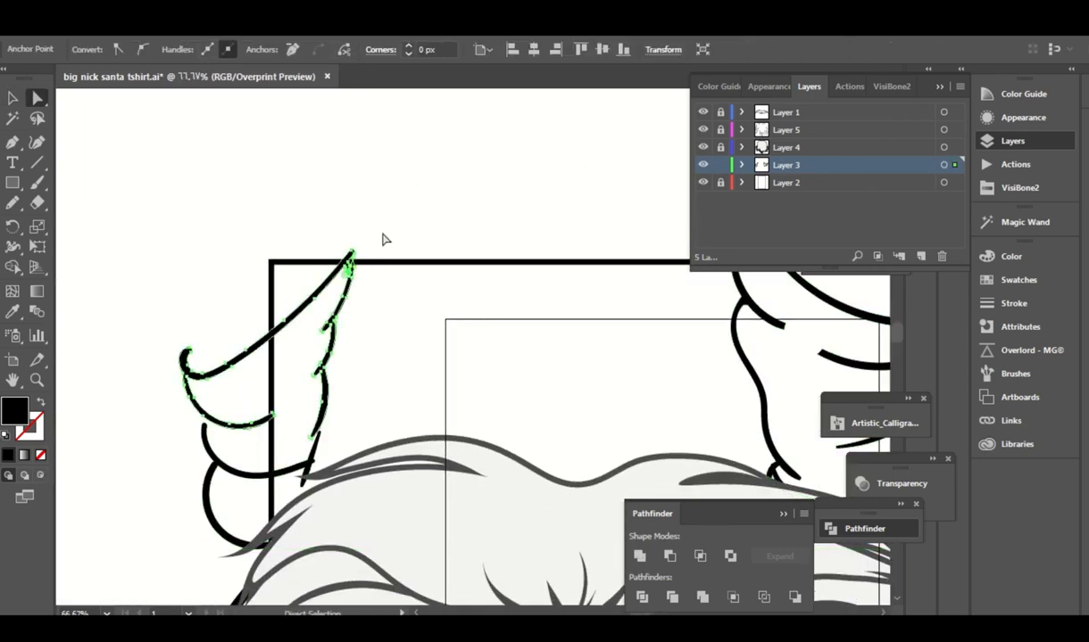
pyautogui.press('n')
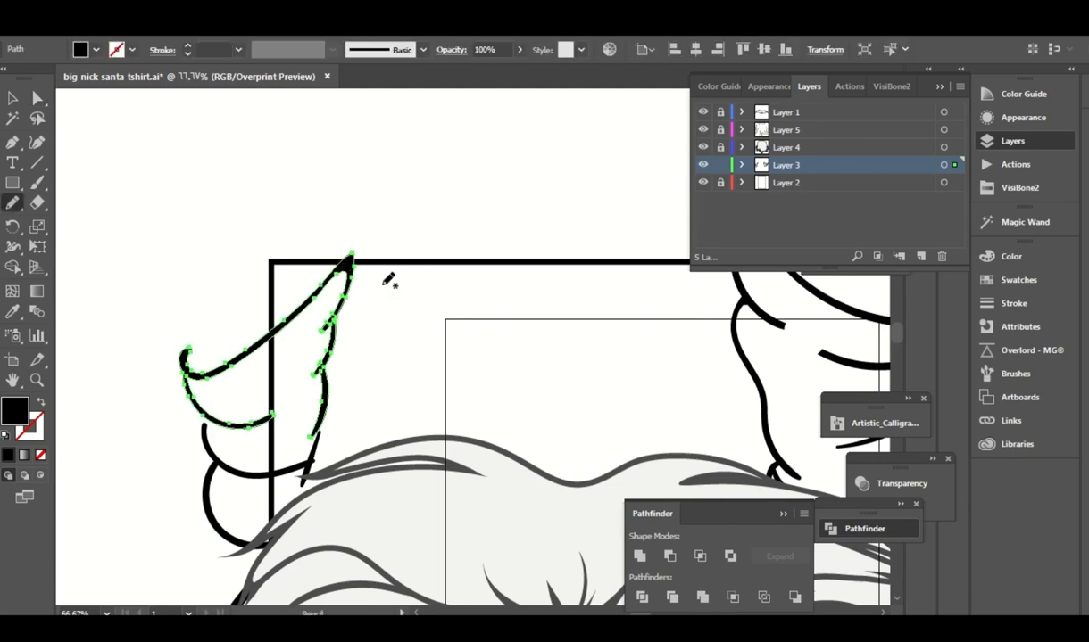
pyautogui.hscroll(-3, 389, 281)
pyautogui.scroll(-2, 389, 281)
pyautogui.scroll(-2, 422, 337)
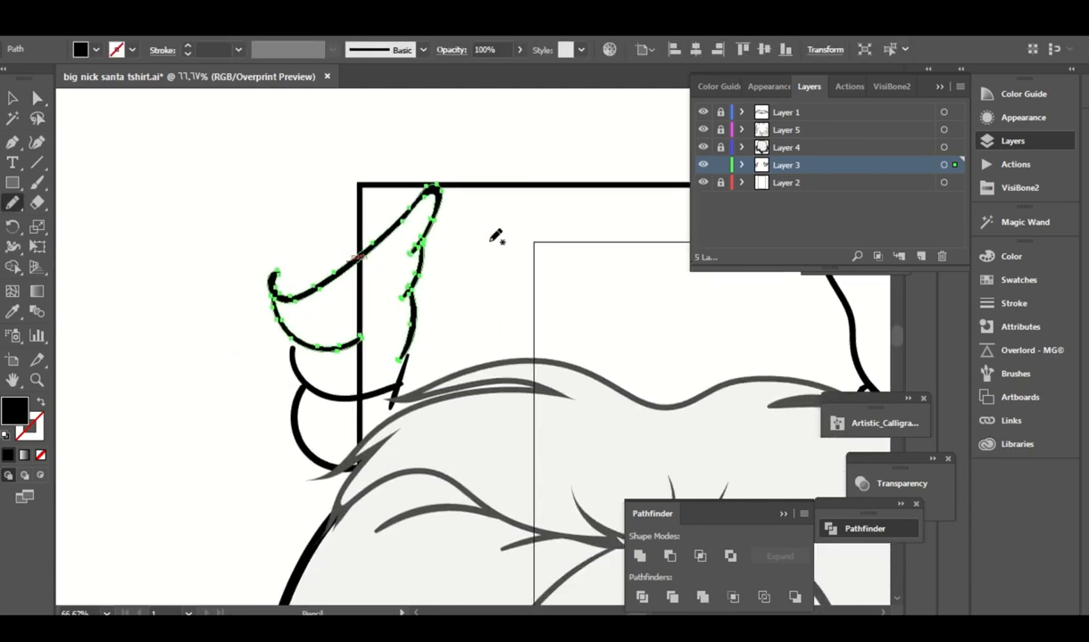
pyautogui.hotkey('ctrl', '+')
pyautogui.hotkey('ctrl', '+')
pyautogui.moveTo(360, 297); pyautogui.dragTo(332, 248)
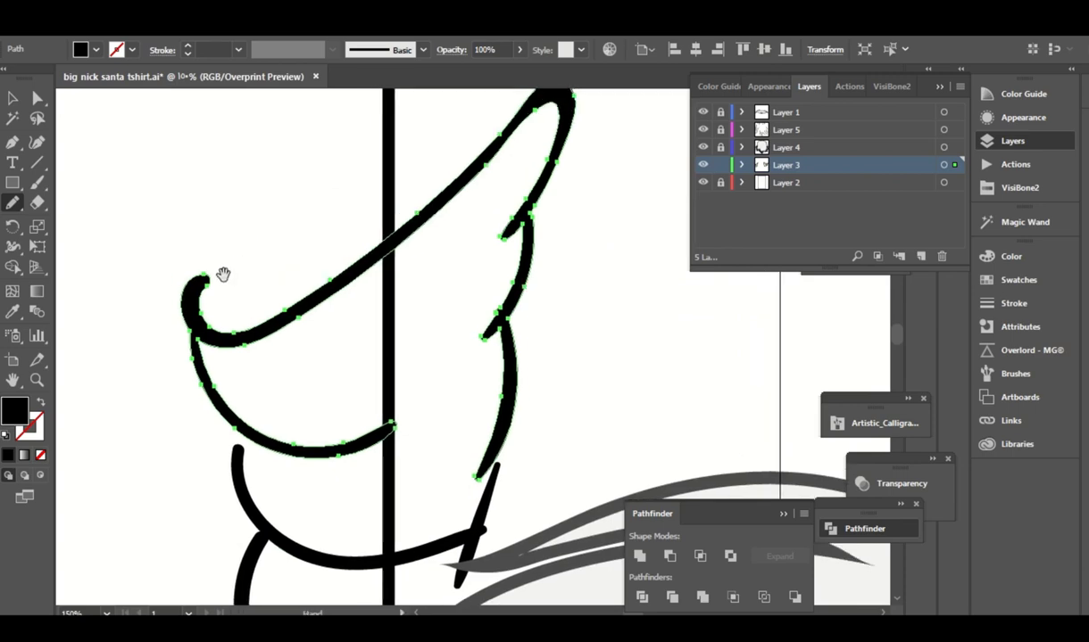
pyautogui.keyDown('ctrl'); pyautogui.click(202, 314); pyautogui.keyUp('ctrl')
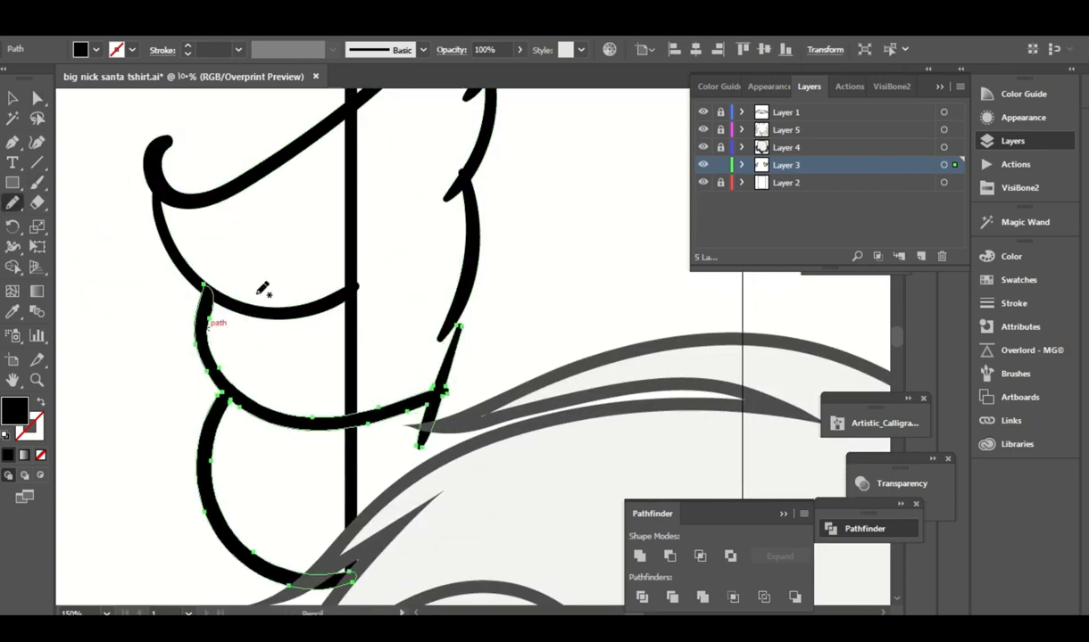
pyautogui.moveTo(443, 376); pyautogui.dragTo(425, 290)
pyautogui.moveTo(330, 479); pyautogui.dragTo(403, 356)
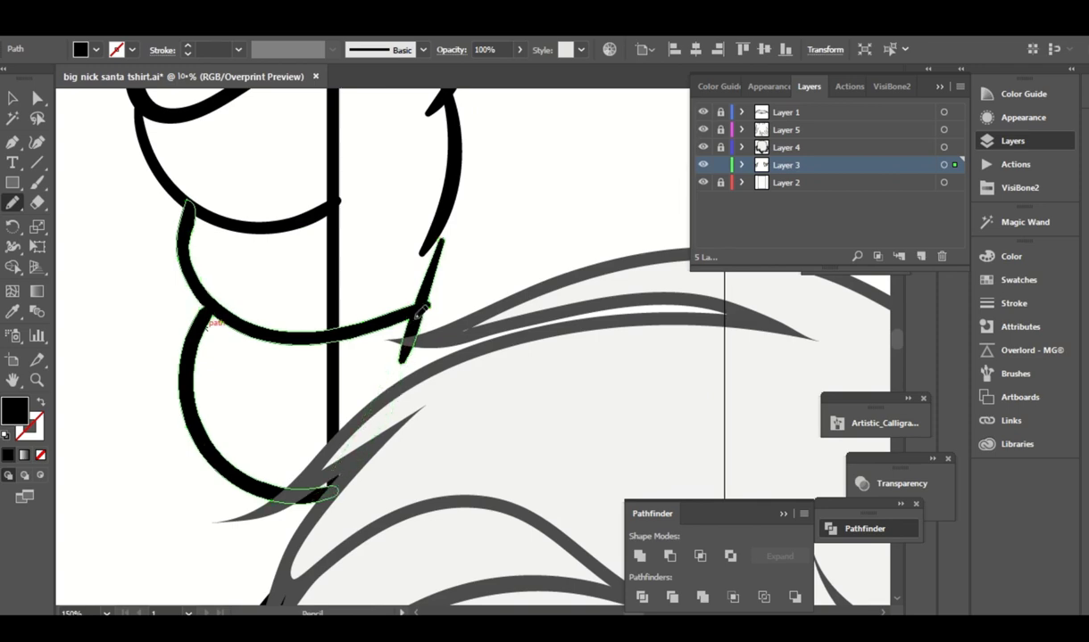
pyautogui.moveTo(459, 230); pyautogui.dragTo(461, 257)
pyautogui.scroll(1, 482, 241)
# Erase a stray segment on the left tuft and redraw the curl ends to taper and reconnect.
pyautogui.hotkey('ctrl', 'shift', 'a')
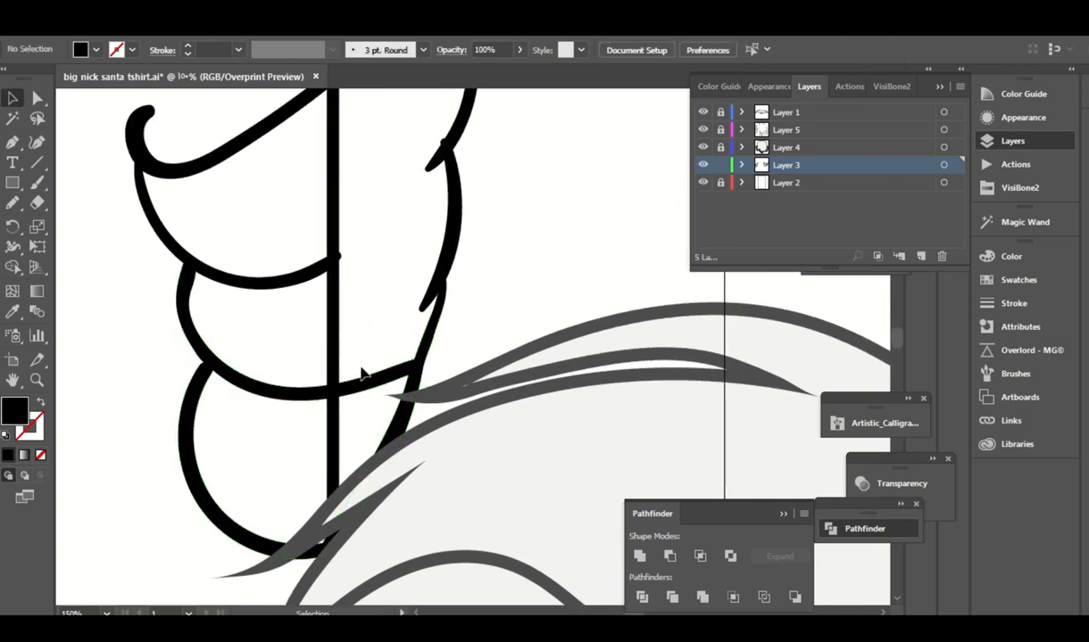
pyautogui.hotkey('ctrl', 'a')
pyautogui.click(38, 203)
pyautogui.moveTo(284, 385); pyautogui.dragTo(329, 389)
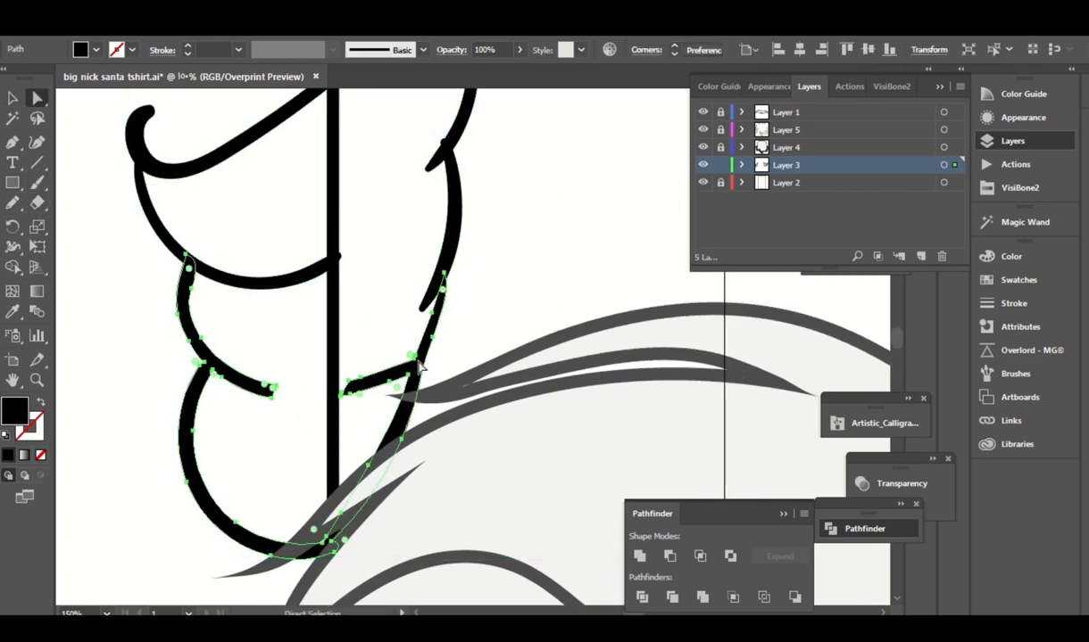
pyautogui.press('n')
pyautogui.moveTo(336, 250)
pyautogui.mouseDown()
pyautogui.moveTo(429, 330)
pyautogui.moveTo(436, 292)
pyautogui.mouseUp()
pyautogui.moveTo(369, 374); pyautogui.dragTo(350, 382)
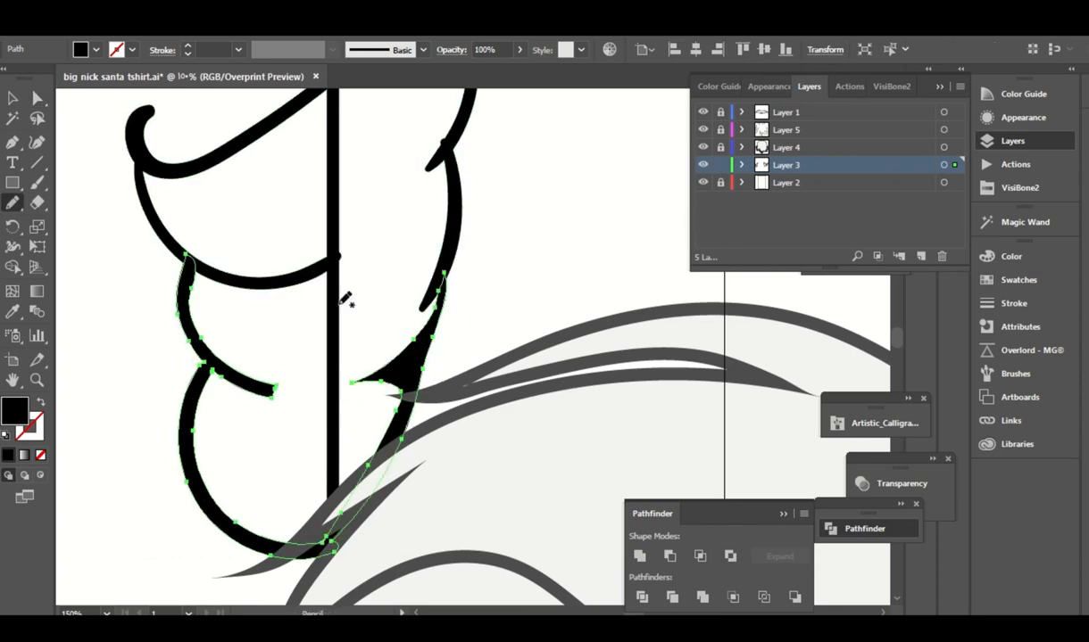
pyautogui.moveTo(266, 365); pyautogui.dragTo(270, 371)
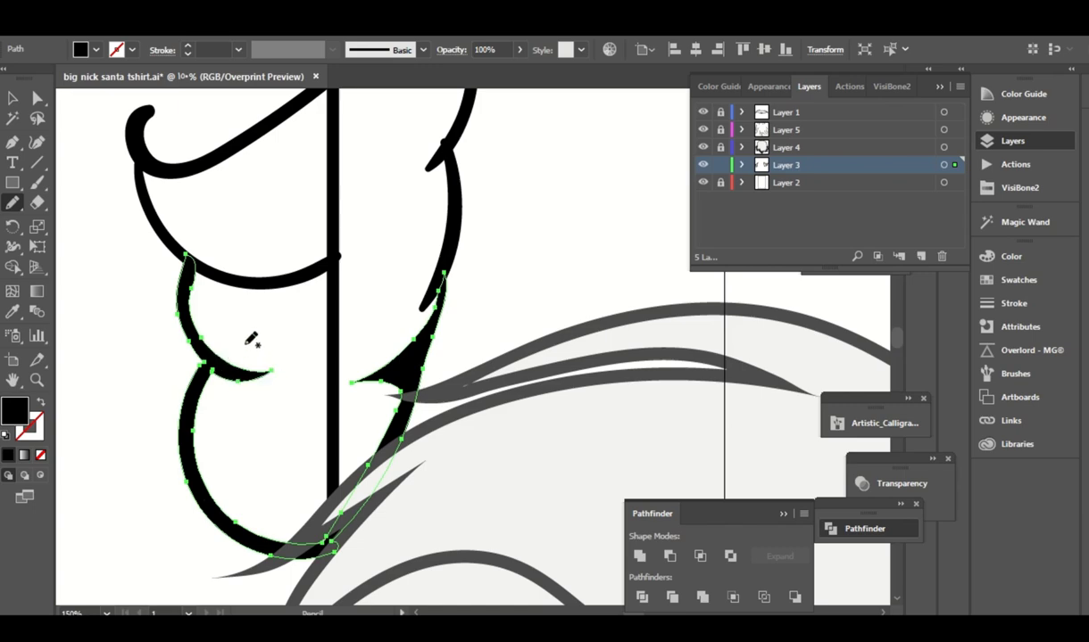
# Redraw the left tuft's top curl into a fuller, rounder hook.
pyautogui.scroll(2, 493, 200)
pyautogui.scroll(2, 513, 168)
pyautogui.press('v')
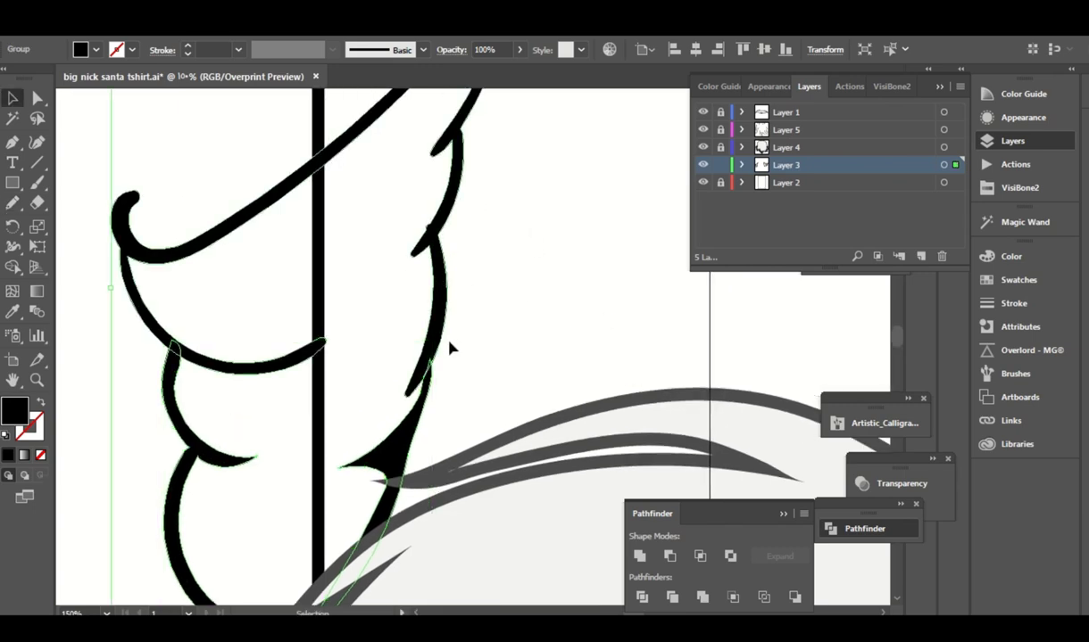
pyautogui.scroll(3, 548, 297)
pyautogui.press('a')
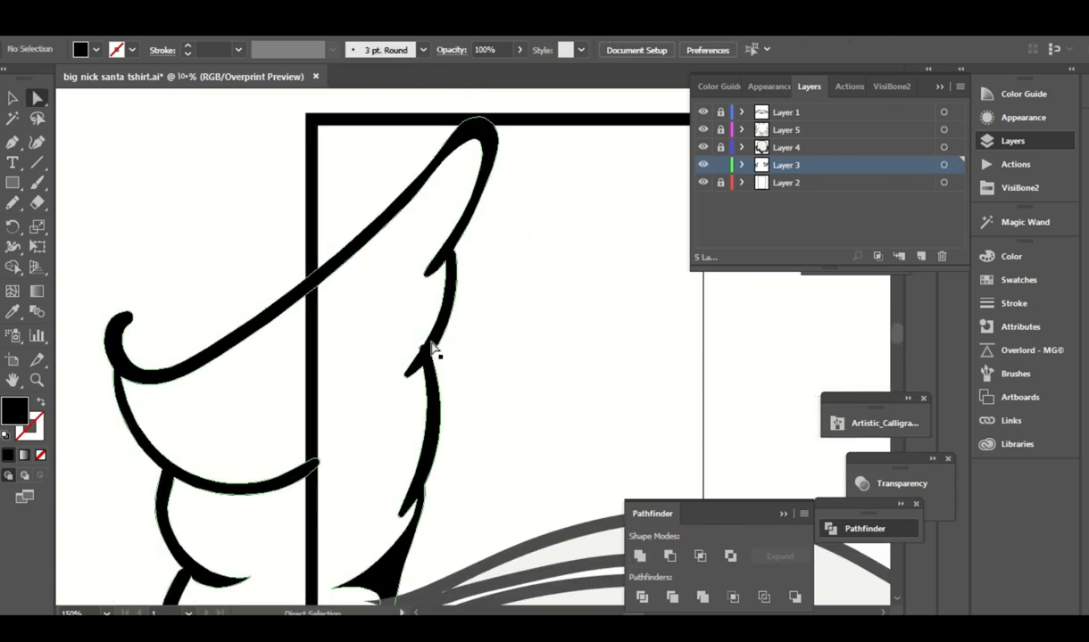
pyautogui.click(437, 353)
pyautogui.scroll(-2, 280, 262)
pyautogui.hscroll(-3, 280, 262)
pyautogui.press('n')
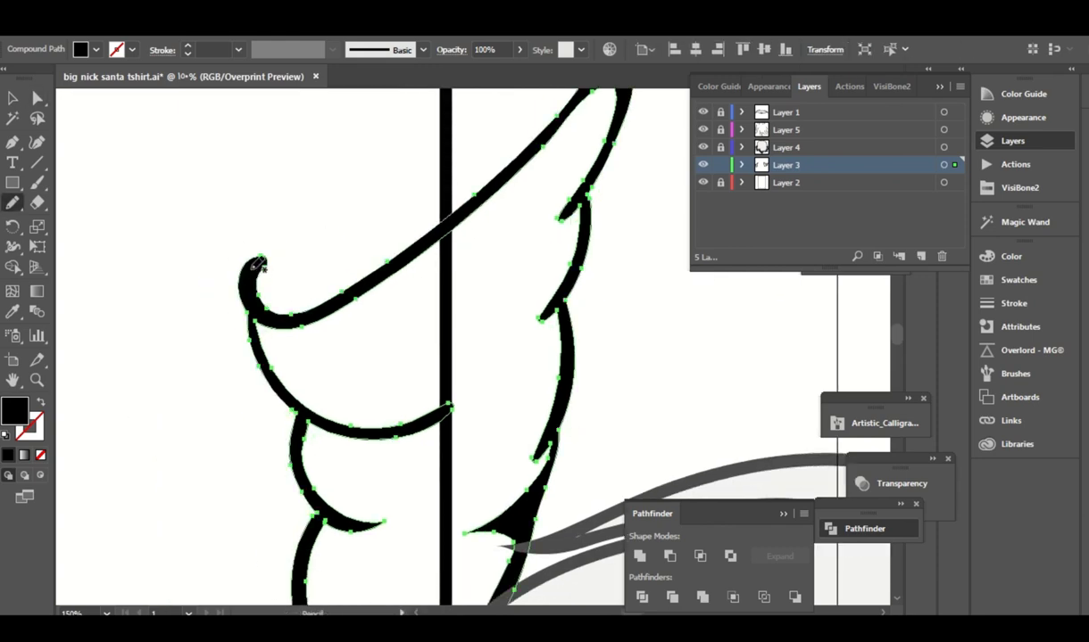
pyautogui.moveTo(262, 274); pyautogui.dragTo(295, 251)
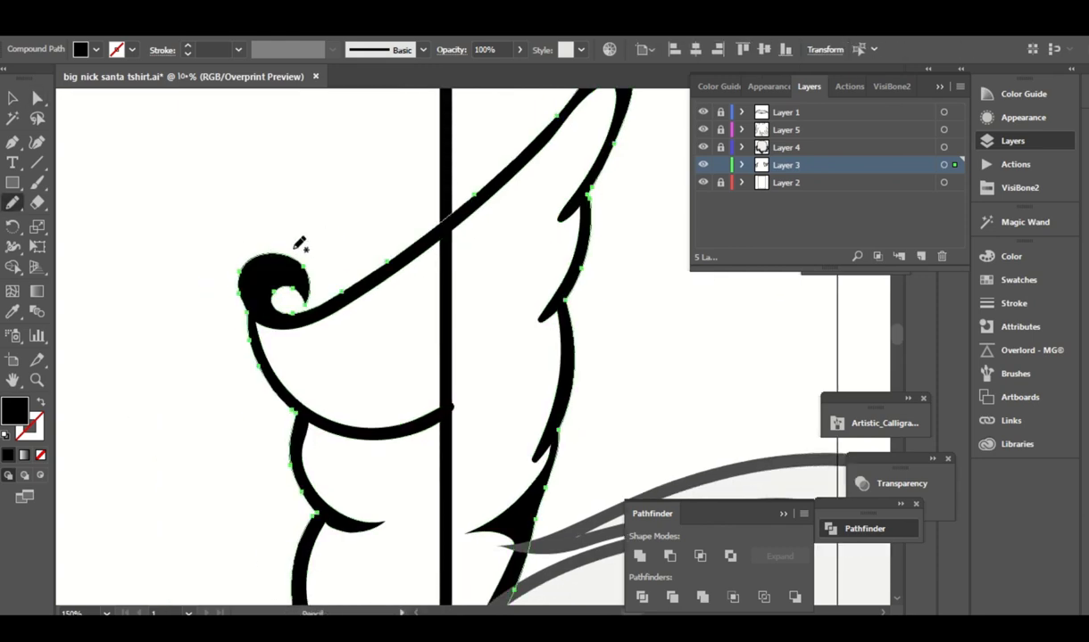
# Pan the view across to the right hair tuft.
pyautogui.scroll(-3, 323, 226)
pyautogui.scroll(-3, 327, 315)
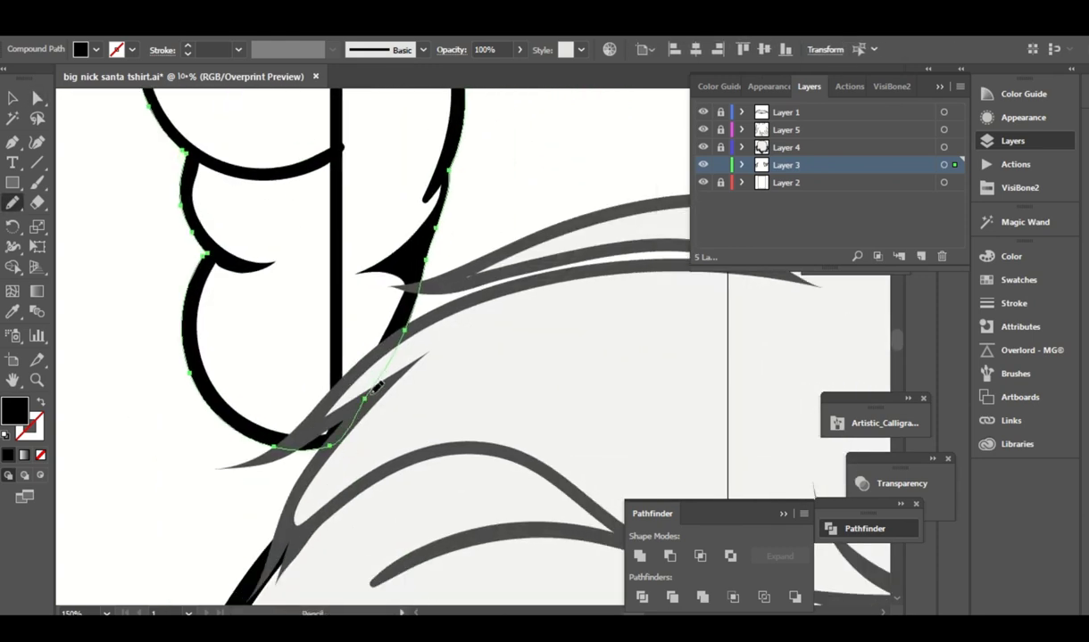
pyautogui.scroll(3, 356, 330)
pyautogui.hscroll(2, 357, 331)
pyautogui.scroll(2, 368, 243)
pyautogui.scroll(-2, 352, 358)
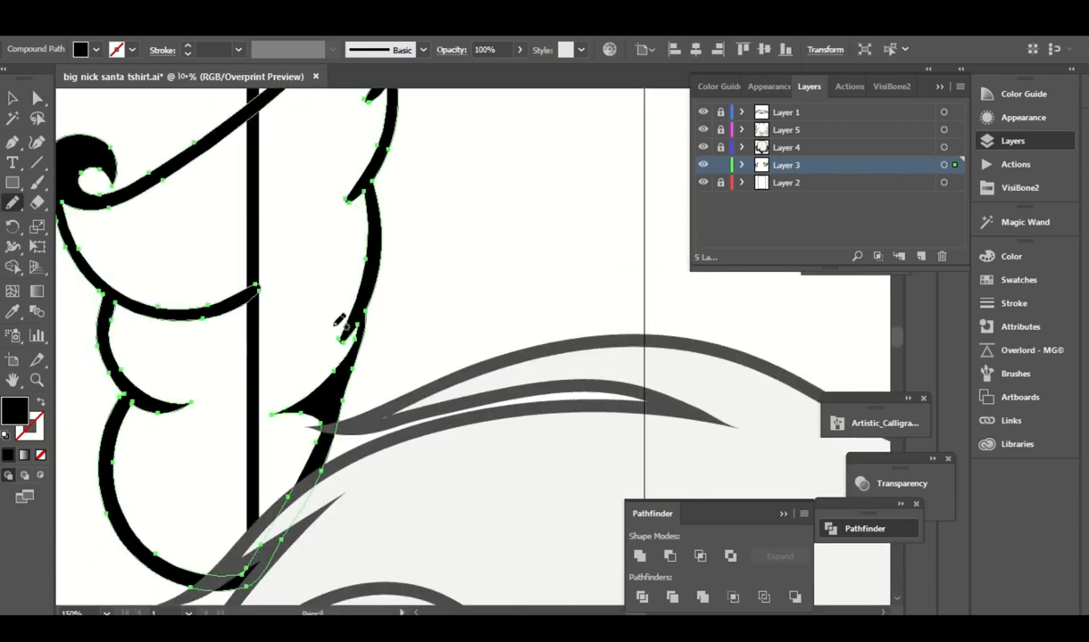
pyautogui.scroll(-1, 339, 323)
pyautogui.hscroll(-1, 339, 323)
pyautogui.moveTo(332, 408)
pyautogui.mouseDown()
pyautogui.moveTo(413, 323)
pyautogui.moveTo(238, 252)
pyautogui.mouseUp()
# Smooth the right tuft's upper curve by redrawing it with the Pencil.
pyautogui.press('a')
pyautogui.click(355, 232)
pyautogui.press('n')
pyautogui.moveTo(399, 304); pyautogui.dragTo(370, 243)
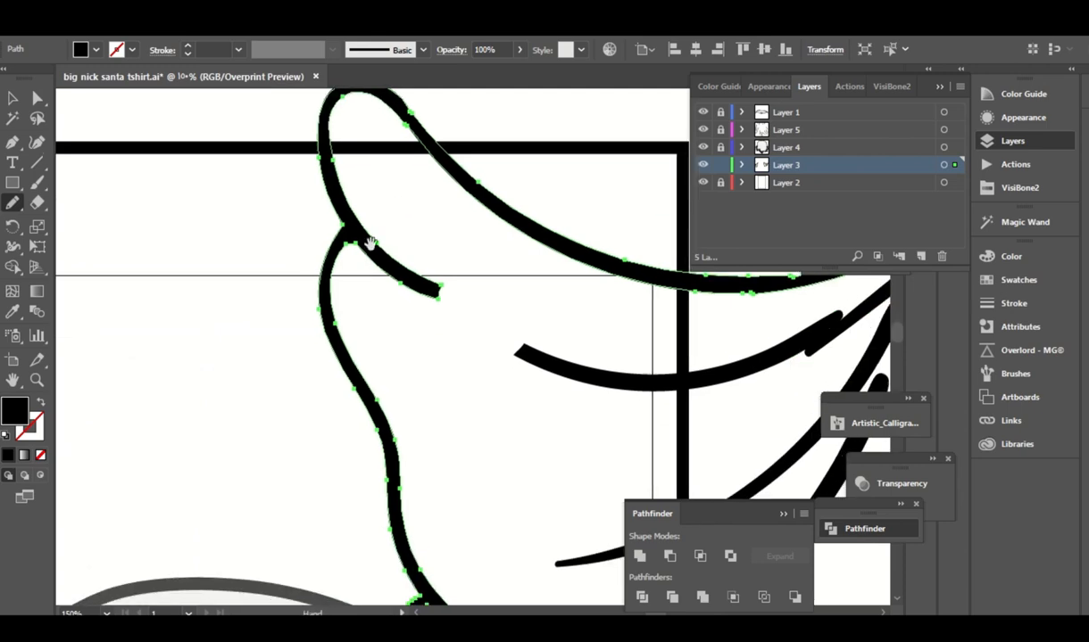
pyautogui.hscroll(5, 500, 245)
pyautogui.scroll(-1, 500, 244)
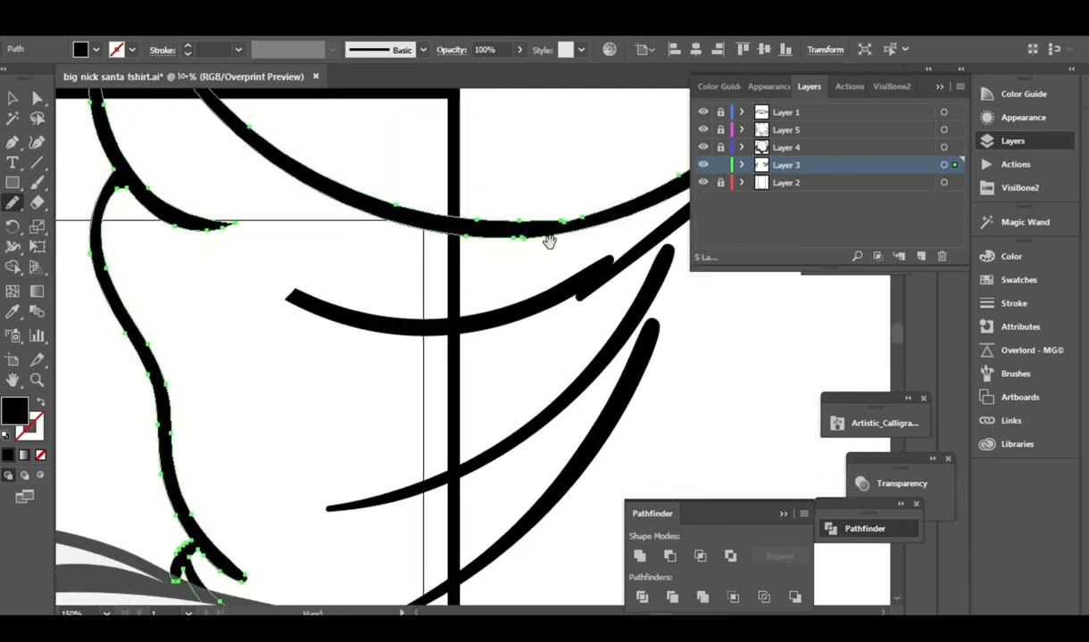
pyautogui.hscroll(3, 567, 223)
pyautogui.moveTo(571, 192); pyautogui.dragTo(448, 281)
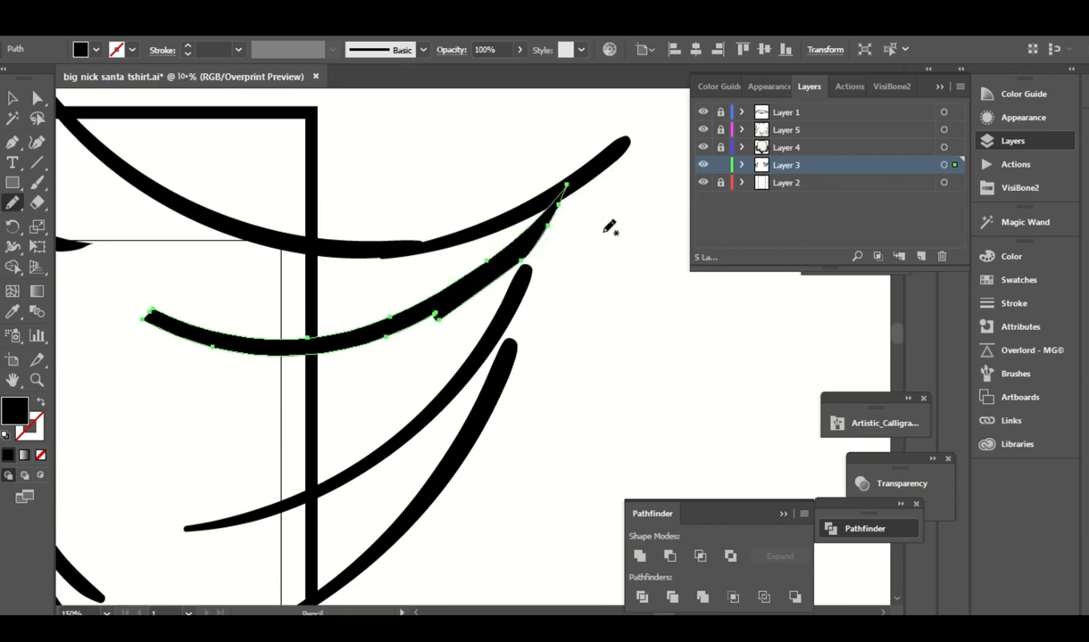
# Redraw and trim the right tuft's middle curve.
pyautogui.scroll(-1, 580, 232)
pyautogui.keyDown('ctrl'); pyautogui.click(540, 254); pyautogui.keyUp('ctrl')
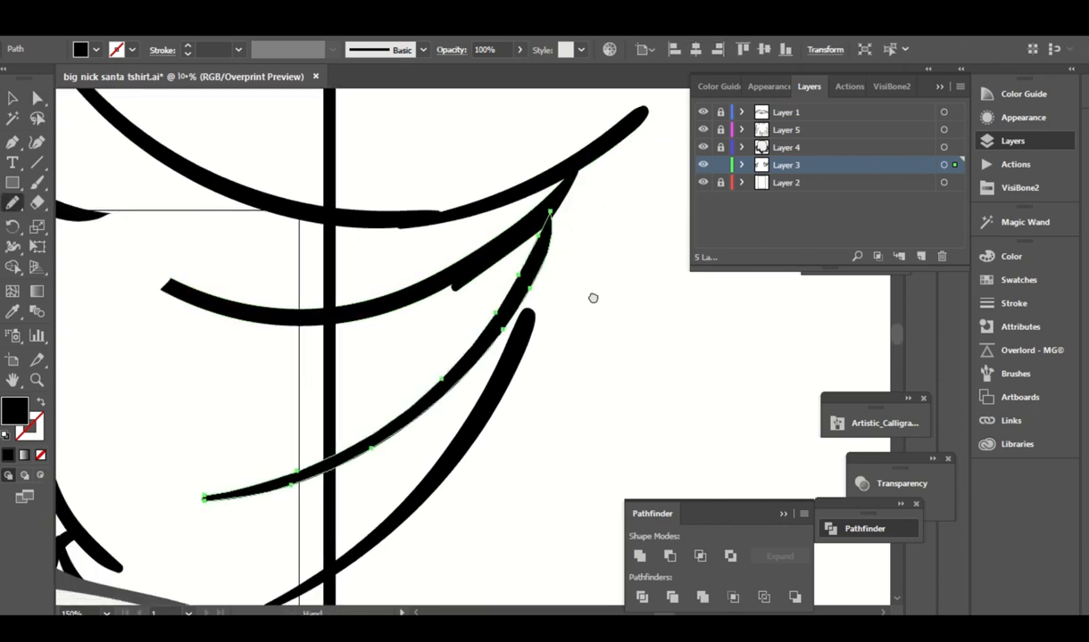
pyautogui.scroll(-2, 592, 298)
pyautogui.keyDown('ctrl'); pyautogui.click(546, 260); pyautogui.keyUp('ctrl')
pyautogui.scroll(1, 602, 252)
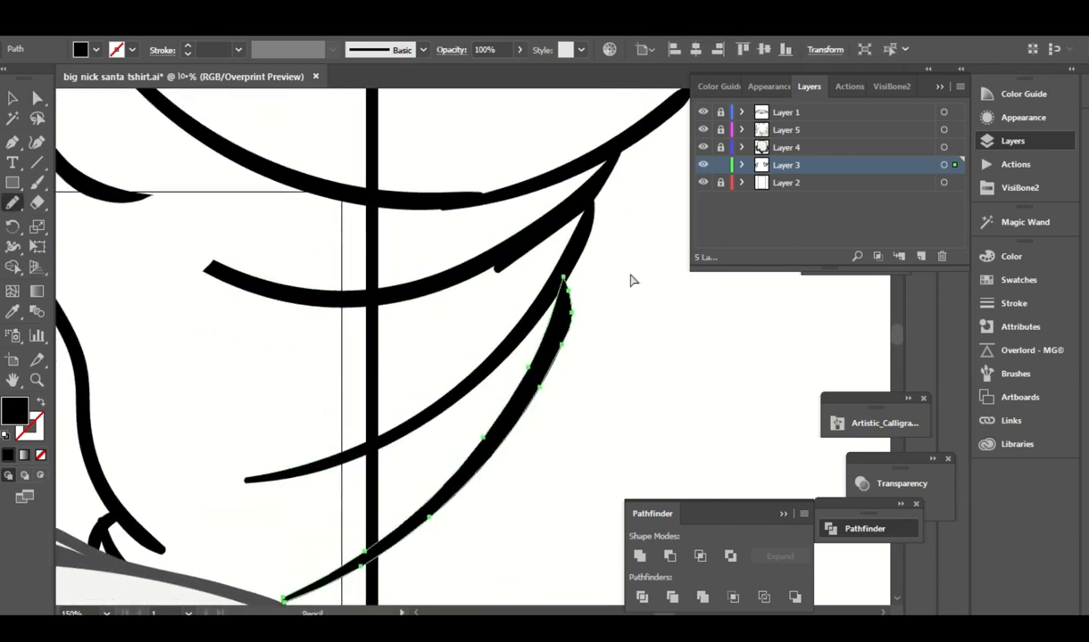
pyautogui.keyDown('ctrl'); pyautogui.click(622, 357); pyautogui.keyUp('ctrl')
pyautogui.moveTo(472, 210); pyautogui.dragTo(544, 236)
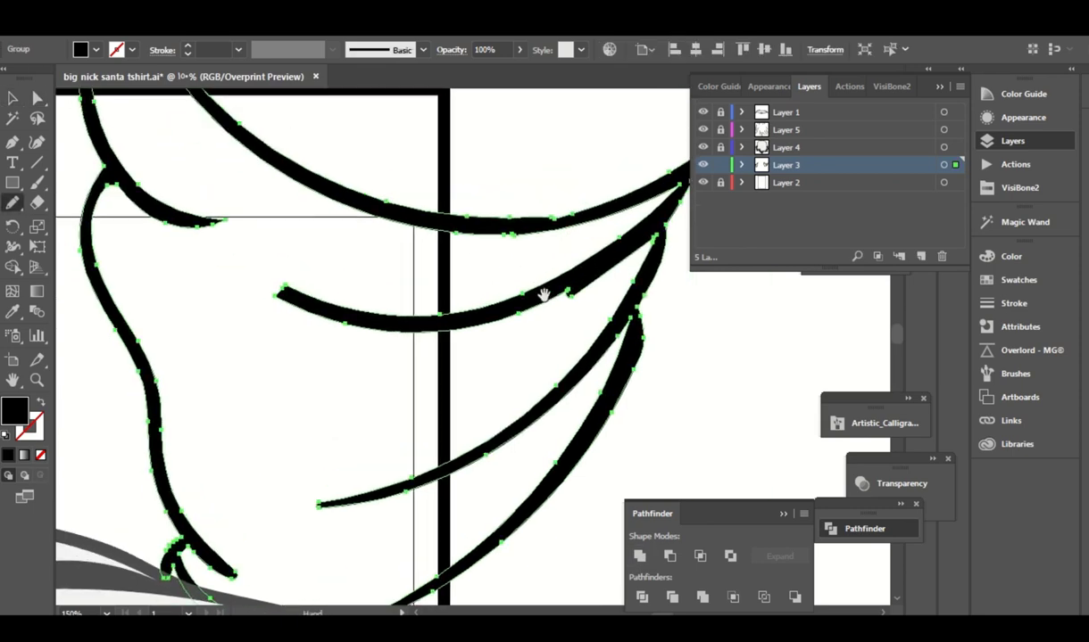
pyautogui.moveTo(491, 306); pyautogui.dragTo(472, 312)
# Hook the tip of the right tuft's top curve upward.
pyautogui.scroll(1, 539, 260)
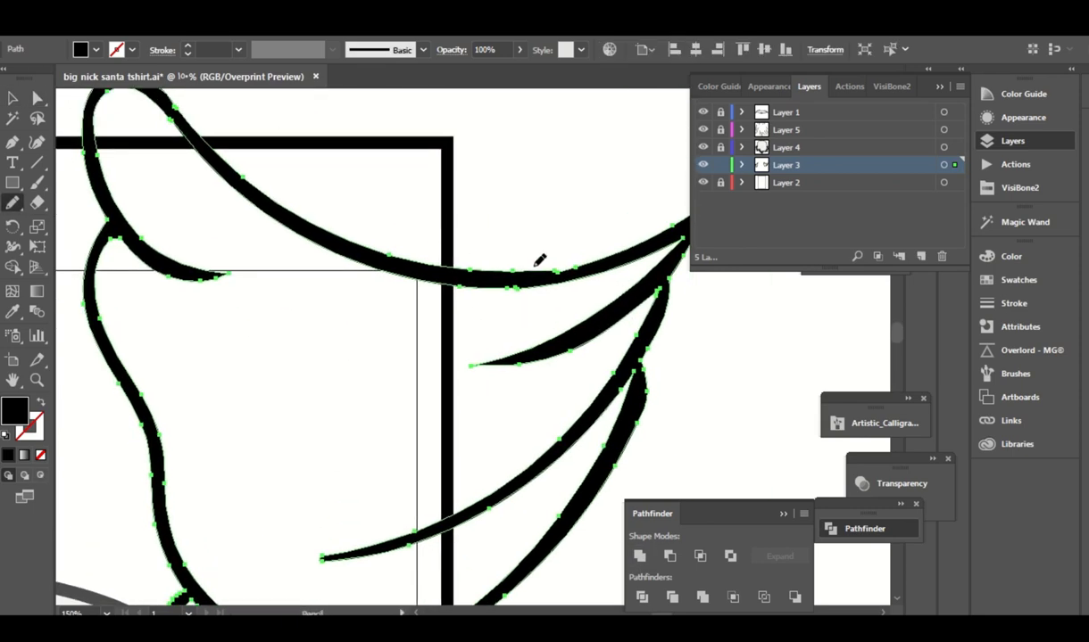
pyautogui.hscroll(3, 589, 257)
pyautogui.scroll(1, 589, 257)
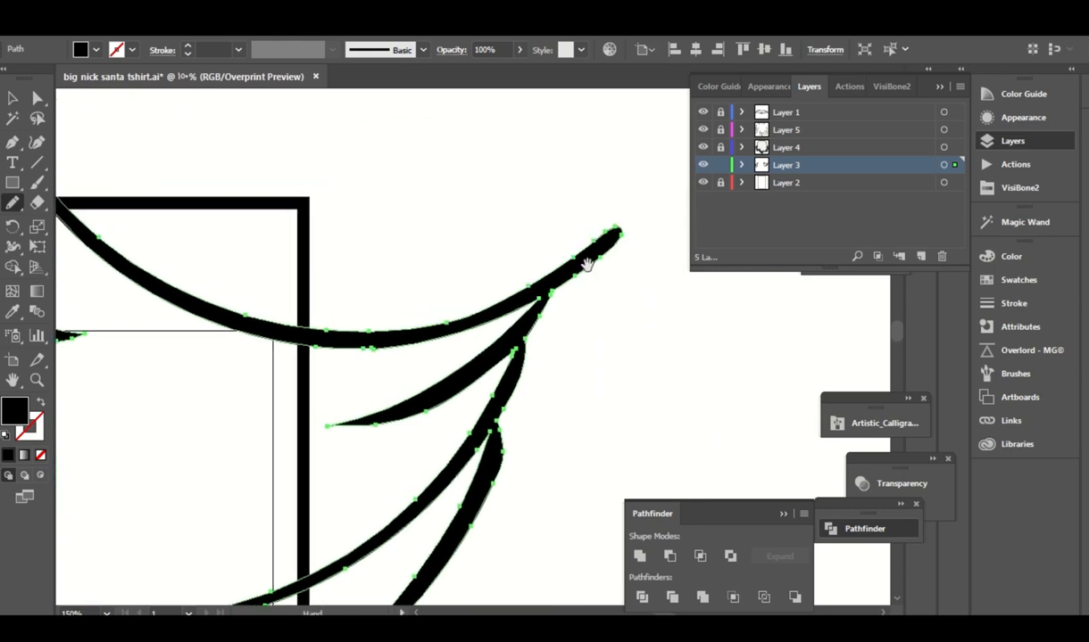
pyautogui.moveTo(550, 227); pyautogui.dragTo(547, 223)
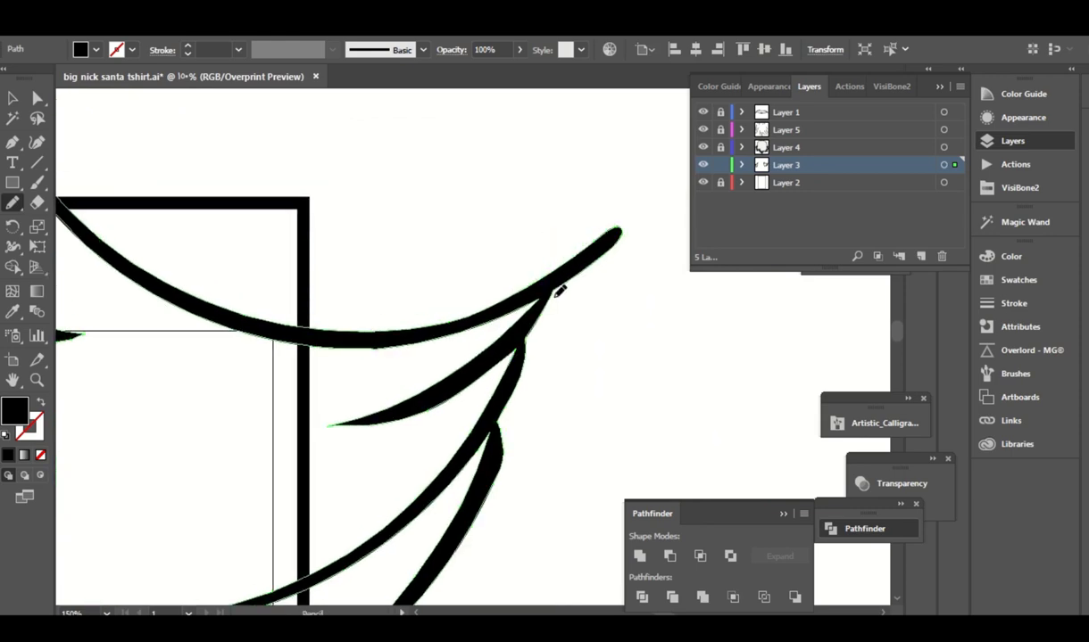
# Finish the hook's bottom edge and zoom out to show both tufts.
pyautogui.scroll(-2, 605, 256)
pyautogui.hscroll(-1, 605, 256)
pyautogui.scroll(-1, 603, 284)
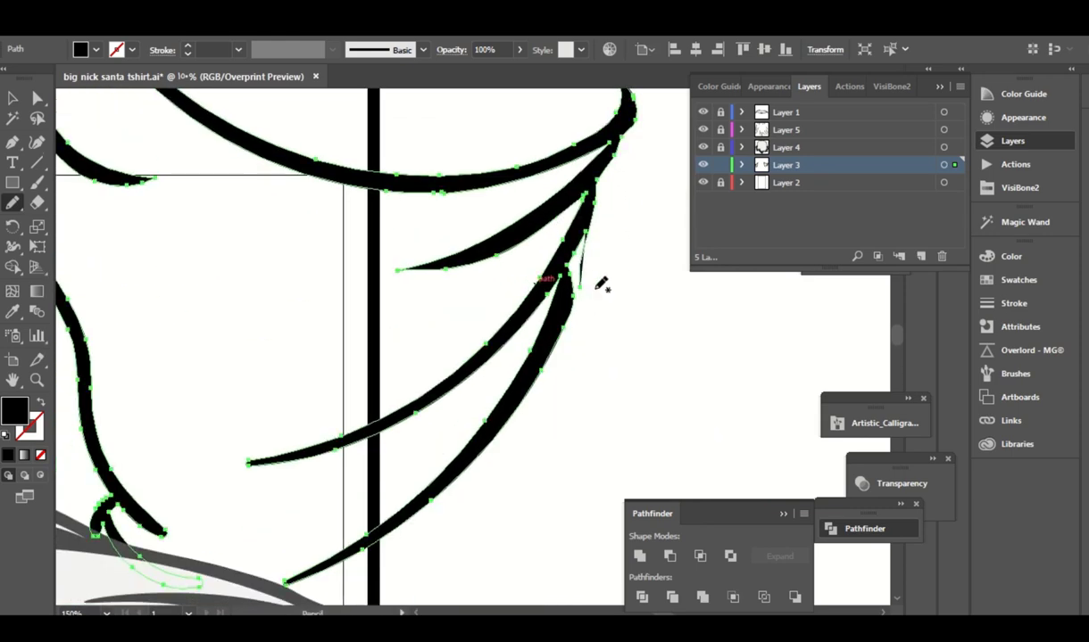
pyautogui.scroll(-3, 506, 342)
pyautogui.hscroll(-1, 507, 341)
pyautogui.scroll(-3, 507, 341)
pyautogui.hscroll(-1, 586, 266)
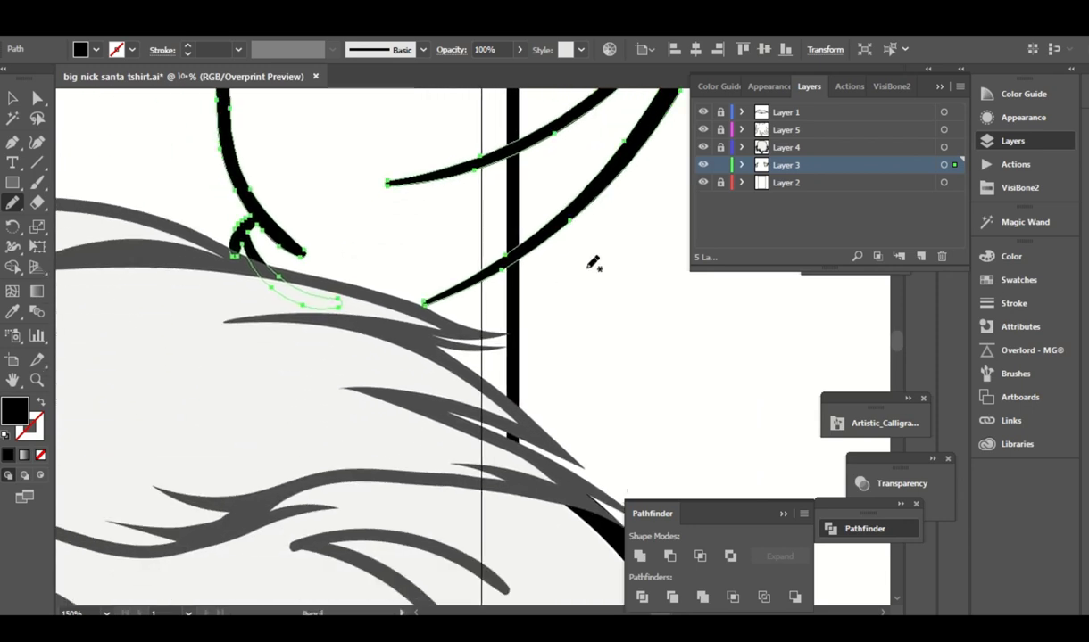
pyautogui.hotkey('ctrl', '-')
pyautogui.hotkey('ctrl', '-')
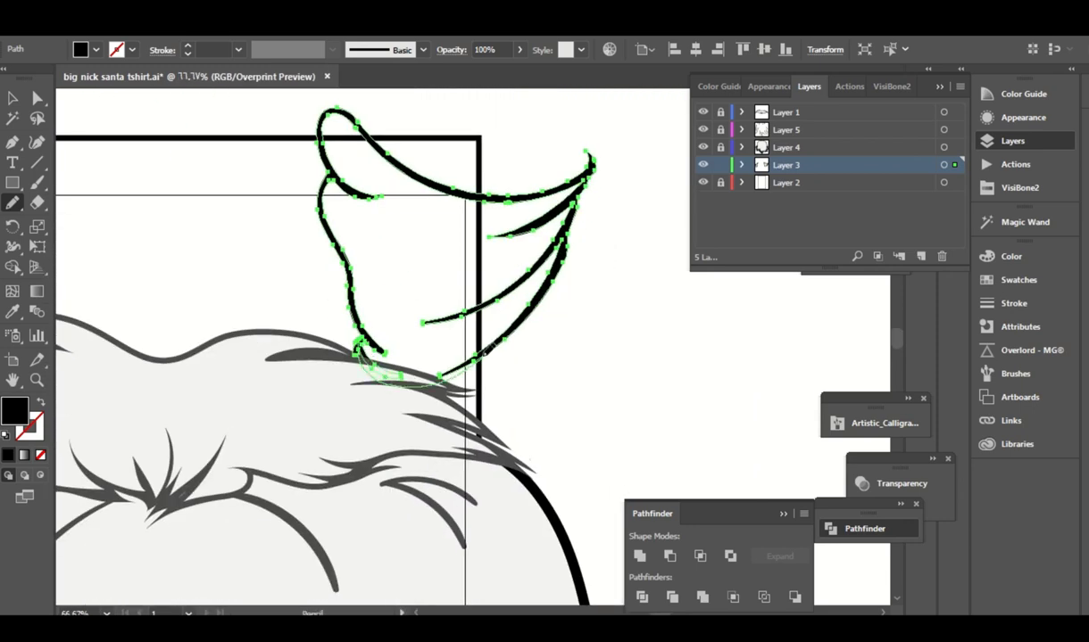
pyautogui.moveTo(457, 362); pyautogui.dragTo(444, 370)
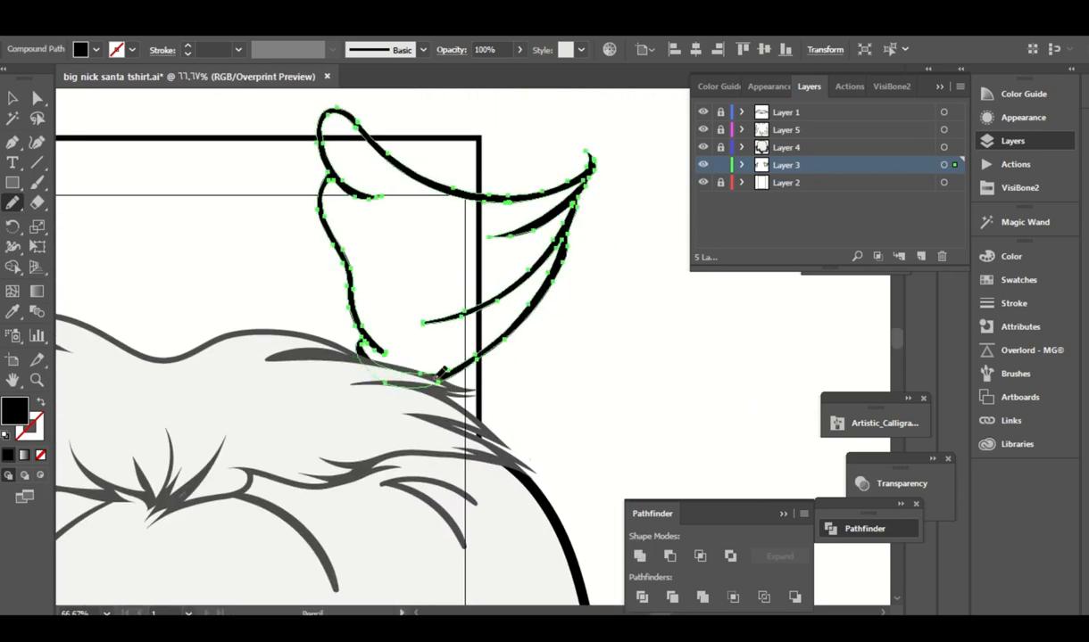
pyautogui.hotkey('ctrl', '-')
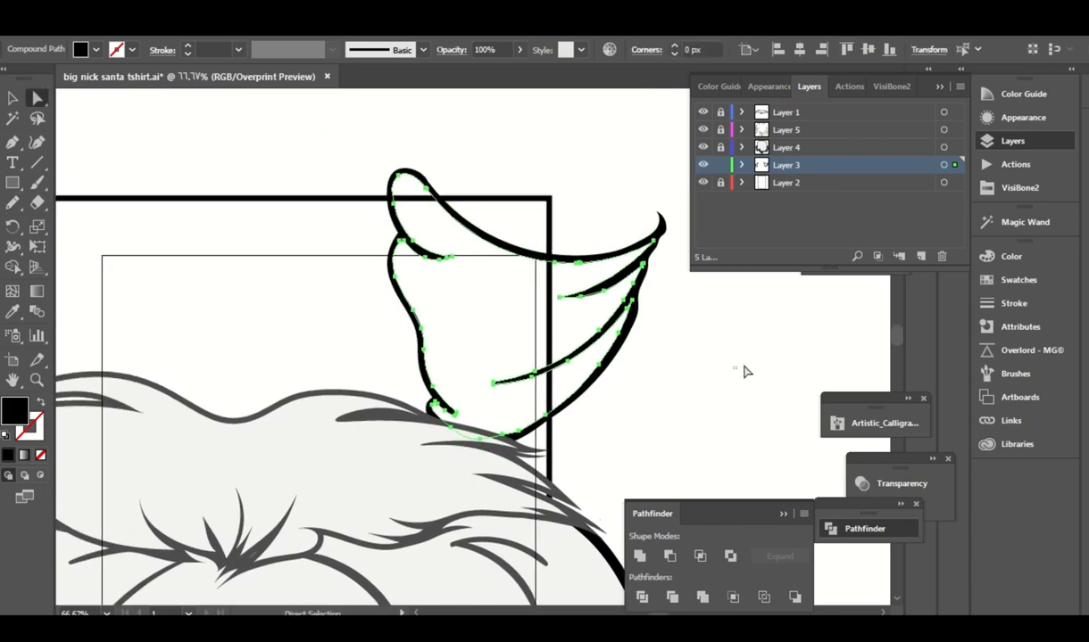
pyautogui.hotkey('ctrl', '-')
pyautogui.hotkey('ctrl', '-')
# Sample the beard's light grey fill with the Eyedropper.
pyautogui.press('v')
pyautogui.click(310, 344)
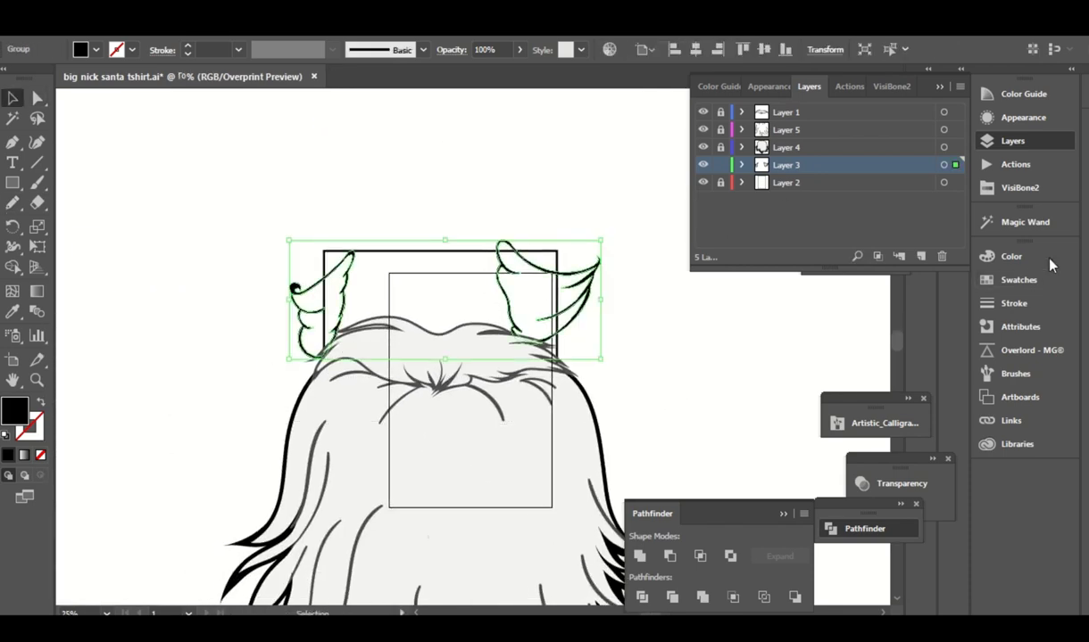
pyautogui.click(1020, 188)
pyautogui.click(1018, 279)
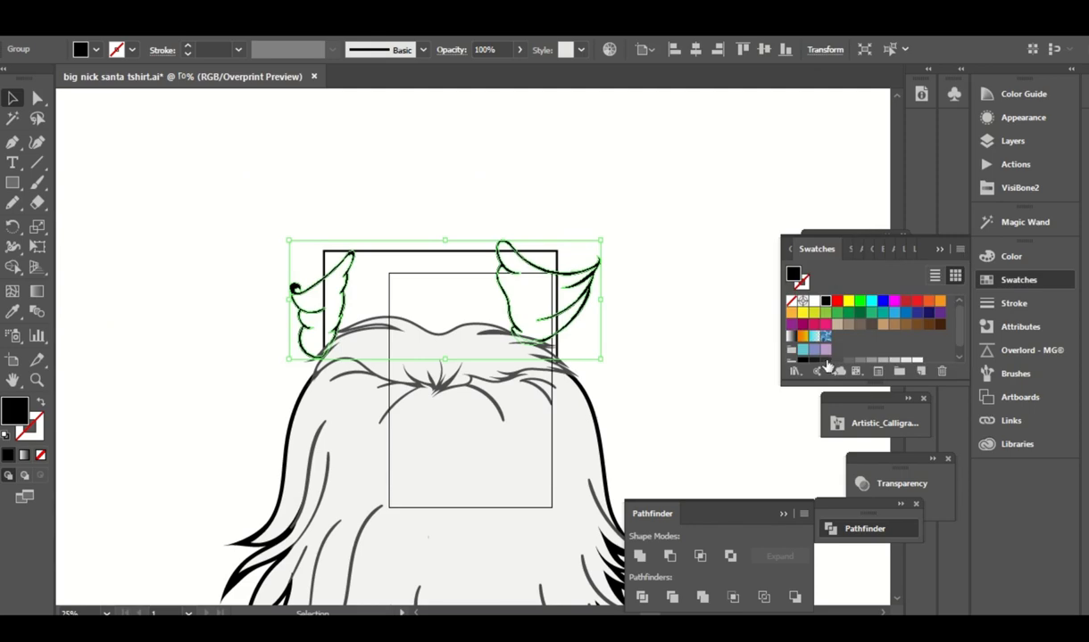
pyautogui.click(560, 169)
pyautogui.hotkey('ctrl', '+')
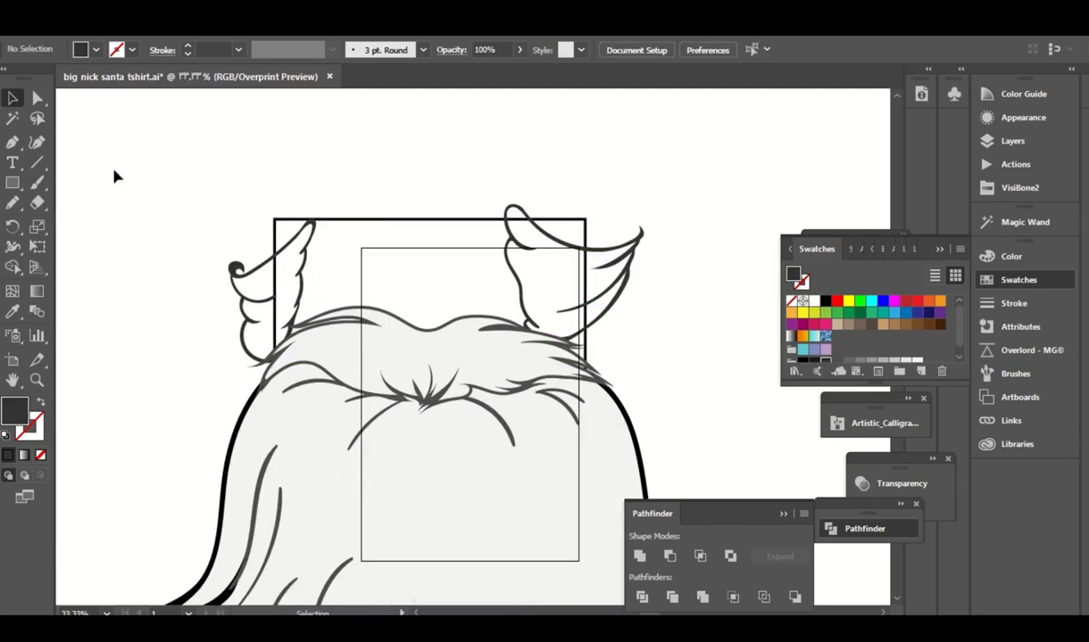
pyautogui.press('i')
pyautogui.click(353, 498)
# Fill the right tuft light grey using a back rectangle trimmed with Shape Builder.
pyautogui.press('m')
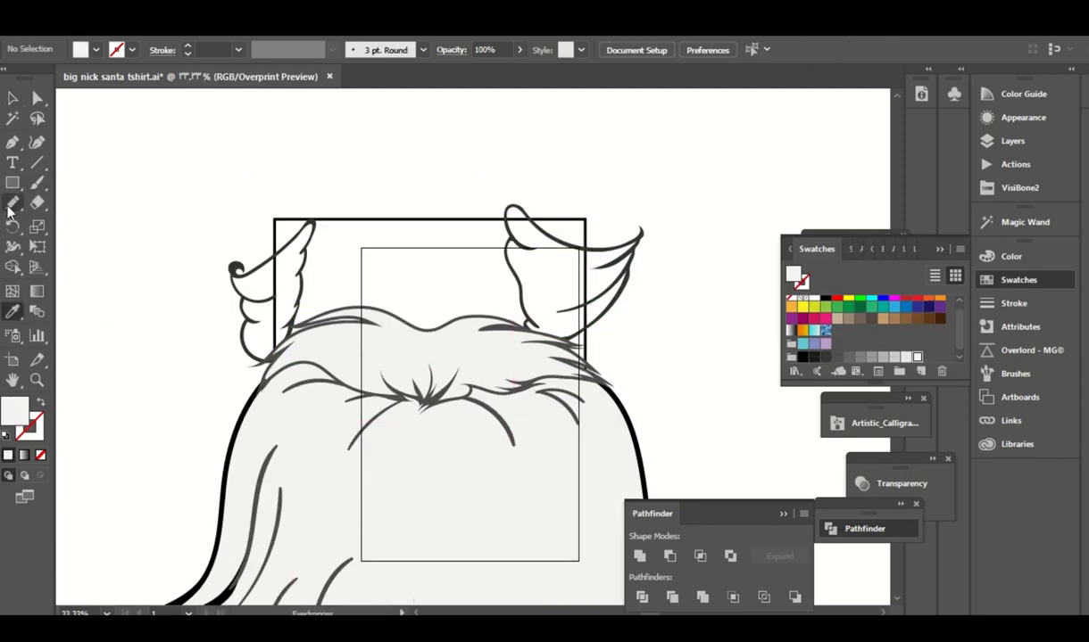
pyautogui.moveTo(505, 205)
pyautogui.mouseDown()
pyautogui.moveTo(690, 198)
pyautogui.moveTo(692, 441)
pyautogui.mouseUp()
pyautogui.rightClick(619, 225)
pyautogui.click(830, 539)
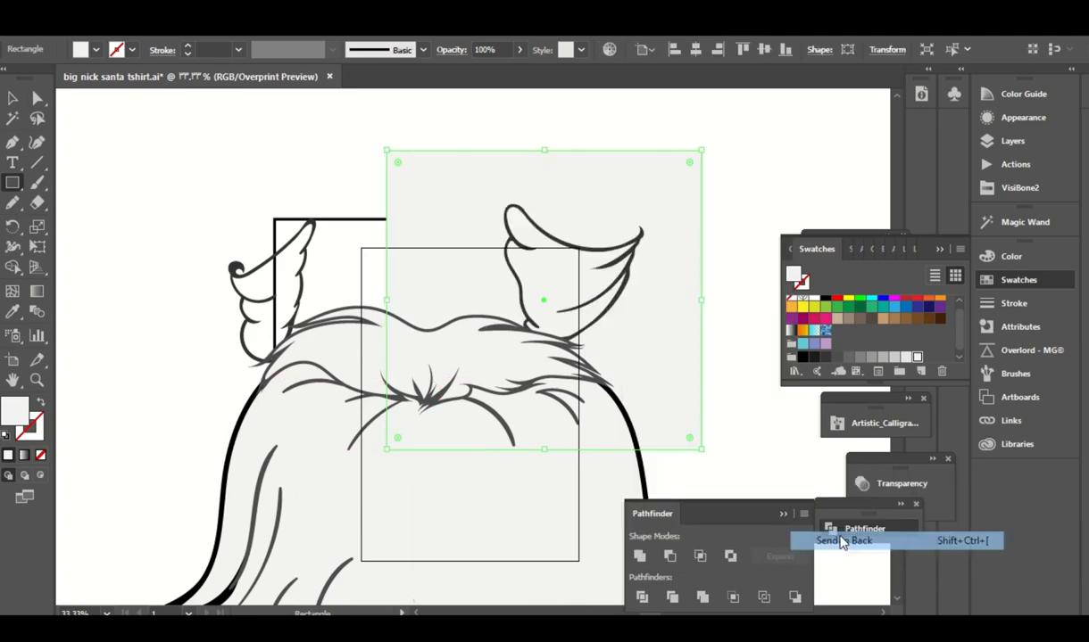
pyautogui.hotkey('shift', 'm')
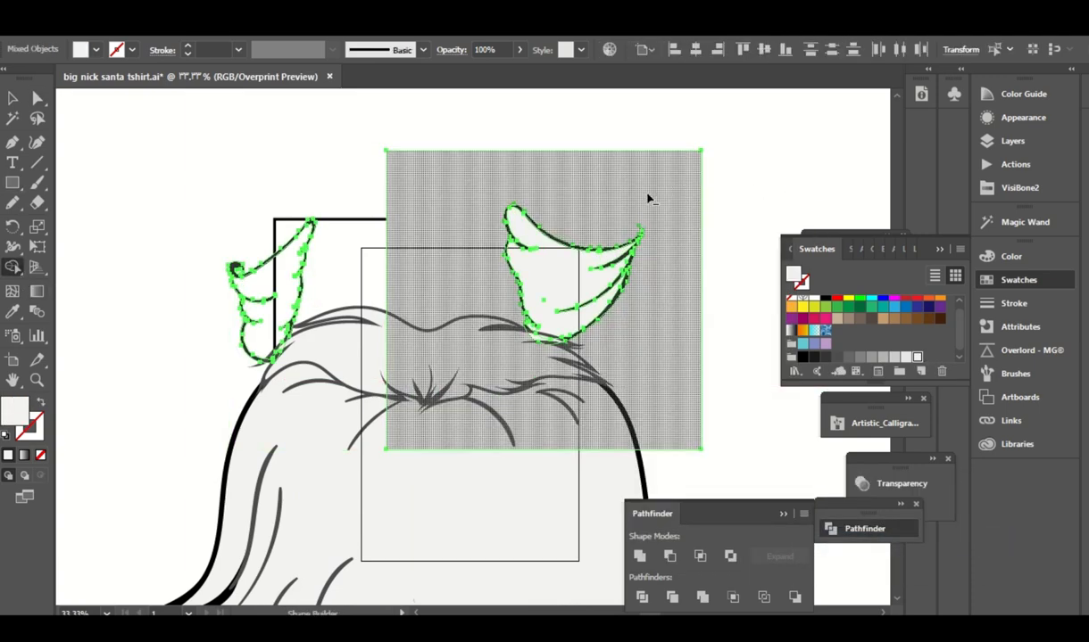
pyautogui.keyDown('alt'); pyautogui.click(648, 200); pyautogui.keyUp('alt')
# Fill the left tuft light grey using a back rectangle trimmed with Shape Builder.
pyautogui.hotkey('ctrl', 'shift', 'a')
pyautogui.press('m')
pyautogui.moveTo(180, 134); pyautogui.dragTo(436, 414)
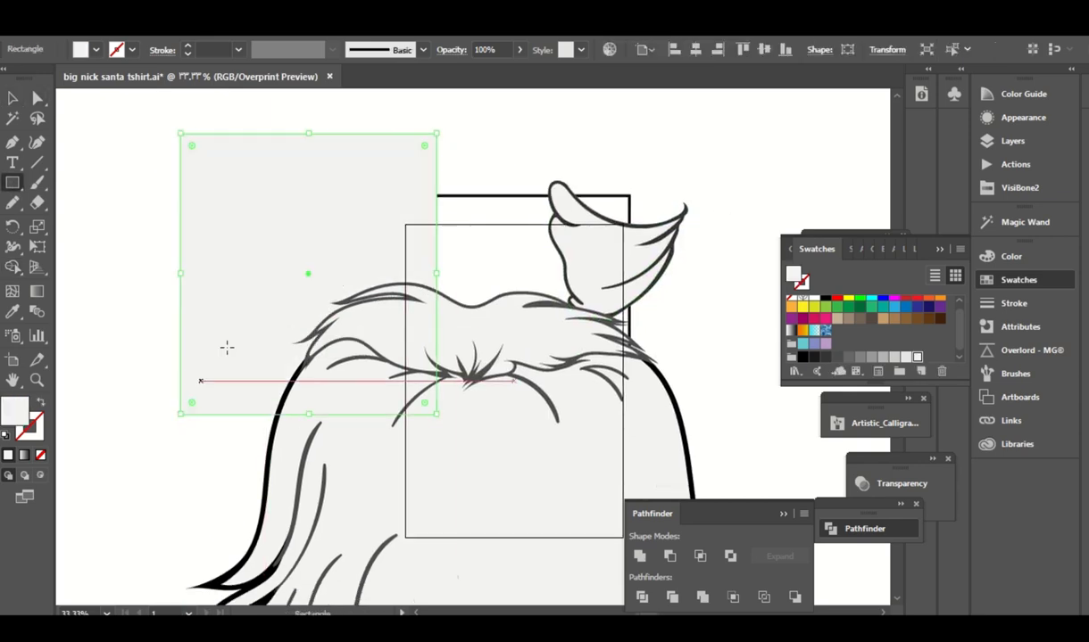
pyautogui.hotkey('ctrl', 'z')
pyautogui.moveTo(204, 145); pyautogui.dragTo(406, 429)
pyautogui.rightClick(257, 275)
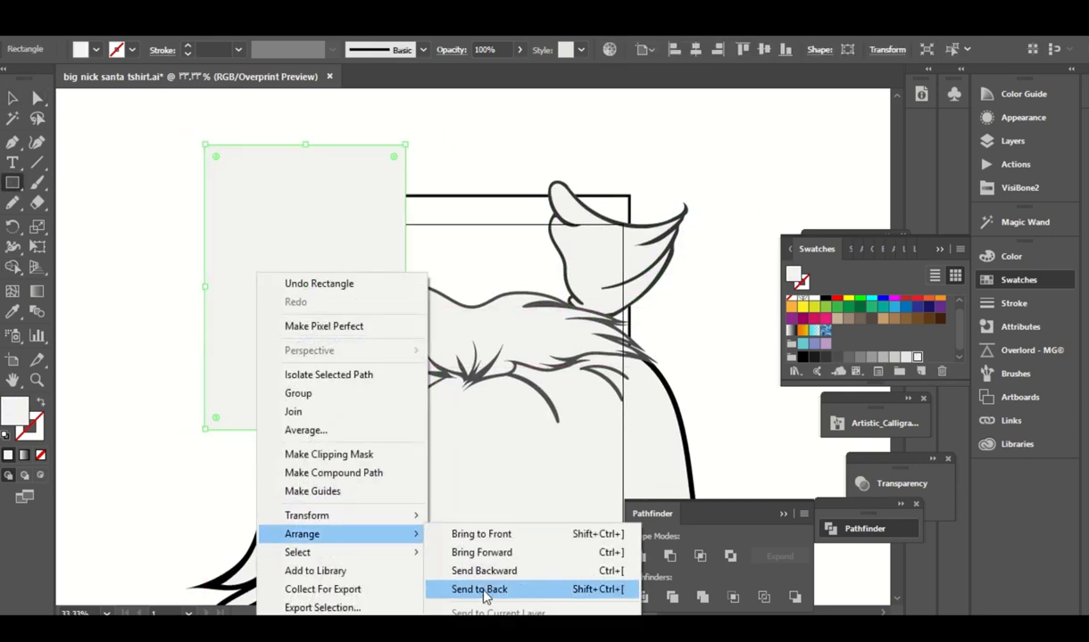
pyautogui.click(485, 591)
pyautogui.click(433, 163)
pyautogui.hotkey('shift', 'm')
pyautogui.keyDown('alt'); pyautogui.click(268, 178); pyautogui.keyUp('alt')
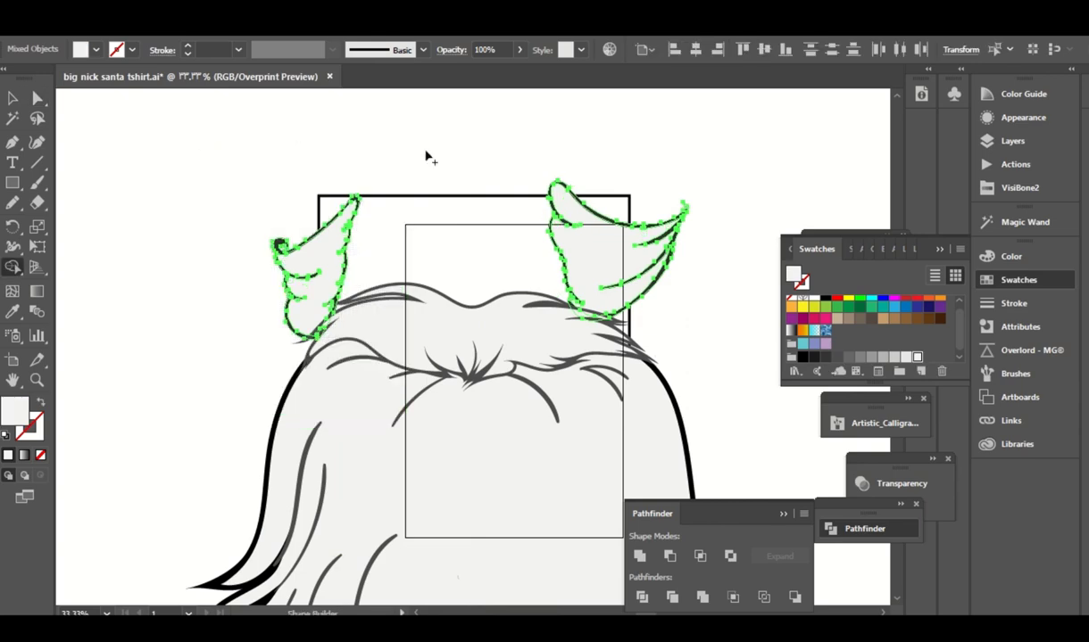
# Merge each tuft's pieces into one shape and apply Offset Path to the tuft outlines.
pyautogui.moveTo(562, 205); pyautogui.dragTo(660, 241)
pyautogui.moveTo(304, 250); pyautogui.dragTo(348, 214)
pyautogui.press('a')
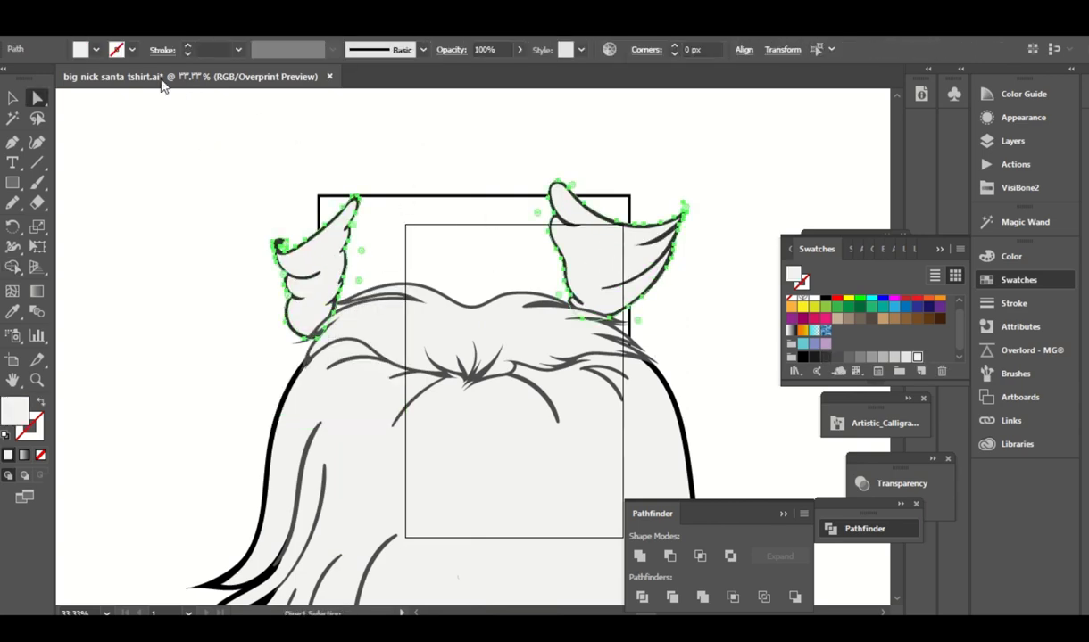
pyautogui.click(152, 17)
pyautogui.click(388, 422)
# Confirm the offset outline around the tufts and bring up the layer list.
pyautogui.click(831, 289)
pyautogui.click(836, 174)
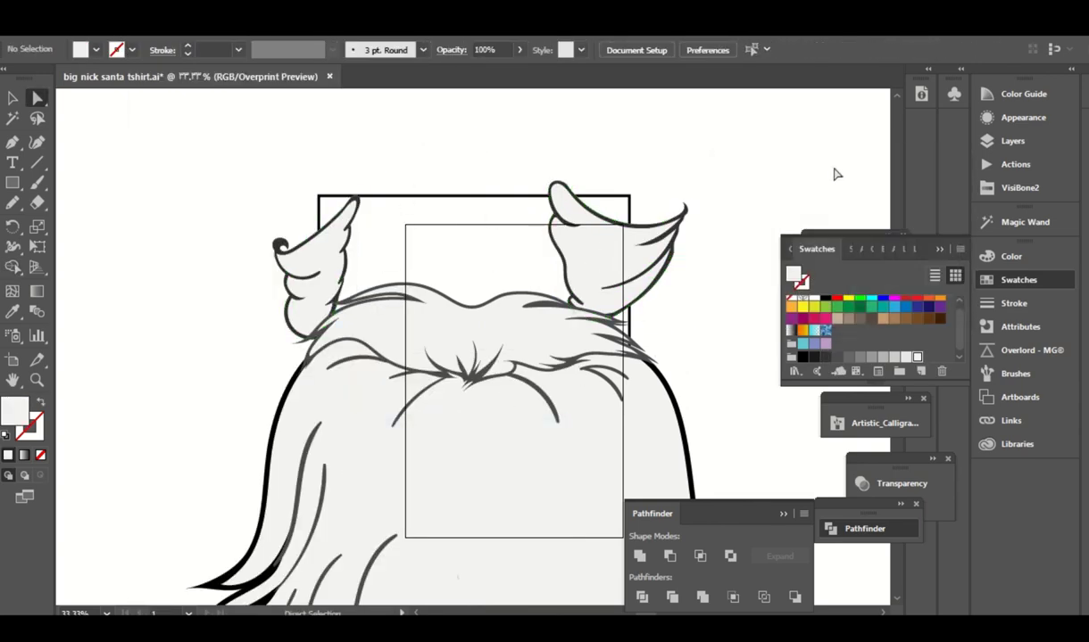
pyautogui.click(1012, 140)
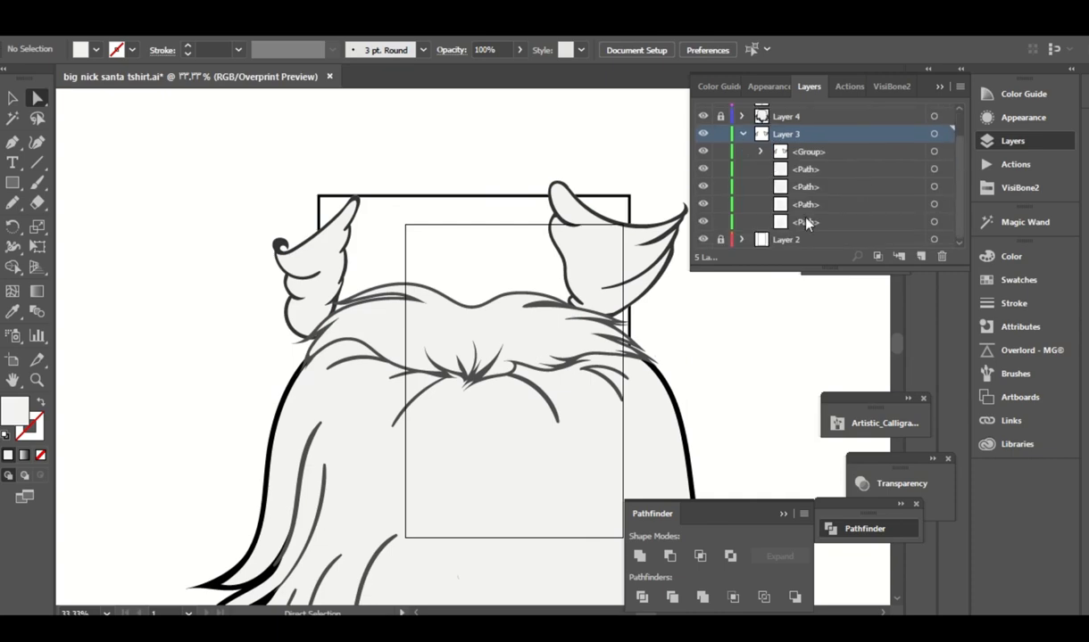
pyautogui.click(905, 230)
# Check the left and right tuft paths in Layer 3, then zoom out on the whole beard.
pyautogui.scroll(-2, 916, 222)
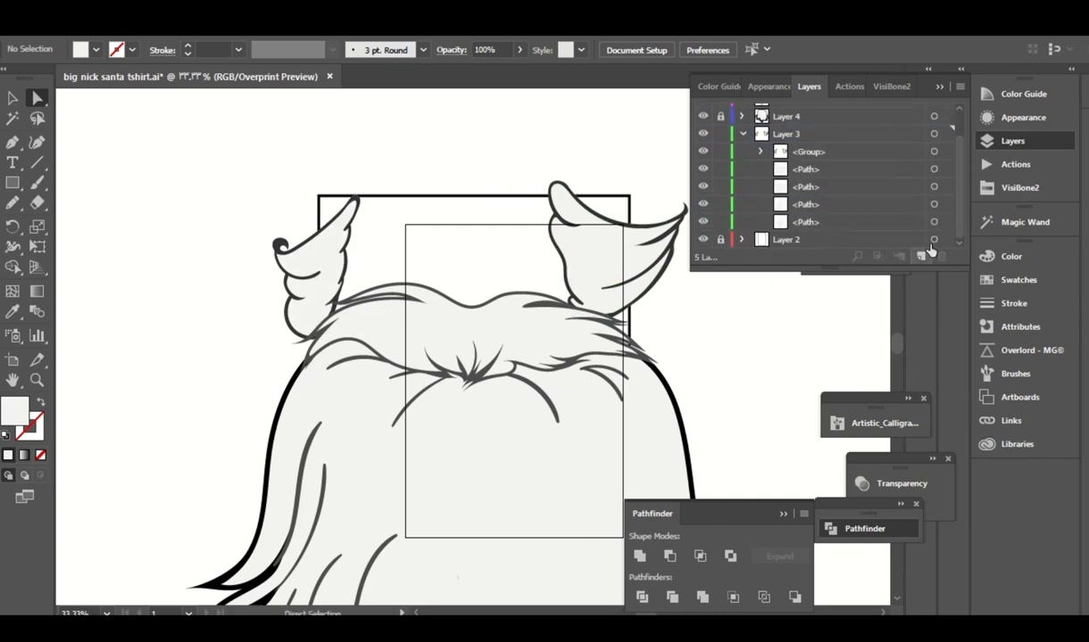
pyautogui.click(933, 205)
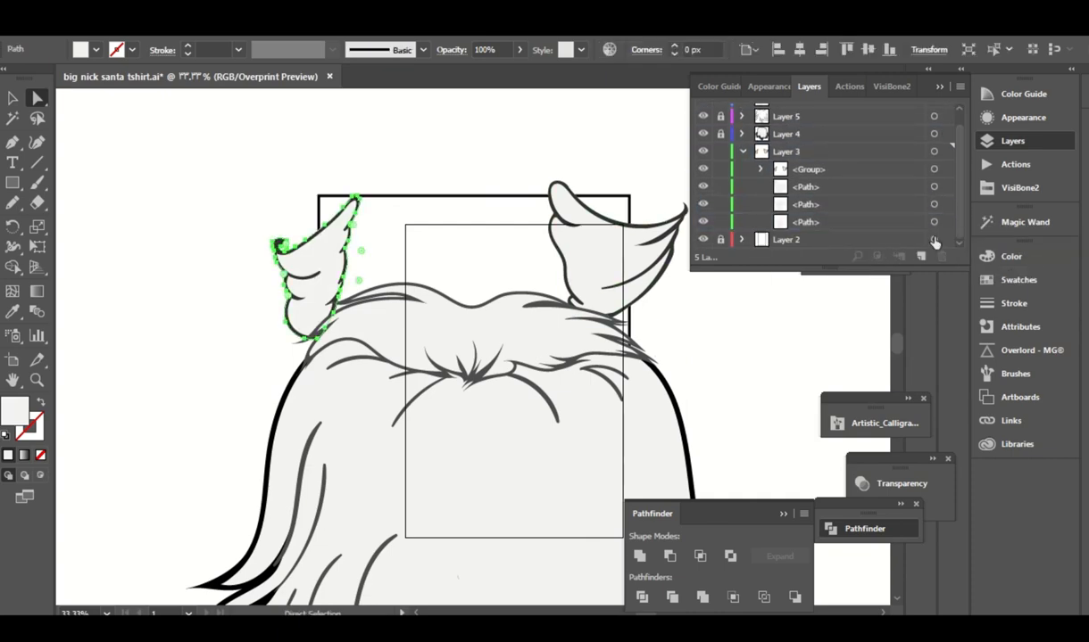
pyautogui.click(934, 204)
pyautogui.click(727, 323)
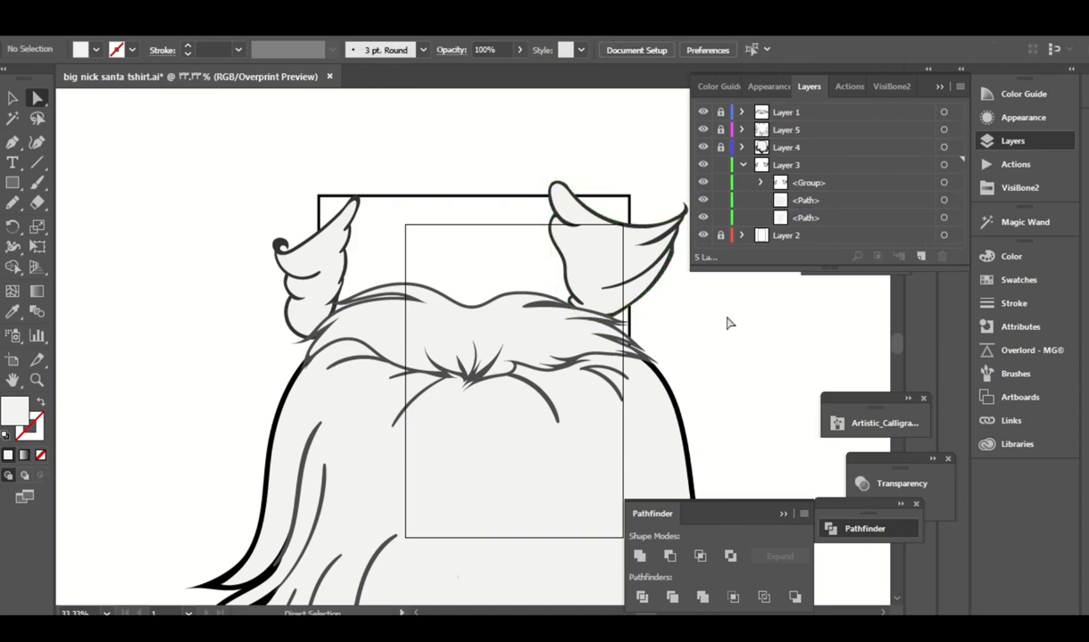
pyautogui.hotkey('ctrl', '-')
pyautogui.hotkey('ctrl', '-')
pyautogui.hotkey('ctrl', '-')
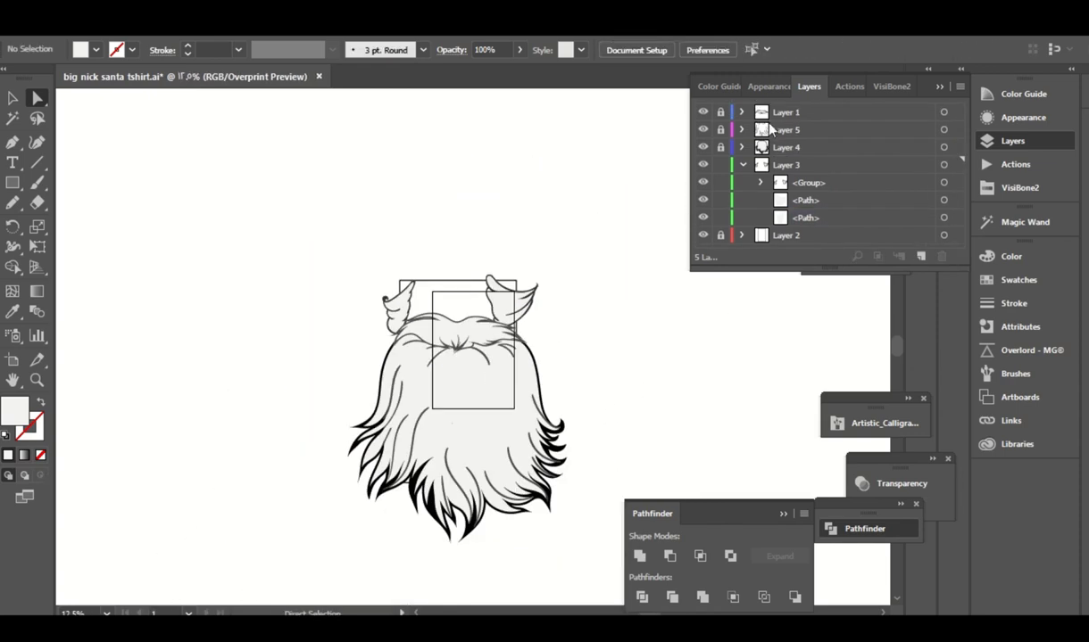